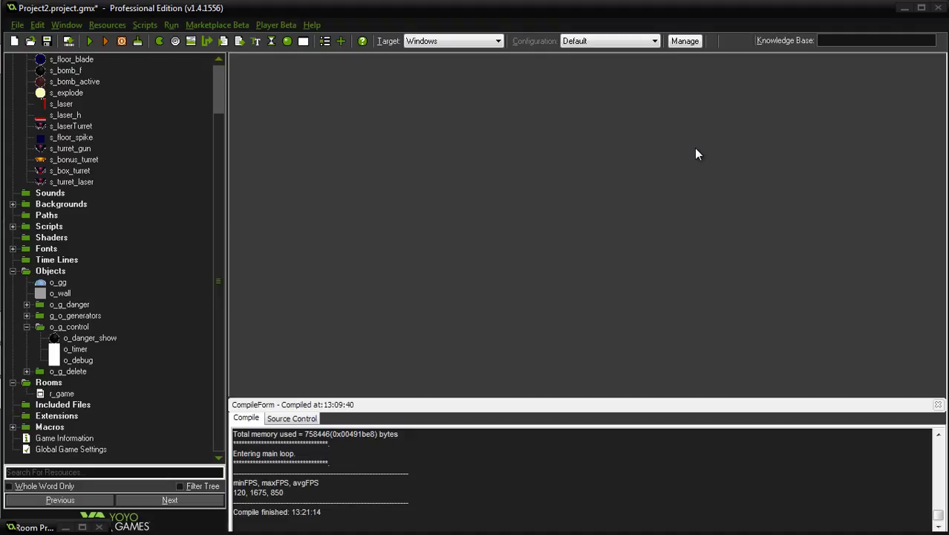
# Review the s_gg_stand sprite's frames in the sprite editor, then close its properties
pyautogui.moveTo(219, 119); pyautogui.dragTo(212, 80)
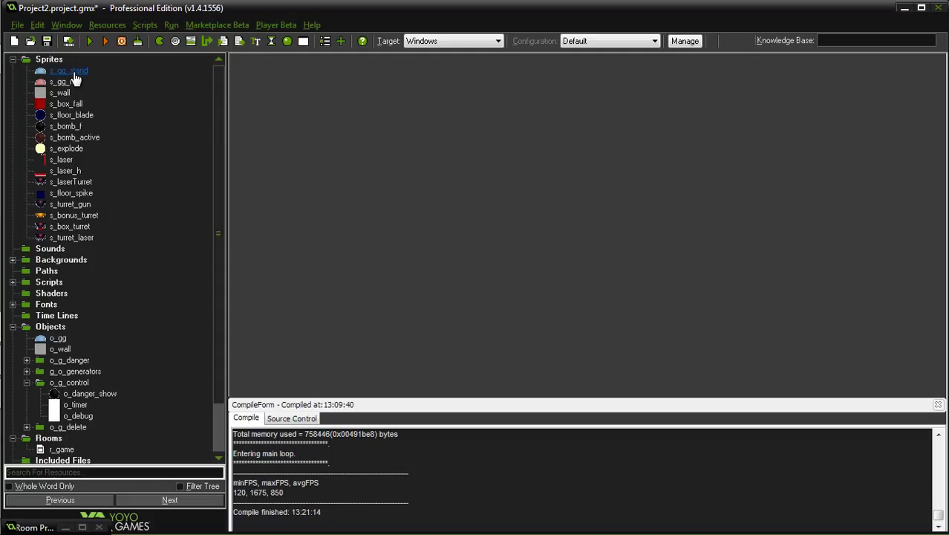
pyautogui.doubleClick(73, 73)
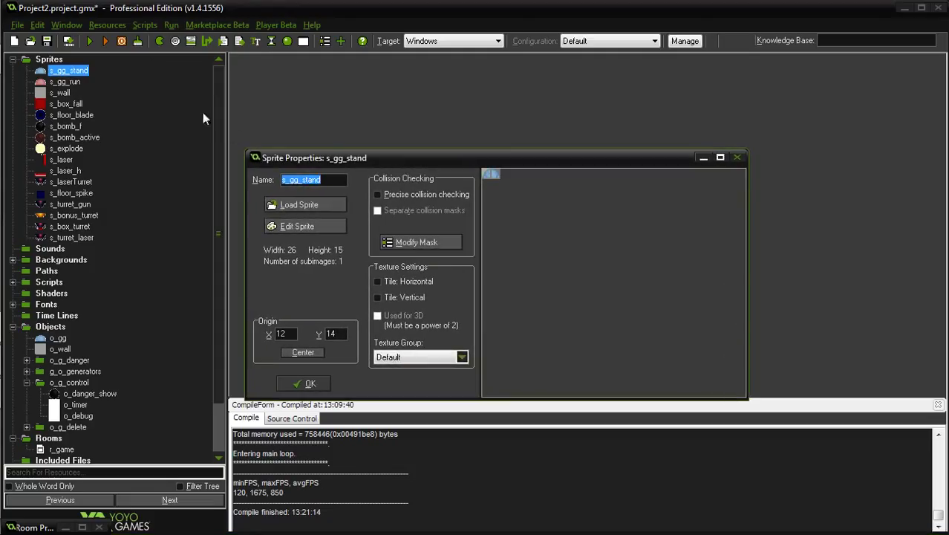
pyautogui.click(301, 226)
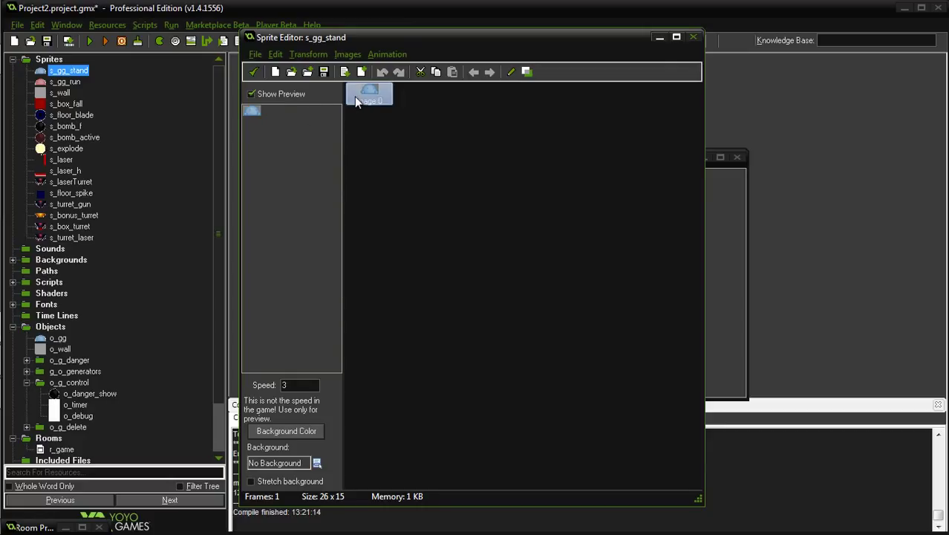
pyautogui.click(253, 72)
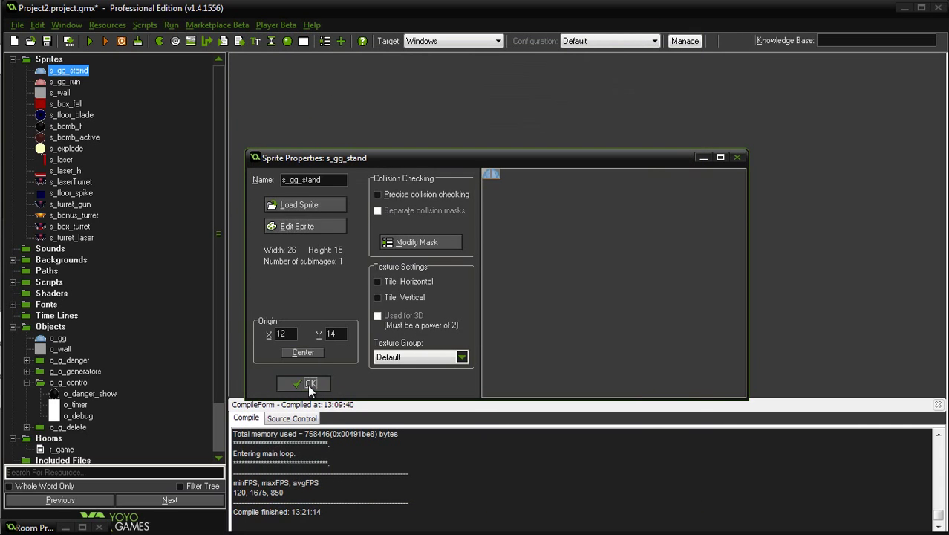
pyautogui.click(307, 384)
# Review s_gg_run's frames and briefly inspect the s_wall sprite properties
pyautogui.doubleClick(75, 82)
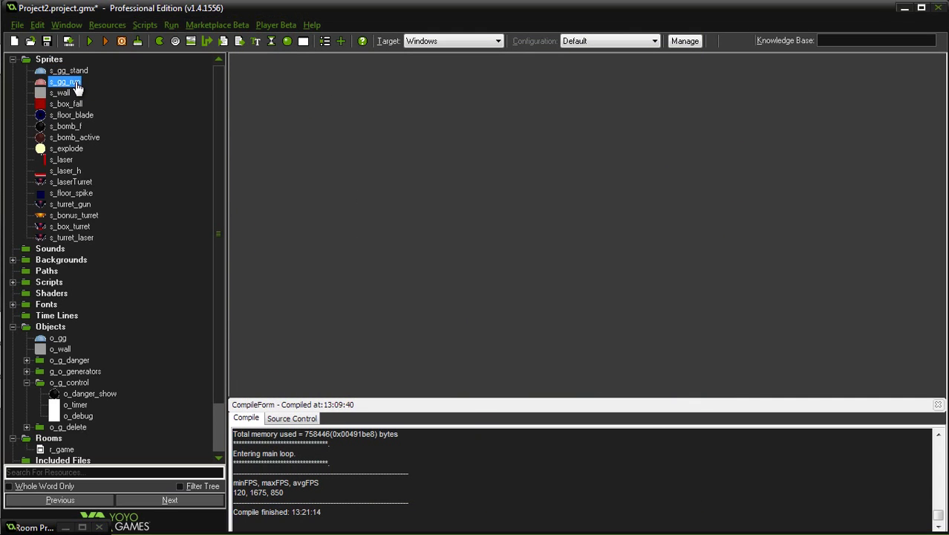
pyautogui.click(284, 227)
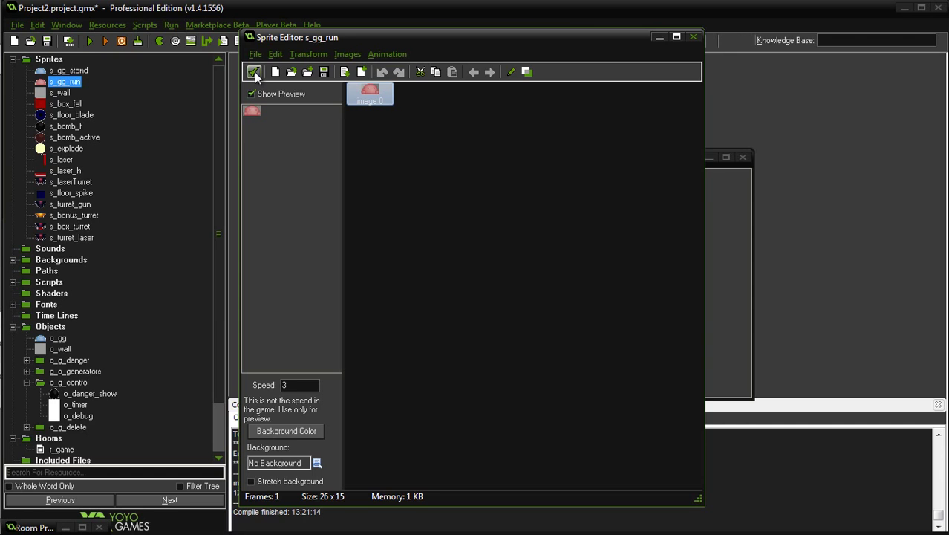
pyautogui.click(254, 72)
pyautogui.click(62, 93)
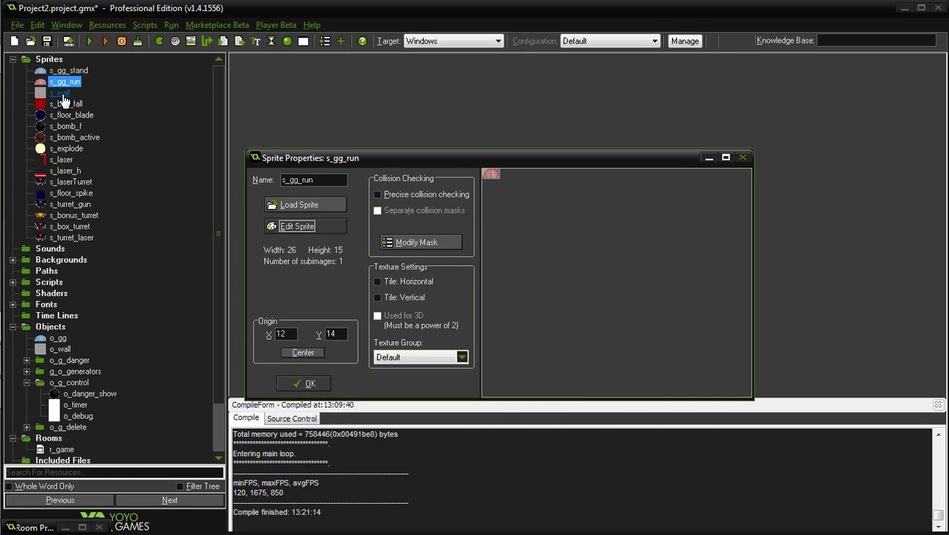
pyautogui.doubleClick(62, 95)
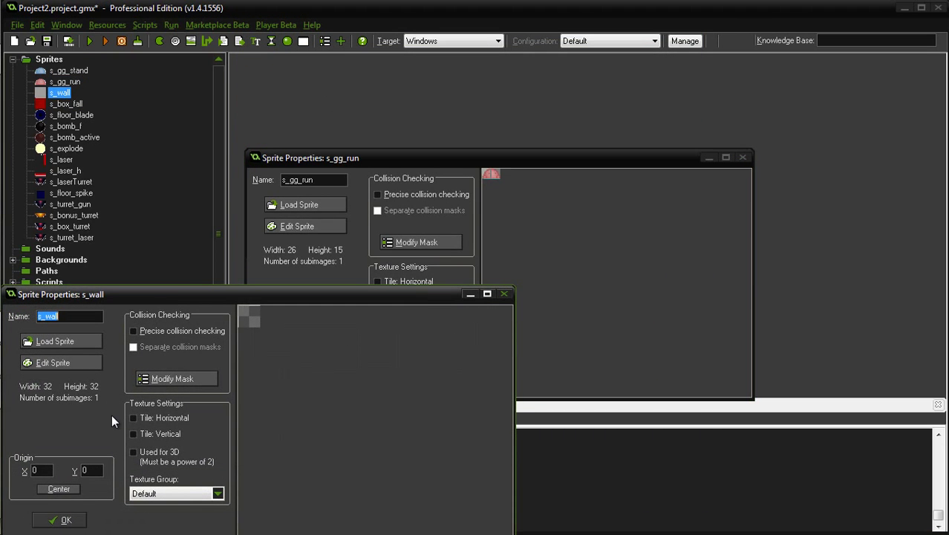
pyautogui.click(66, 520)
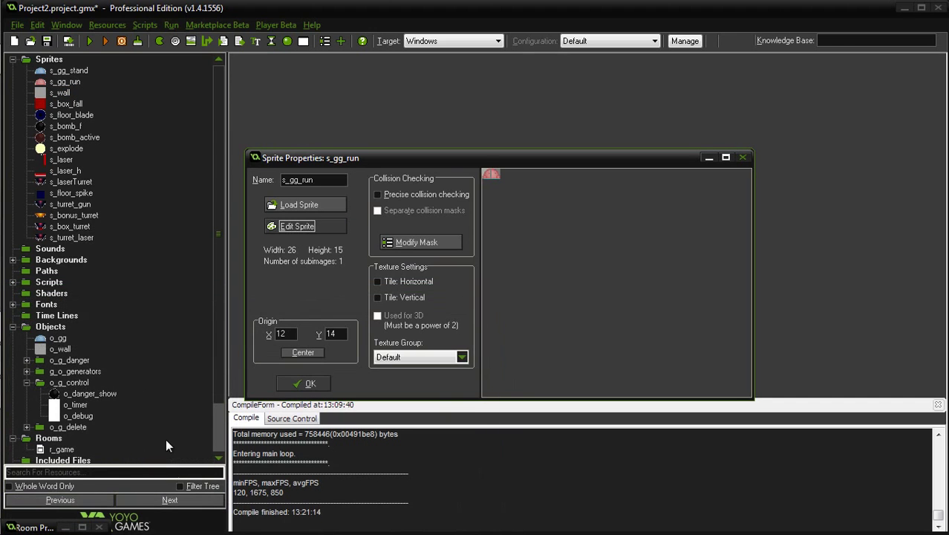
pyautogui.click(282, 380)
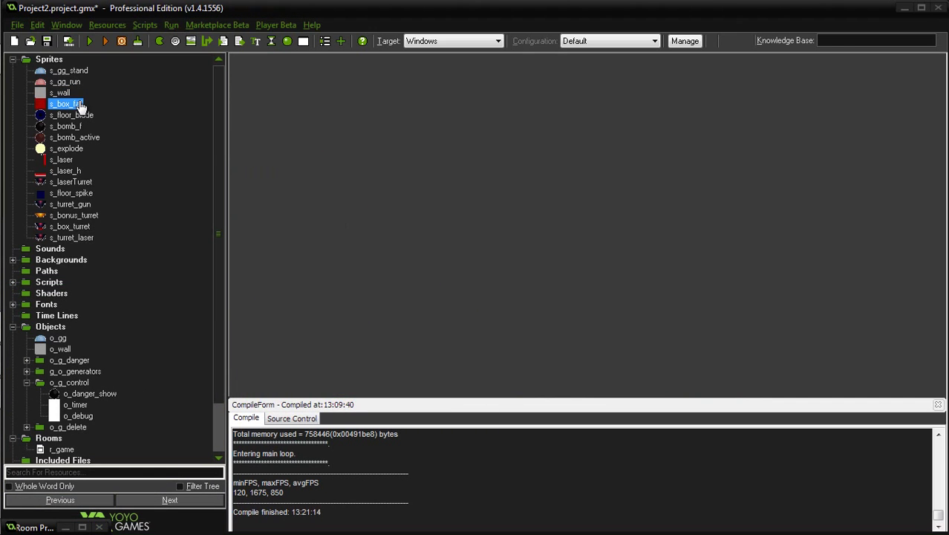
# Review the s_box_fall and s_floor_blade frames, then bring up s_bomb_f's properties
pyautogui.doubleClick(65, 104)
pyautogui.click(332, 226)
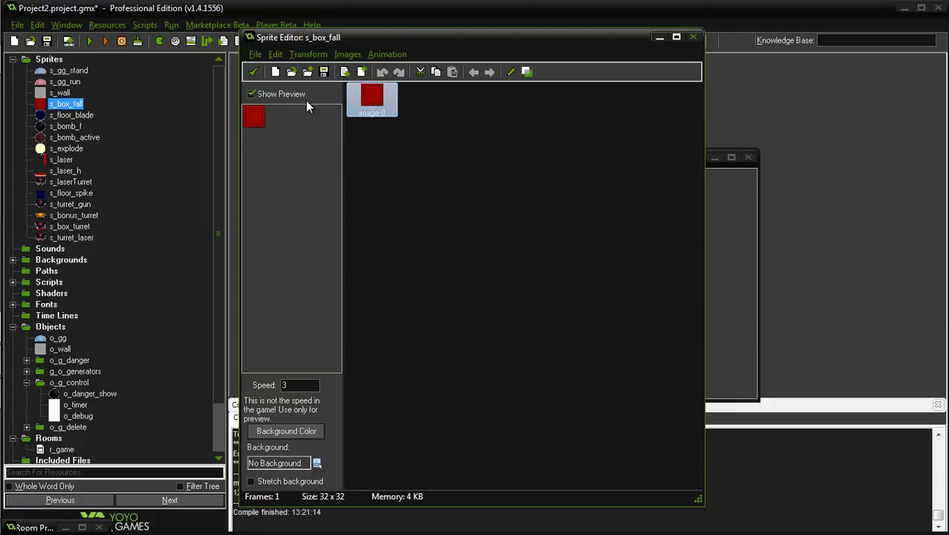
pyautogui.click(254, 72)
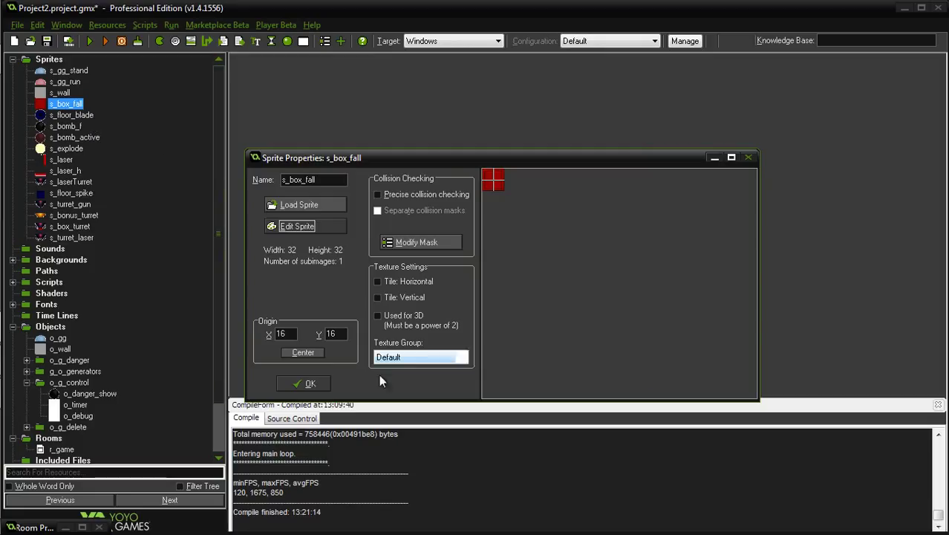
pyautogui.click(300, 385)
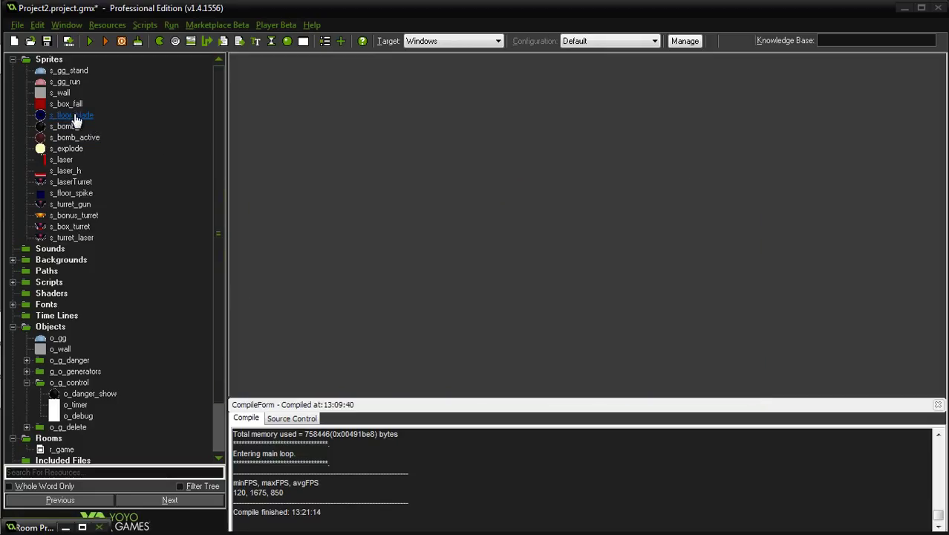
pyautogui.doubleClick(74, 117)
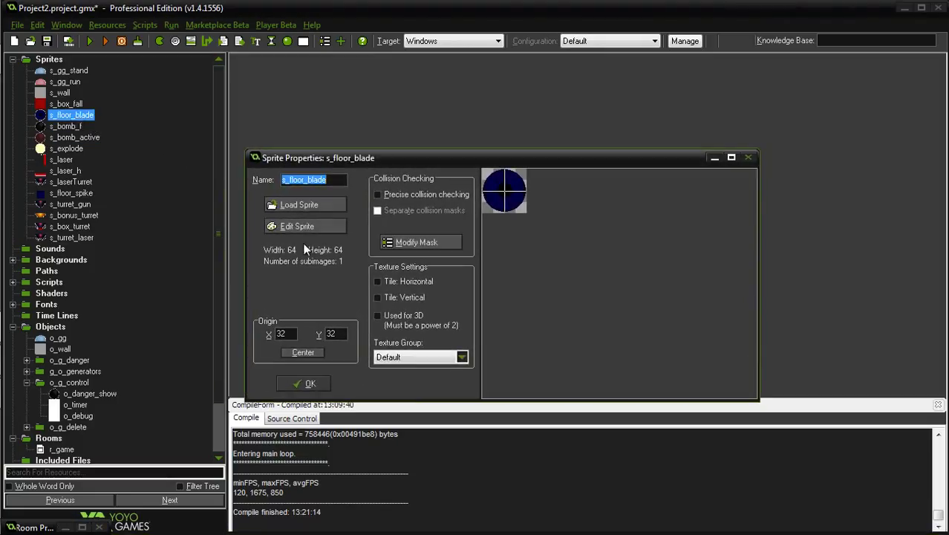
pyautogui.click(300, 224)
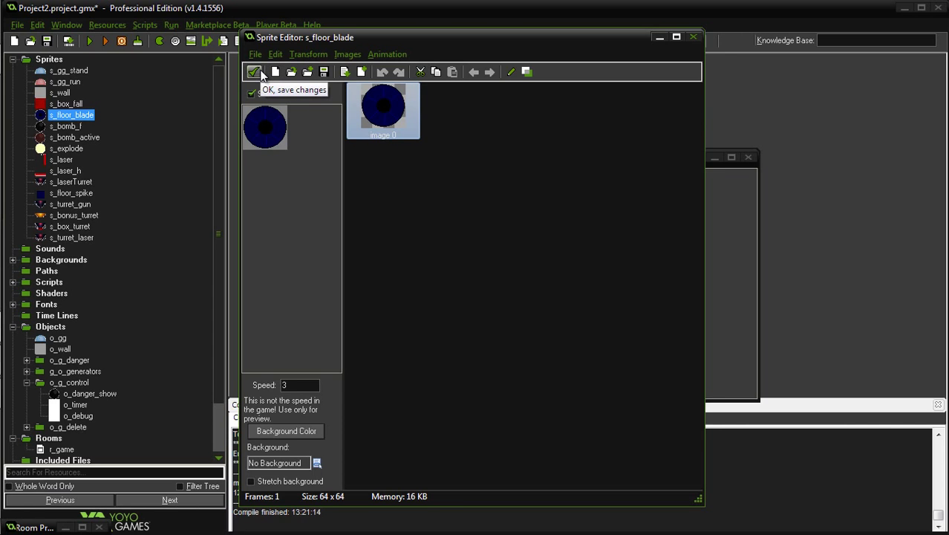
pyautogui.click(254, 71)
pyautogui.doubleClick(67, 126)
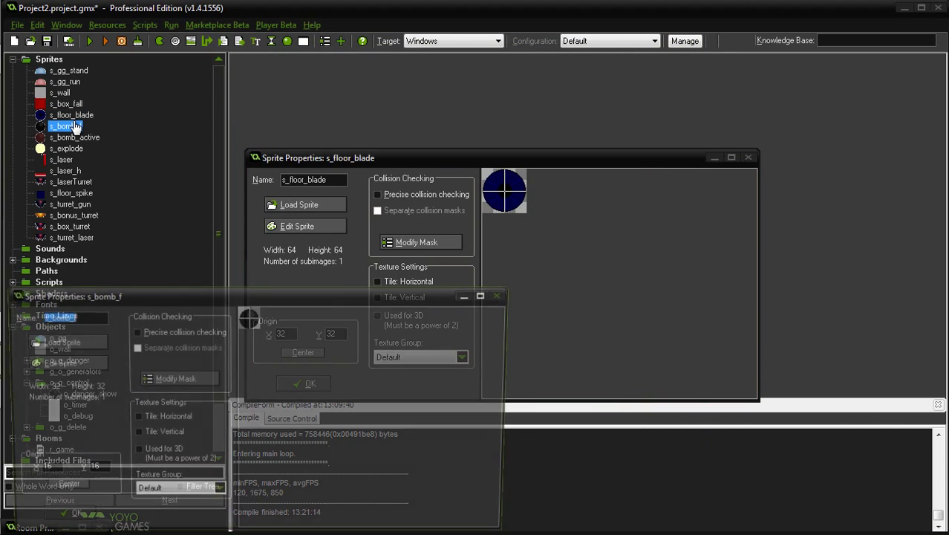
# Inspect s_bomb_f's image 0 zoomed in the pixel editor, then close its frames and properties
pyautogui.moveTo(163, 297); pyautogui.dragTo(285, 159)
pyautogui.click(187, 225)
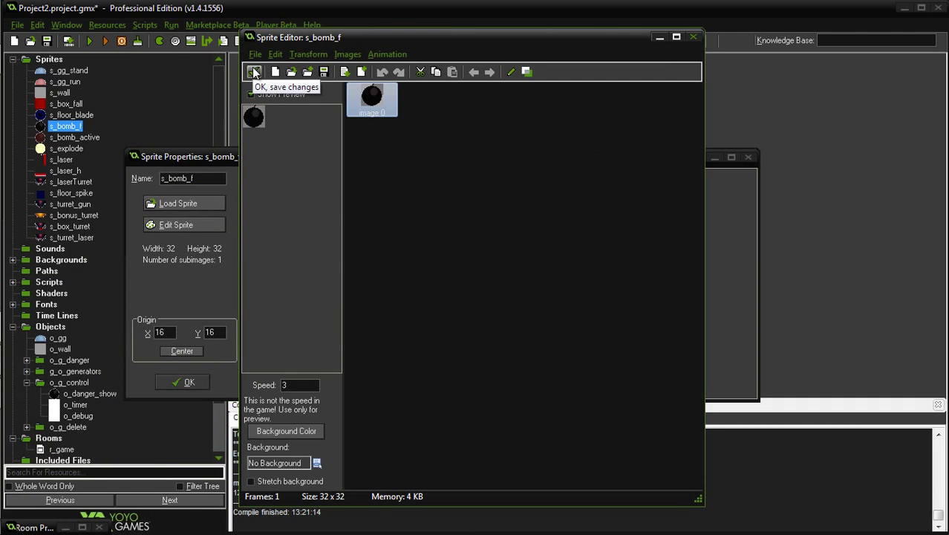
pyautogui.doubleClick(390, 92)
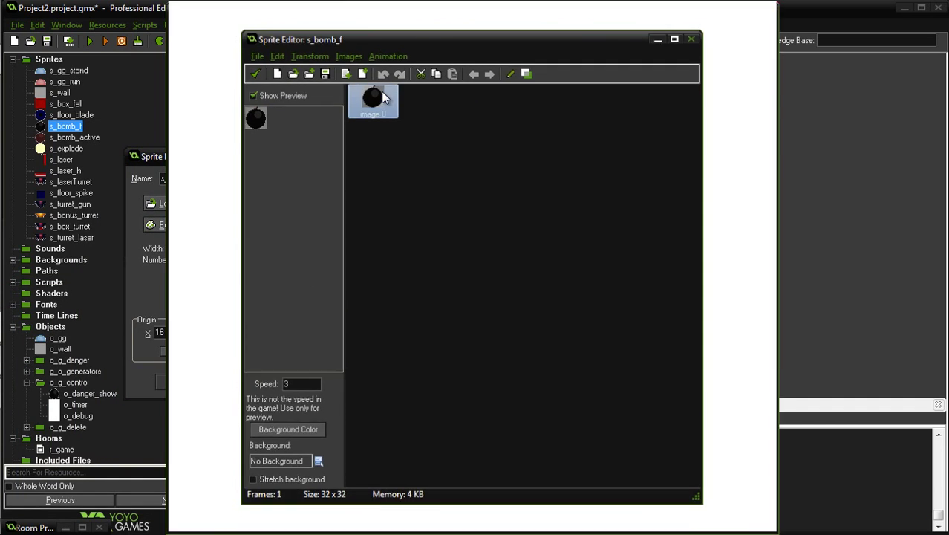
pyautogui.click(392, 42)
pyautogui.doubleClick(392, 43)
pyautogui.click(392, 43)
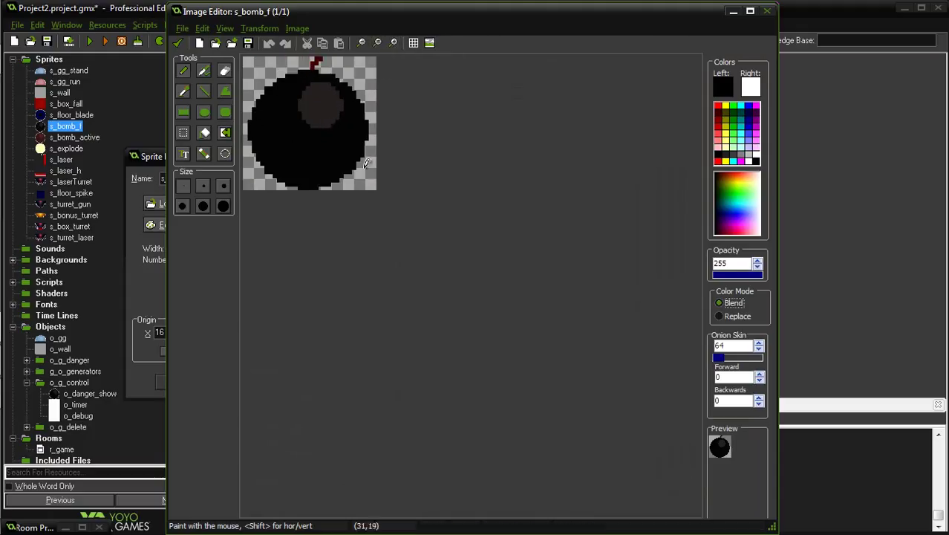
pyautogui.click(179, 44)
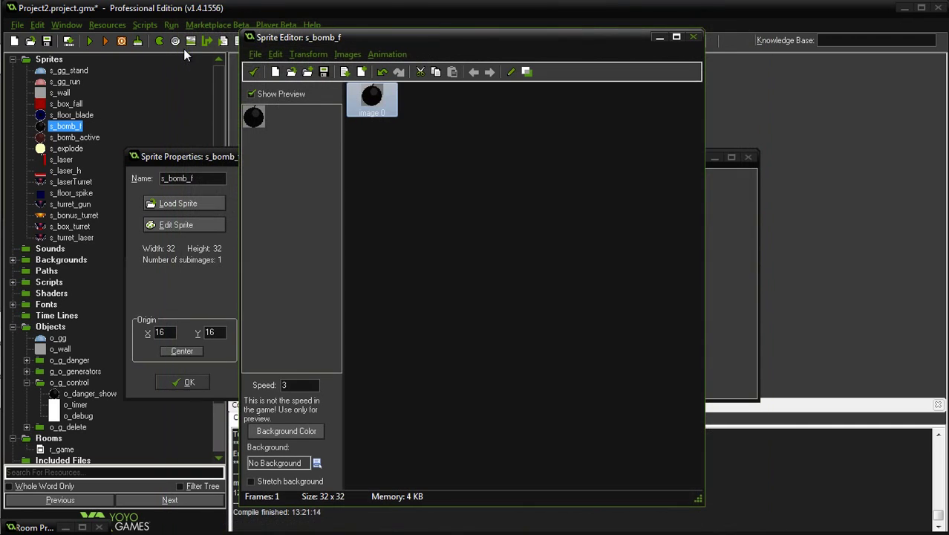
pyautogui.click(253, 71)
pyautogui.click(188, 384)
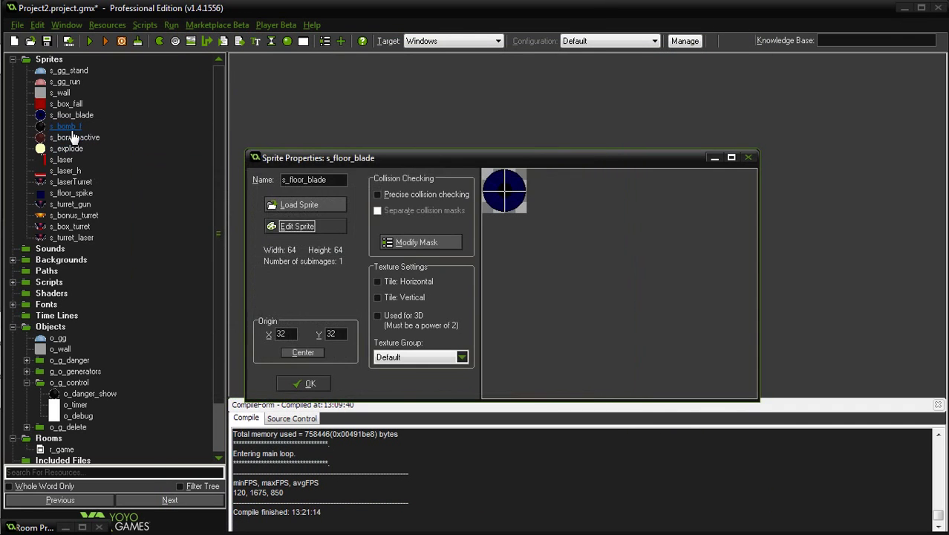
# Review s_bomb_active's frames, close it, and bring up s_explode's properties
pyautogui.doubleClick(74, 137)
pyautogui.click(172, 225)
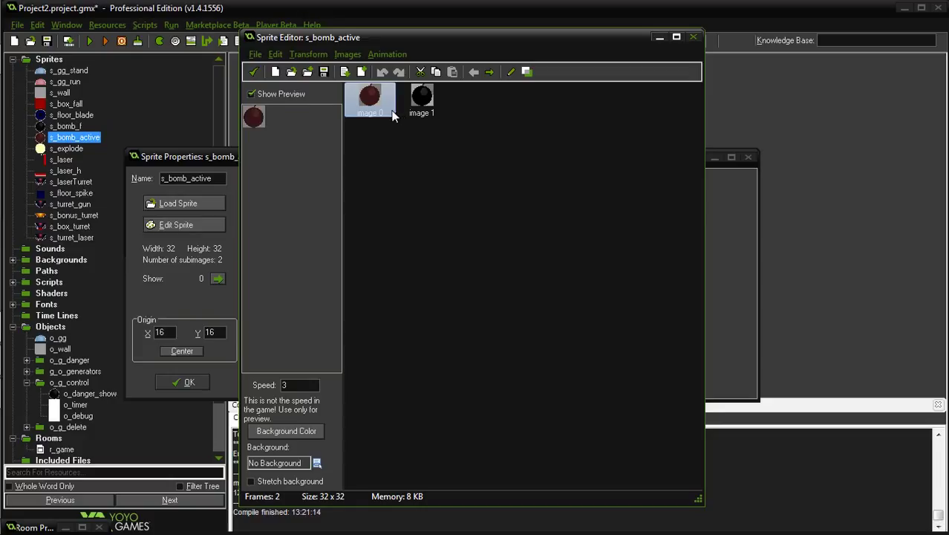
pyautogui.click(251, 75)
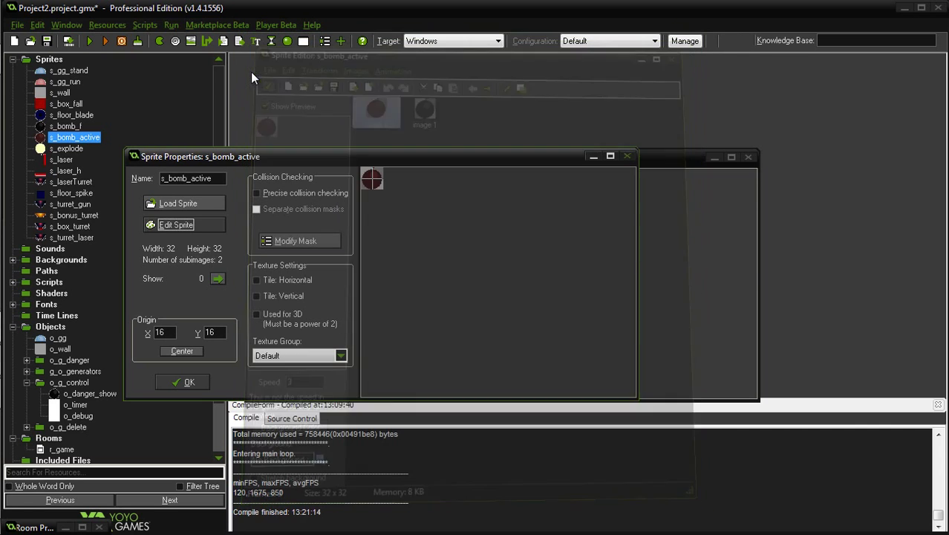
pyautogui.click(182, 382)
pyautogui.doubleClick(65, 148)
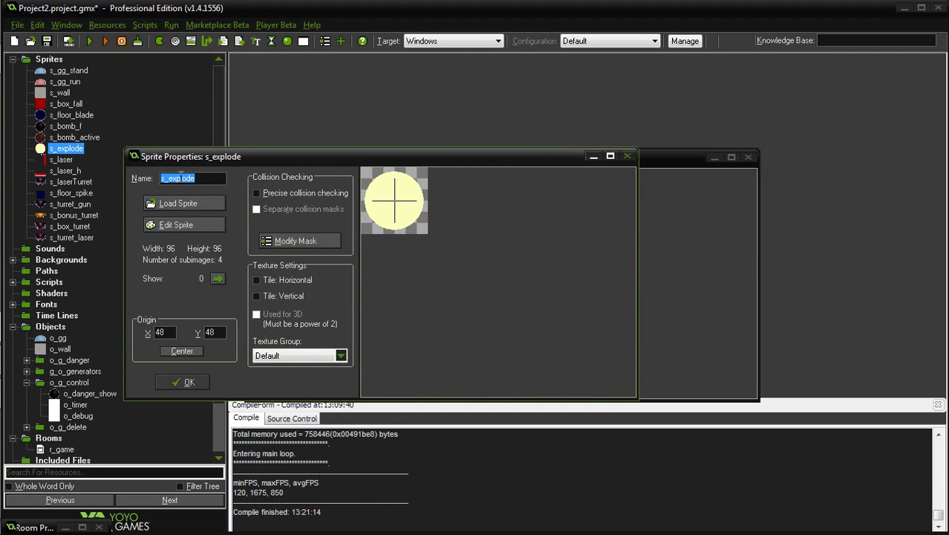
# Inspect s_explode's four frames, entering 0 as the preview speed, then close it
pyautogui.click(188, 224)
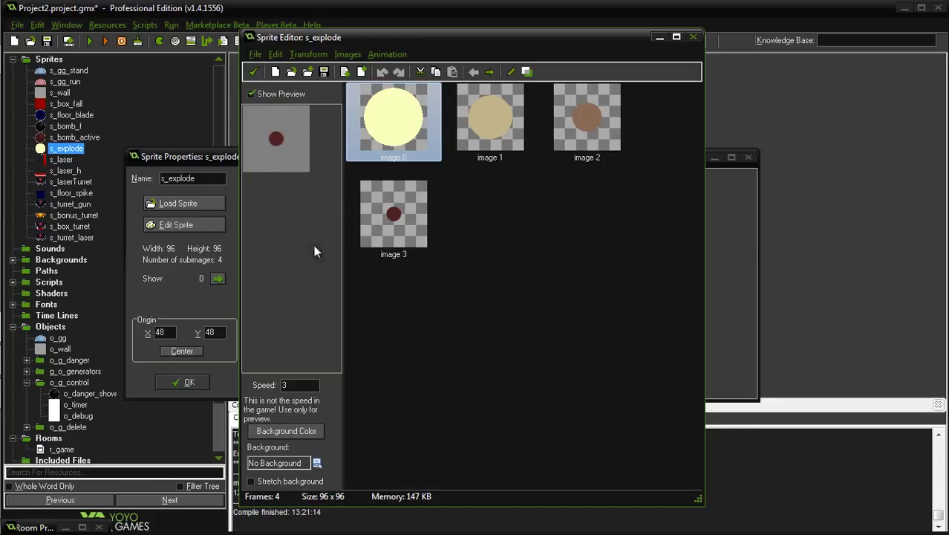
pyautogui.click(298, 380)
pyautogui.write('0')
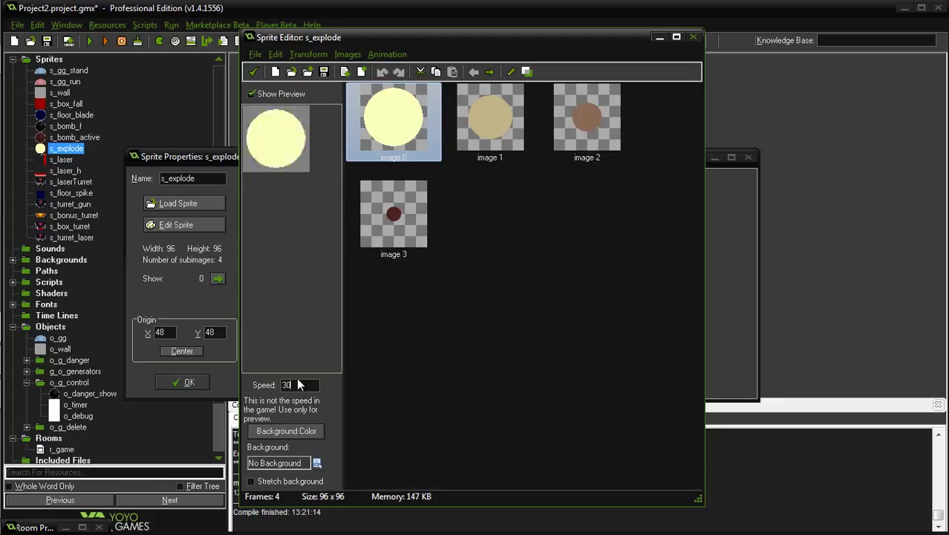
pyautogui.click(250, 71)
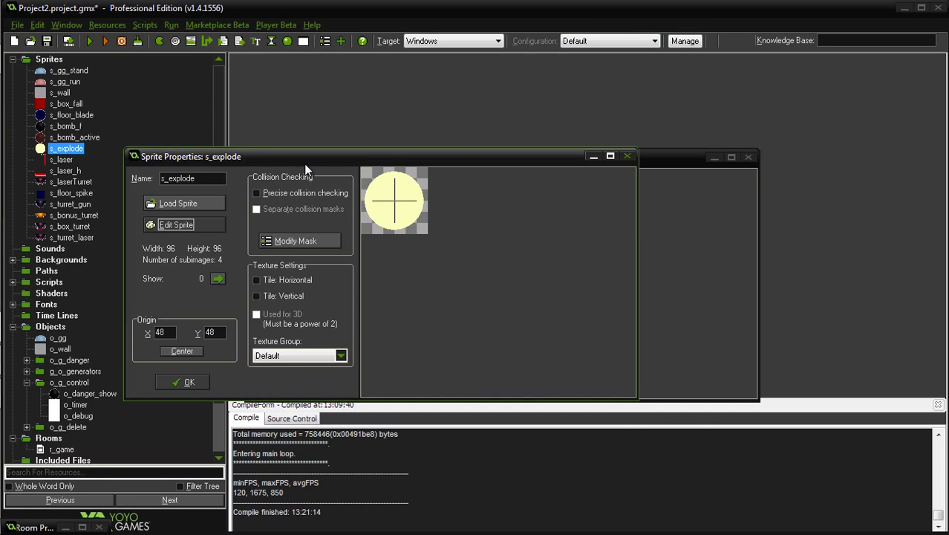
pyautogui.click(169, 382)
# Look over the s_laser sprite's five 16×800 frames twice, then close its properties
pyautogui.doubleClick(61, 159)
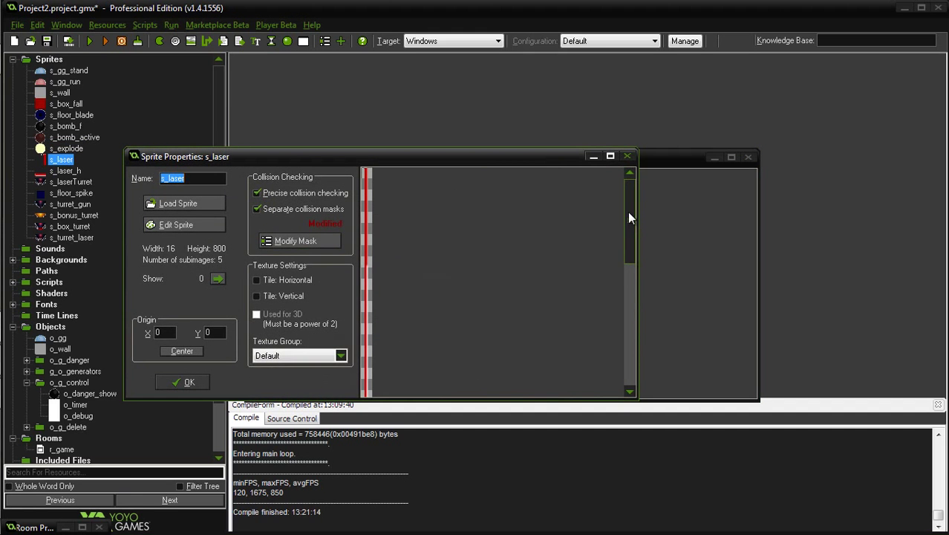
pyautogui.moveTo(628, 217)
pyautogui.mouseDown()
pyautogui.moveTo(635, 221)
pyautogui.moveTo(600, 193)
pyautogui.mouseUp()
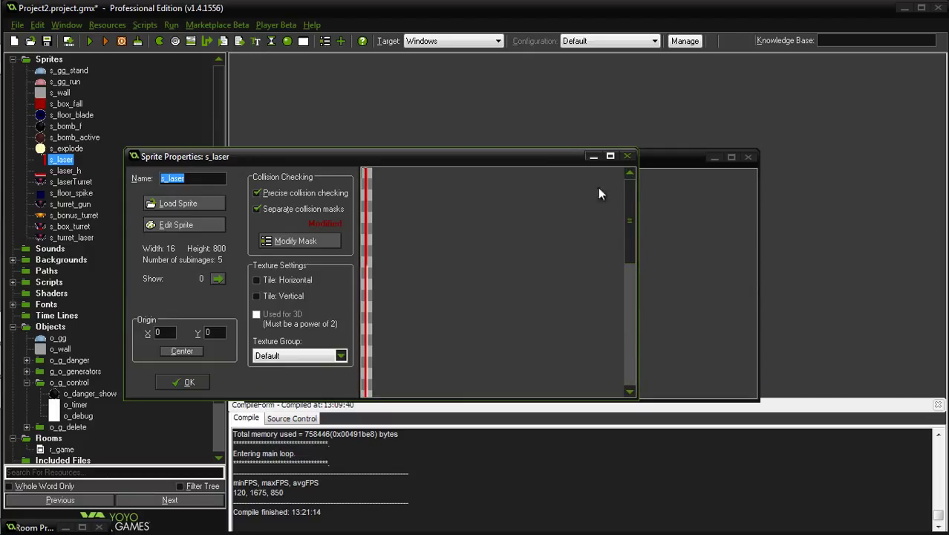
pyautogui.click(180, 221)
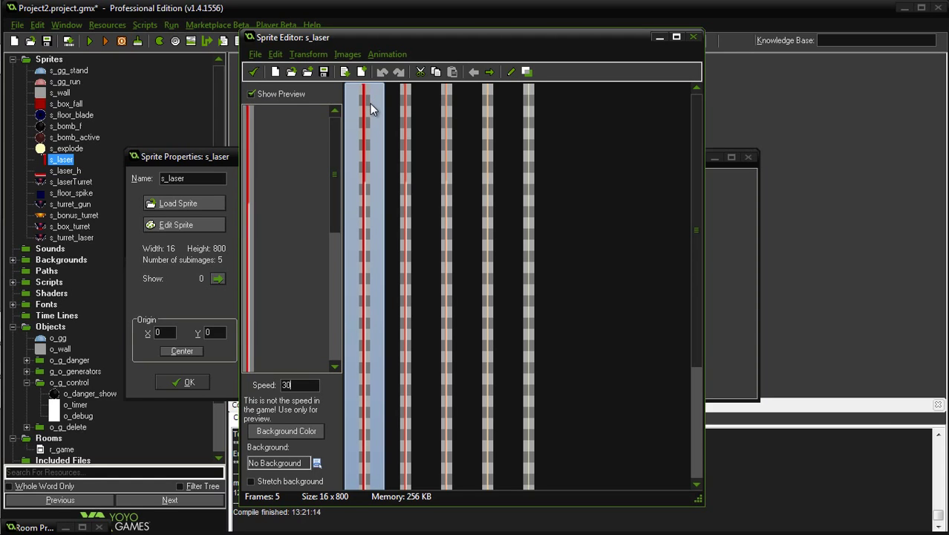
pyautogui.scroll(-2, 475, 368)
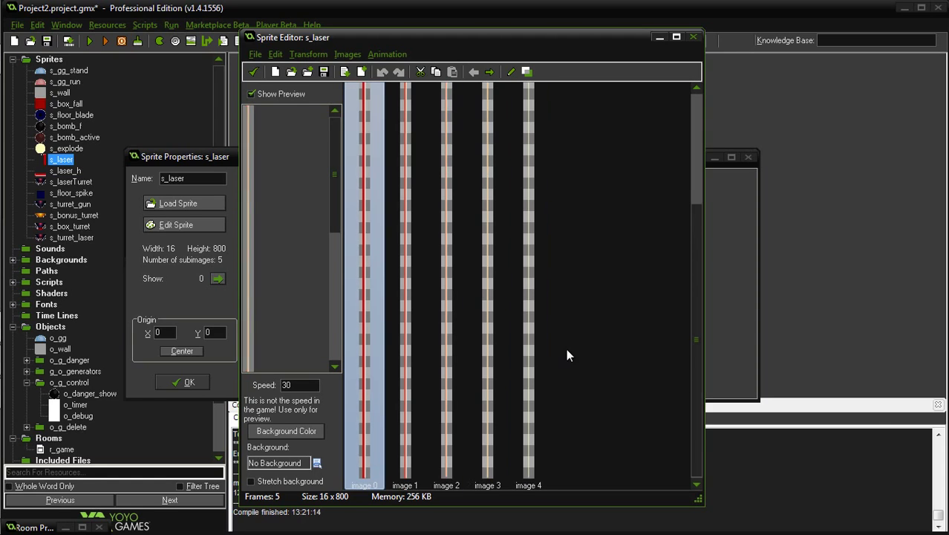
pyautogui.click(566, 355)
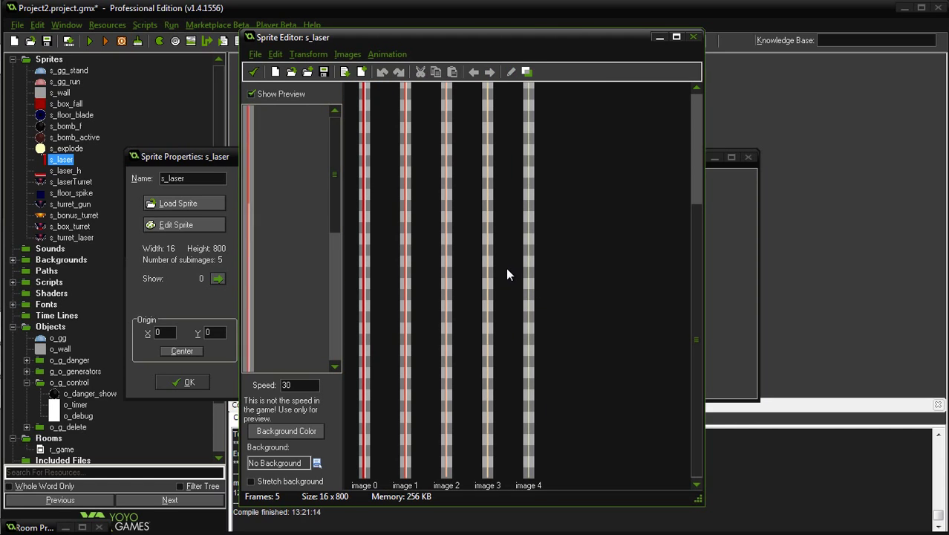
pyautogui.click(248, 72)
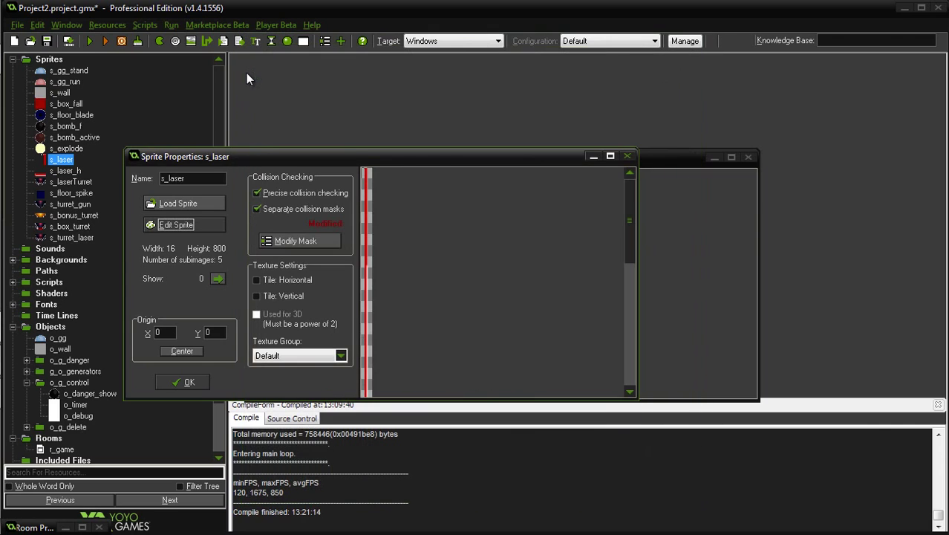
pyautogui.click(200, 224)
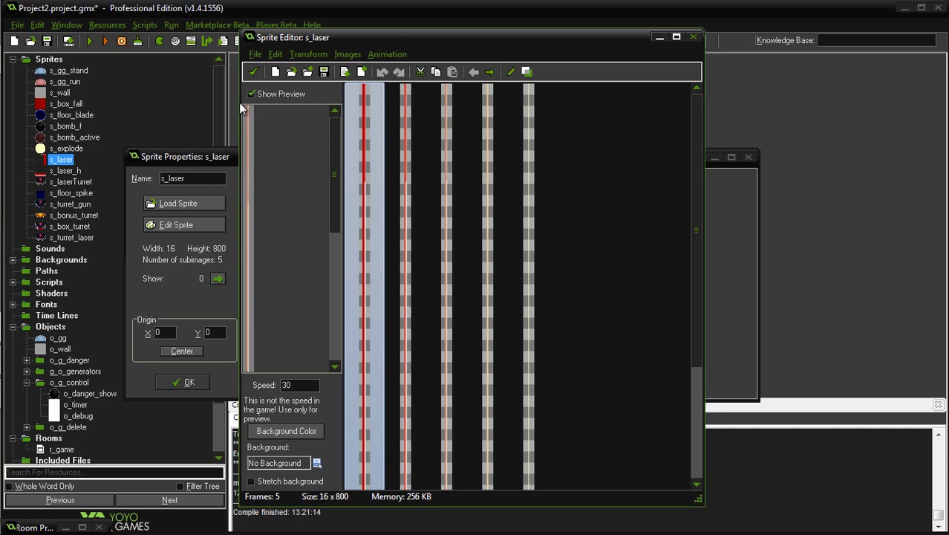
pyautogui.click(254, 72)
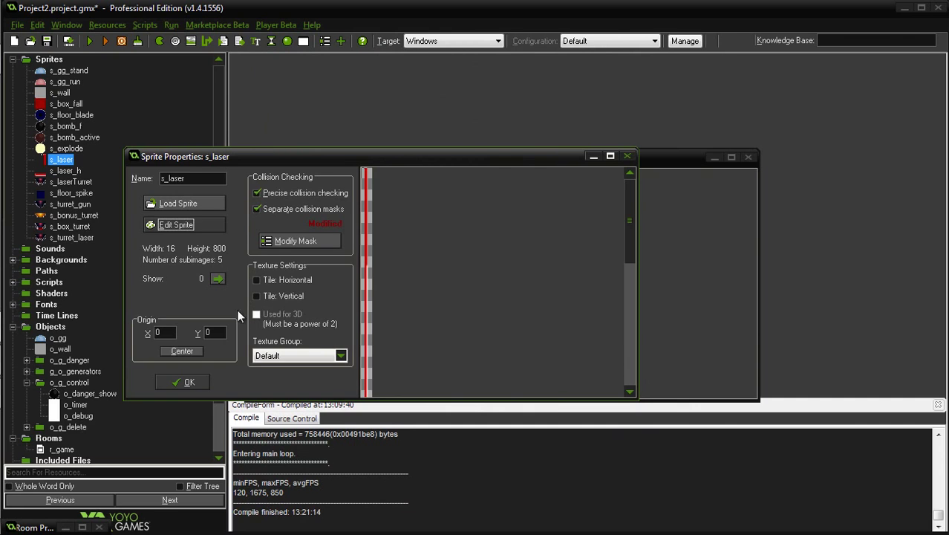
pyautogui.click(182, 382)
# Check the s_laser_h frames and the s_laserTurret properties, closing both
pyautogui.click(68, 172)
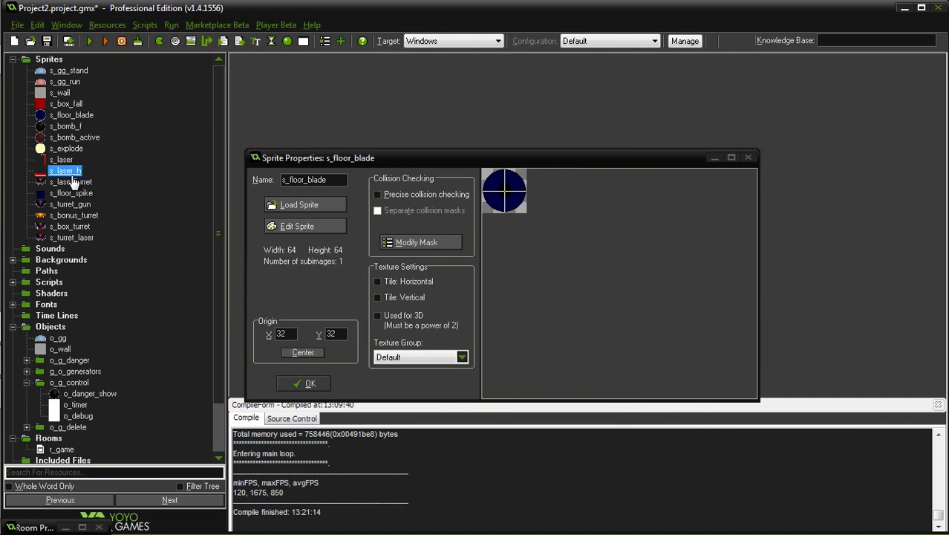
pyautogui.click(180, 224)
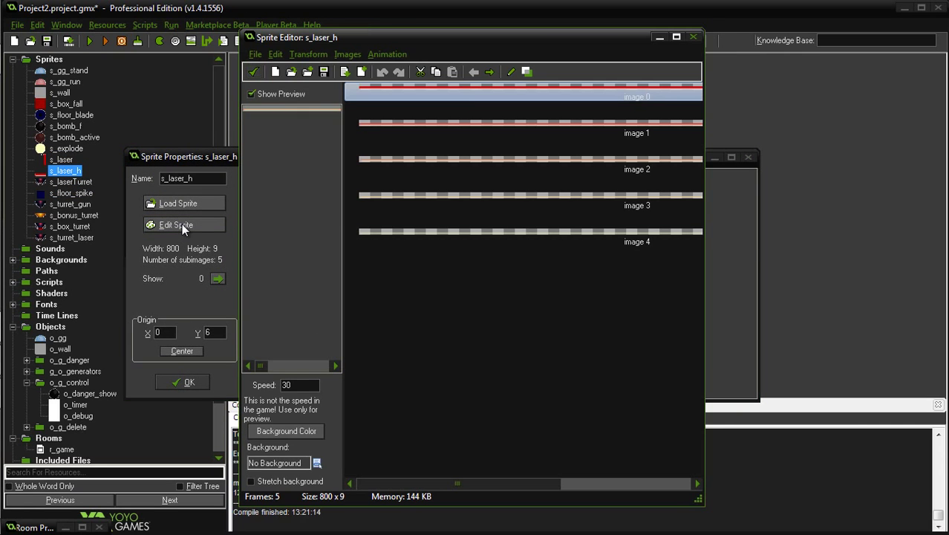
pyautogui.click(253, 71)
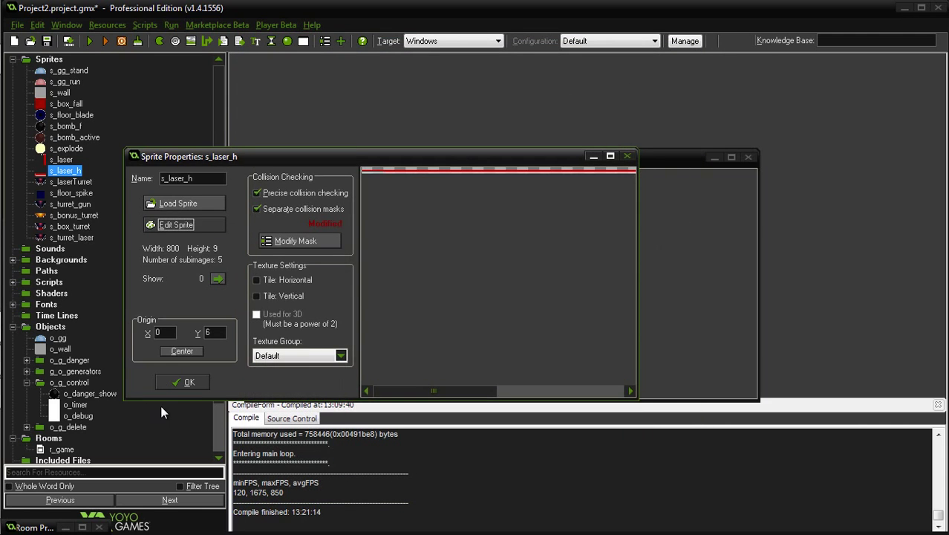
pyautogui.click(182, 382)
pyautogui.doubleClick(71, 182)
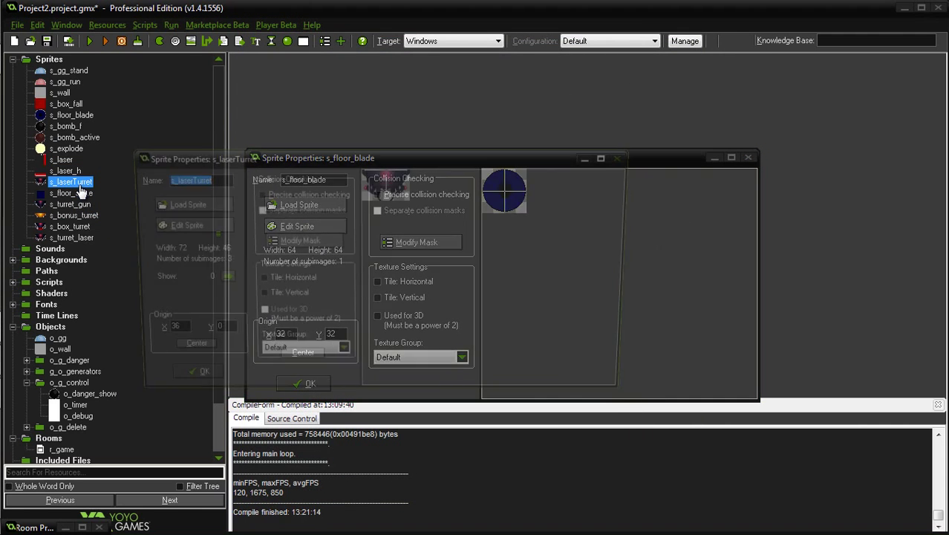
pyautogui.click(189, 382)
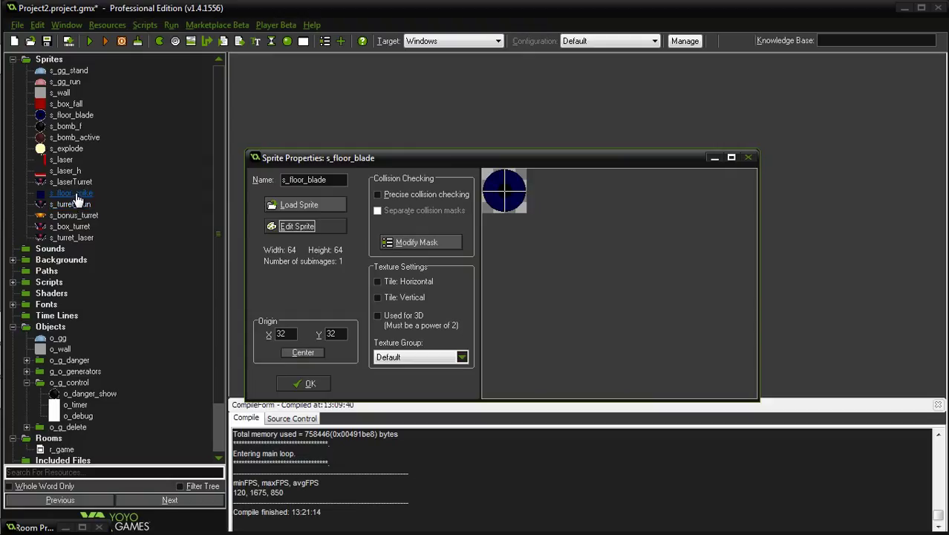
# Move s_floor_spike above s_explode, set its preview speed to 3, and close all sprite windows
pyautogui.moveTo(77, 199)
pyautogui.mouseDown()
pyautogui.moveTo(84, 116)
pyautogui.moveTo(84, 150)
pyautogui.mouseUp()
pyautogui.doubleClick(84, 150)
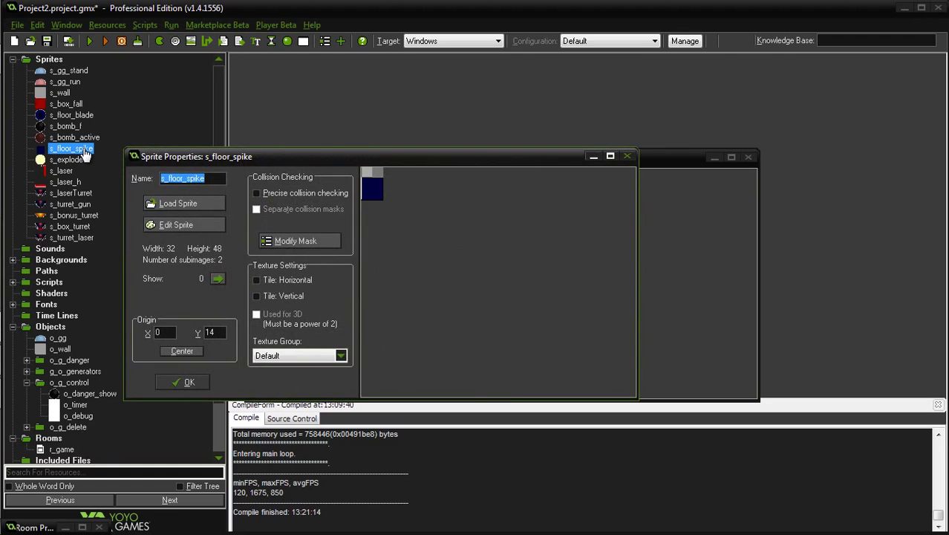
pyautogui.click(197, 226)
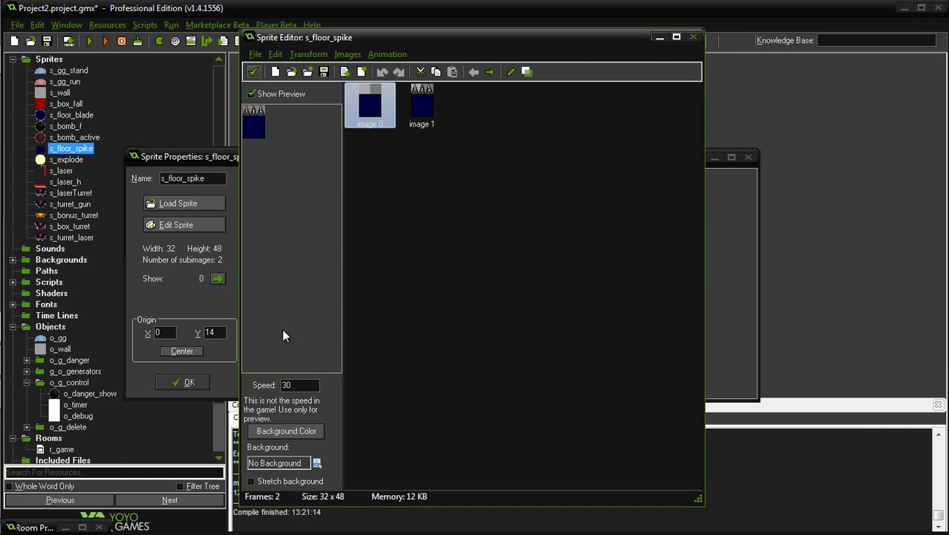
pyautogui.click(315, 381)
pyautogui.click(255, 70)
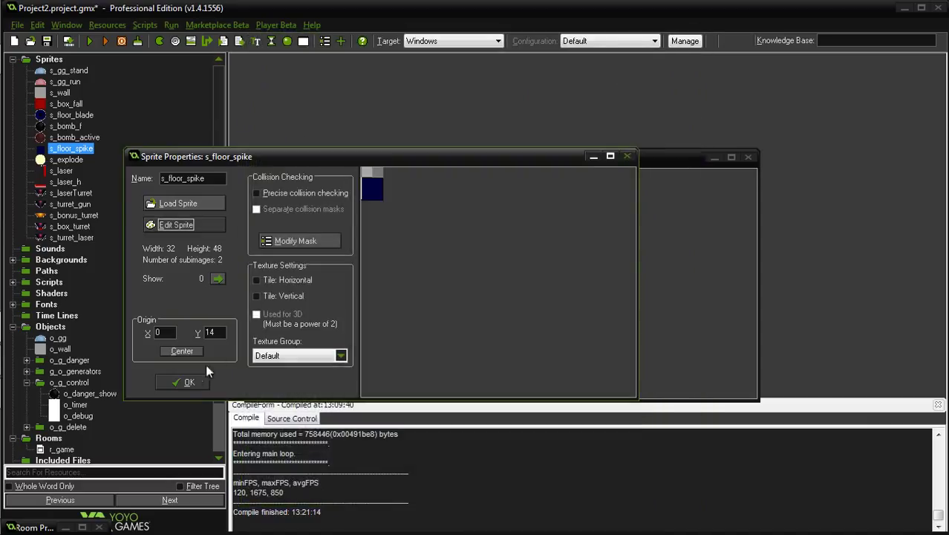
pyautogui.click(188, 380)
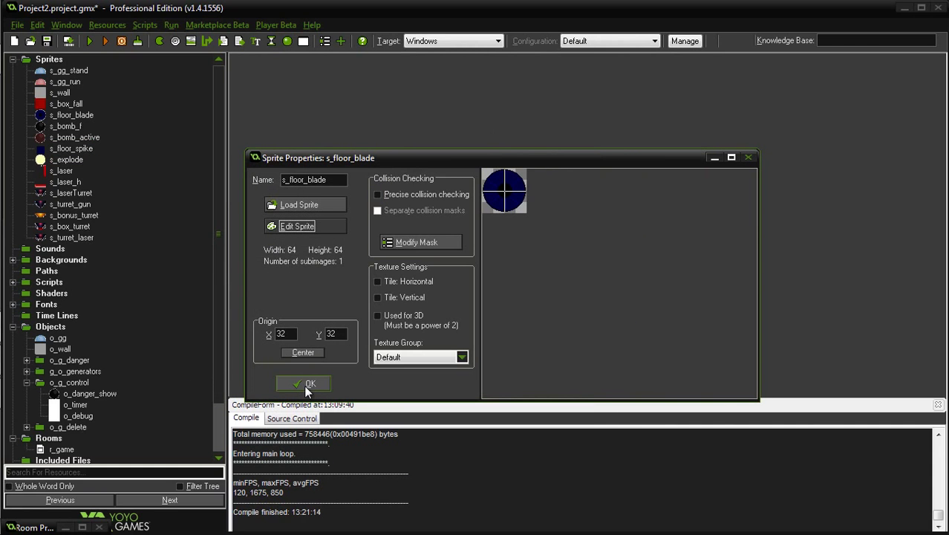
pyautogui.click(308, 384)
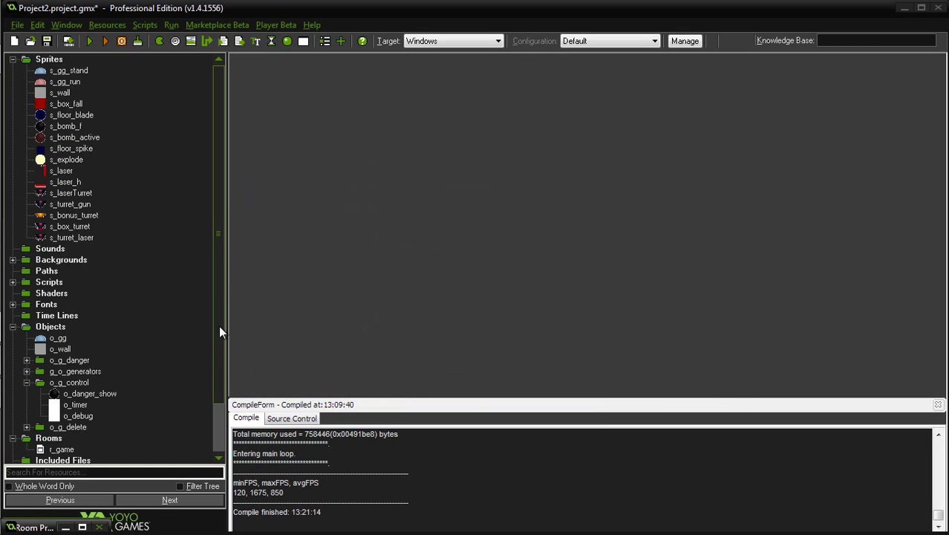
# Check the r_game room's 800×600 size settings and its views in a maximized editor
pyautogui.scroll(-3, 219, 325)
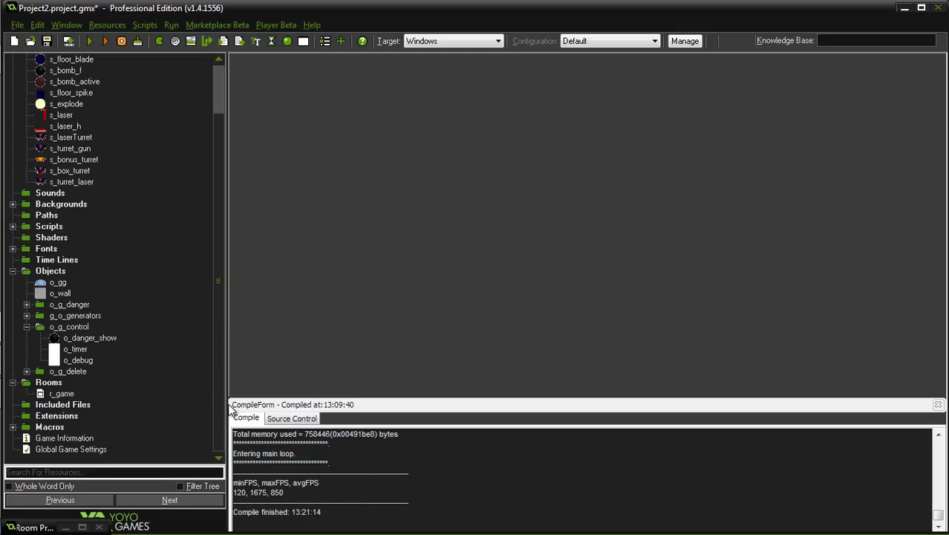
pyautogui.click(40, 394)
pyautogui.doubleClick(41, 394)
pyautogui.click(267, 114)
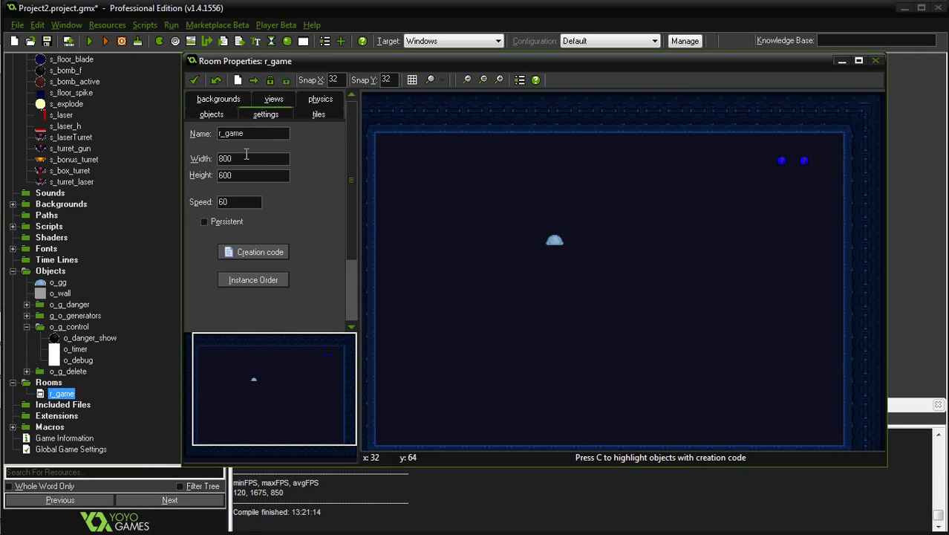
pyautogui.click(858, 60)
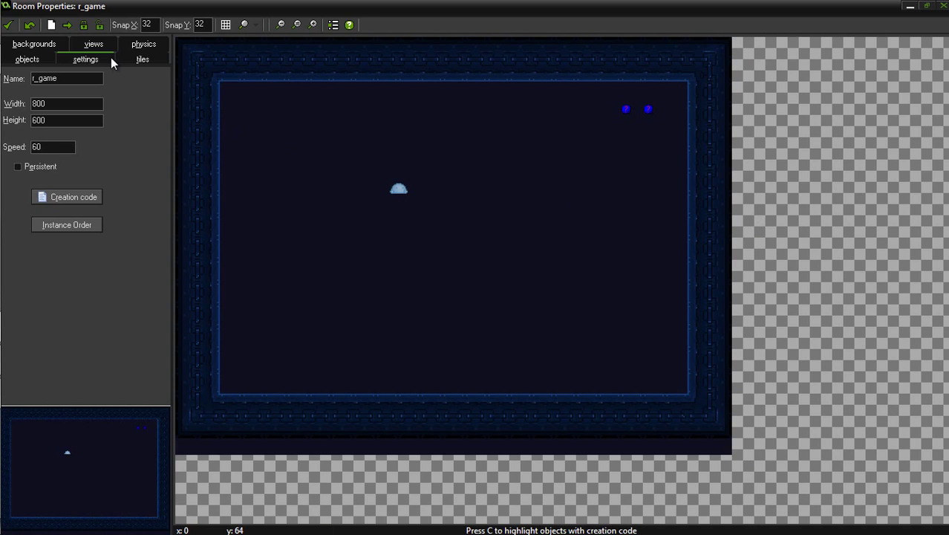
pyautogui.click(90, 46)
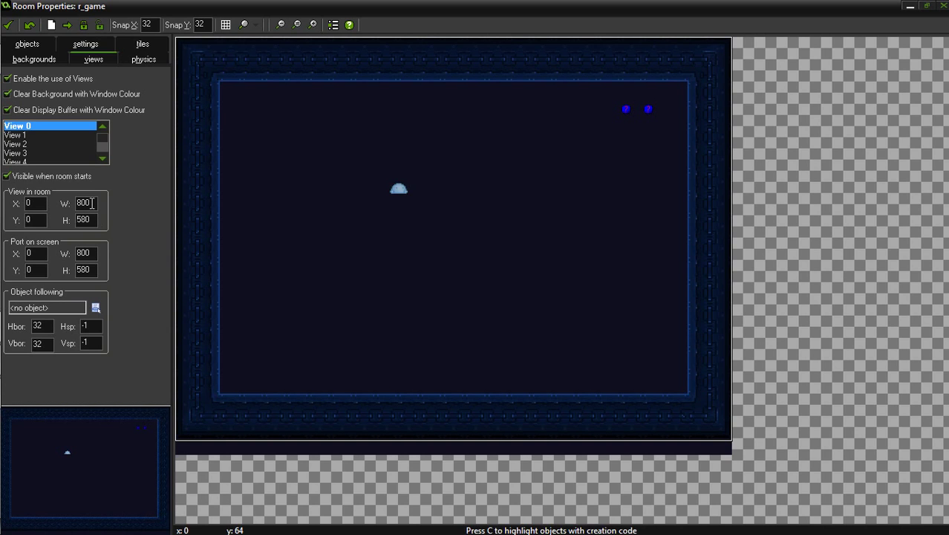
# Switch to Photoshop and start a new document
pyautogui.hotkey('alt', 'Tab')
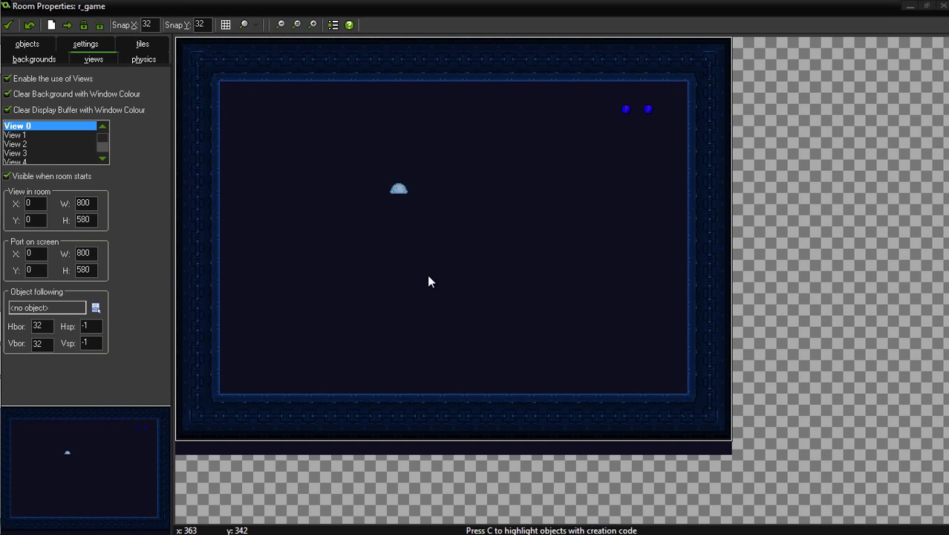
pyautogui.click(428, 281)
pyautogui.hotkey('ctrl', 'n')
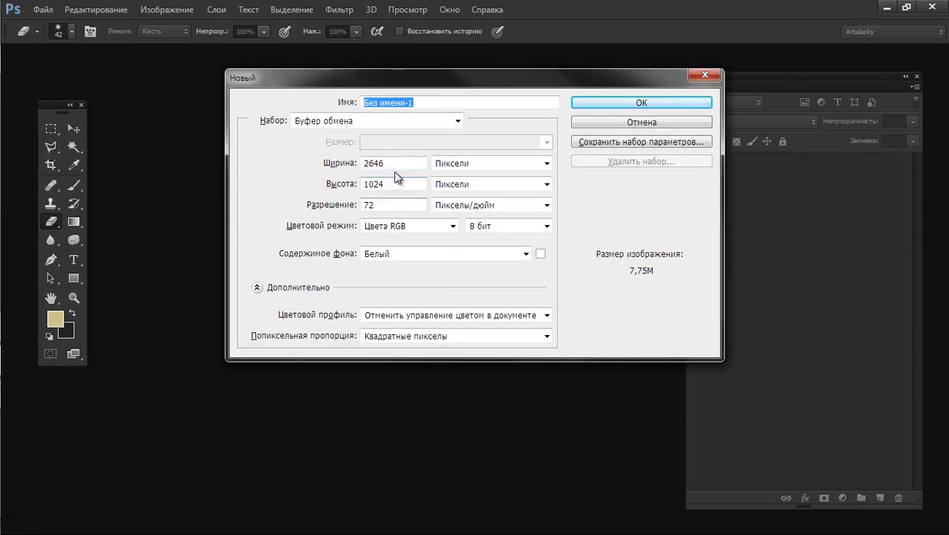
# Create an 800×600 document at 150 resolution, dismissing the graphics hardware warning
pyautogui.moveTo(386, 164); pyautogui.dragTo(314, 165)
pyautogui.write('800')
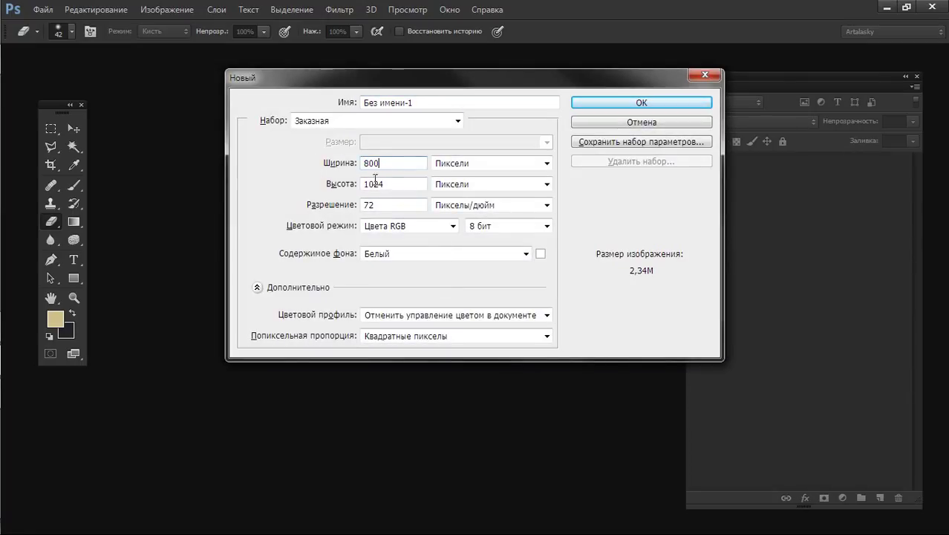
pyautogui.moveTo(397, 184); pyautogui.dragTo(324, 185)
pyautogui.write('600')
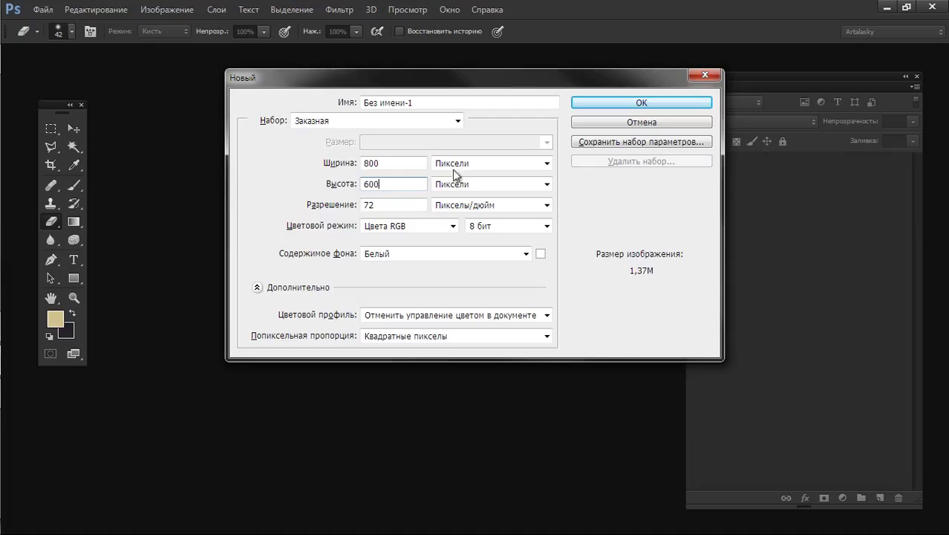
pyautogui.moveTo(384, 204); pyautogui.dragTo(310, 198)
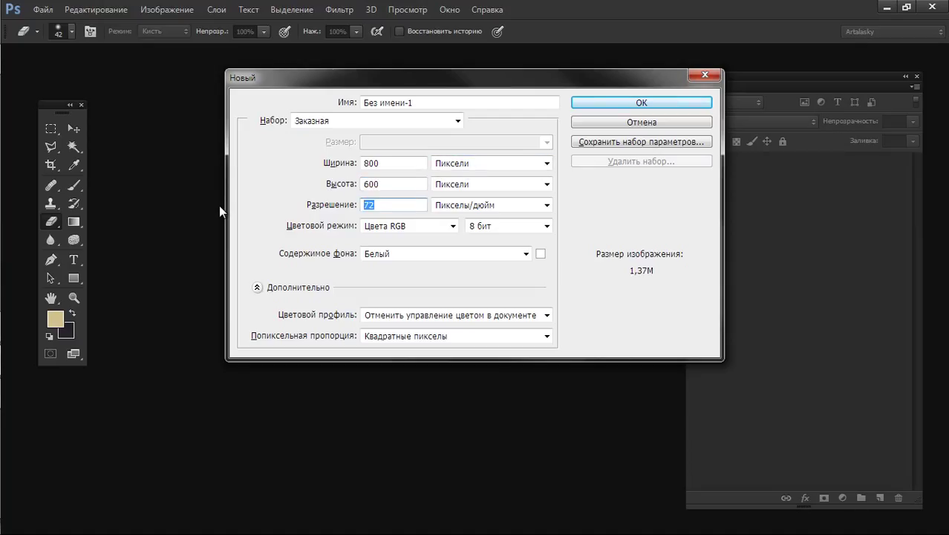
pyautogui.write('150')
pyautogui.press('Return')
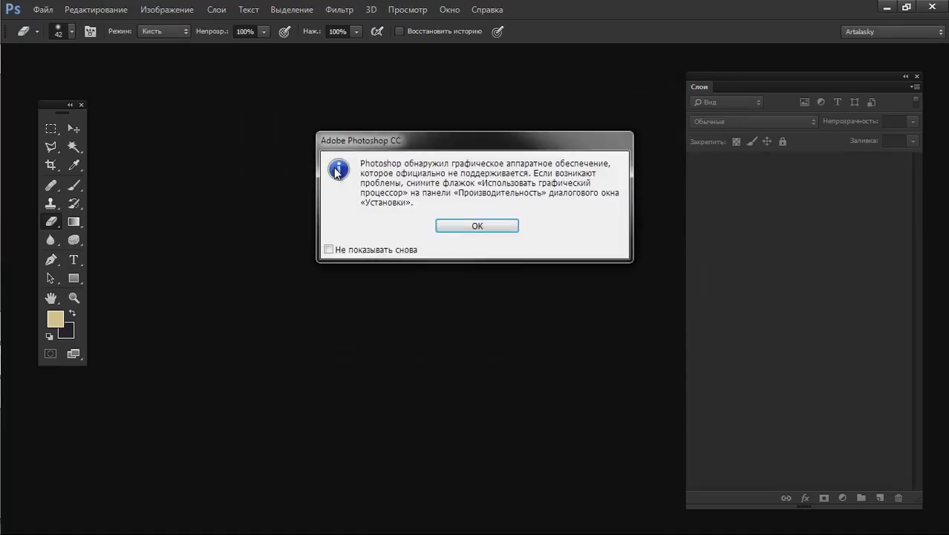
pyautogui.click(442, 222)
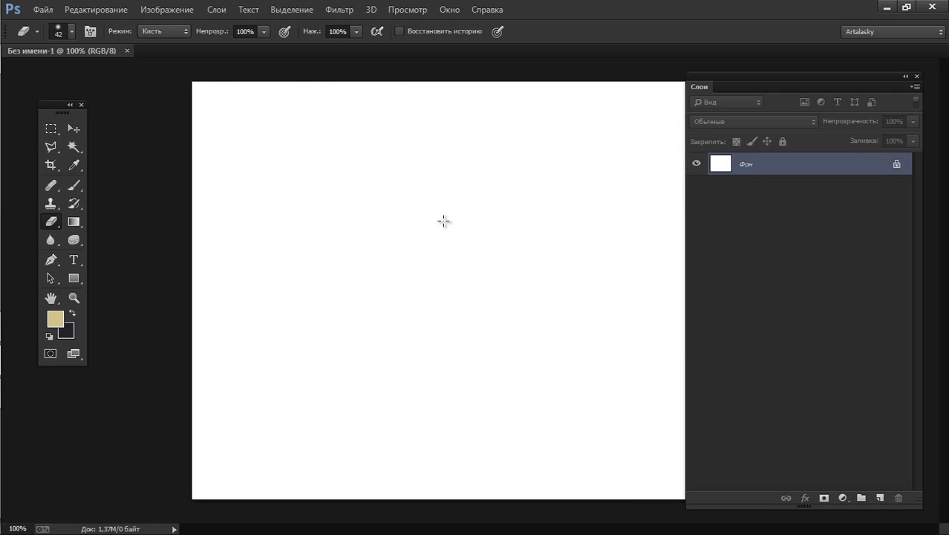
# Create a second new document sized 800×500 pixels
pyautogui.hotkey('ctrl', 'n')
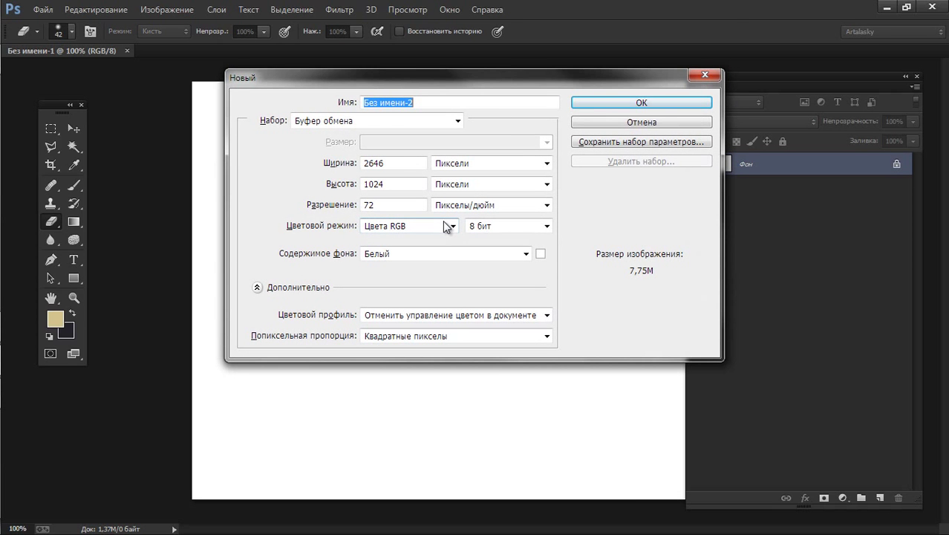
pyautogui.doubleClick(380, 165)
pyautogui.write('00')
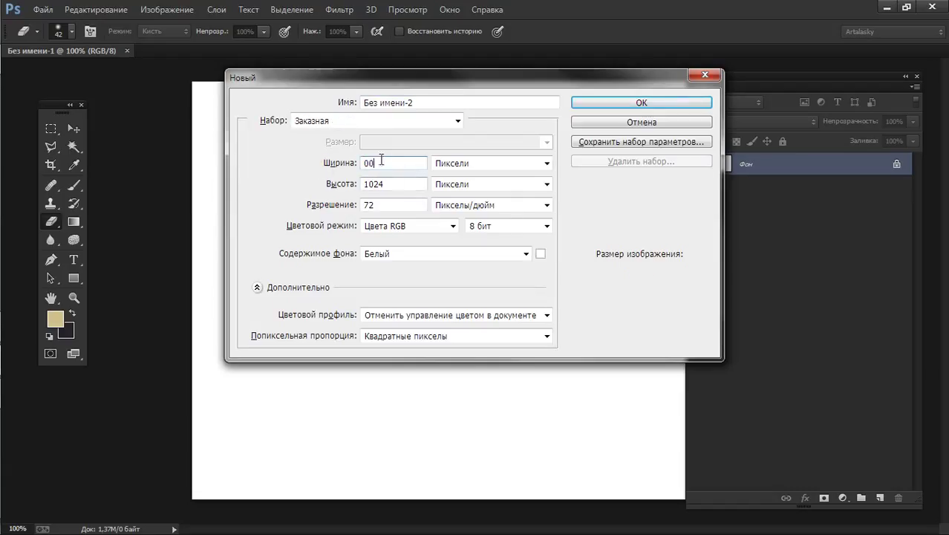
pyautogui.press('BackSpace')
pyautogui.press('BackSpace')
pyautogui.write('7')
pyautogui.press('BackSpace')
pyautogui.write('800')
pyautogui.doubleClick(365, 183)
pyautogui.write('5')
pyautogui.write('00')
pyautogui.press('Return')
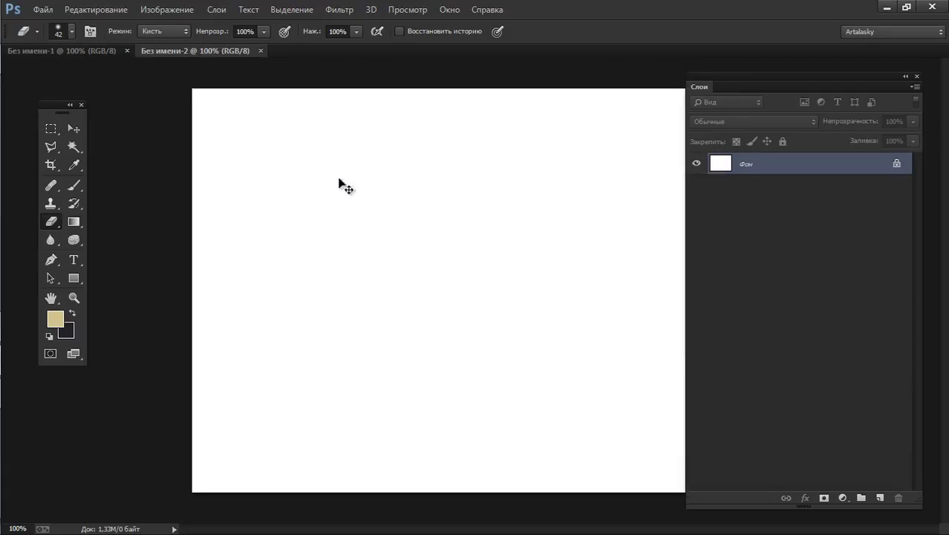
# Fill the new document black, copy it into Без имени-1, and nudge it up about 5 px
pyautogui.hotkey('ctrl', 'BackSpace')
pyautogui.hotkey('ctrl', 'a')
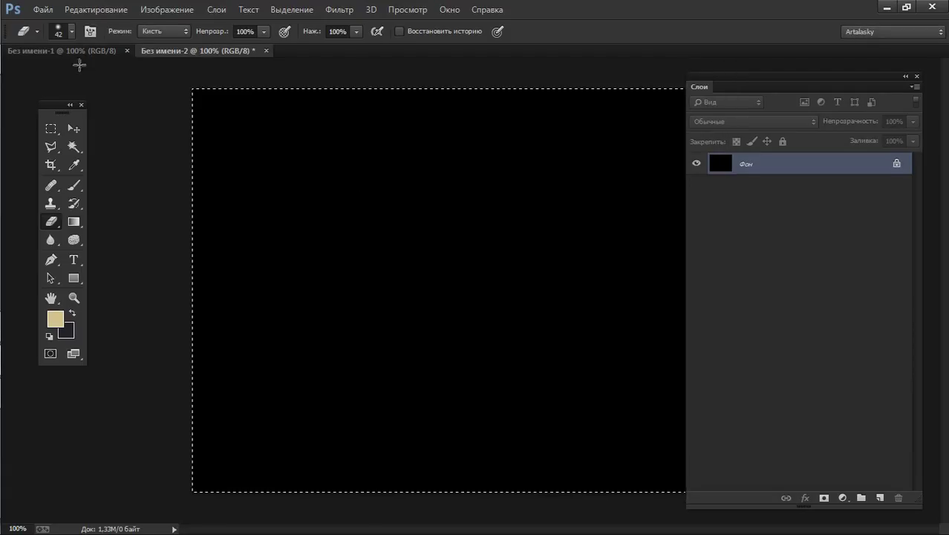
pyautogui.hotkey('ctrl', 'c')
pyautogui.click(74, 53)
pyautogui.hotkey('ctrl', 'v')
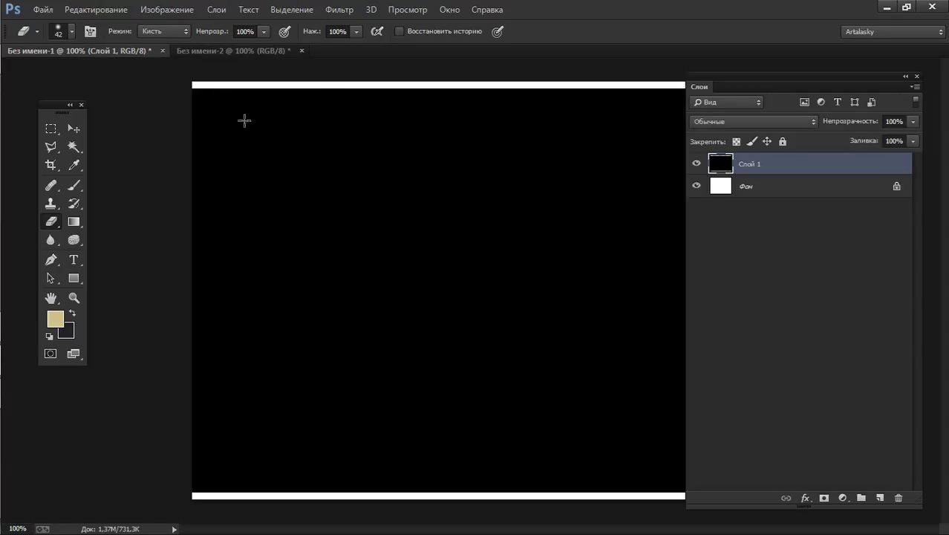
pyautogui.click(75, 124)
pyautogui.moveTo(209, 123); pyautogui.dragTo(209, 113)
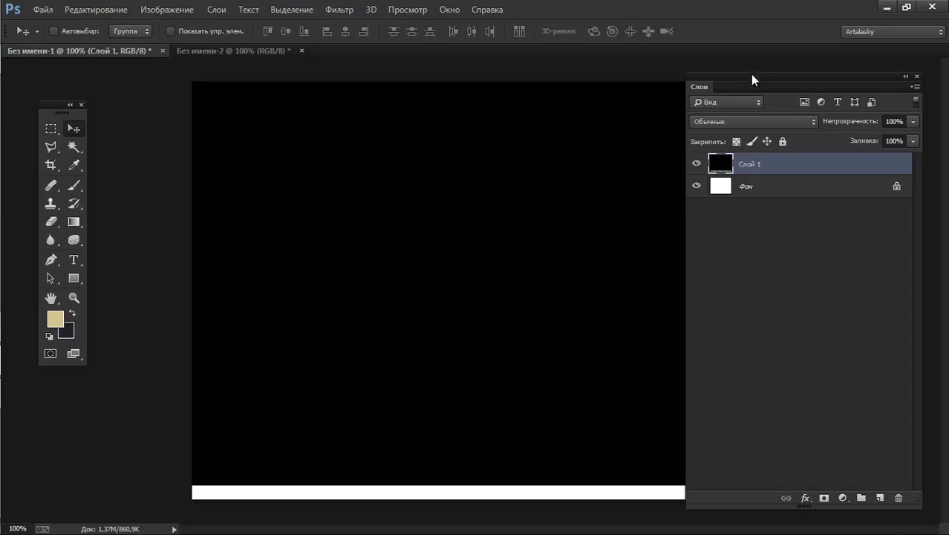
# Merge the black layer into the background, invert the image colours, and switch programs
pyautogui.moveTo(752, 78); pyautogui.dragTo(556, 119)
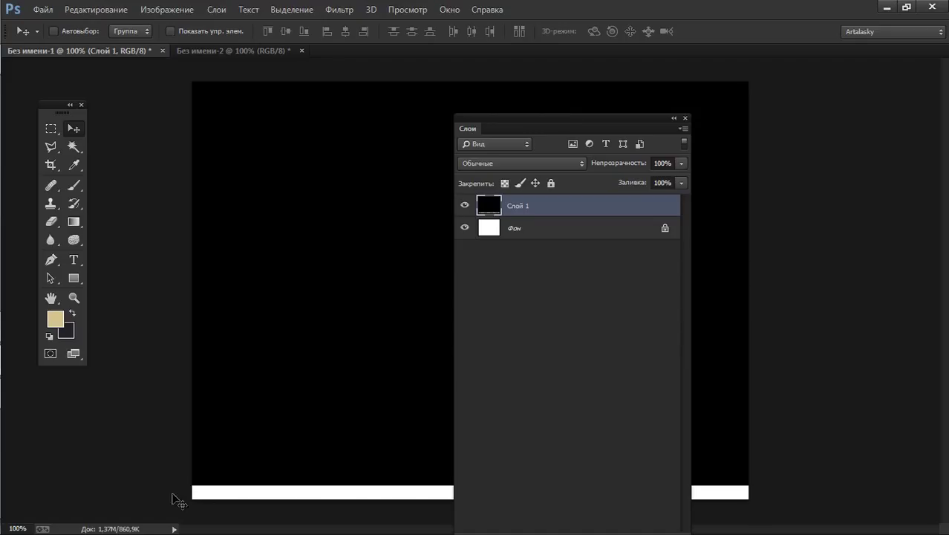
pyautogui.rightClick(317, 475)
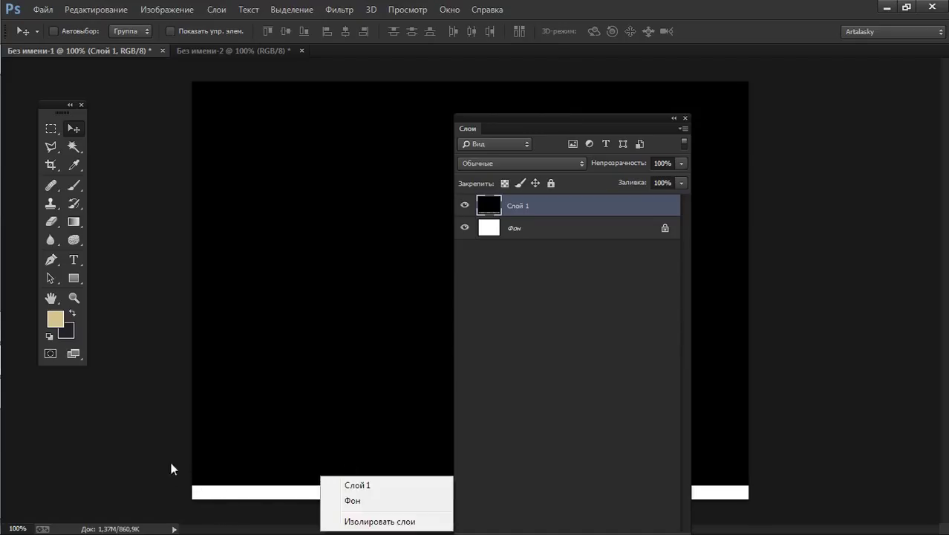
pyautogui.click(171, 467)
pyautogui.hotkey('ctrl', 'e')
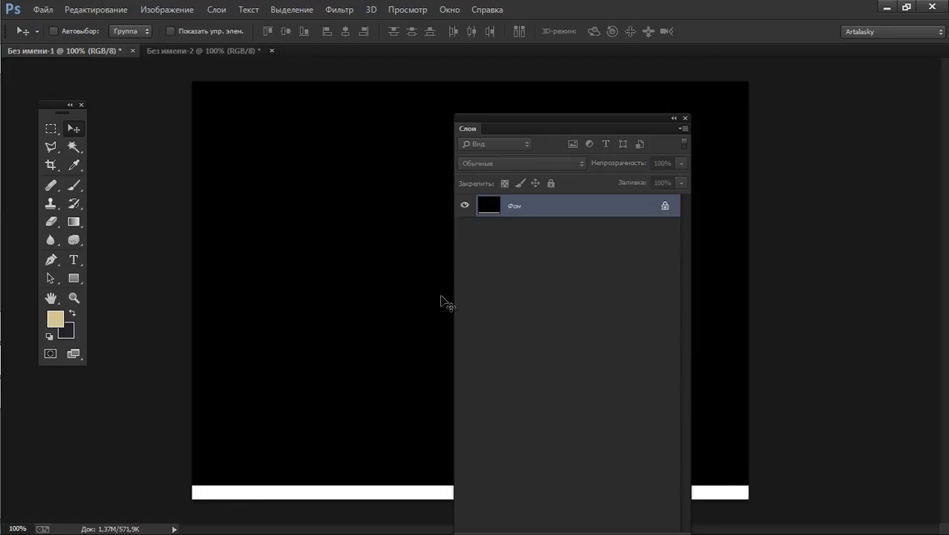
pyautogui.hotkey('ctrl', 'i')
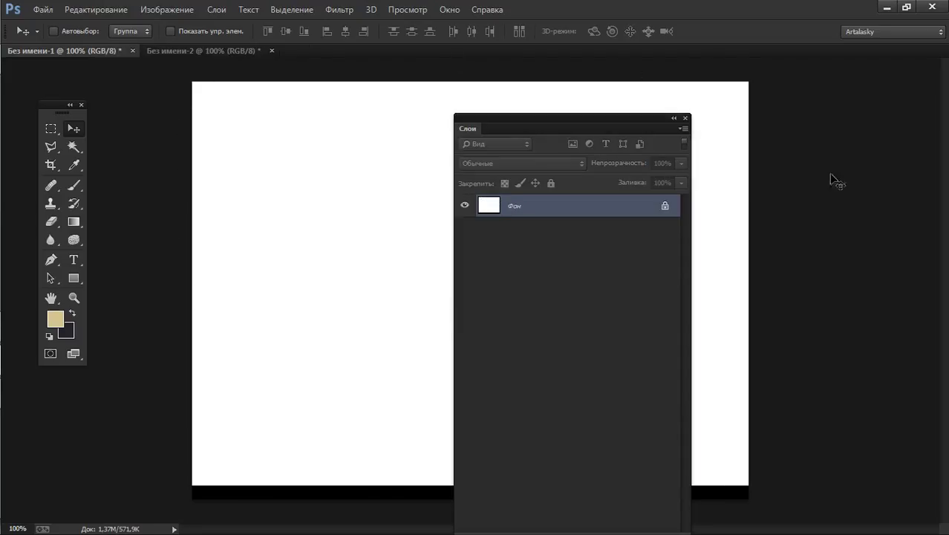
pyautogui.hotkey('alt', 'Tab')
pyautogui.hotkey('alt', 'Tab')
pyautogui.hotkey('alt', 'Tab')
pyautogui.hotkey('alt', 'Tab')
pyautogui.hotkey('alt', 'Tab')
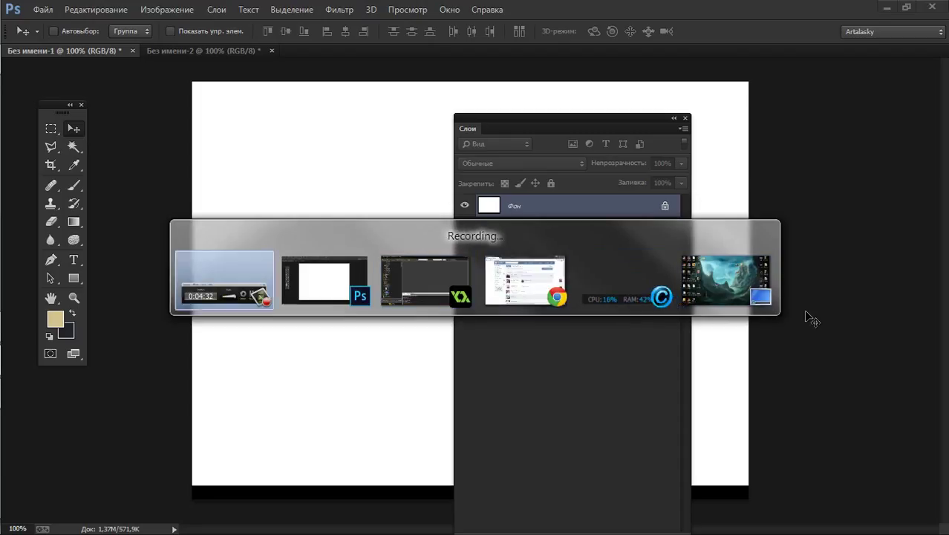
pyautogui.hotkey('alt', 'Tab')
pyautogui.hotkey('alt', 'Tab')
pyautogui.hotkey('alt', 'Tab')
pyautogui.hotkey('alt', 'Tab')
pyautogui.hotkey('alt', 'Tab')
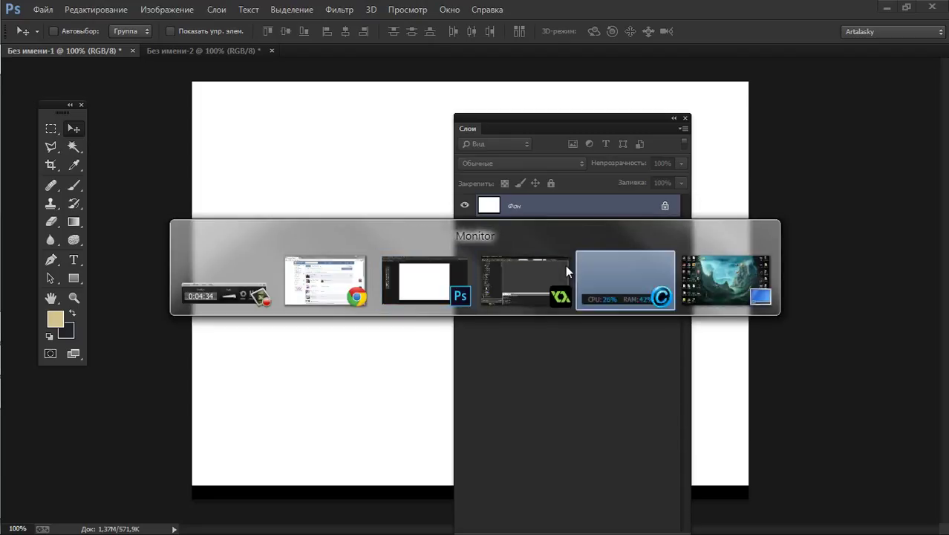
pyautogui.hotkey('alt', 'Tab')
pyautogui.hotkey('alt', 'Tab')
pyautogui.hotkey('alt', 'Tab')
pyautogui.hotkey('alt', 'Tab')
pyautogui.hotkey('alt', 'Tab')
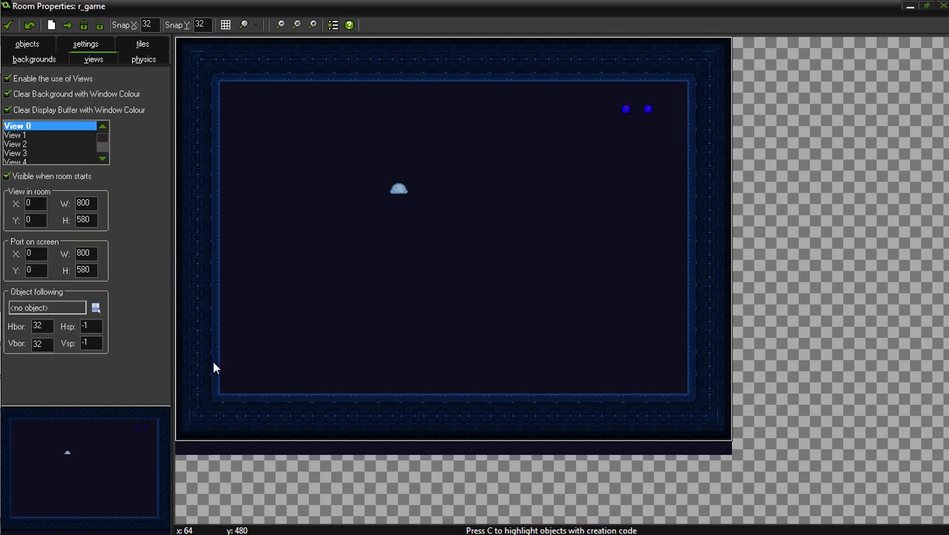
# Close the r_game room editor keeping its settings and return to Photoshop
pyautogui.click(9, 24)
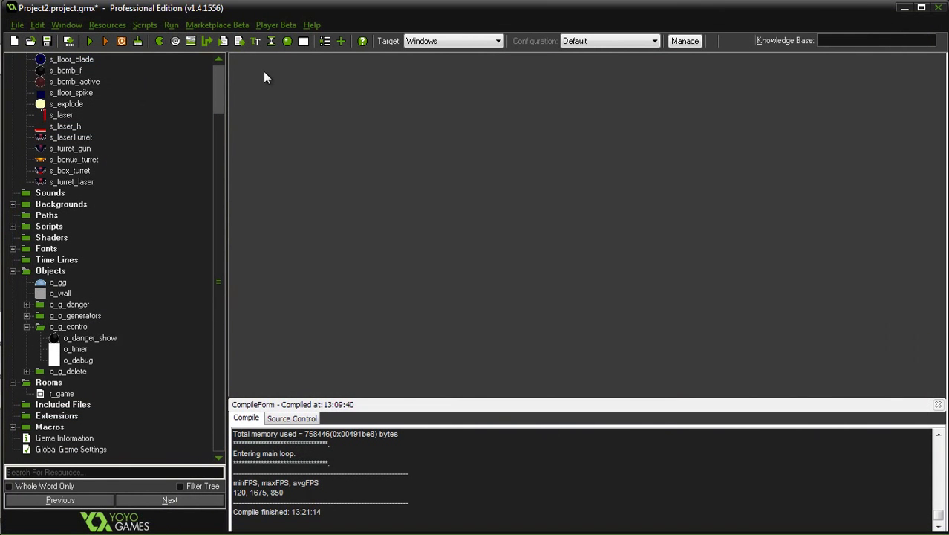
pyautogui.hotkey('alt', 'Tab')
pyautogui.hotkey('alt', 'Tab')
pyautogui.hotkey('alt', 'Tab')
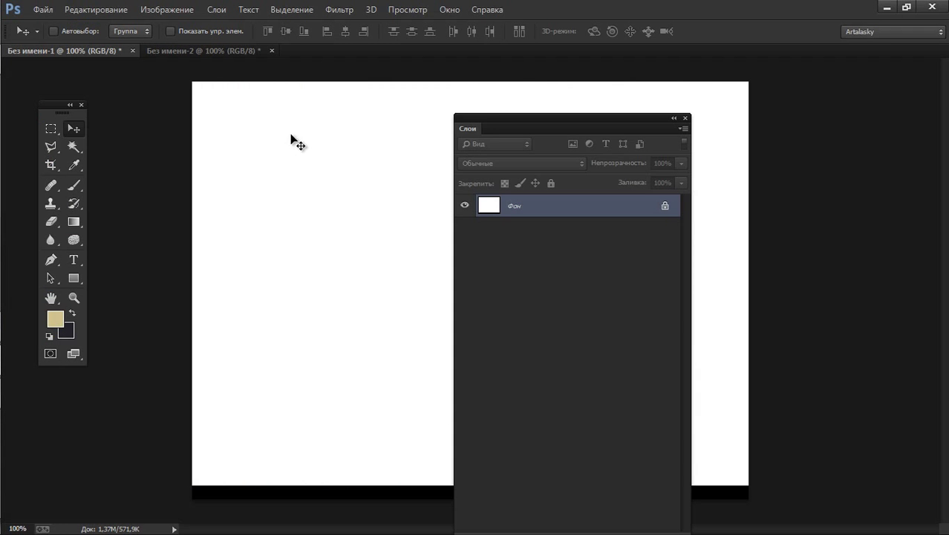
# Darken Без имени-1 to grey with Hue/Saturation lightness -46, and close Без имени-2 unsaved
pyautogui.moveTo(504, 118); pyautogui.dragTo(740, 70)
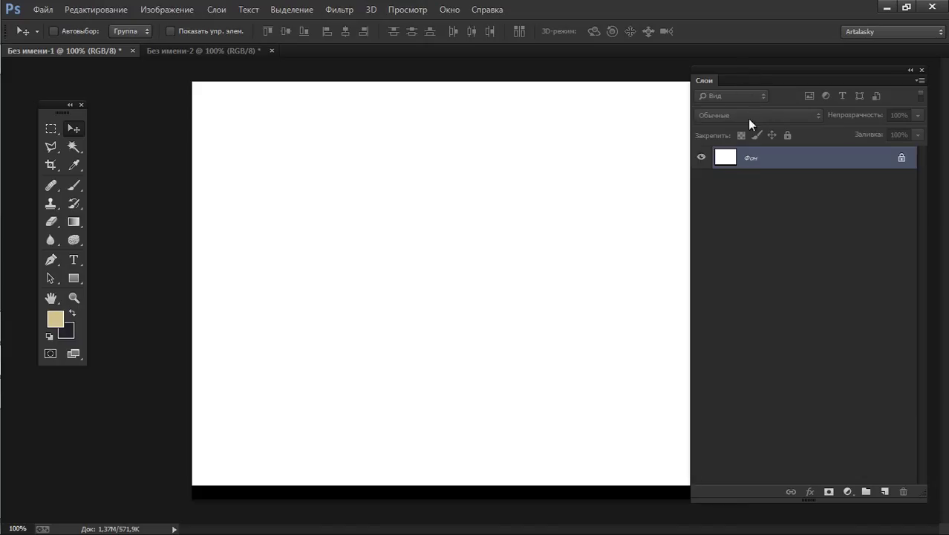
pyautogui.hotkey('ctrl', 'u')
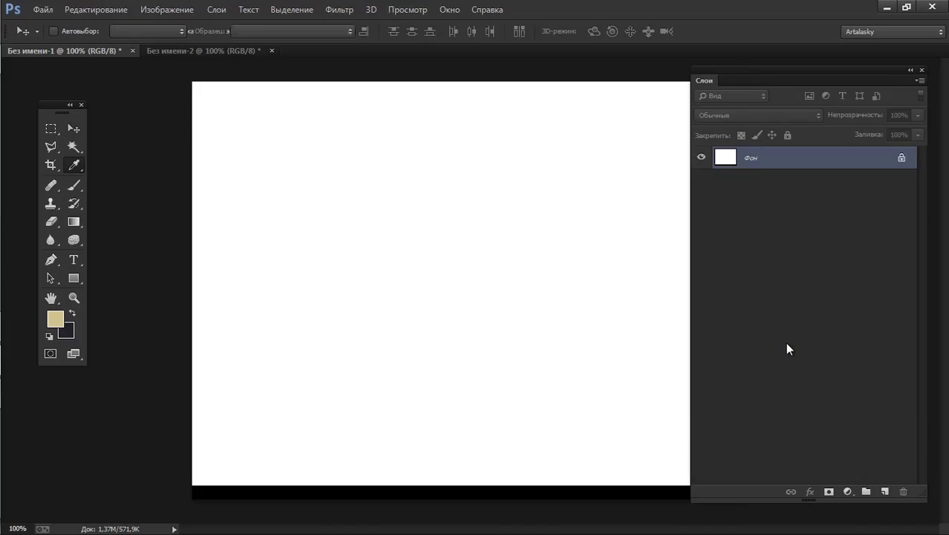
pyautogui.moveTo(734, 350); pyautogui.dragTo(703, 355)
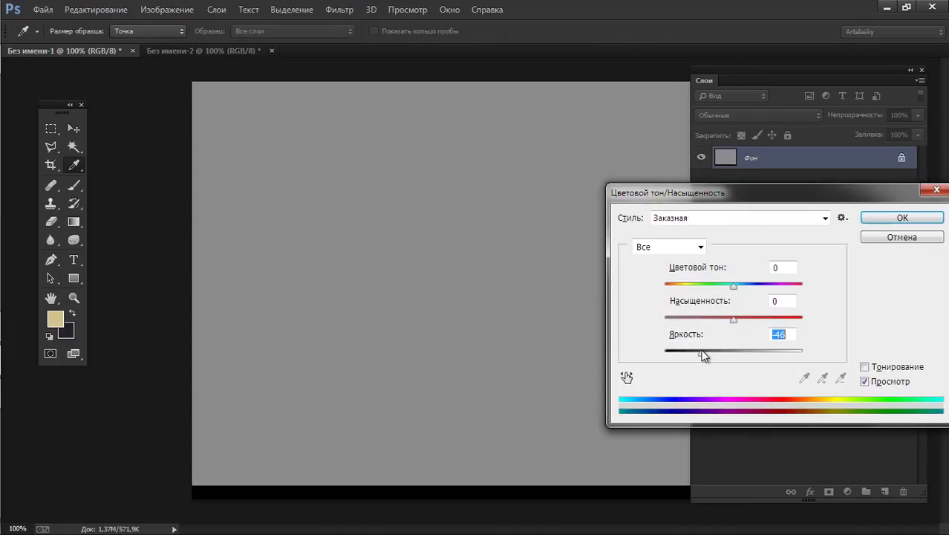
pyautogui.click(866, 216)
pyautogui.press('v')
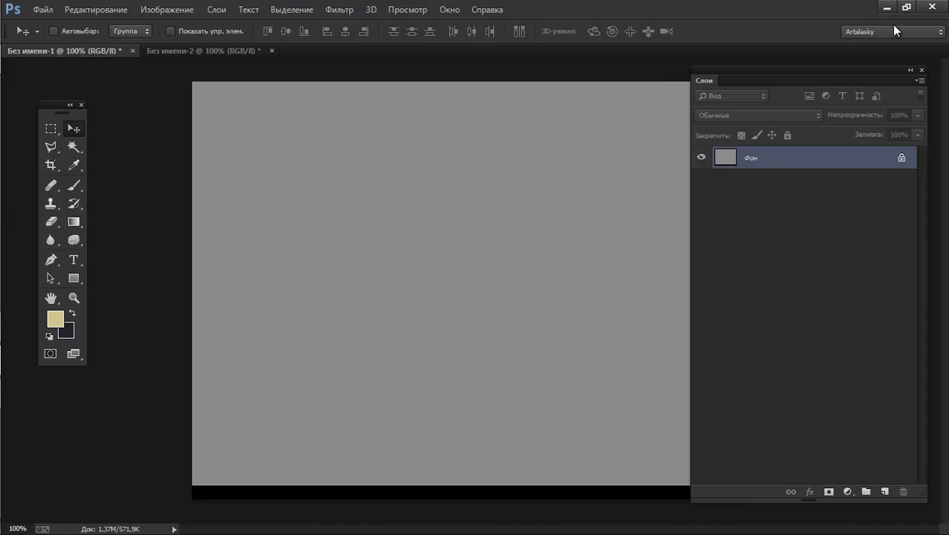
pyautogui.click(247, 52)
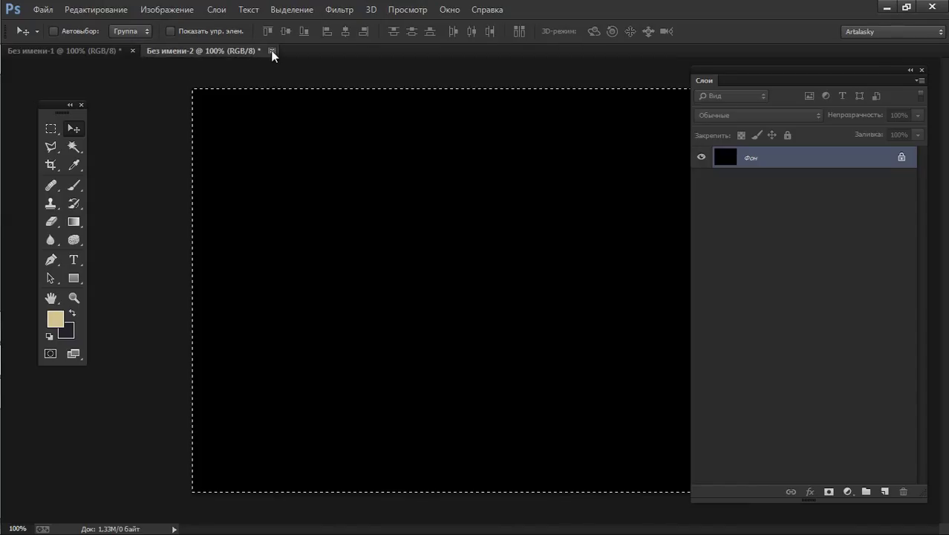
pyautogui.click(499, 197)
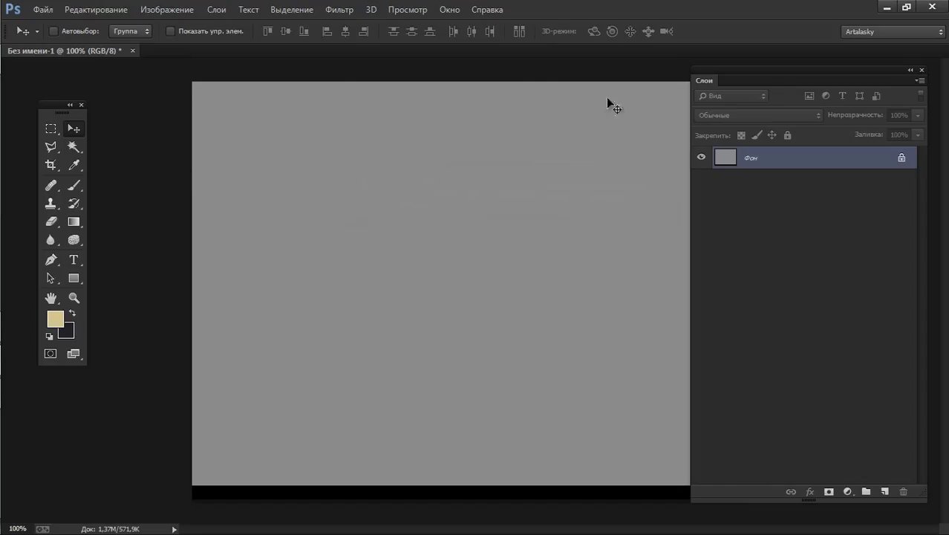
# Try the Пиксель-арт workspace, zooming out and toggling the colour swatches panel
pyautogui.moveTo(818, 81)
pyautogui.mouseDown()
pyautogui.moveTo(860, 90)
pyautogui.moveTo(829, 83)
pyautogui.mouseUp()
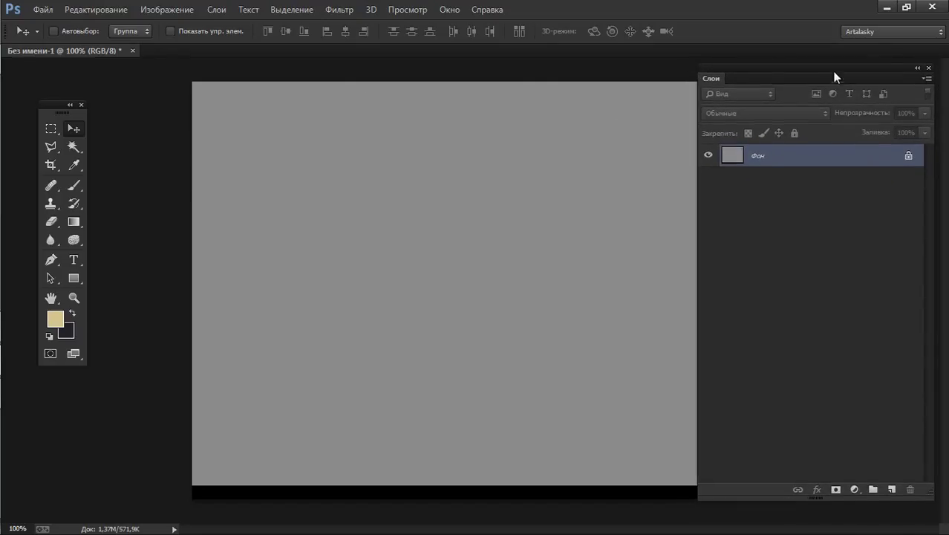
pyautogui.click(930, 33)
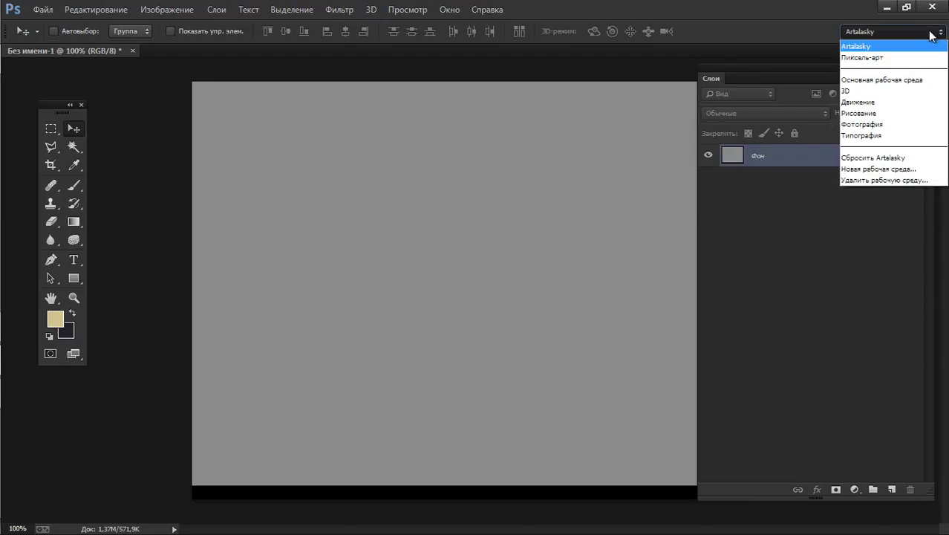
pyautogui.click(903, 58)
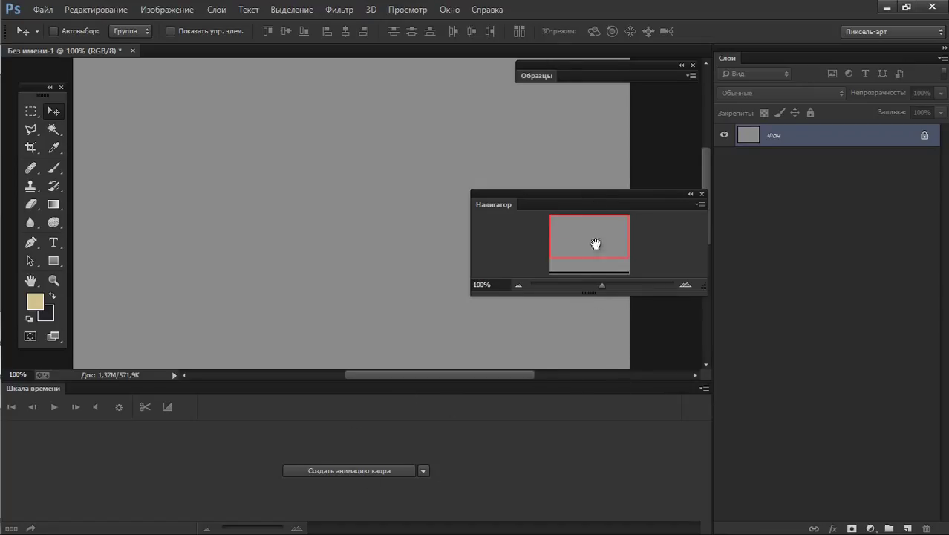
pyautogui.moveTo(601, 285); pyautogui.dragTo(596, 283)
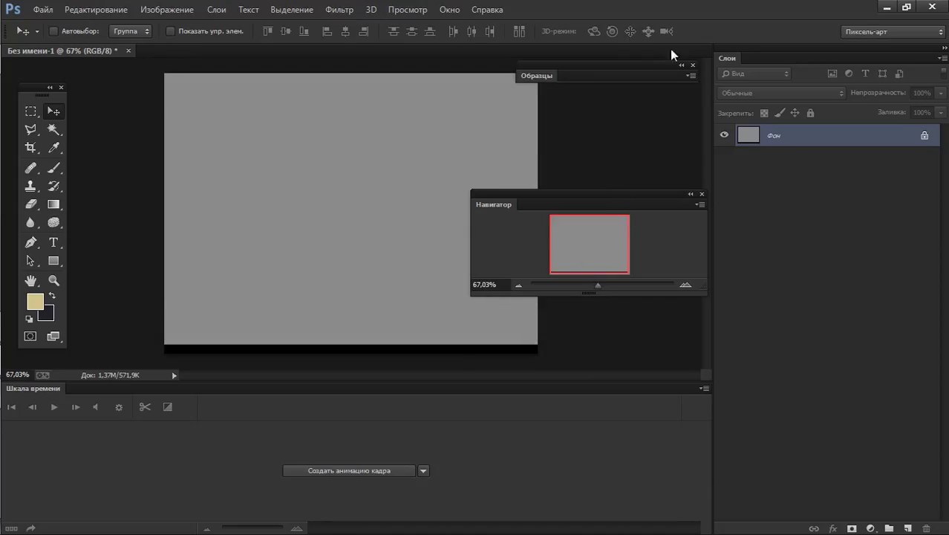
pyautogui.click(691, 75)
pyautogui.click(534, 76)
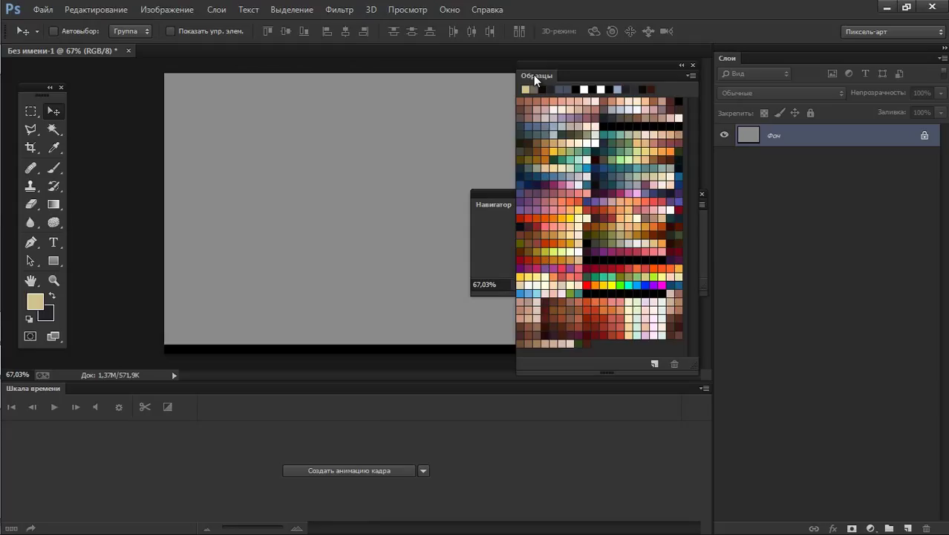
pyautogui.click(533, 75)
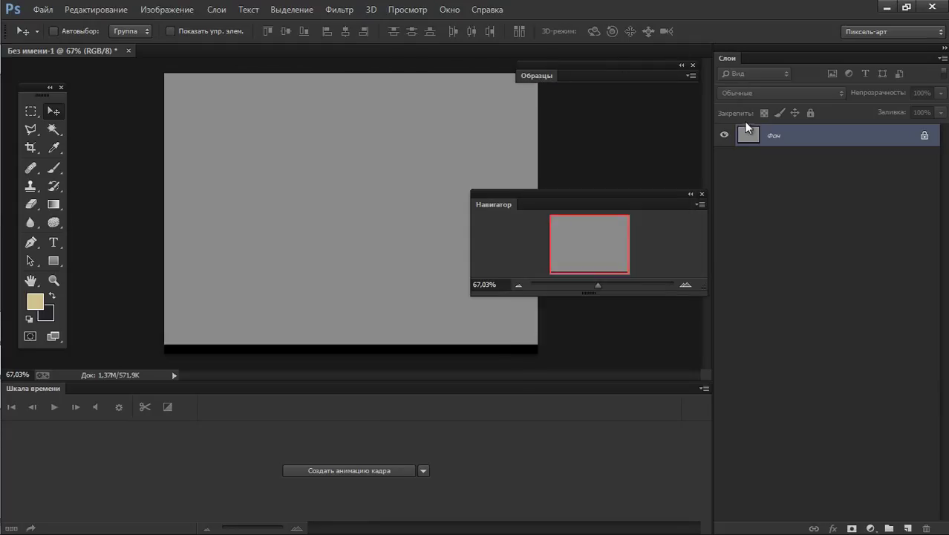
# Return to the Artalasky workspace and add a new layer Слой 1, filling it black
pyautogui.click(916, 30)
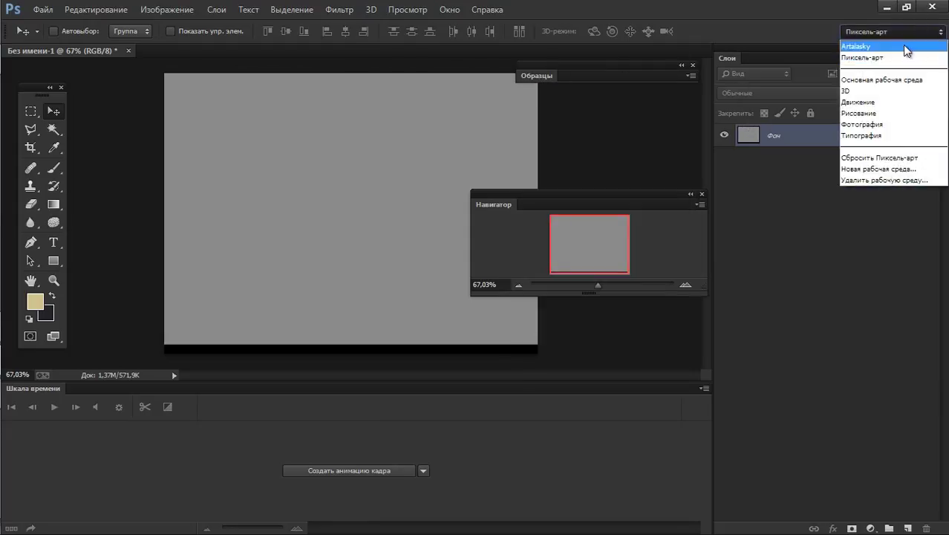
pyautogui.click(903, 46)
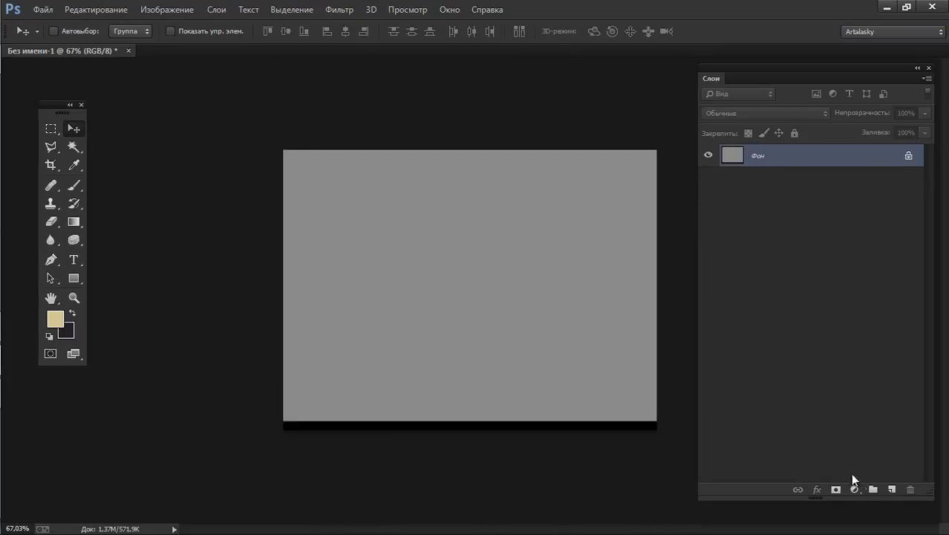
pyautogui.click(890, 488)
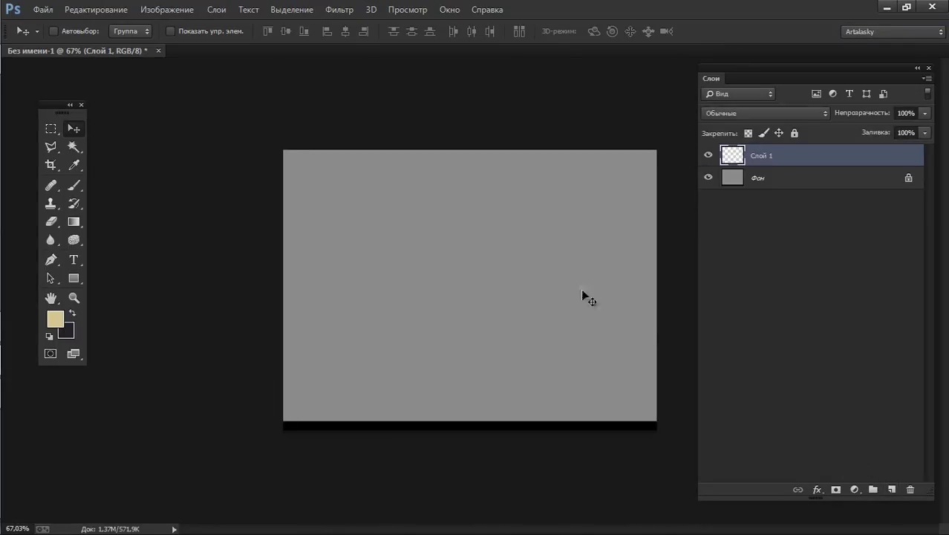
pyautogui.hotkey('ctrl', 'BackSpace')
# Undo the black fill, open the r_game room in GameMaker, and return to Photoshop
pyautogui.hotkey('ctrl', 'z')
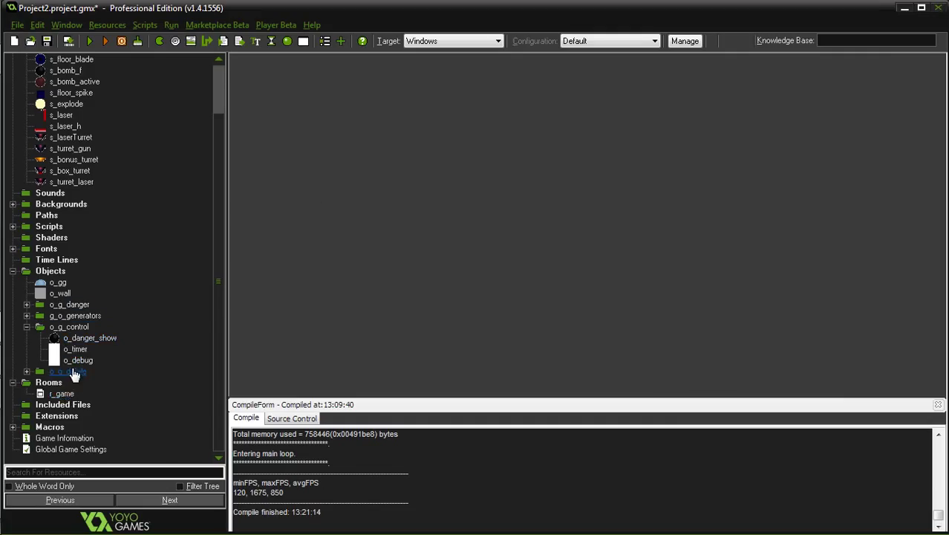
pyautogui.doubleClick(65, 394)
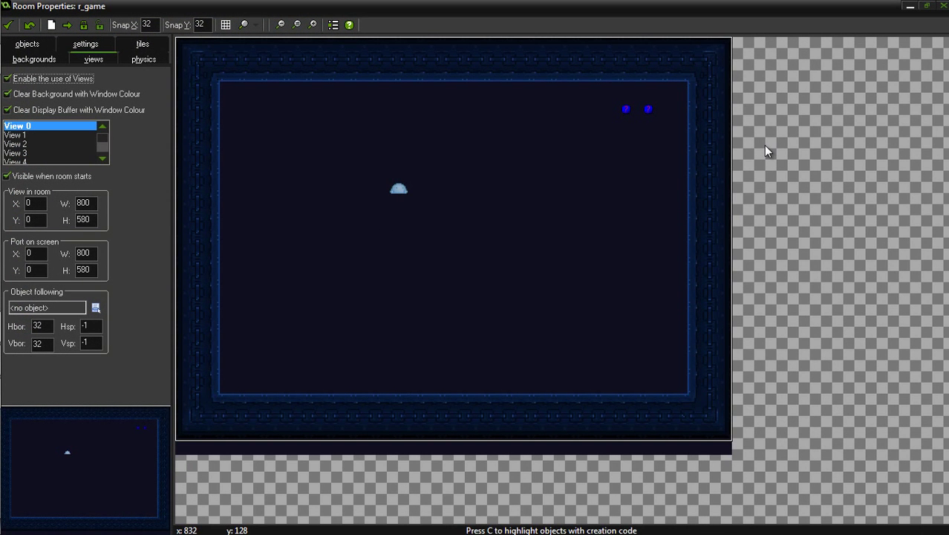
pyautogui.hotkey('alt', 'Tab')
# Paste the room screenshot onto Слой 1, move it up-left, and reset colours to black/white
pyautogui.hotkey('ctrl', 'v')
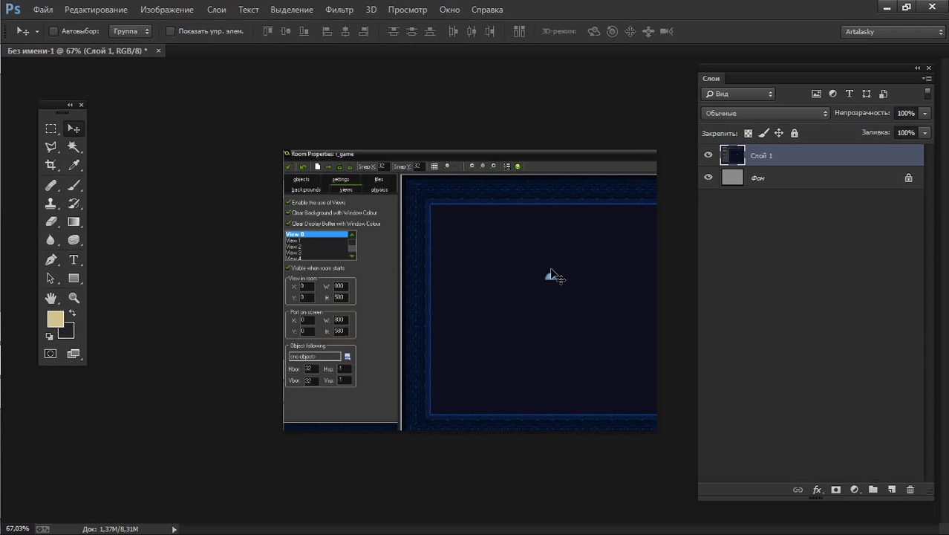
pyautogui.moveTo(526, 286)
pyautogui.mouseDown()
pyautogui.moveTo(393, 267)
pyautogui.moveTo(364, 347)
pyautogui.mouseUp()
pyautogui.hotkey('ctrl', '+')
pyautogui.press('g')
pyautogui.press('d')
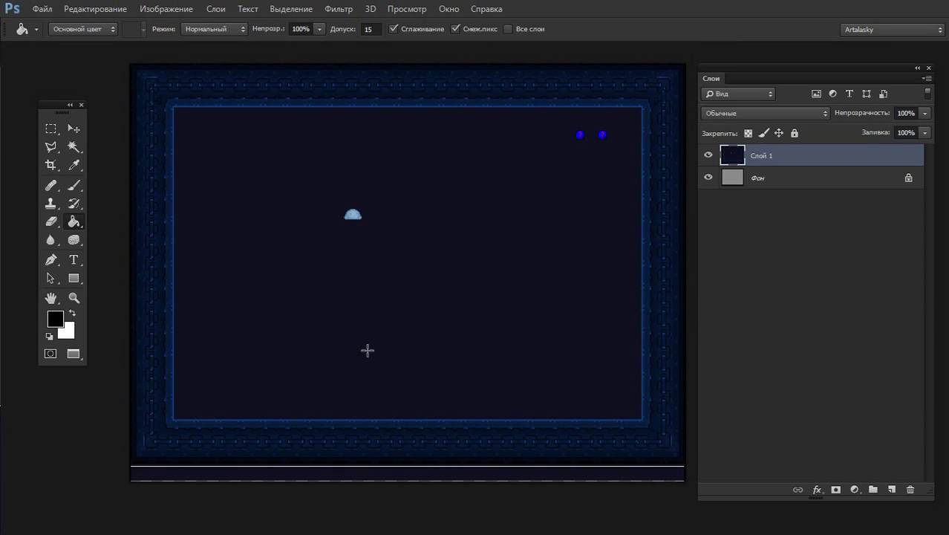
# Fill the thin strip along the canvas bottom with black
pyautogui.press('m')
pyautogui.moveTo(683, 498); pyautogui.dragTo(118, 462)
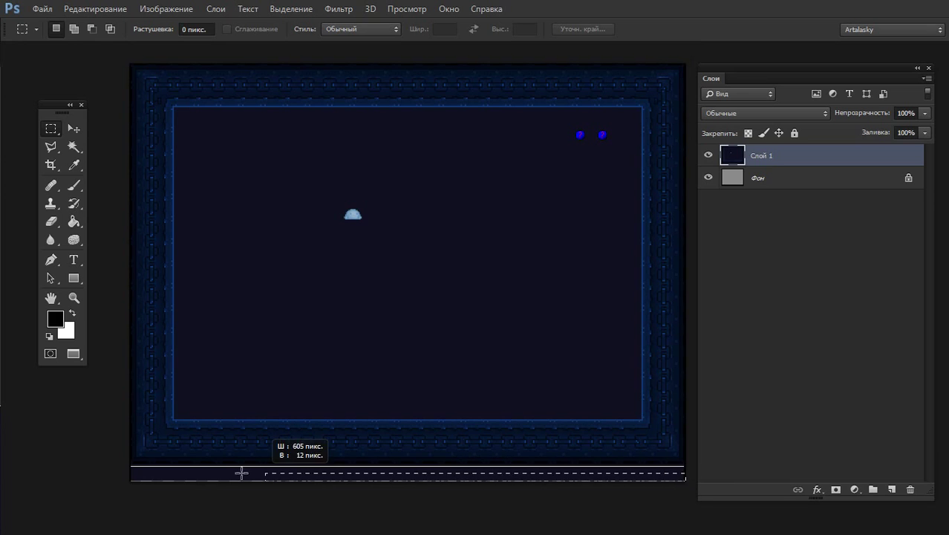
pyautogui.press('g')
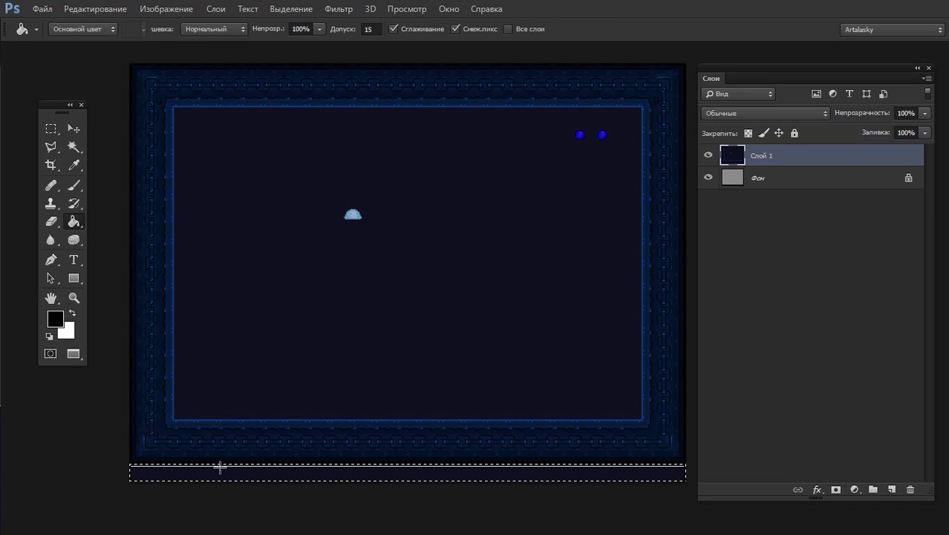
pyautogui.click(241, 467)
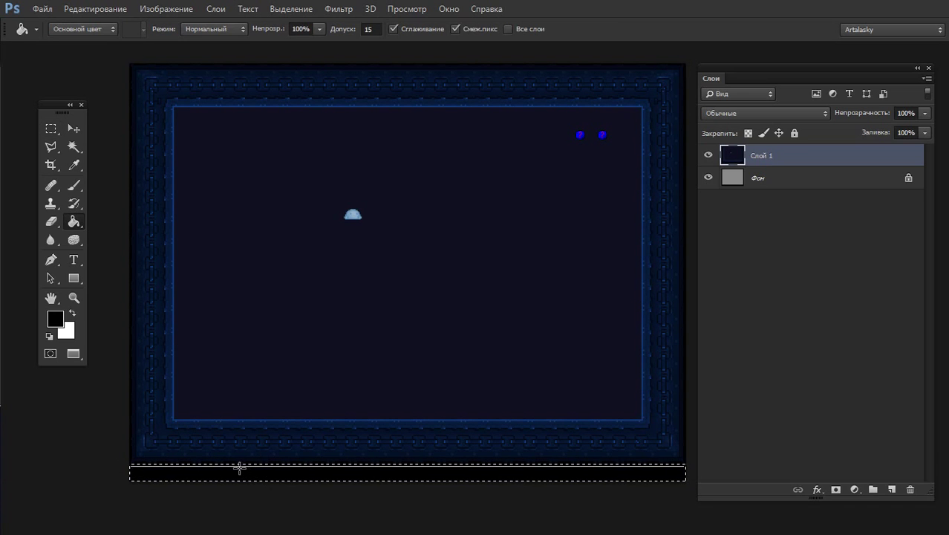
pyautogui.click(240, 464)
pyautogui.hotkey('ctrl', 'd')
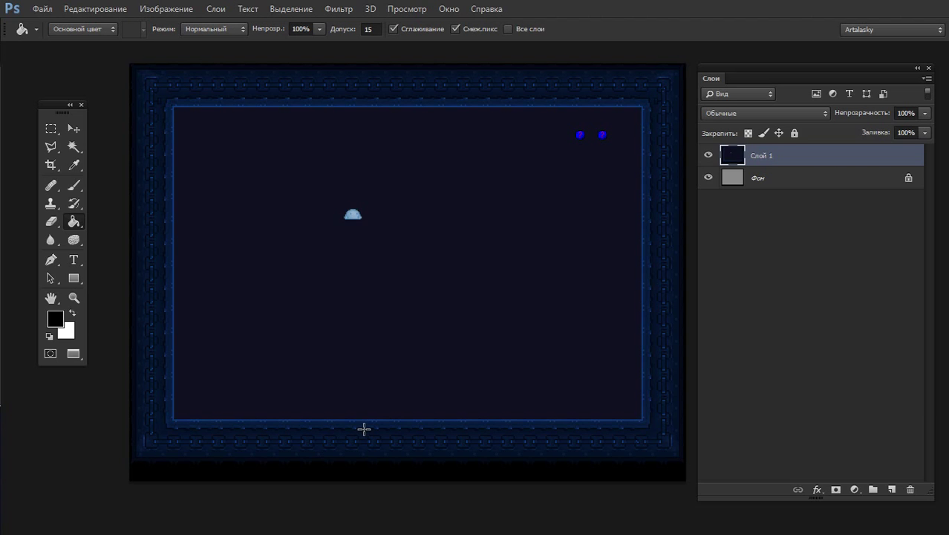
# Paint over the two blue dots with a small brush in the sampled navy
pyautogui.press('b')
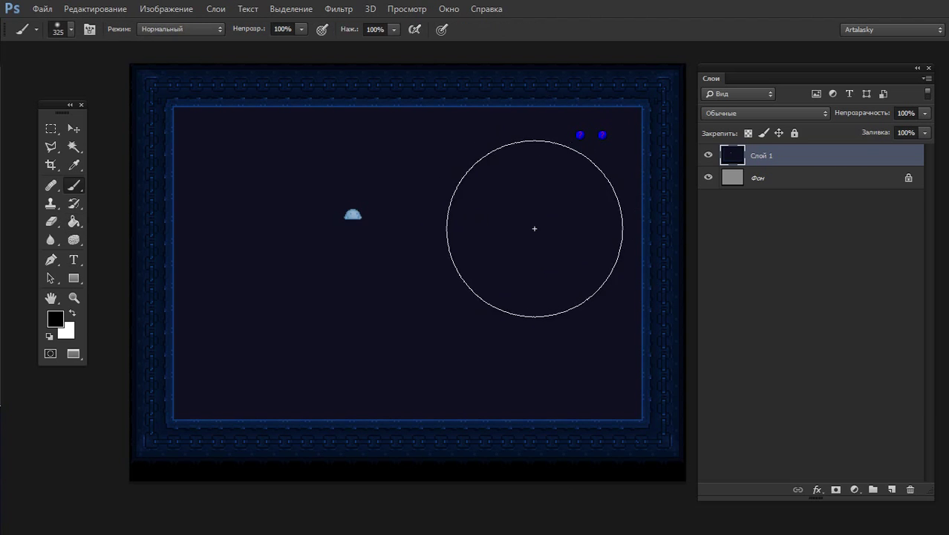
pyautogui.rightClick(535, 230)
pyautogui.moveTo(675, 266); pyautogui.dragTo(630, 268)
pyautogui.keyDown('alt'); pyautogui.click(519, 185); pyautogui.keyUp('alt')
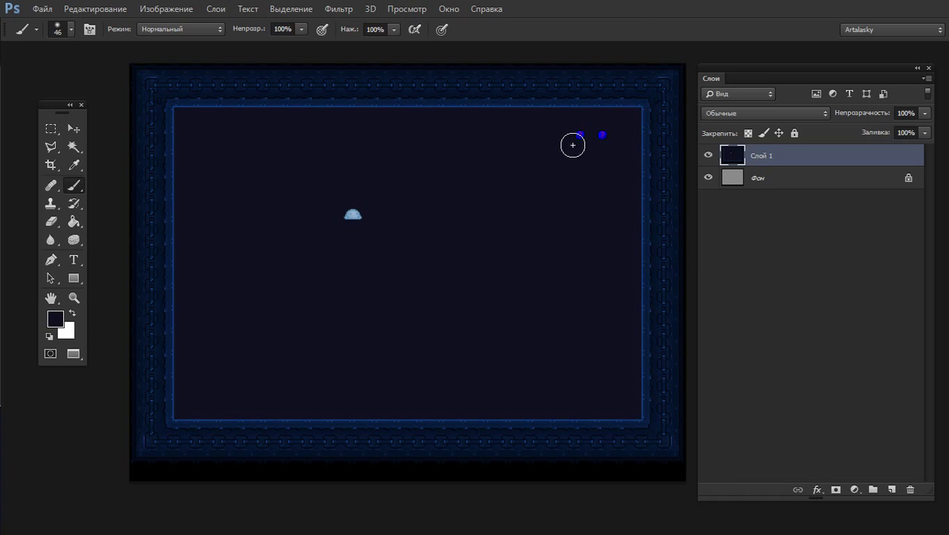
pyautogui.moveTo(572, 145); pyautogui.dragTo(592, 135)
# Duplicate Слой 1 twice and set the top copy's blend mode to Перекрытие
pyautogui.hotkey('ctrl', 'j')
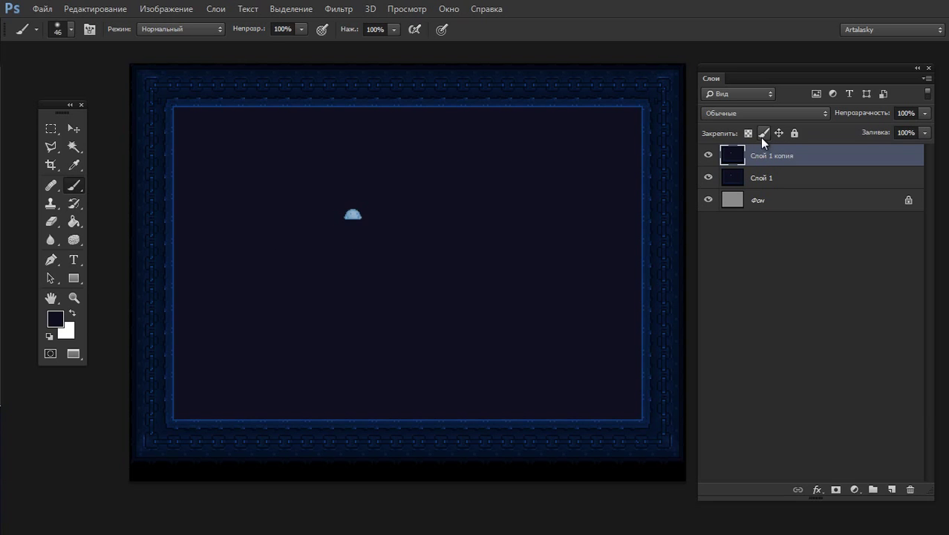
pyautogui.hotkey('ctrl', 'j')
pyautogui.click(745, 113)
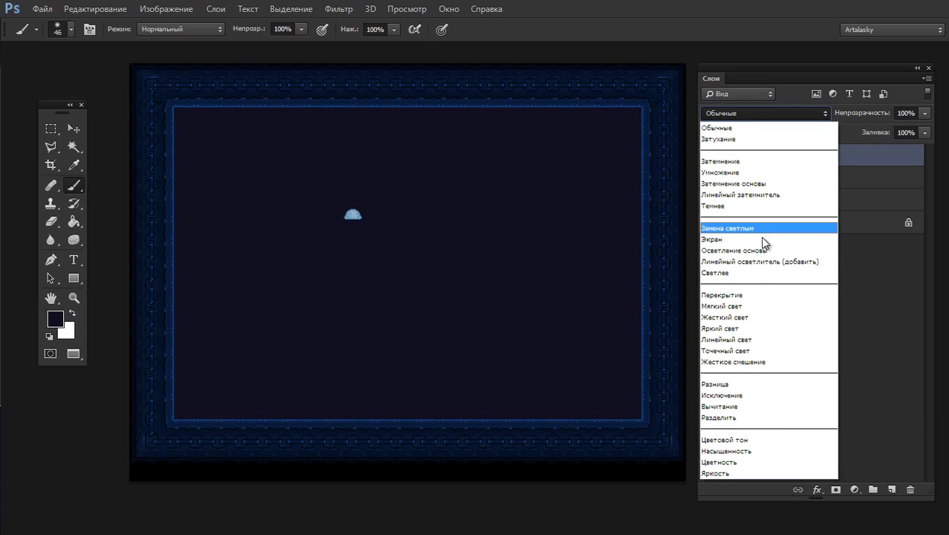
pyautogui.click(760, 296)
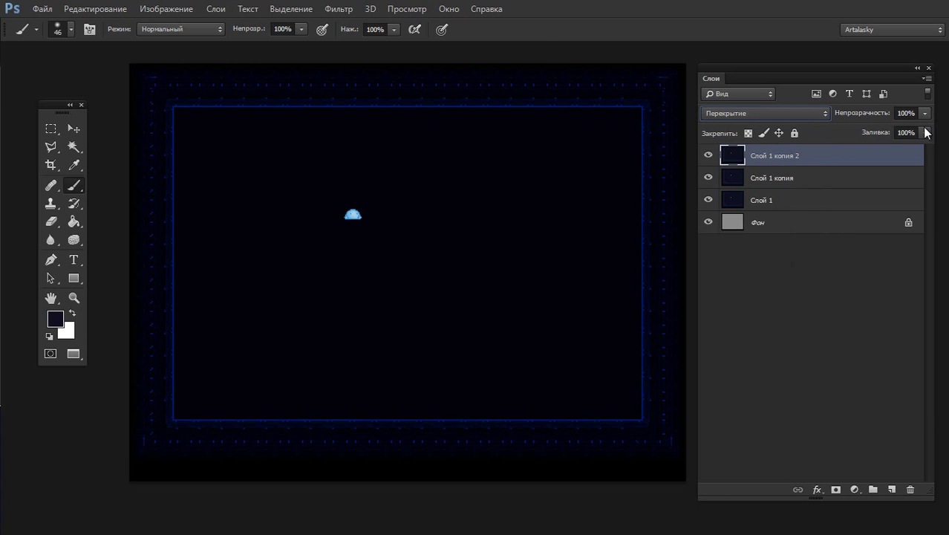
# Apply a Gaussian Blur with radius 3.9 to the top copy
pyautogui.click(336, 8)
pyautogui.moveTo(386, 215)
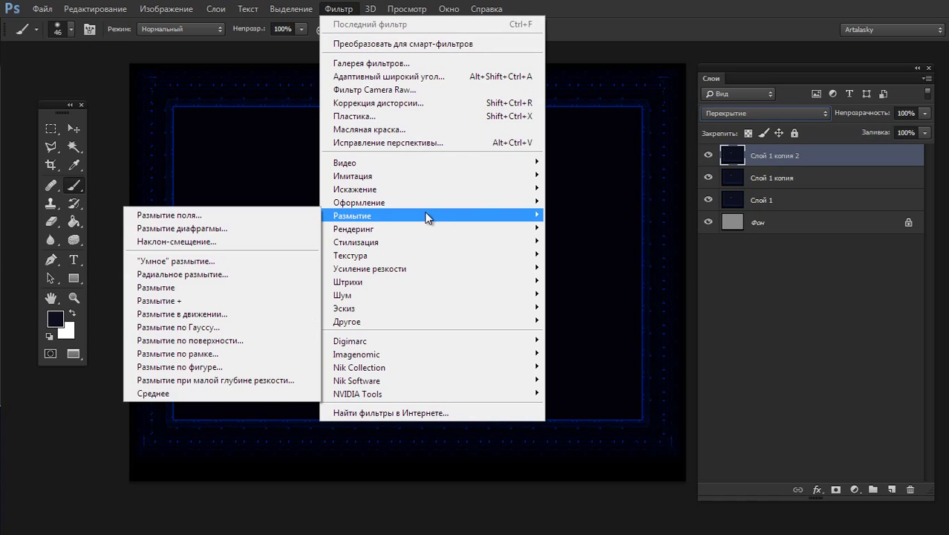
pyautogui.click(202, 329)
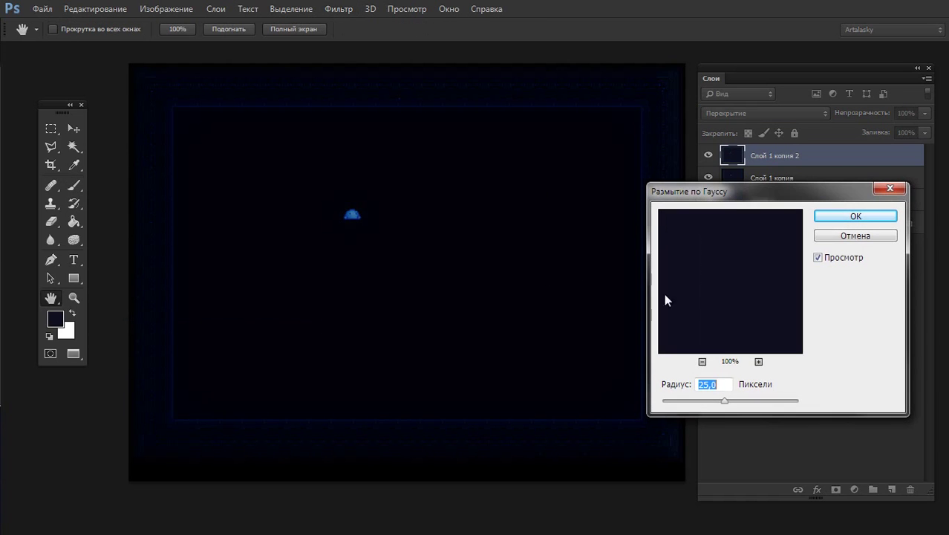
pyautogui.click(692, 401)
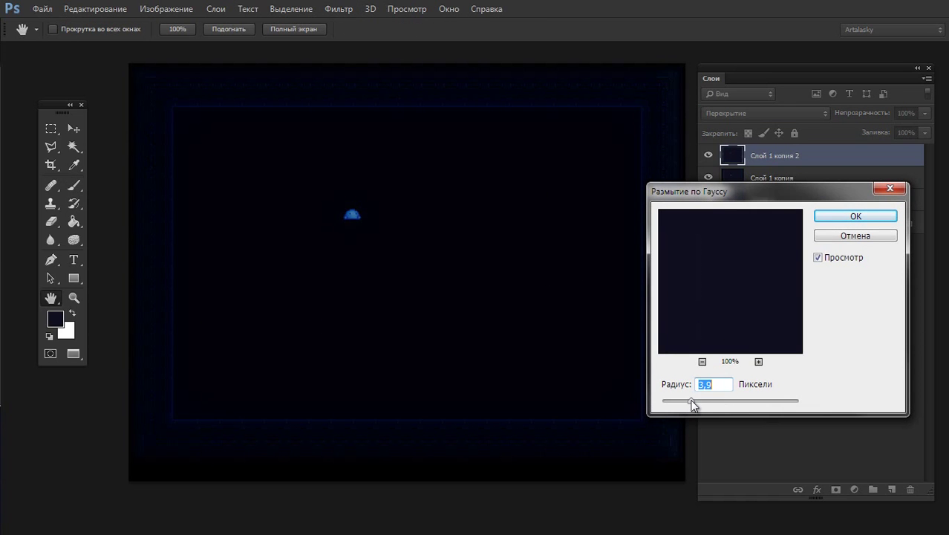
pyautogui.click(869, 217)
# Try the top copy's fill at 32–36% and compare with the layer hidden and shown
pyautogui.press('b')
pyautogui.click(925, 132)
pyautogui.click(875, 149)
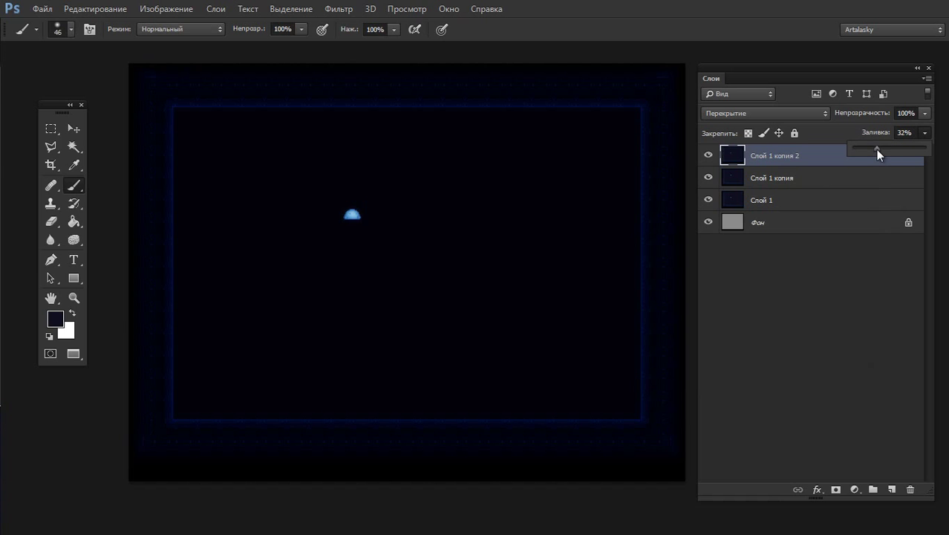
pyautogui.moveTo(876, 148); pyautogui.dragTo(879, 149)
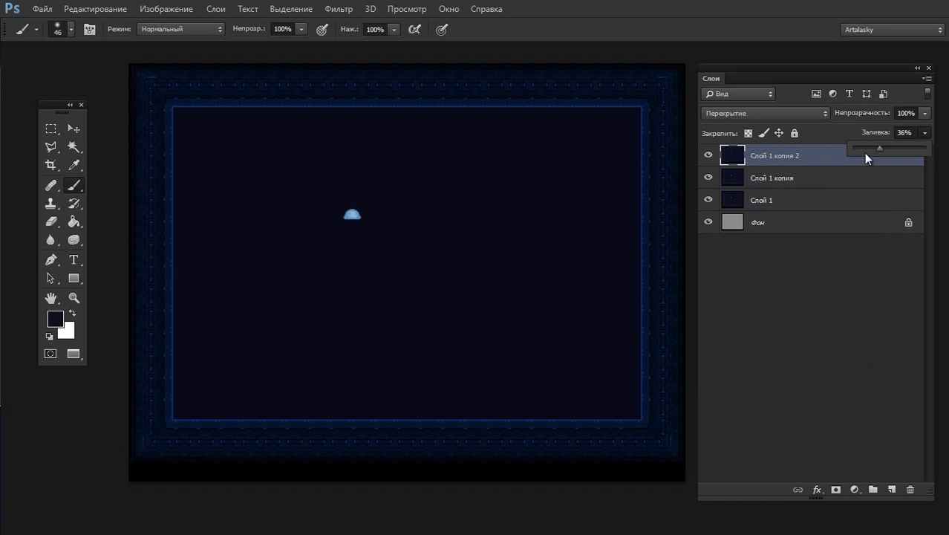
pyautogui.click(719, 165)
pyautogui.click(708, 156)
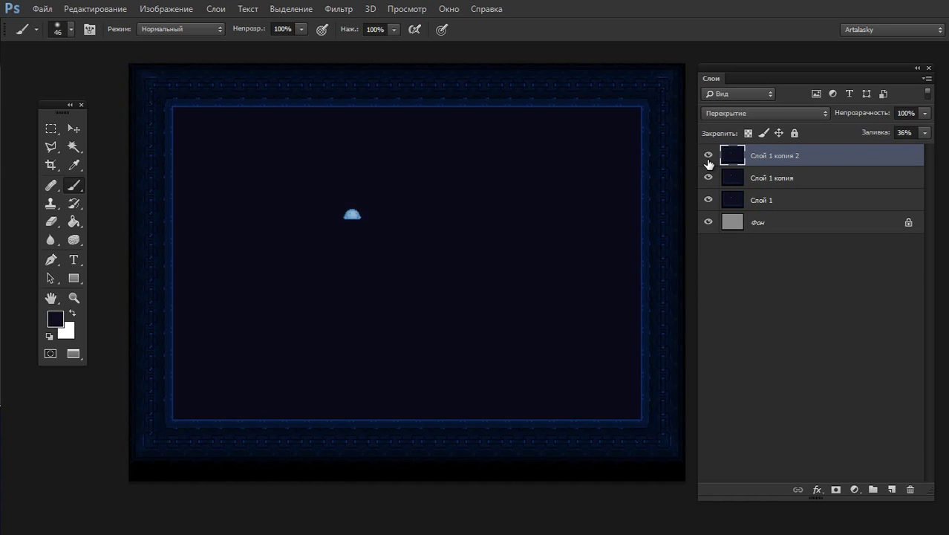
pyautogui.press('XF86MonBrightnessDown')
pyautogui.press('XF86MonBrightnessUp')
pyautogui.press('XF86MonBrightnessUp')
pyautogui.press('XF86MonBrightnessUp')
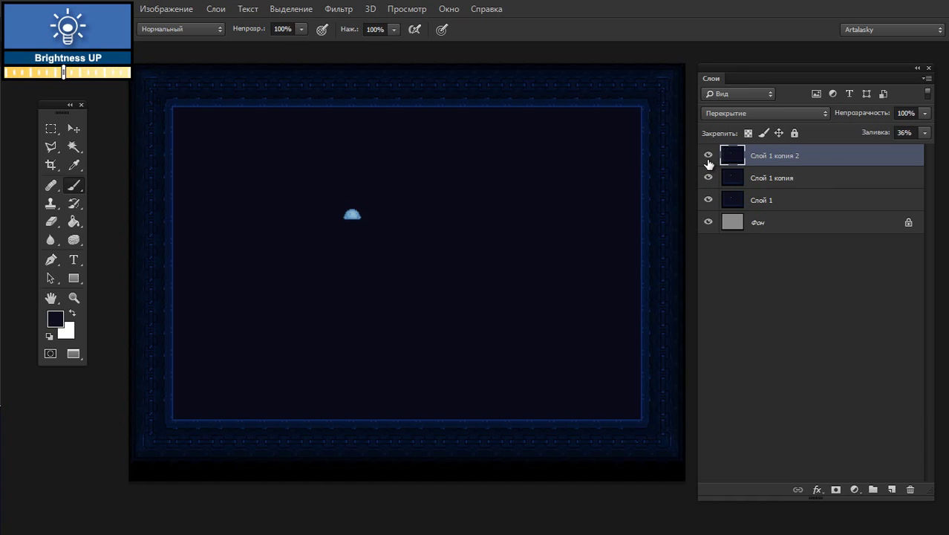
# Test Обычные blending at various fills, then settle on Перекрытие at 61% fill
pyautogui.click(924, 134)
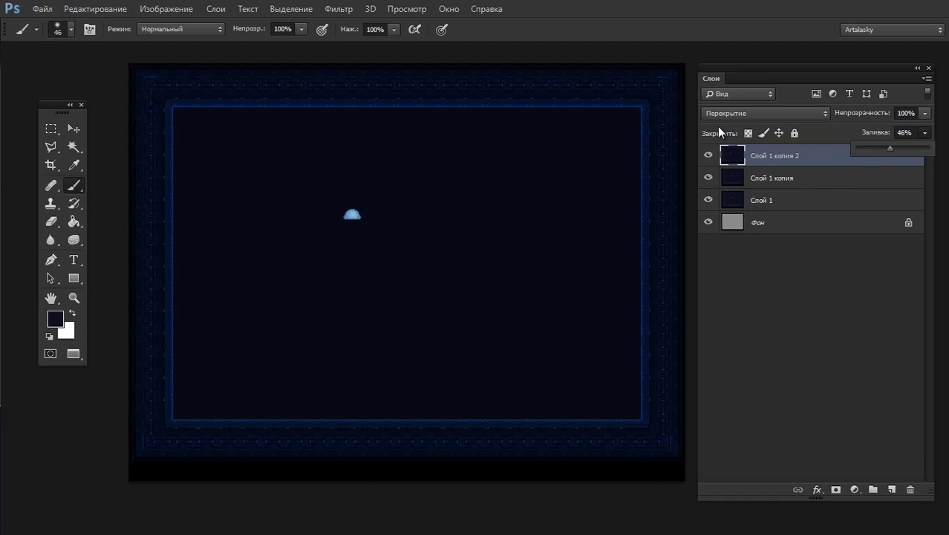
pyautogui.click(743, 116)
pyautogui.click(737, 122)
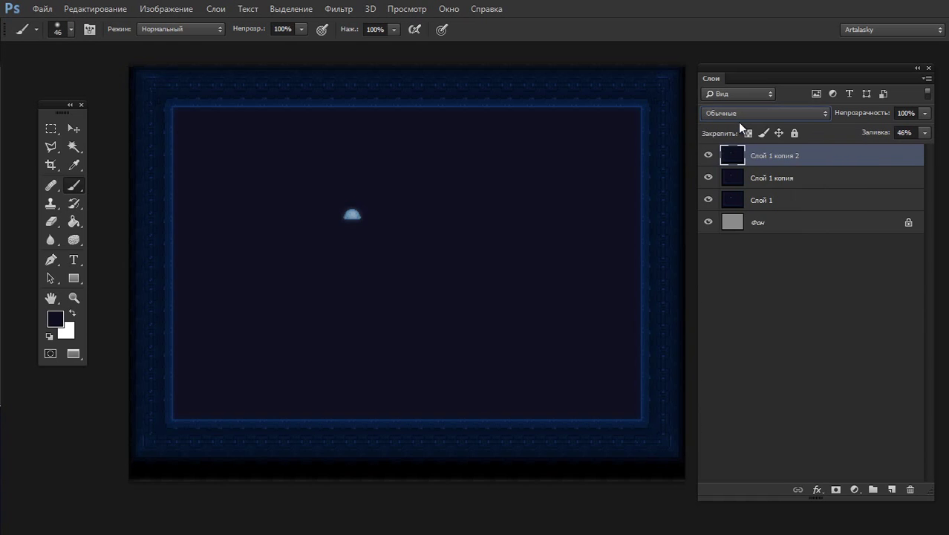
pyautogui.moveTo(924, 132); pyautogui.dragTo(934, 150)
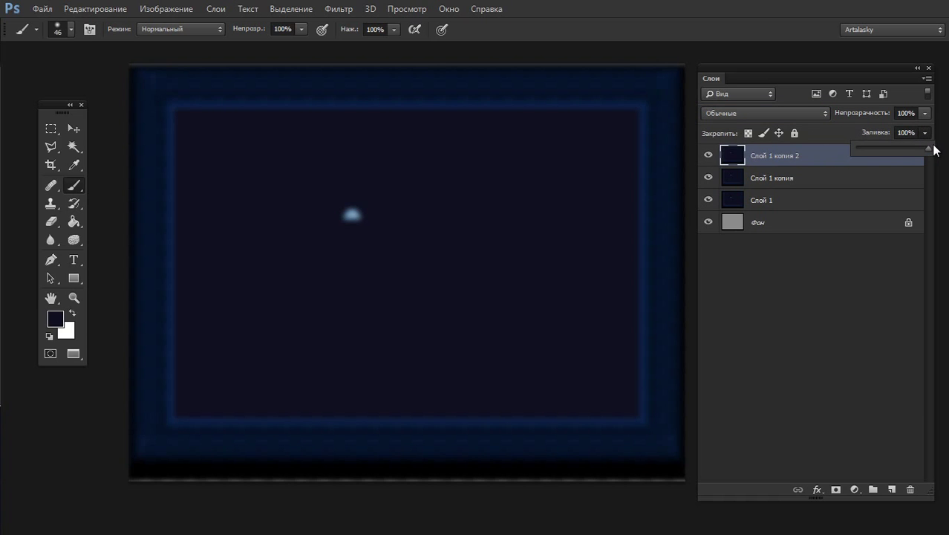
pyautogui.click(874, 148)
pyautogui.click(778, 111)
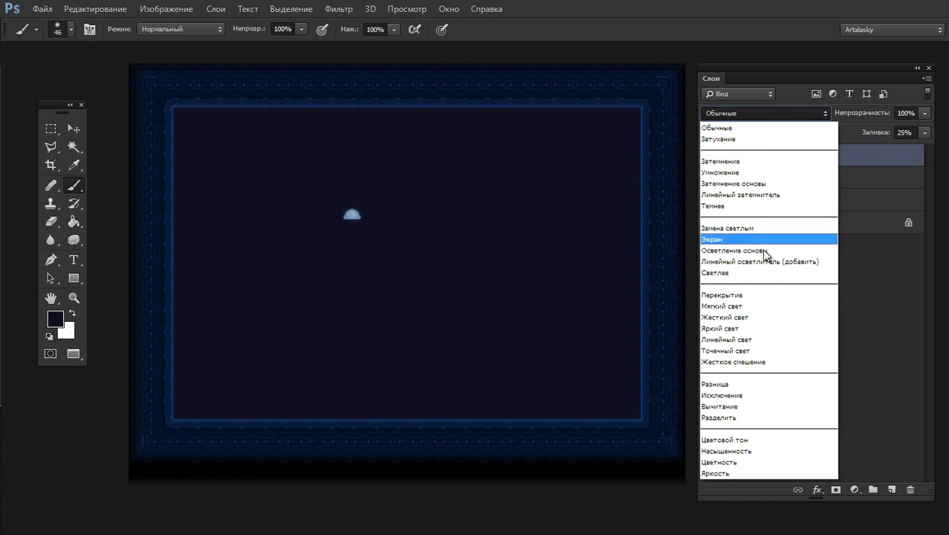
pyautogui.click(753, 295)
pyautogui.click(925, 132)
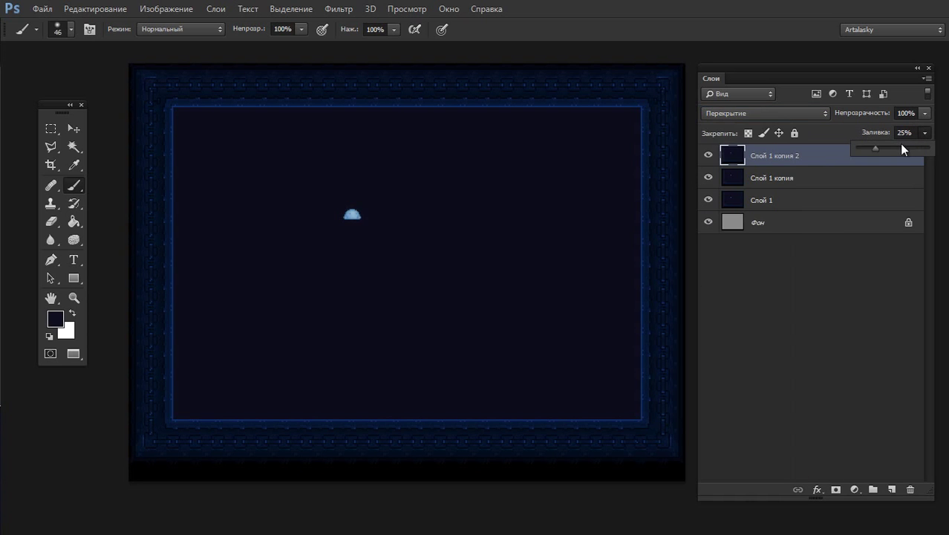
pyautogui.moveTo(900, 151); pyautogui.dragTo(901, 155)
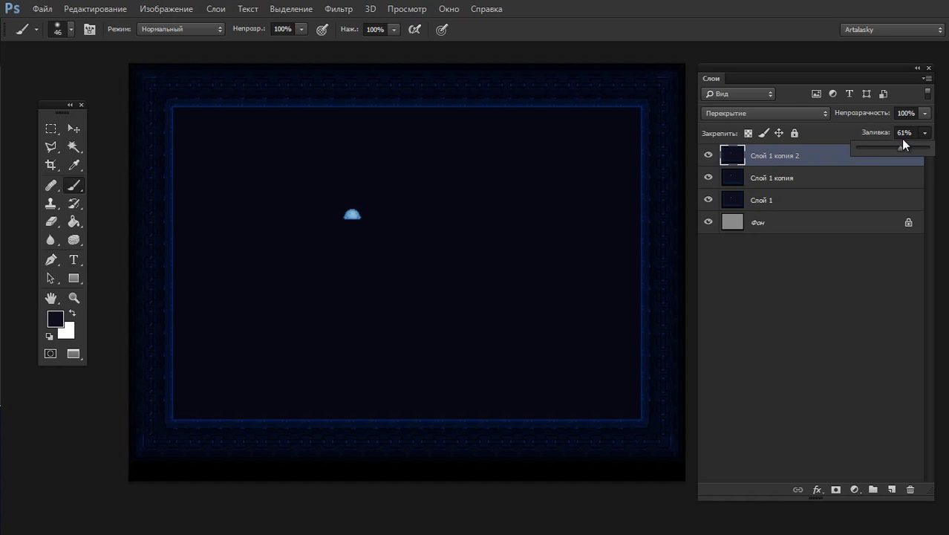
# Select the inner frame rectangle and add a new empty layer
pyautogui.press('m')
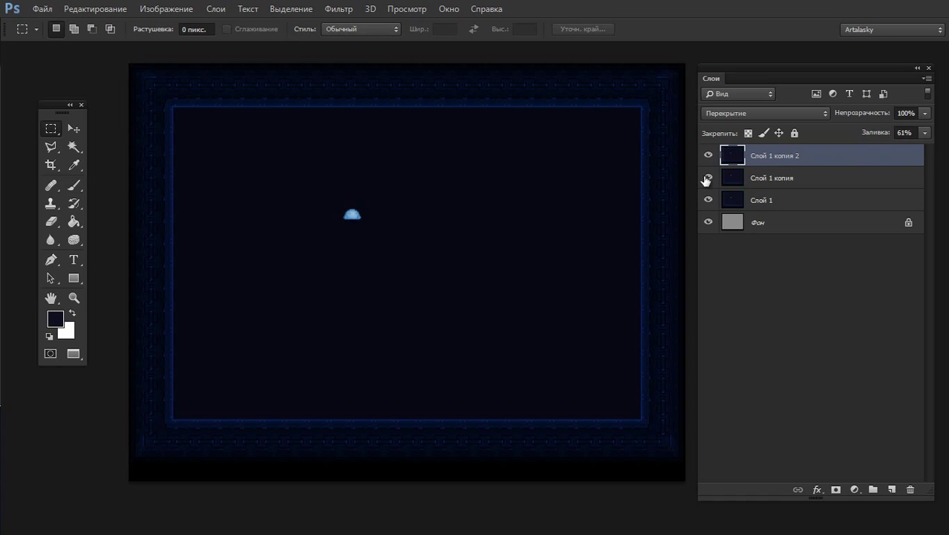
pyautogui.keyDown('ctrl'); pyautogui.click(173, 106); pyautogui.keyUp('ctrl')
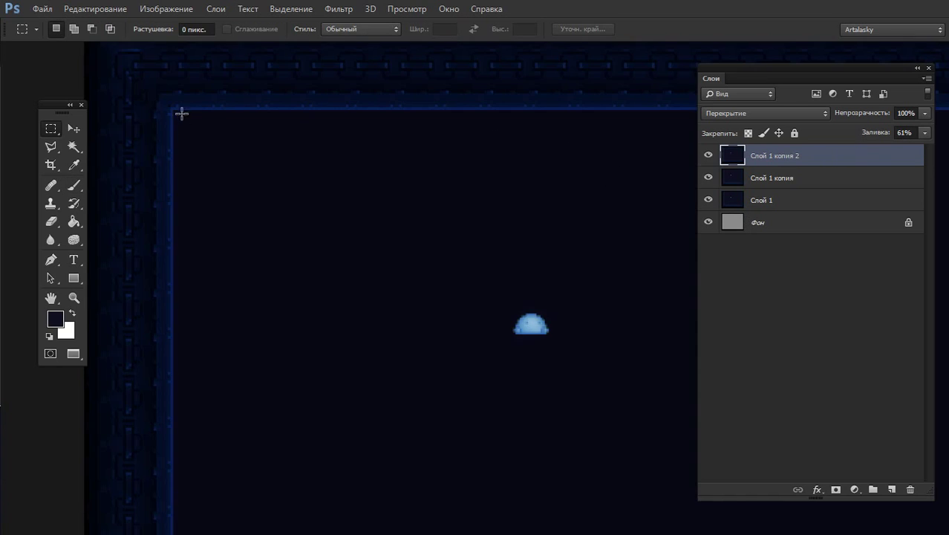
pyautogui.moveTo(175, 110)
pyautogui.mouseDown()
pyautogui.moveTo(266, 177)
pyautogui.moveTo(891, 534)
pyautogui.mouseUp()
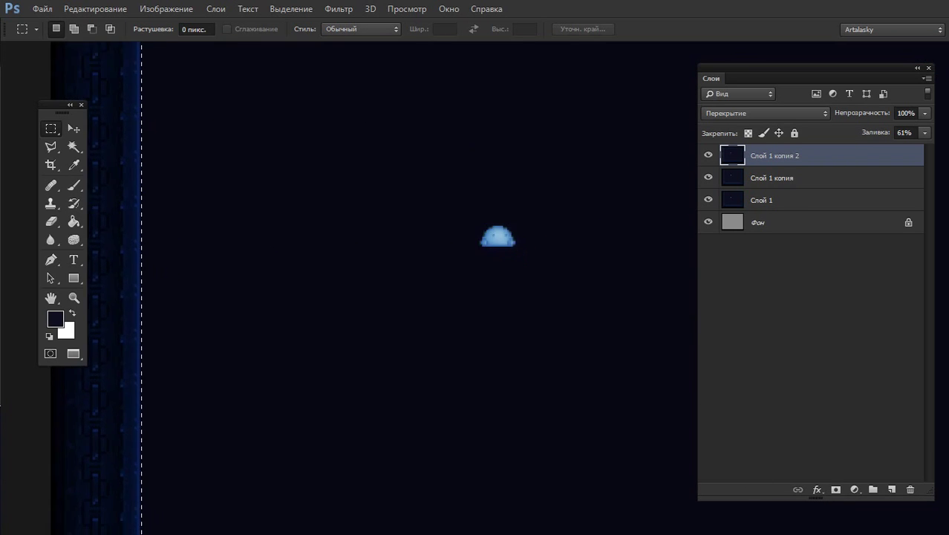
pyautogui.moveTo(891, 534)
pyautogui.mouseDown()
pyautogui.moveTo(822, 494)
pyautogui.moveTo(572, 428)
pyautogui.mouseUp()
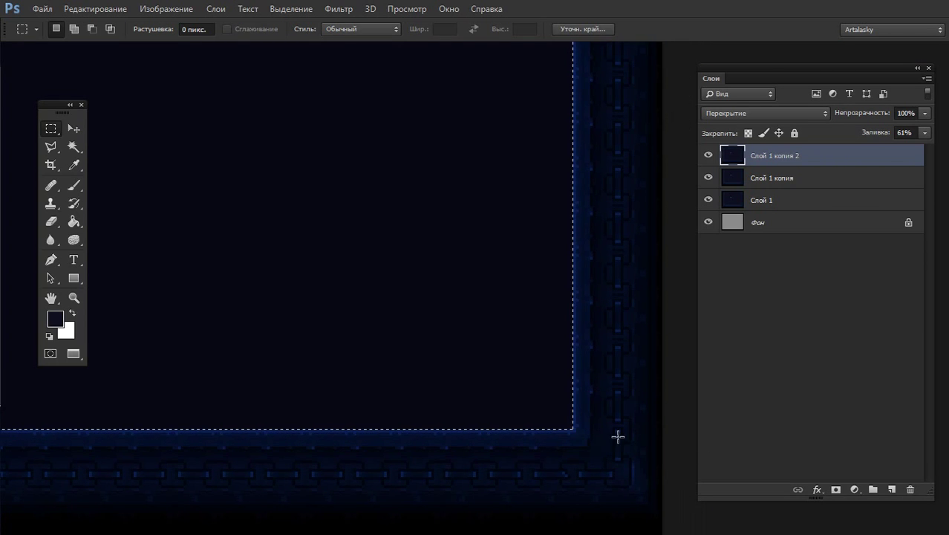
pyautogui.click(893, 489)
# Fill the selection with the sampled frame blue, then with the lighter #404f78
pyautogui.press('g')
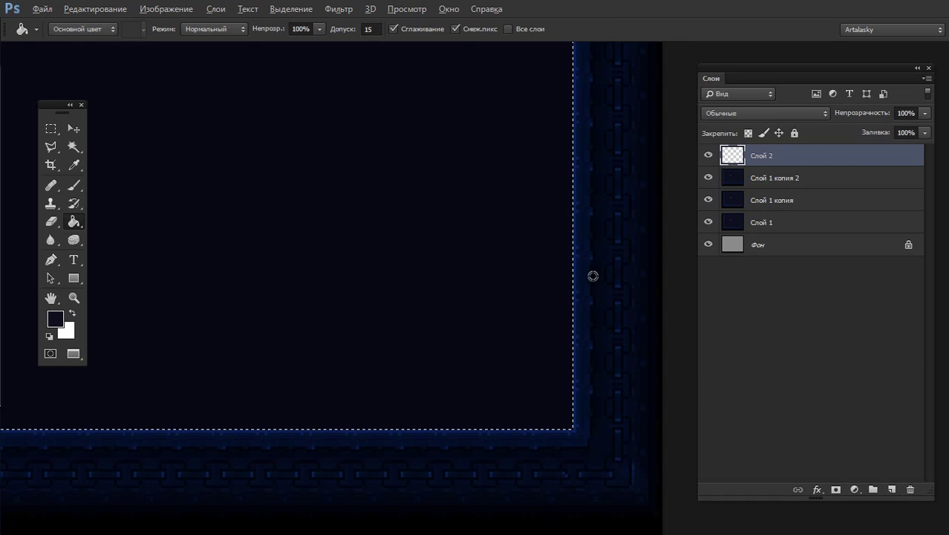
pyautogui.keyDown('alt'); pyautogui.click(576, 238); pyautogui.keyUp('alt')
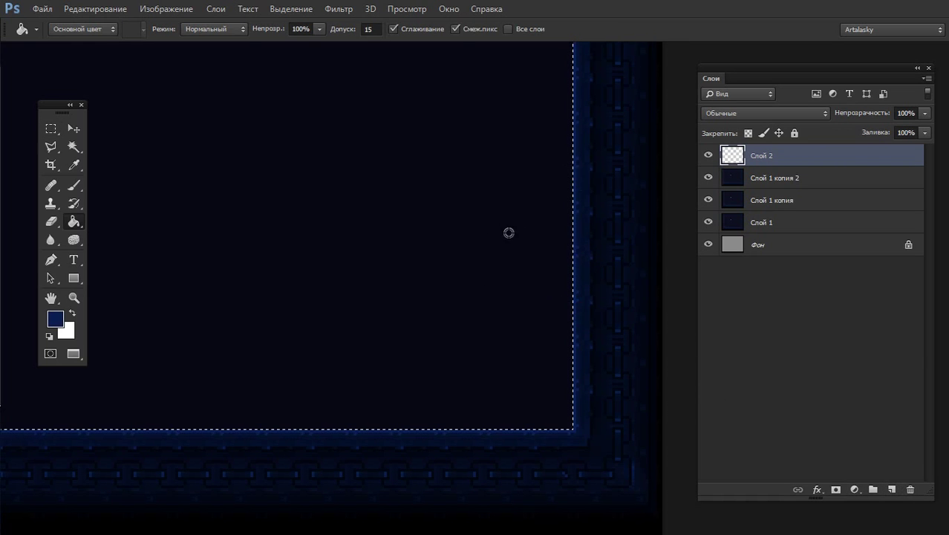
pyautogui.click(509, 232)
pyautogui.click(55, 318)
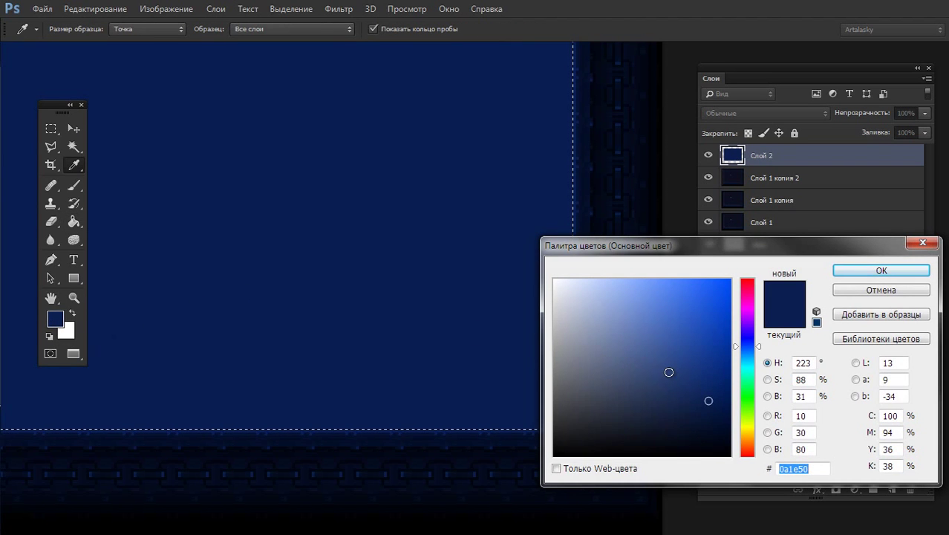
pyautogui.write('404f78')
pyautogui.press('Return')
pyautogui.click(490, 239)
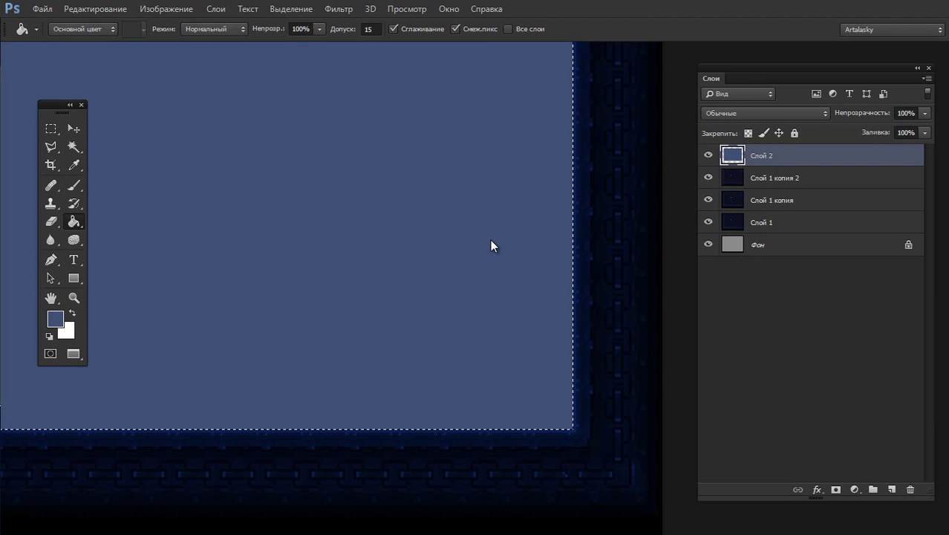
# Deselect and zoom out to centre the whole canvas
pyautogui.hotkey('ctrl', 'd')
pyautogui.hotkey('ctrl', '-')
pyautogui.moveTo(408, 201); pyautogui.dragTo(545, 329)
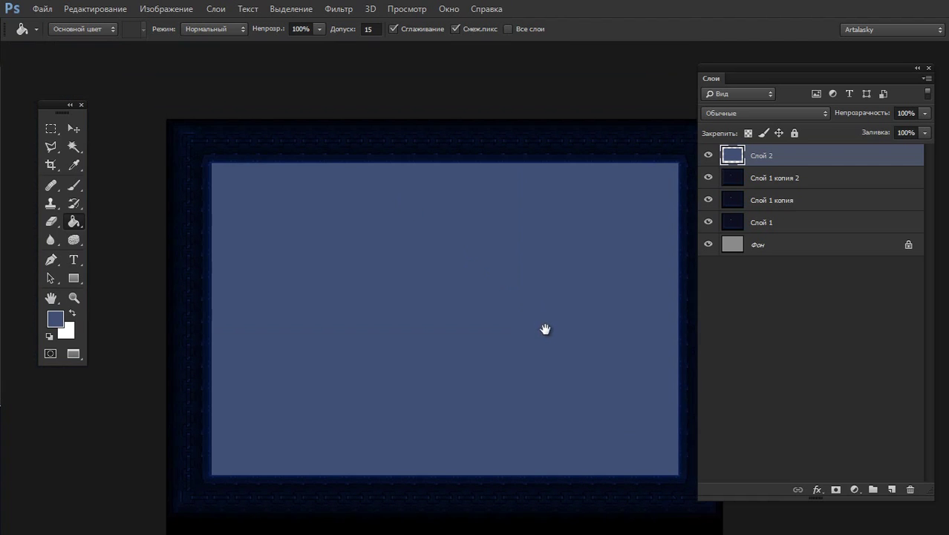
pyautogui.moveTo(552, 262); pyautogui.dragTo(479, 237)
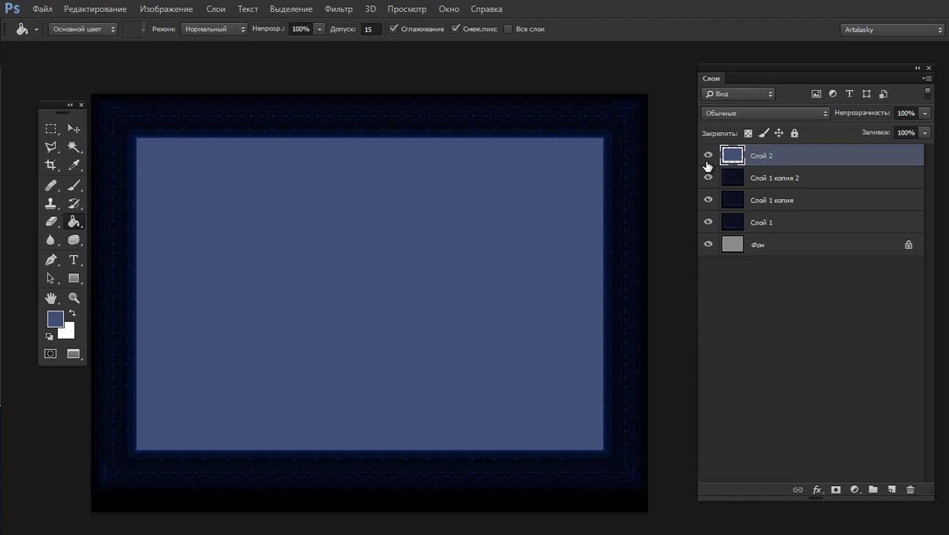
# Move Слой 2 beneath Слой 1 and delete both Слой 1 copies
pyautogui.click(708, 157)
pyautogui.click(708, 157)
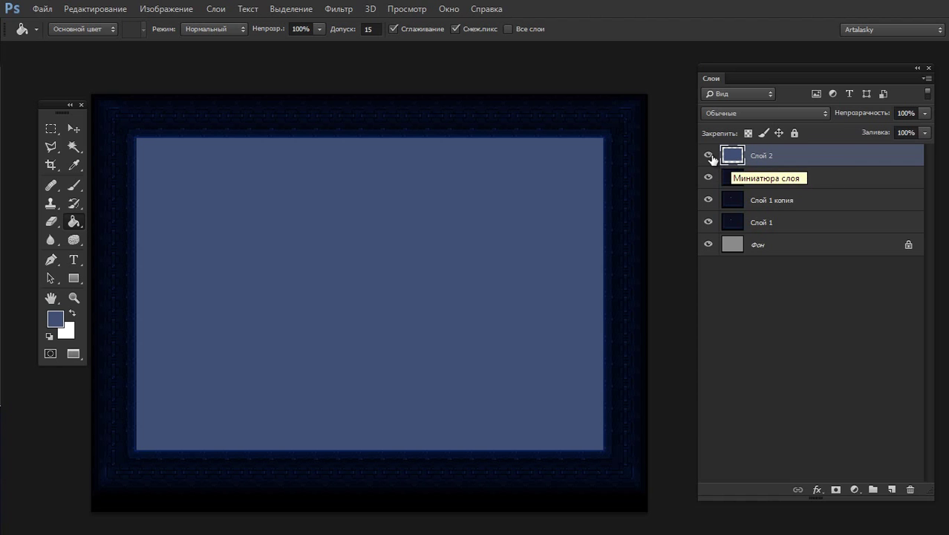
pyautogui.moveTo(733, 155); pyautogui.dragTo(756, 230)
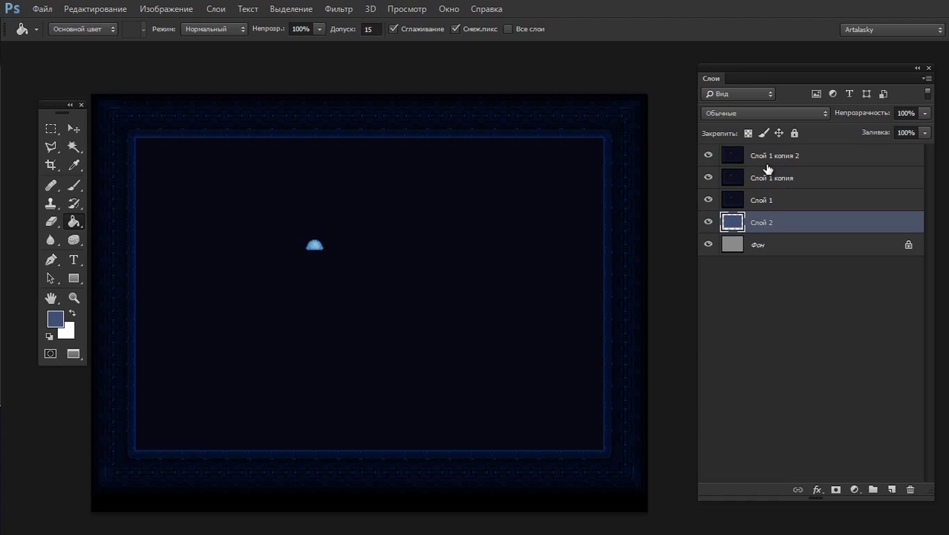
pyautogui.click(767, 163)
pyautogui.keyDown('shift'); pyautogui.click(741, 175); pyautogui.keyUp('shift')
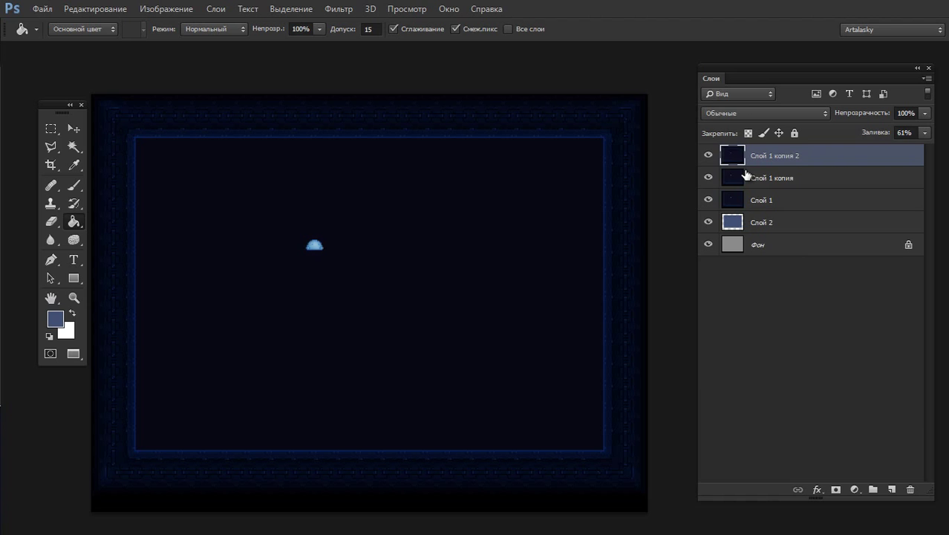
pyautogui.press('Delete')
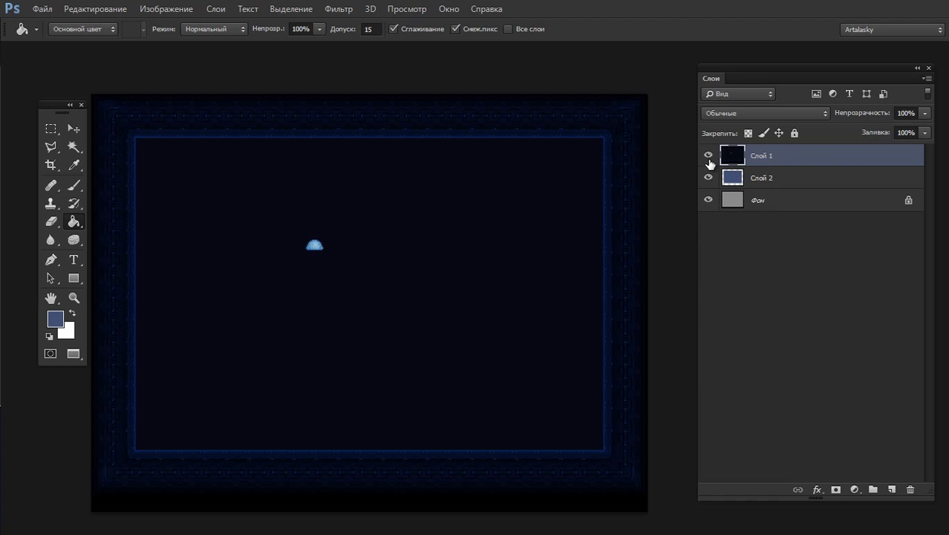
# Make one fresh copy of Слой 1 and add an empty Слой 3 on top
pyautogui.click(708, 155)
pyautogui.hotkey('ctrl', 'j')
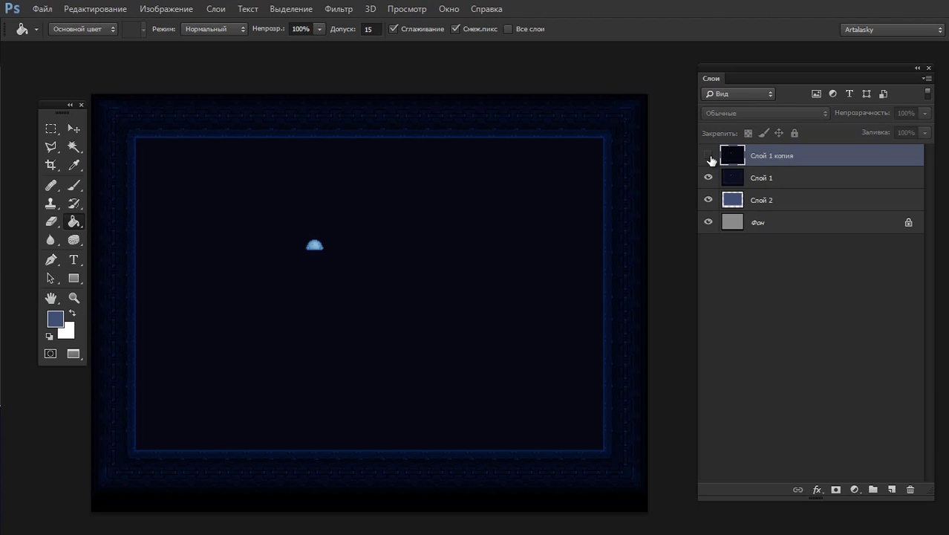
pyautogui.click(708, 155)
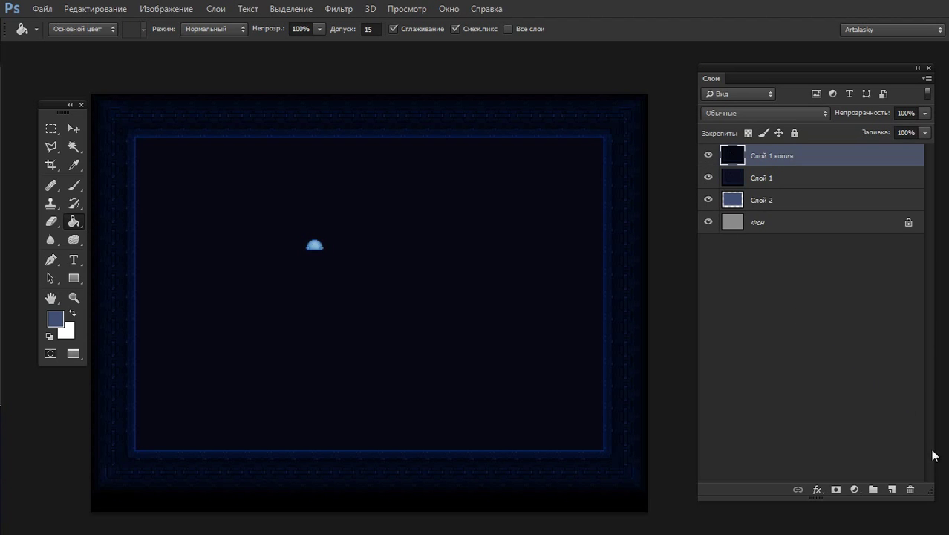
pyautogui.click(891, 489)
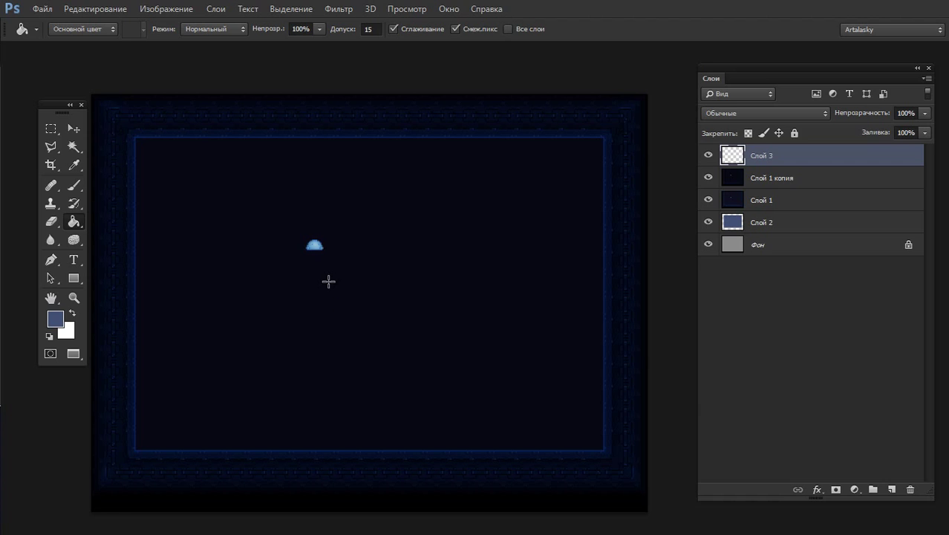
# Load Слой 2's inner-frame selection and pick the dark blue gradient preset
pyautogui.keyDown('ctrl'); pyautogui.click(729, 227); pyautogui.keyUp('ctrl')
pyautogui.hotkey('shift', 'g')
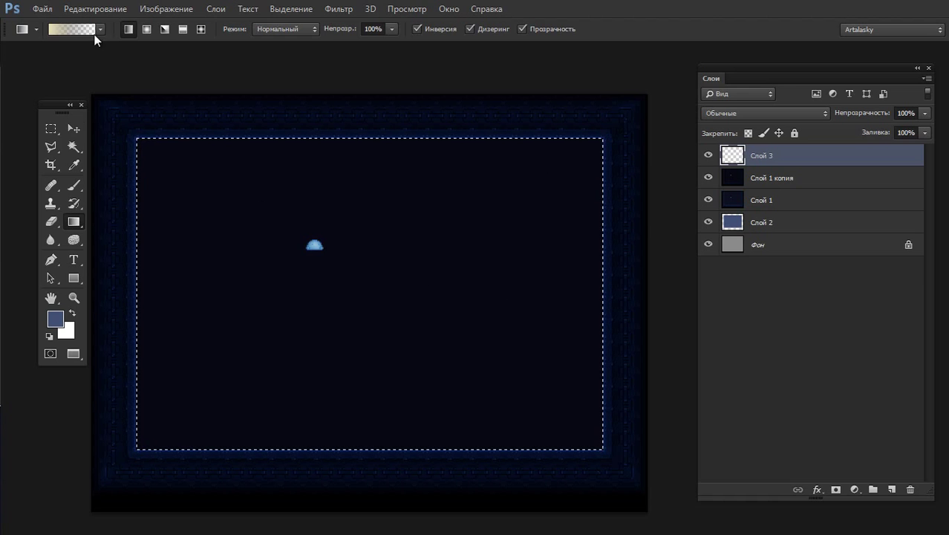
pyautogui.click(100, 30)
pyautogui.click(94, 123)
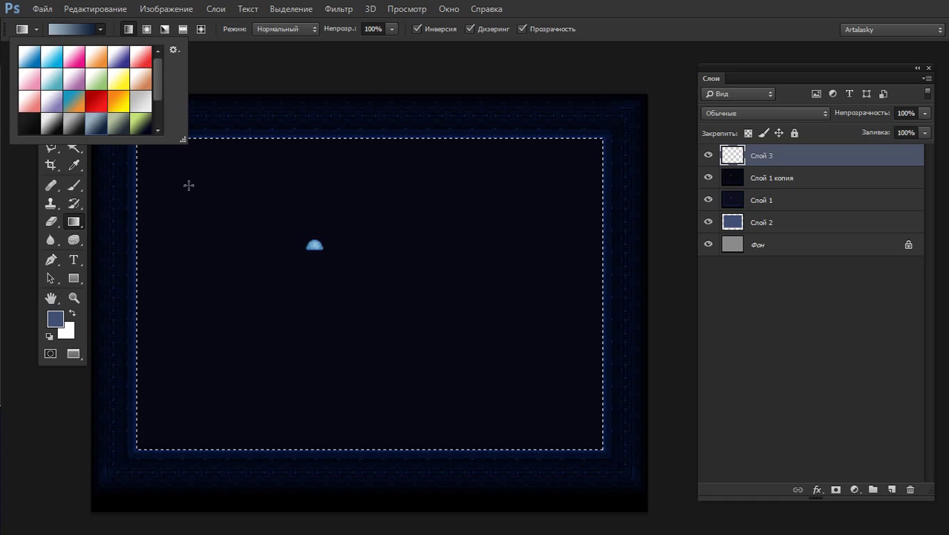
pyautogui.click(330, 382)
# Draw a vertical gradient inside the selection, dark at top and lighter at bottom
pyautogui.moveTo(347, 431); pyautogui.dragTo(348, 129)
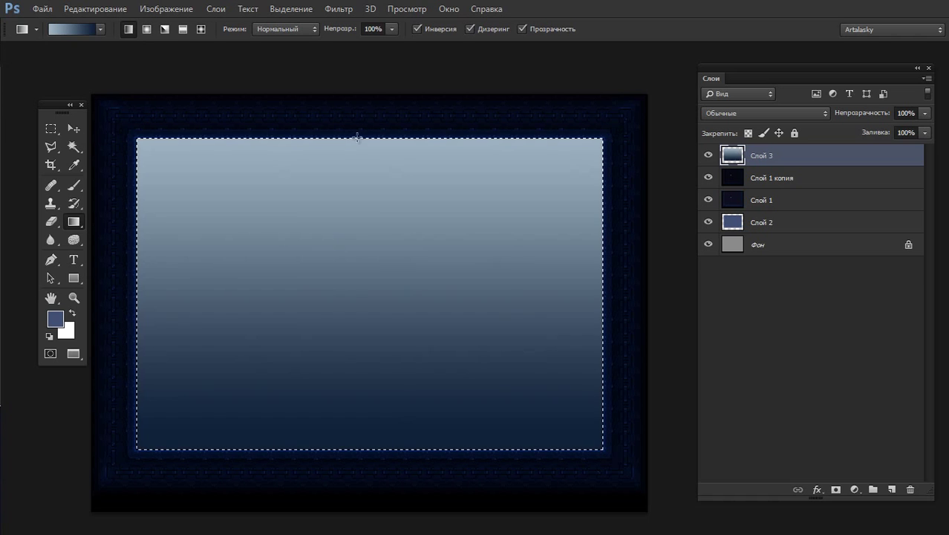
pyautogui.hotkey('ctrl', 'z')
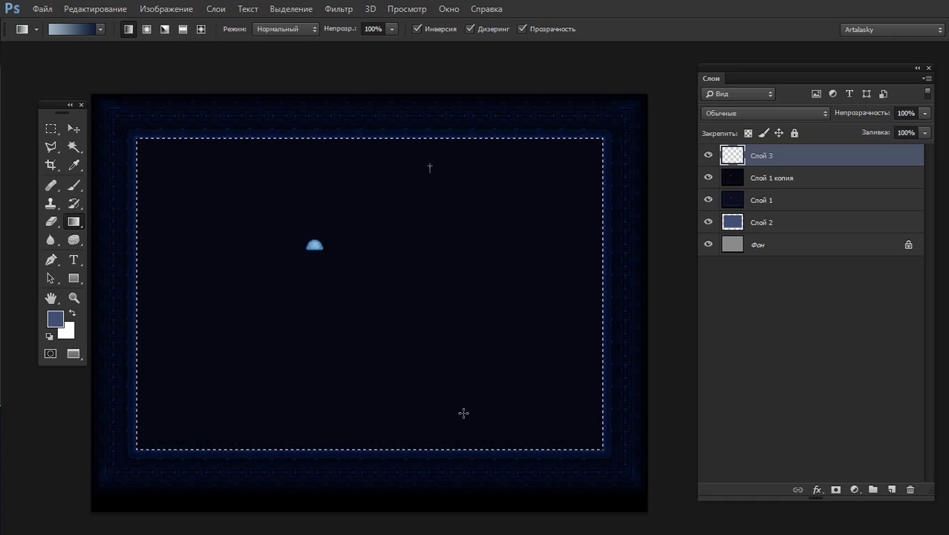
pyautogui.moveTo(428, 166); pyautogui.dragTo(464, 412)
pyautogui.hotkey('ctrl', 'z')
pyautogui.moveTo(446, 161); pyautogui.dragTo(477, 466)
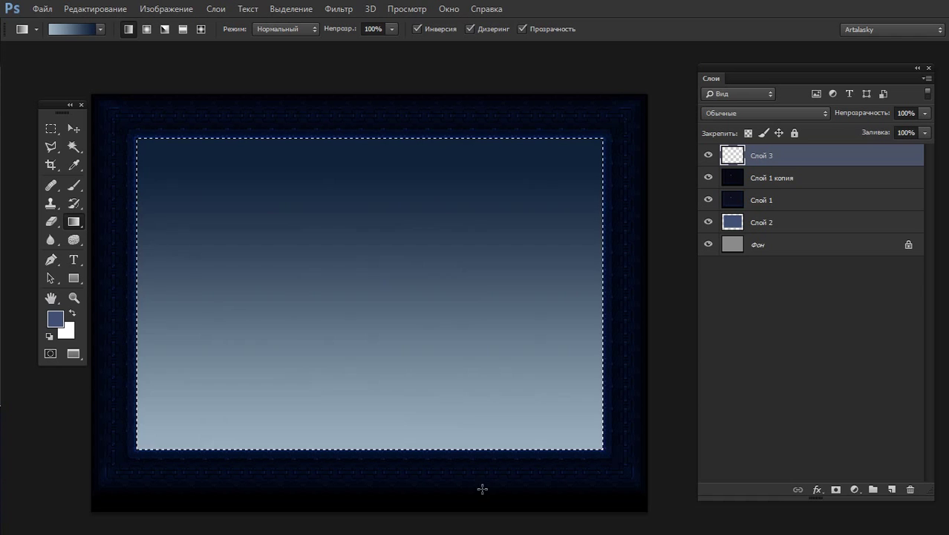
pyautogui.moveTo(430, 191); pyautogui.dragTo(483, 462)
pyautogui.scroll(-5, 436, 268)
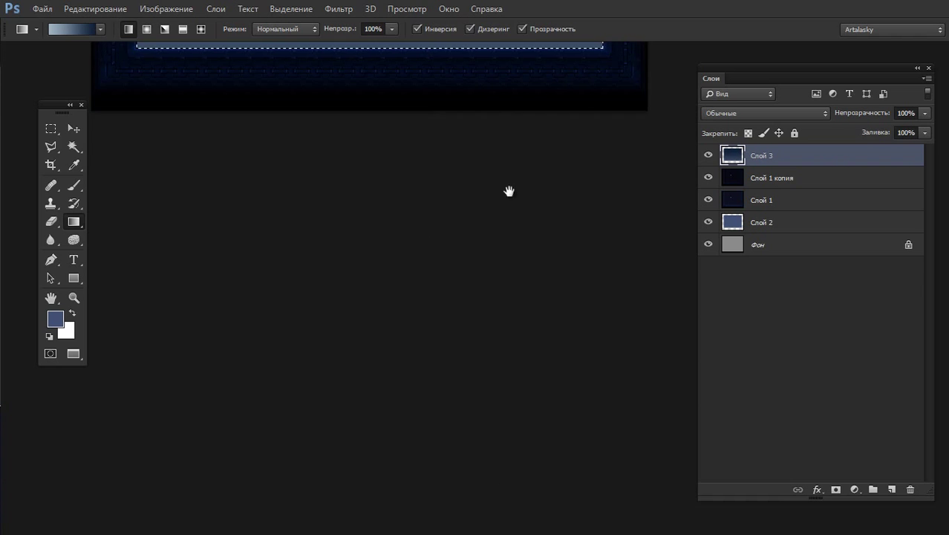
pyautogui.moveTo(508, 193); pyautogui.dragTo(534, 492)
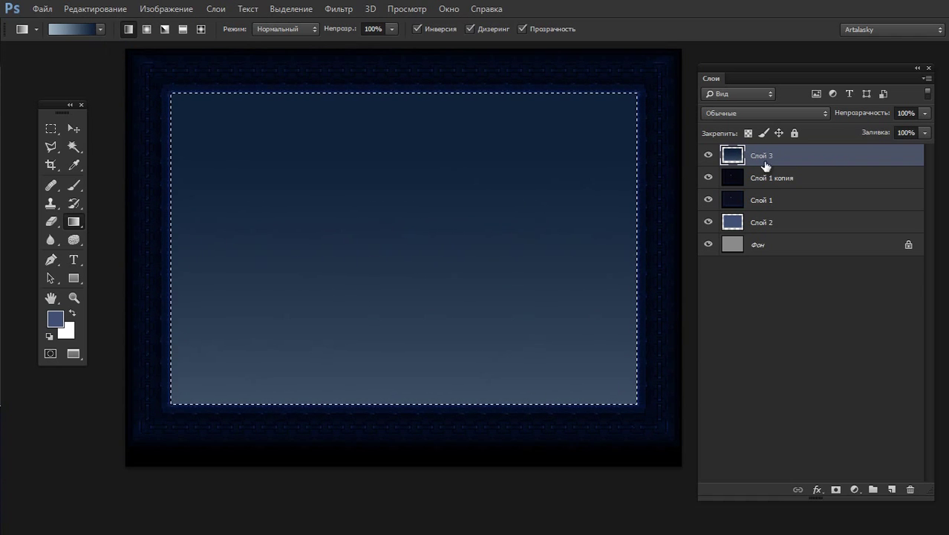
# Deselect and lower Слой 3's opacity to 34%
pyautogui.hotkey('ctrl', 'd')
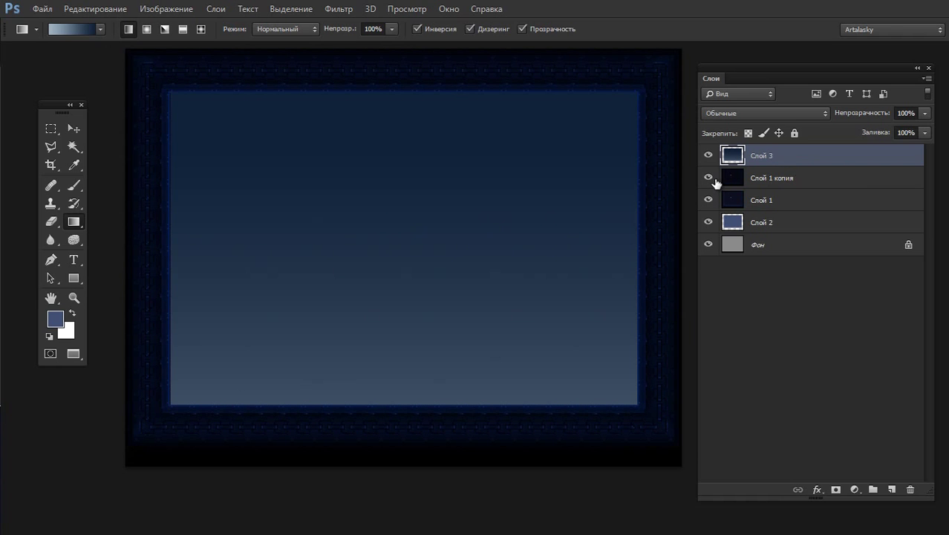
pyautogui.click(924, 113)
pyautogui.moveTo(925, 127); pyautogui.dragTo(878, 131)
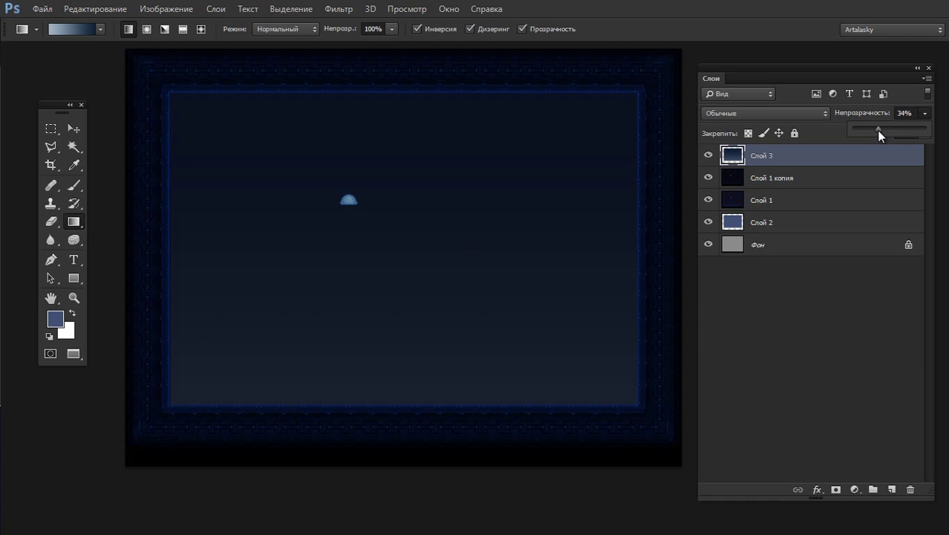
# Check the 34%-opacity gradient on Слой 3 using its visibility icon
pyautogui.click(708, 156)
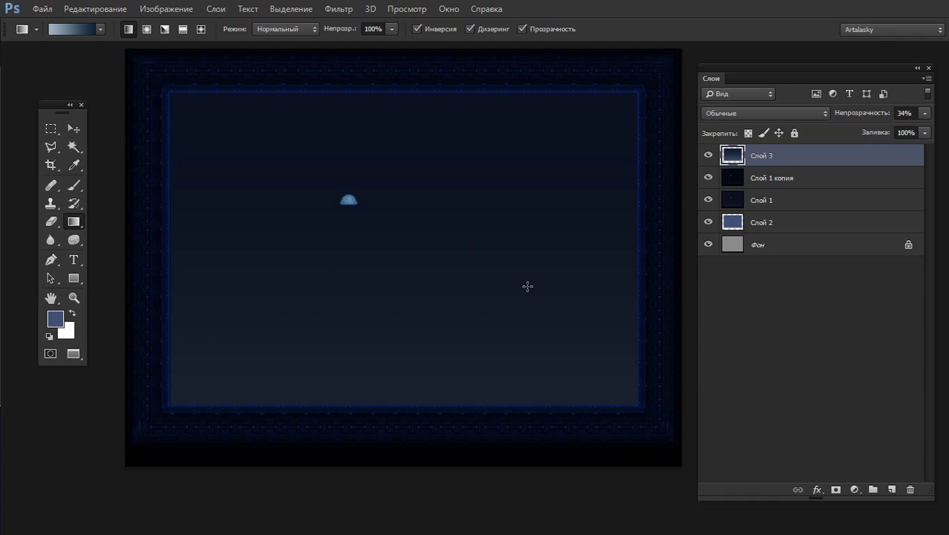
# Add Слой 4 and test soft black brush strokes, undoing each test
pyautogui.click(891, 489)
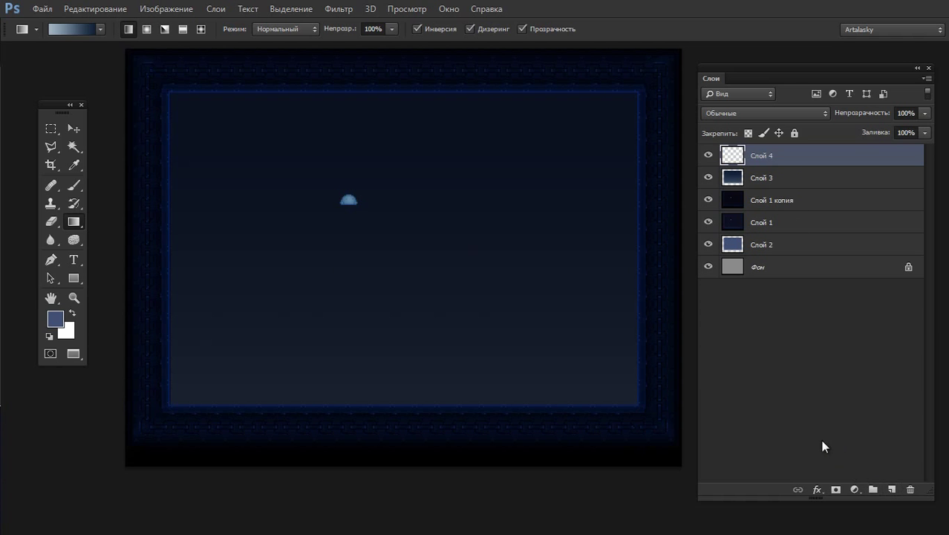
pyautogui.press('b')
pyautogui.rightClick(252, 389)
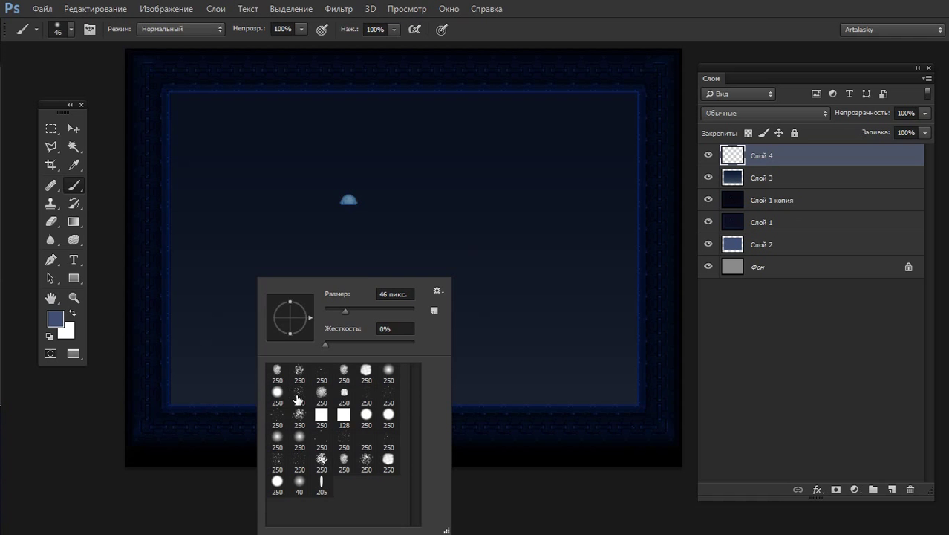
pyautogui.moveTo(115, 470)
pyautogui.mouseDown()
pyautogui.moveTo(555, 490)
pyautogui.moveTo(554, 469)
pyautogui.mouseUp()
pyautogui.hotkey('ctrl', 'z')
pyautogui.press('d')
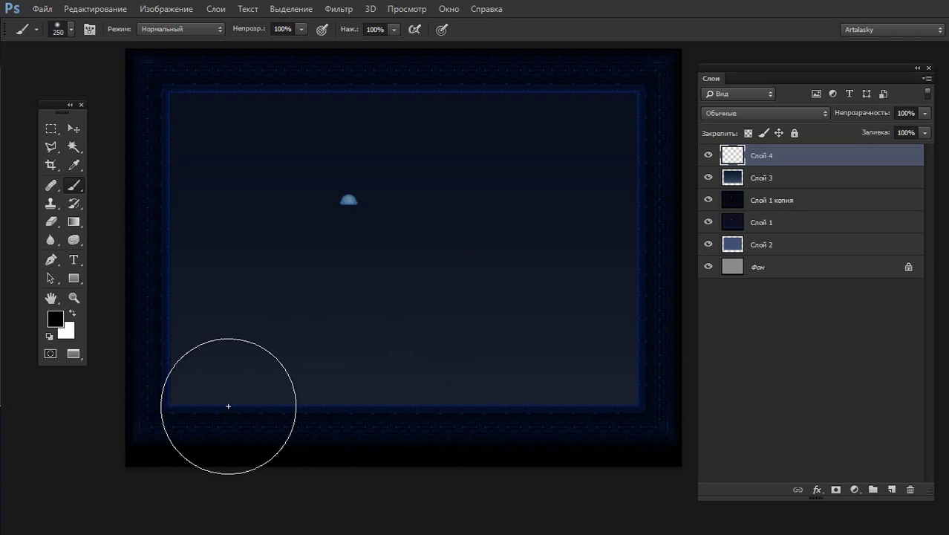
pyautogui.click(431, 304)
pyautogui.hotkey('ctrl', 'z')
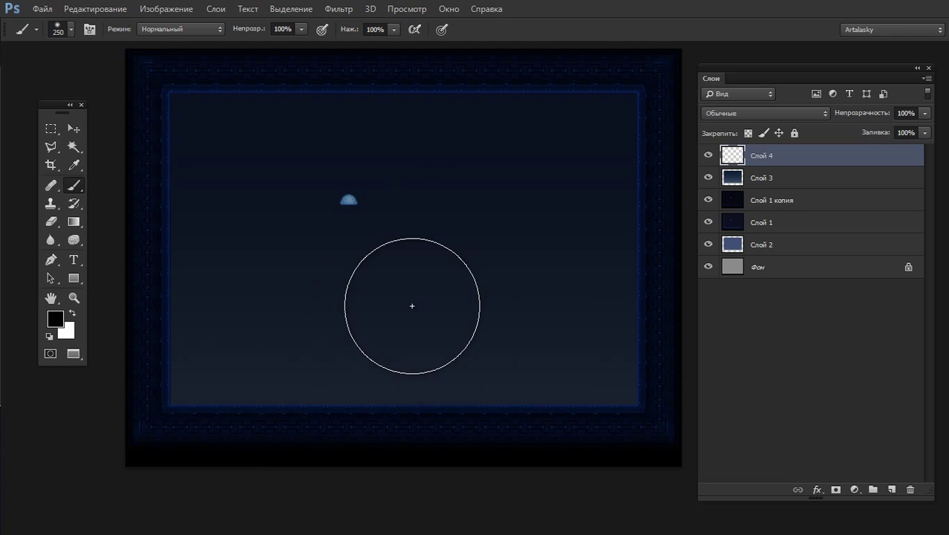
# Adjust the brush presets and reposition the canvas view along the room's bottom
pyautogui.press('XF86MonBrightnessUp')
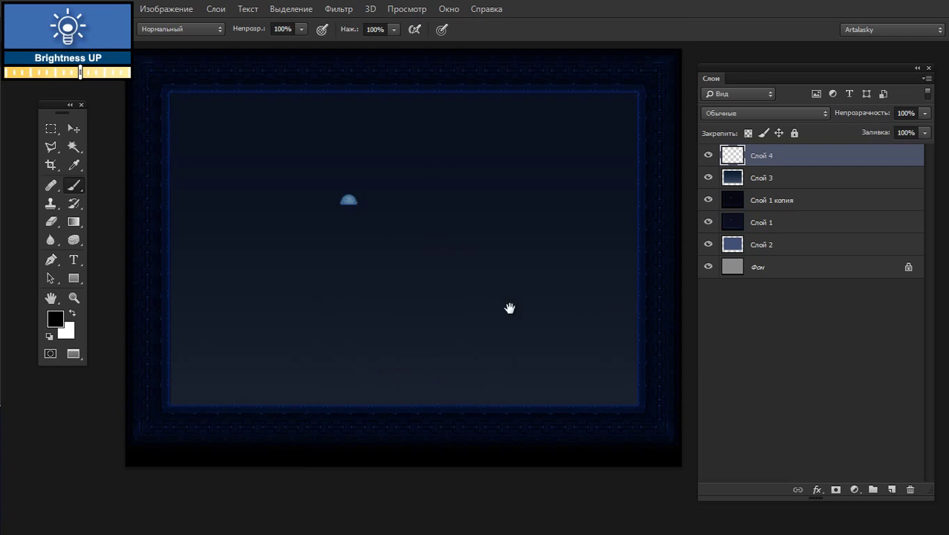
pyautogui.moveTo(508, 307); pyautogui.dragTo(484, 253)
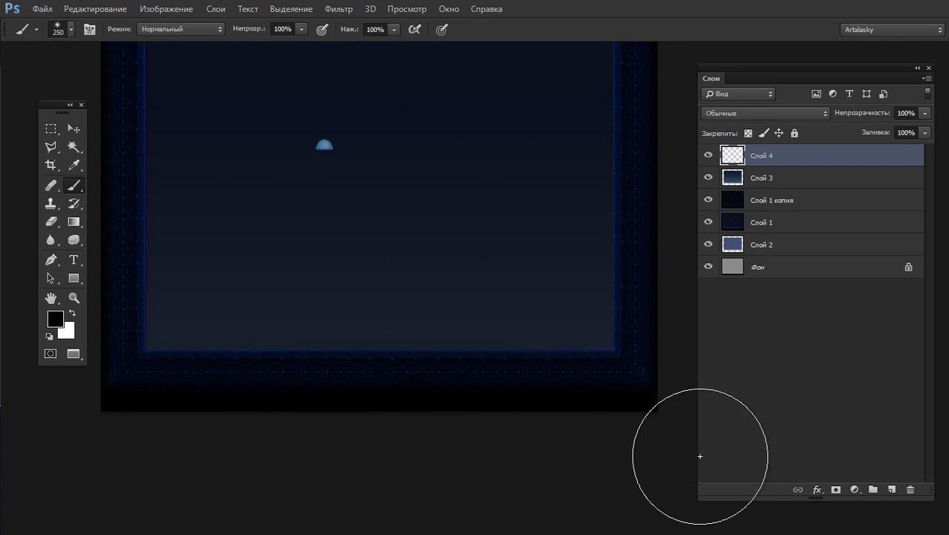
pyautogui.rightClick(479, 290)
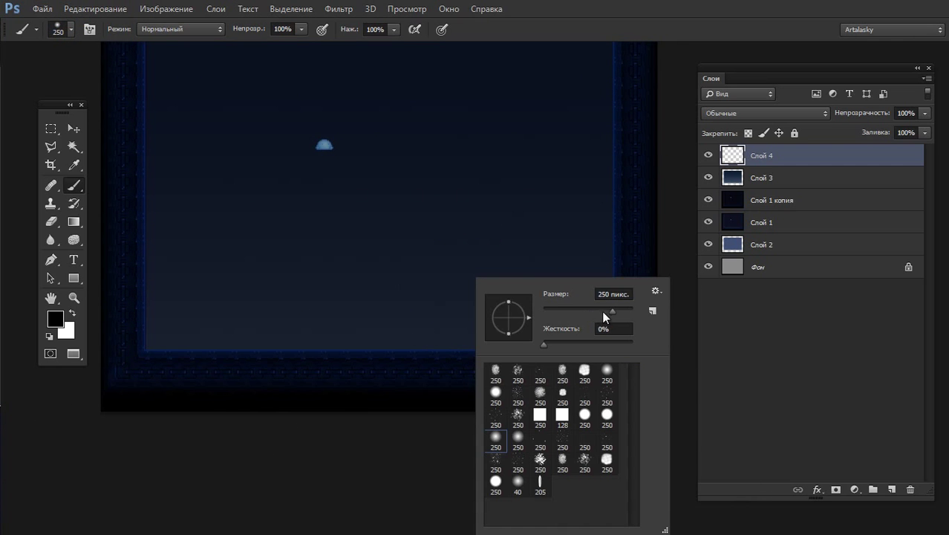
pyautogui.click(76, 417)
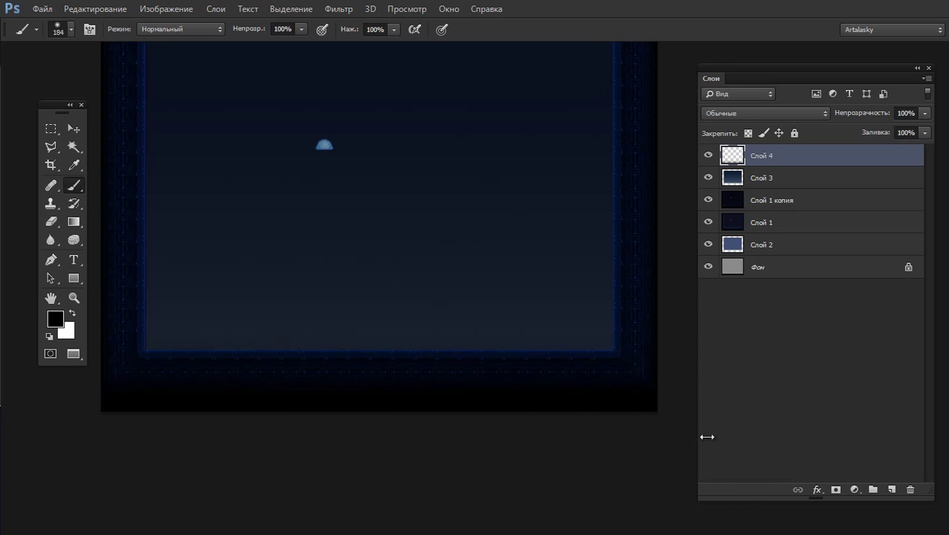
pyautogui.moveTo(21, 452); pyautogui.dragTo(122, 451)
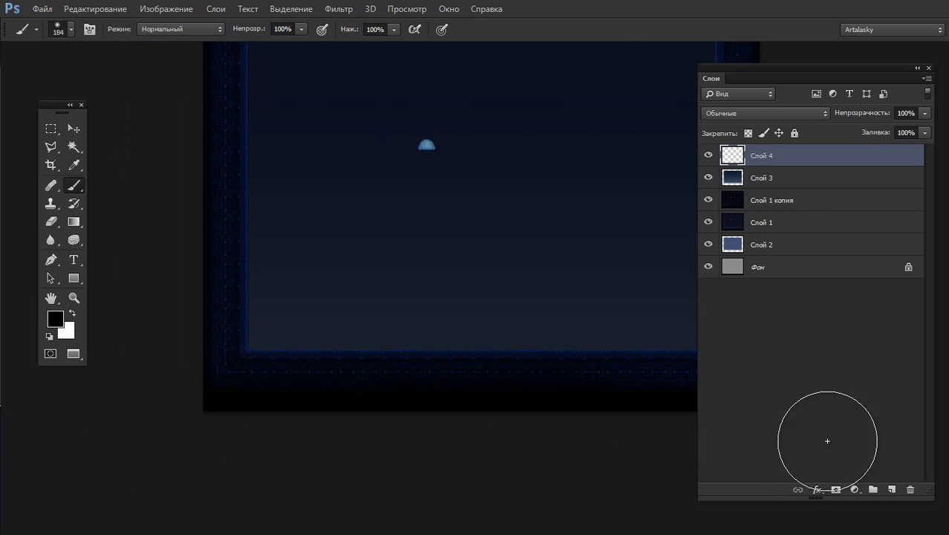
pyautogui.moveTo(529, 420); pyautogui.dragTo(417, 387)
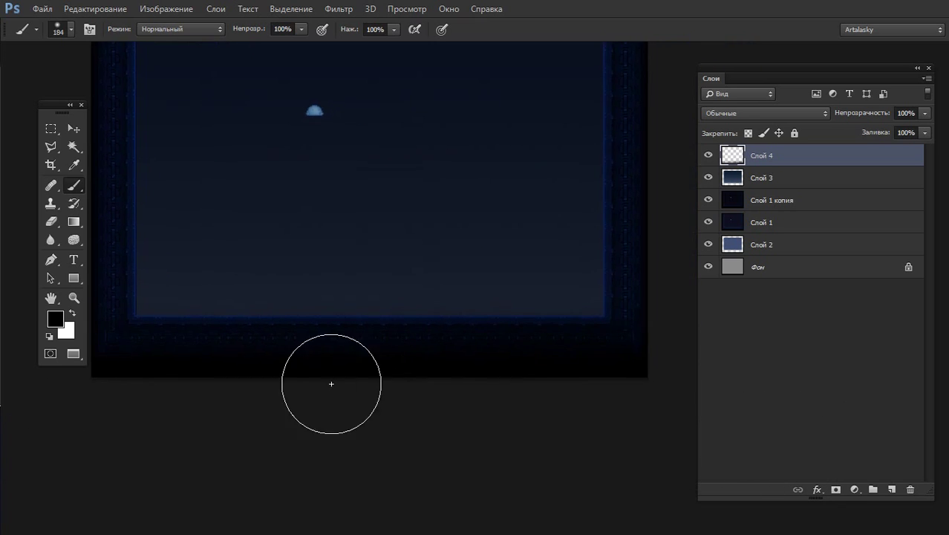
pyautogui.moveTo(144, 417); pyautogui.dragTo(208, 417)
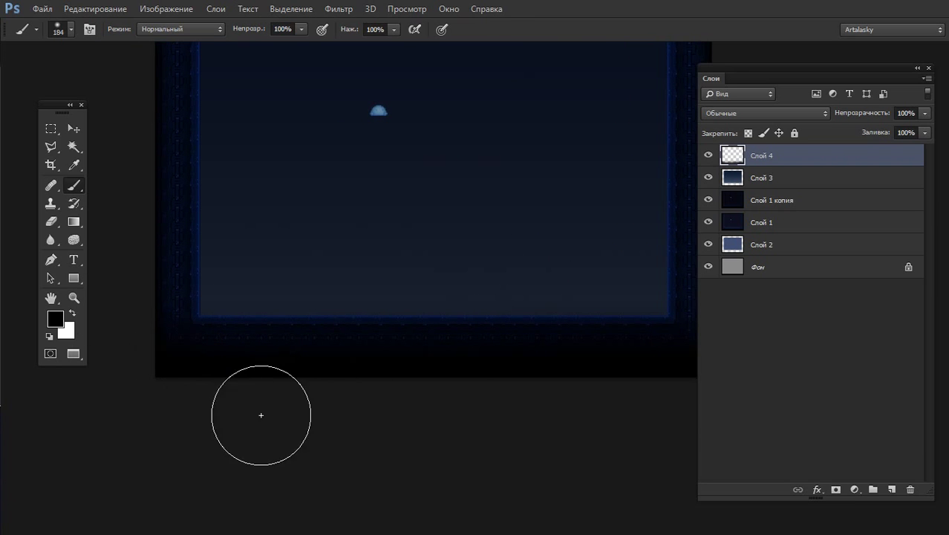
pyautogui.moveTo(456, 350); pyautogui.dragTo(344, 350)
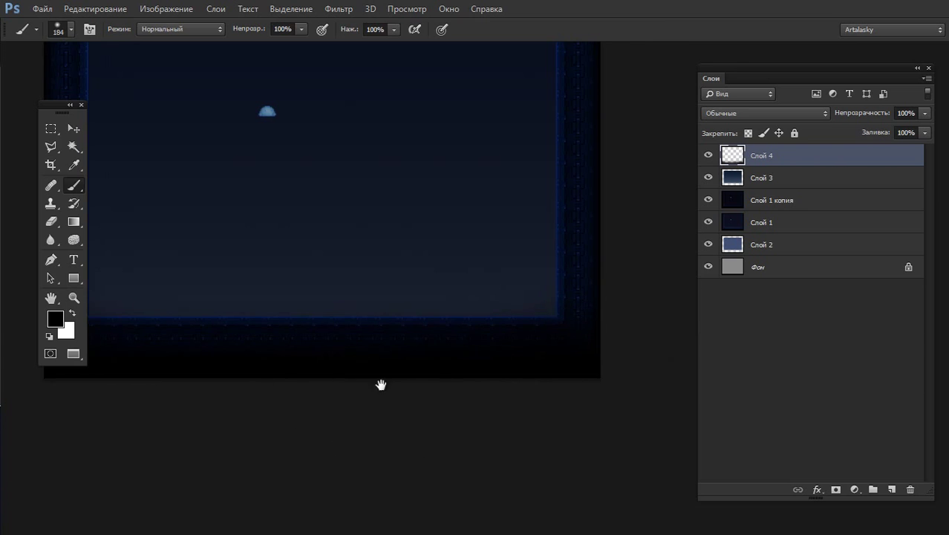
pyautogui.moveTo(380, 383); pyautogui.dragTo(437, 384)
# Set a 250 px soft eraser and enlarge the soft brush to 372 px
pyautogui.press('e')
pyautogui.rightClick(247, 301)
pyautogui.click(254, 420)
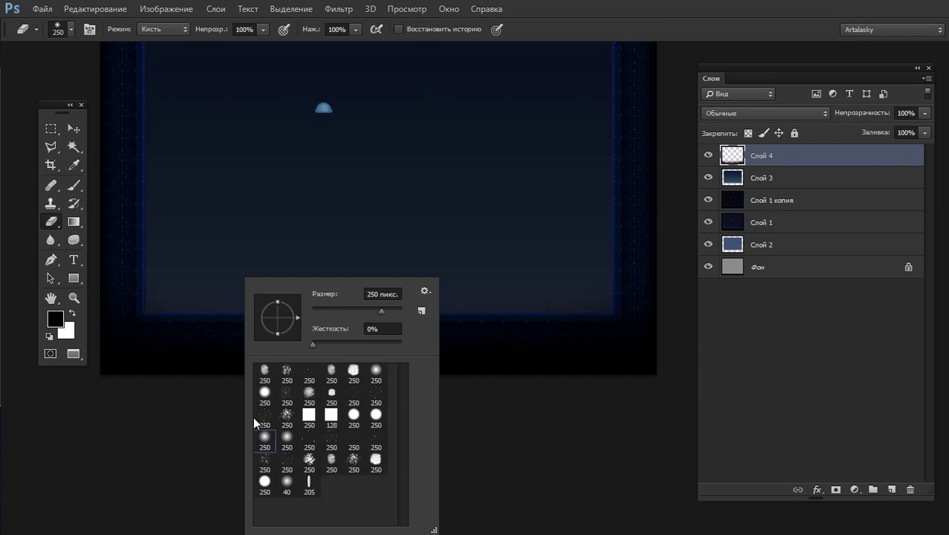
pyautogui.click(206, 231)
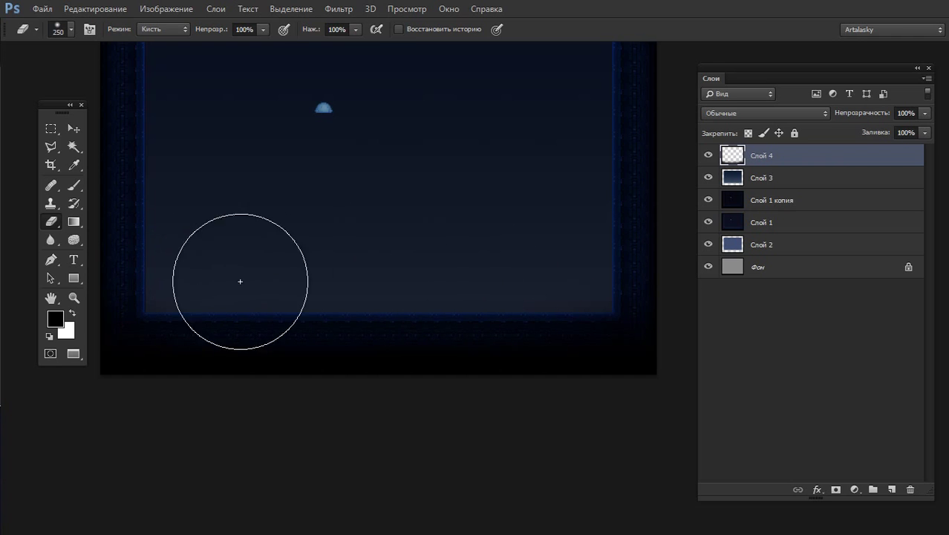
pyautogui.press('b')
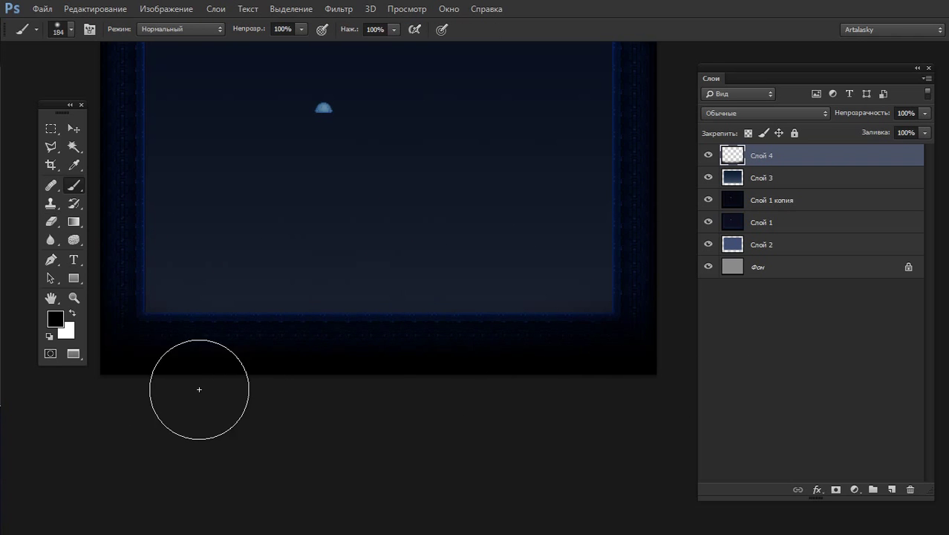
pyautogui.rightClick(361, 250)
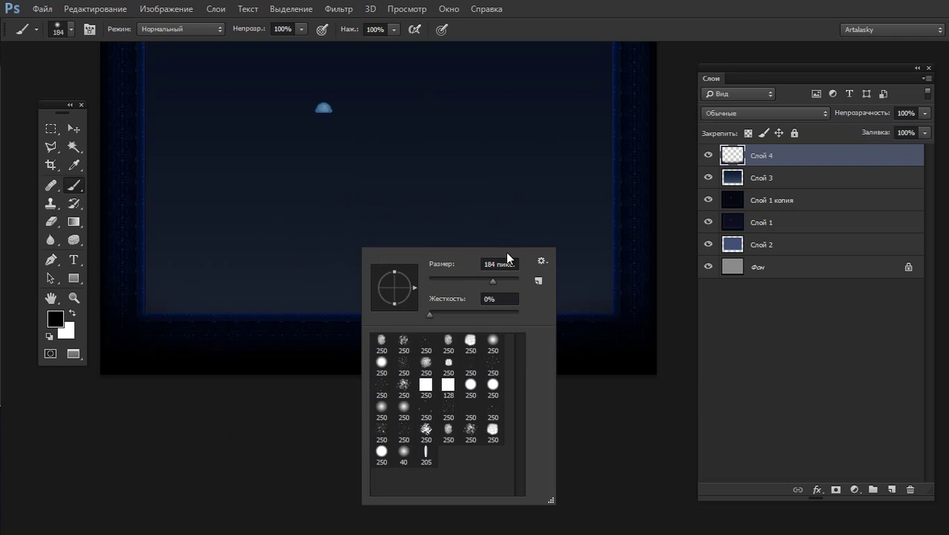
pyautogui.click(121, 450)
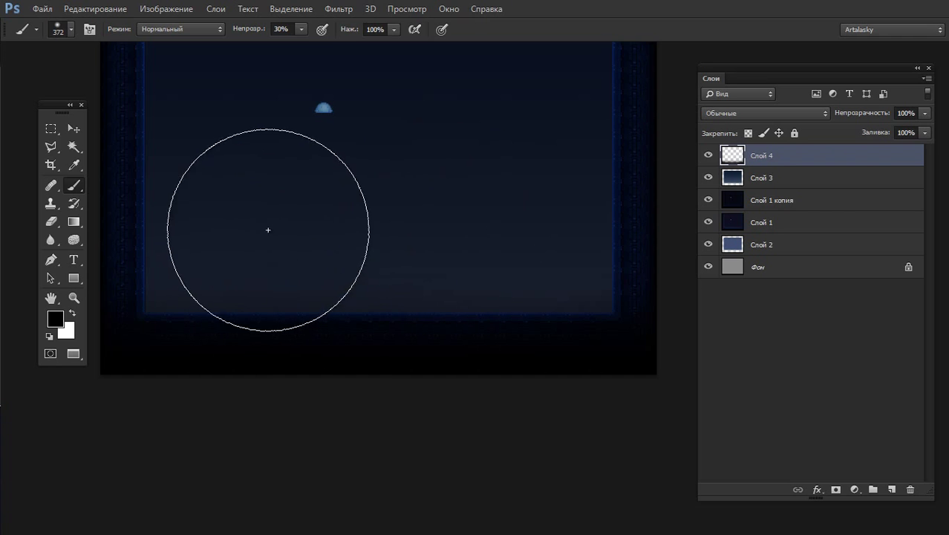
# Set the eraser to 450 px, then return to the brush at 30% opacity
pyautogui.press('e')
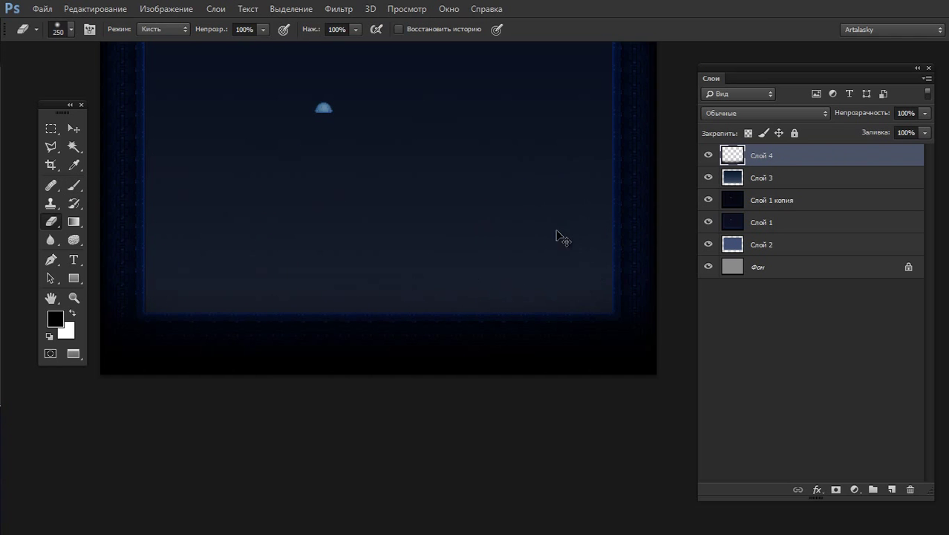
pyautogui.rightClick(485, 192)
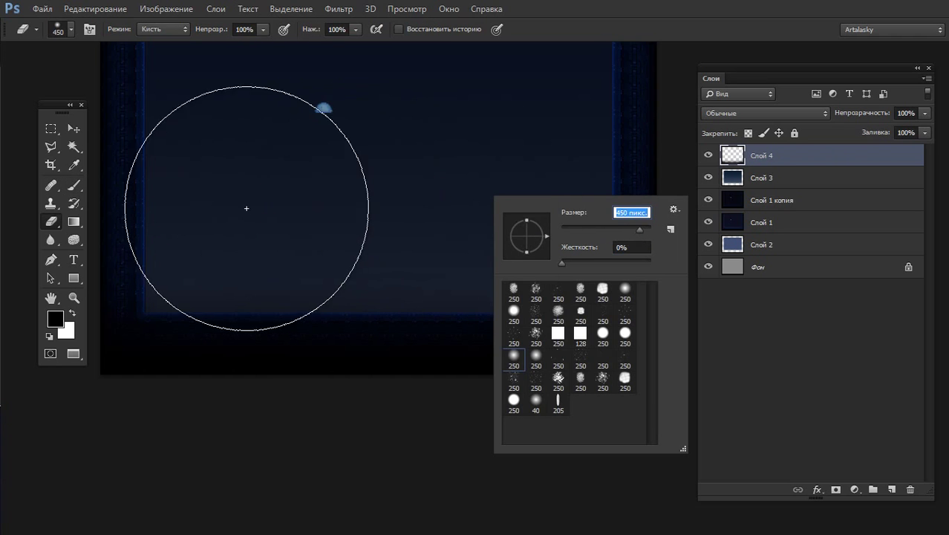
pyautogui.press('Return')
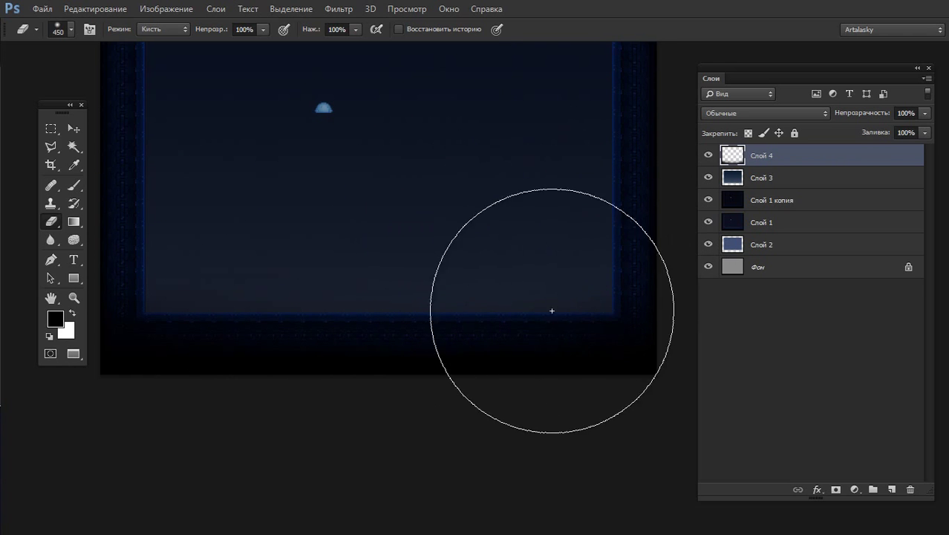
pyautogui.press('b')
pyautogui.moveTo(466, 172); pyautogui.dragTo(490, 249)
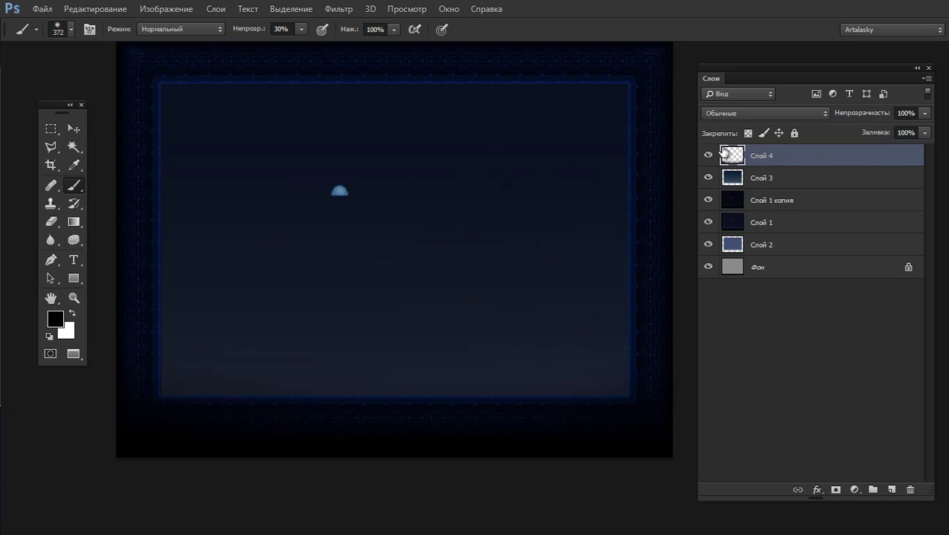
# Rename Слой 4 to тень внизу
pyautogui.click(707, 156)
pyautogui.click(707, 156)
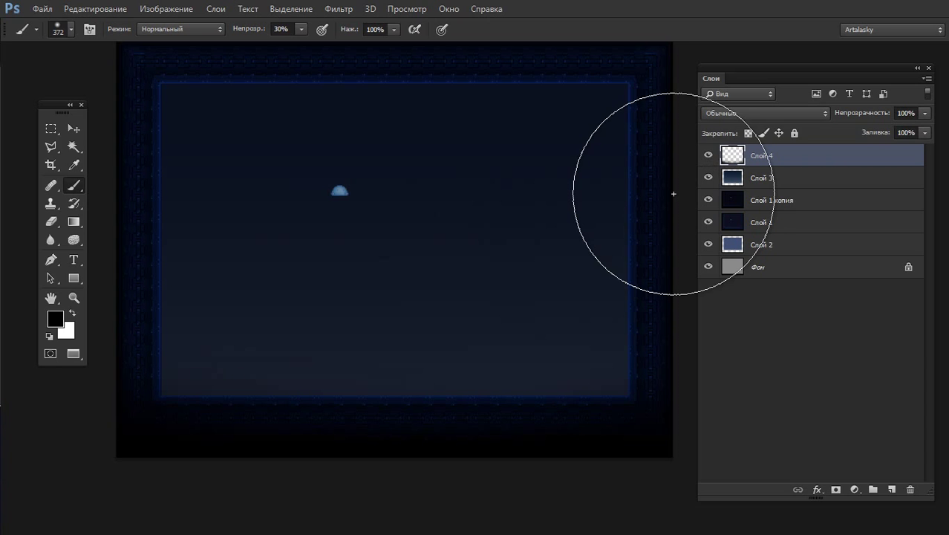
pyautogui.doubleClick(764, 157)
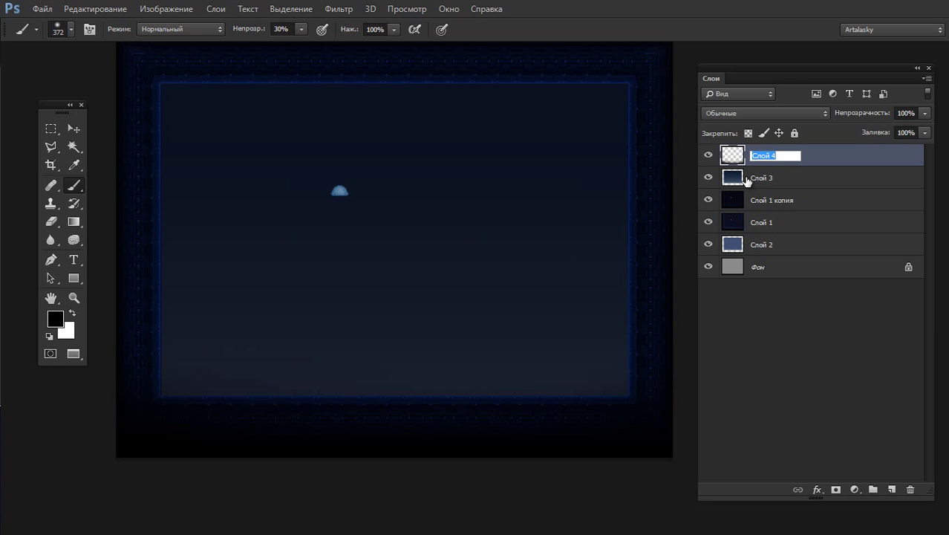
pyautogui.write('Т')
pyautogui.write('у')
pyautogui.press('Return')
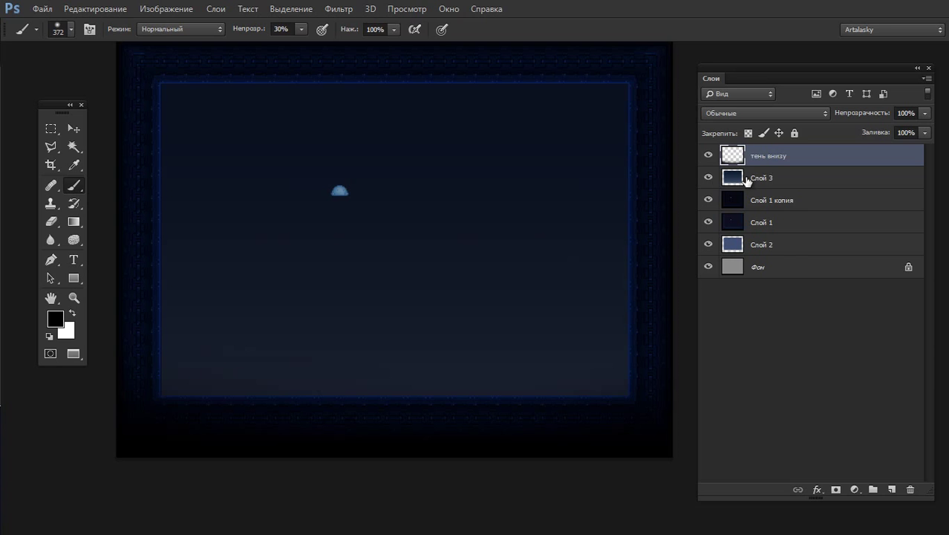
# Rename Слой 3 to Фон
pyautogui.click(707, 177)
pyautogui.doubleClick(763, 178)
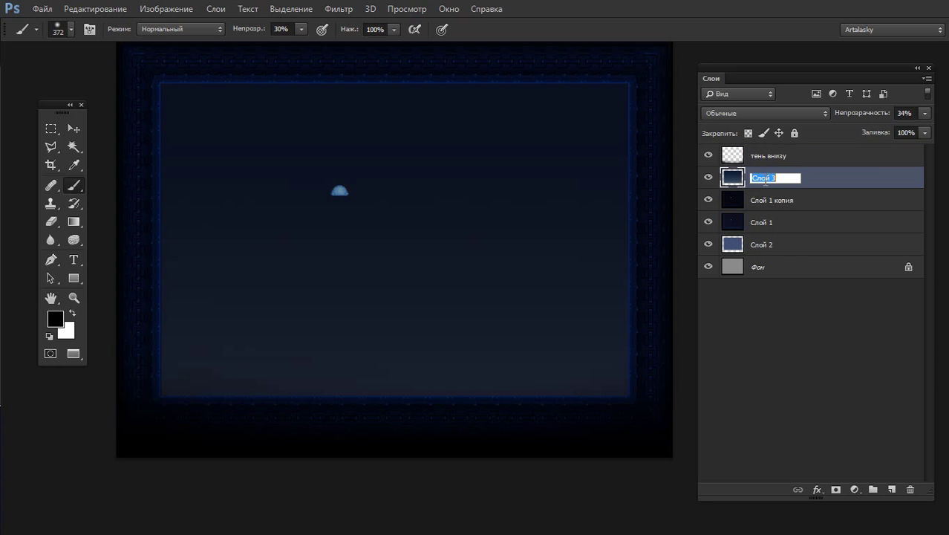
pyautogui.write('с')
pyautogui.press('Return')
# Hide Слой 1 копия and toggle the upper layers to inspect Слой 1
pyautogui.click(708, 200)
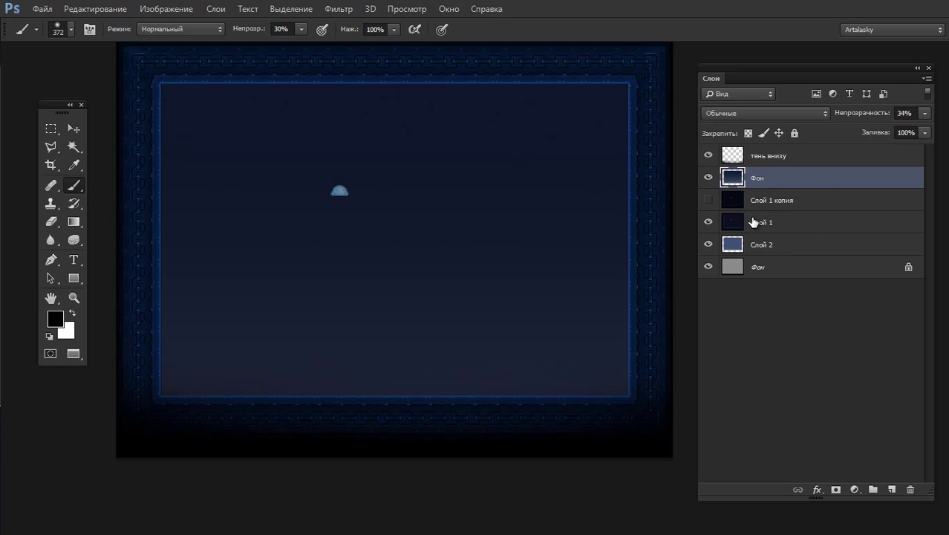
pyautogui.click(758, 222)
pyautogui.click(709, 222)
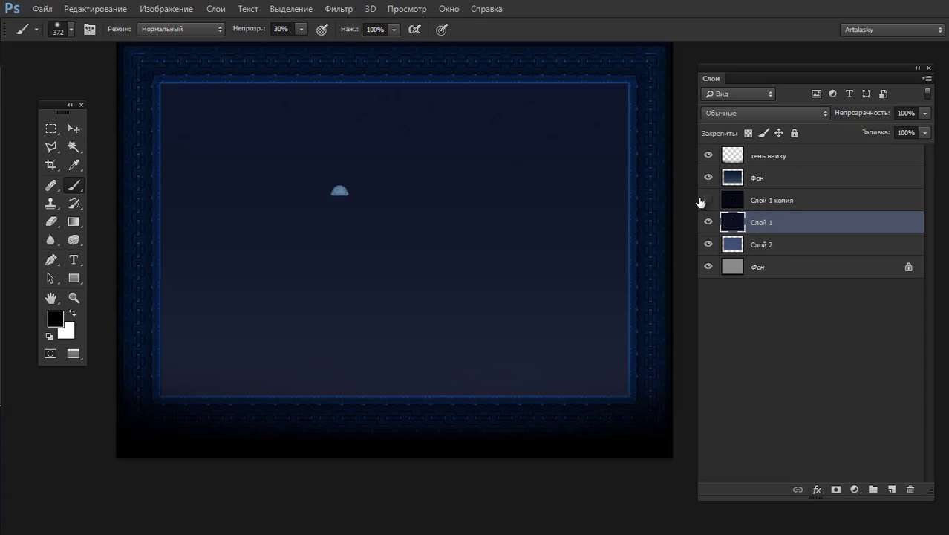
pyautogui.click(708, 178)
pyautogui.click(709, 155)
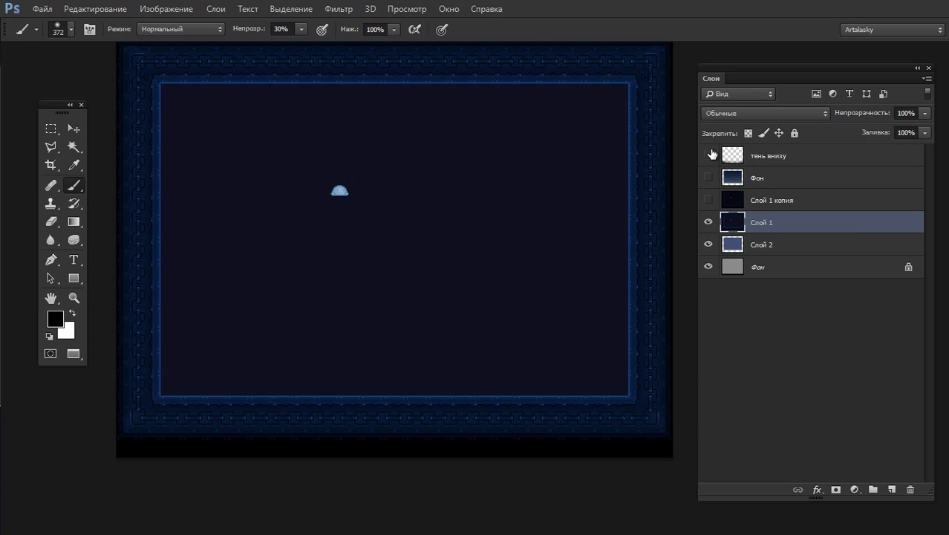
pyautogui.moveTo(708, 155)
pyautogui.mouseDown()
pyautogui.moveTo(708, 200)
pyautogui.moveTo(708, 155)
pyautogui.mouseUp()
# Rename Слой 1 to Фон База and Слой 2 to Фон маска, then load Фон маска's selection
pyautogui.doubleClick(761, 222)
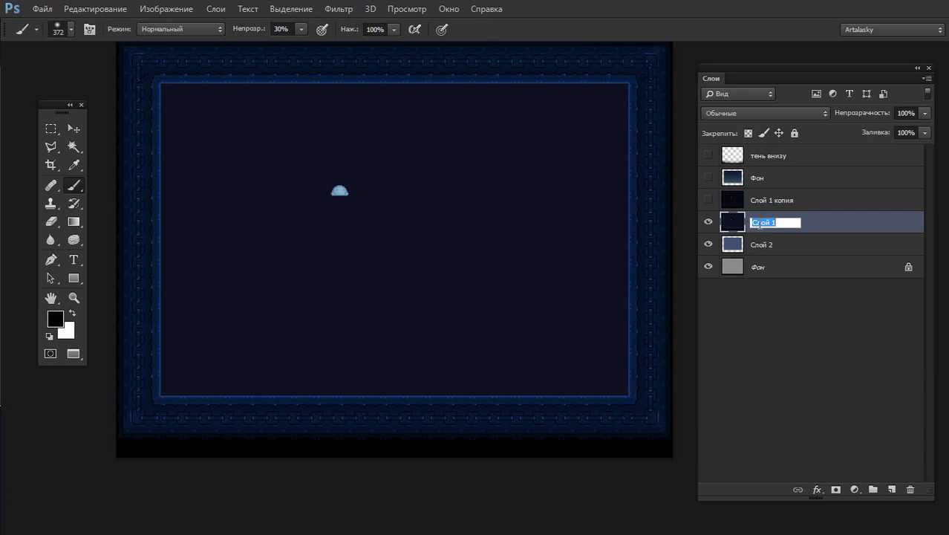
pyautogui.write('Фон База')
pyautogui.press('Return')
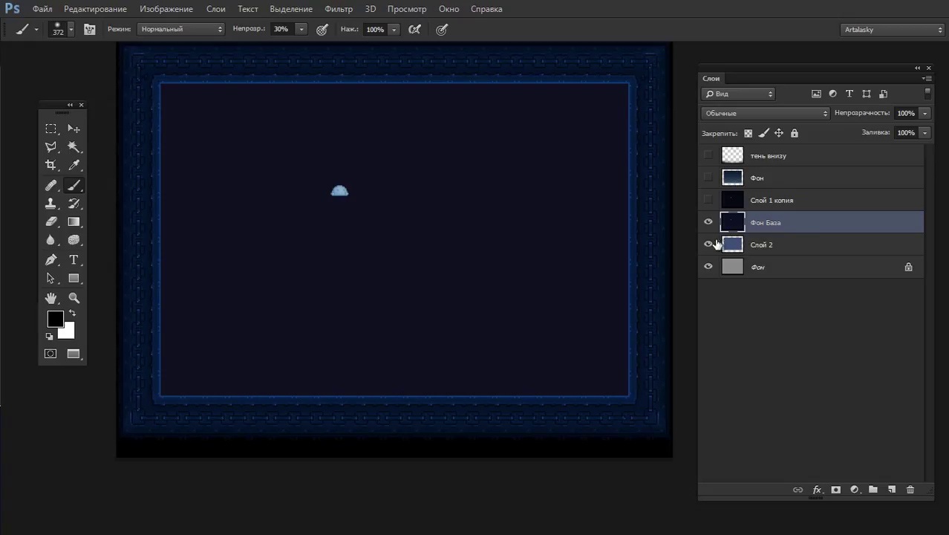
pyautogui.doubleClick(764, 243)
pyautogui.write('Фон маска')
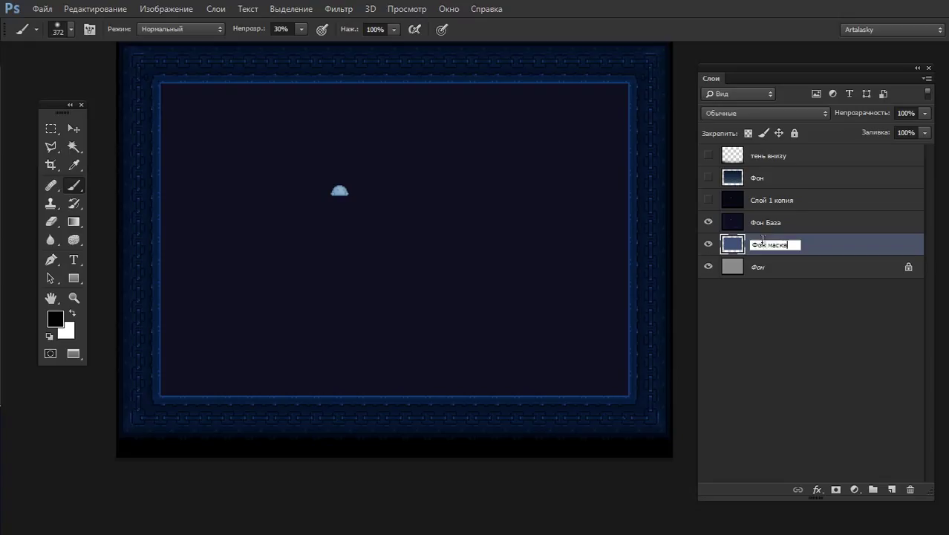
pyautogui.press('Return')
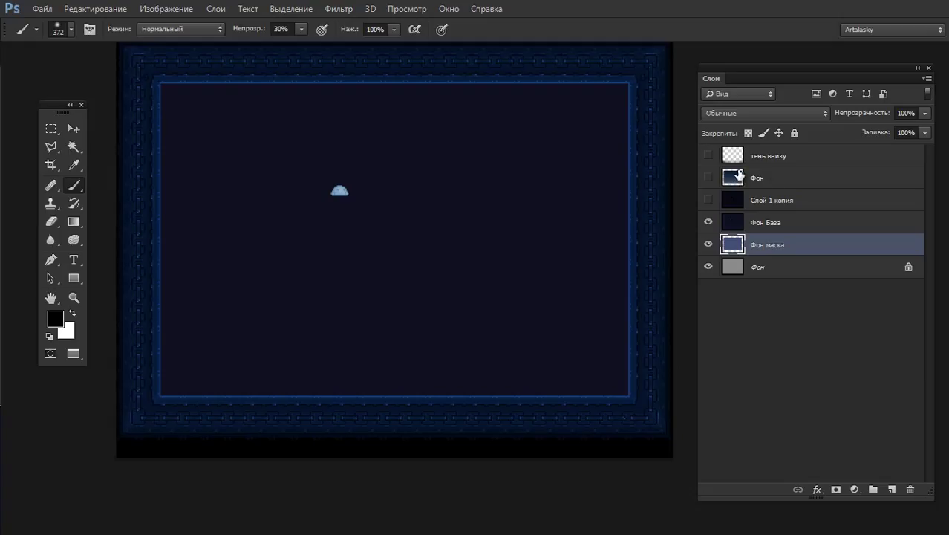
pyautogui.click(735, 159)
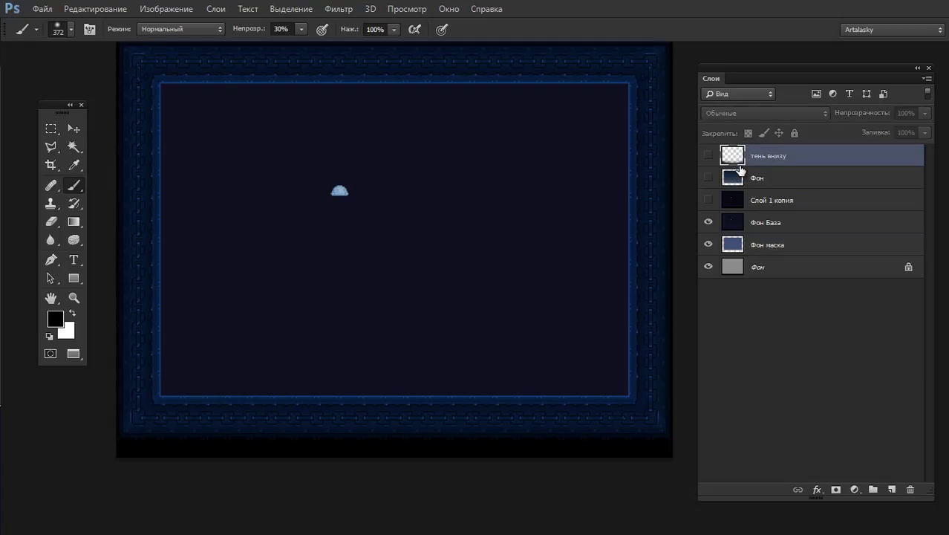
pyautogui.keyDown('ctrl'); pyautogui.click(732, 248); pyautogui.keyUp('ctrl')
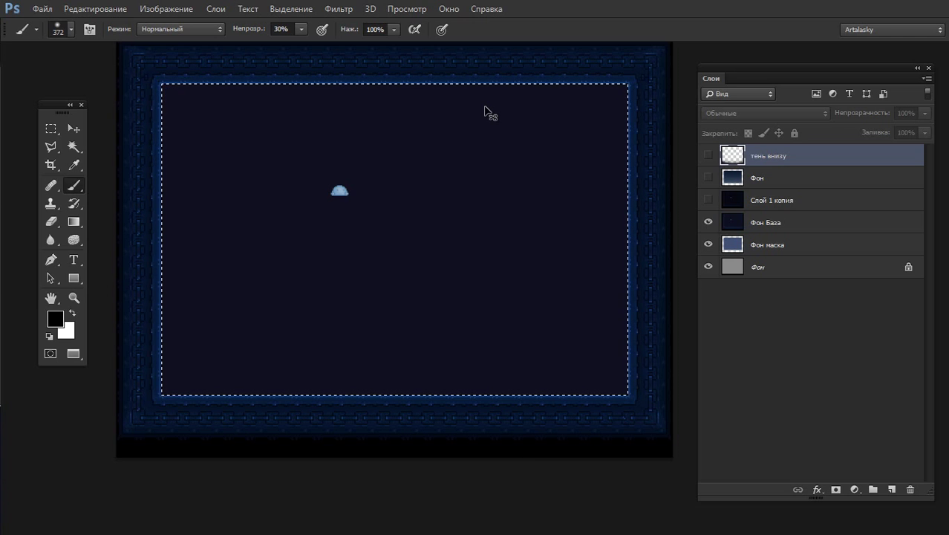
# Invert to the outer border, reveal тень внизу, Фон and Слой 1 копия, then deselect
pyautogui.hotkey('ctrl', 'shift', 'i')
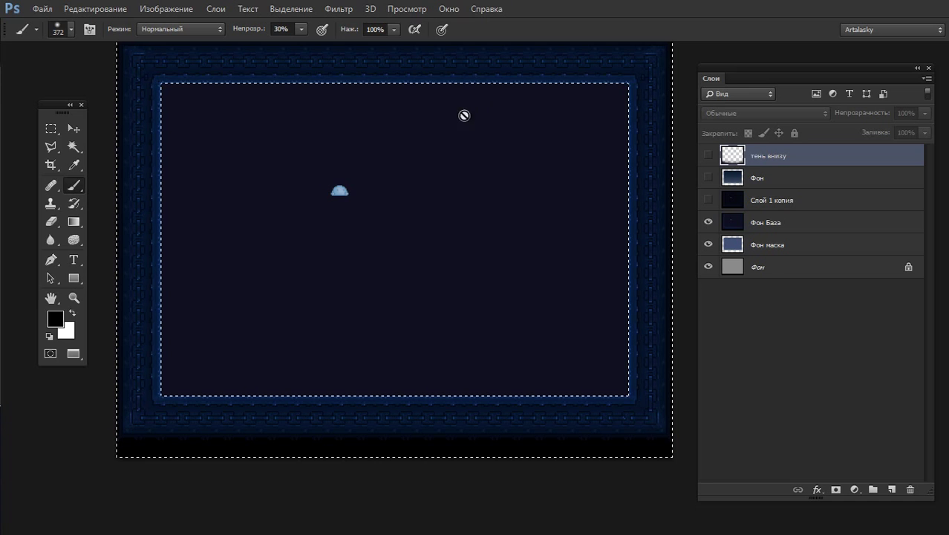
pyautogui.click(708, 155)
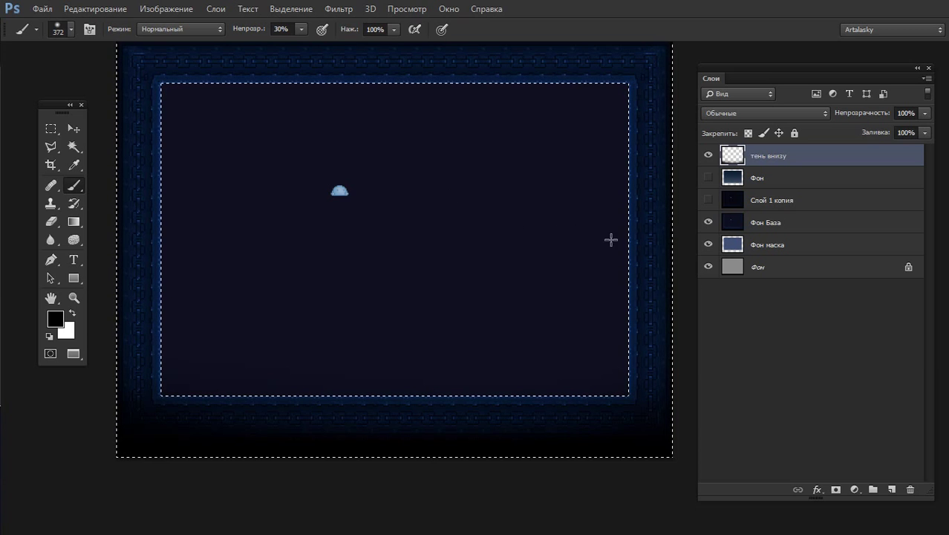
pyautogui.moveTo(707, 200); pyautogui.dragTo(707, 177)
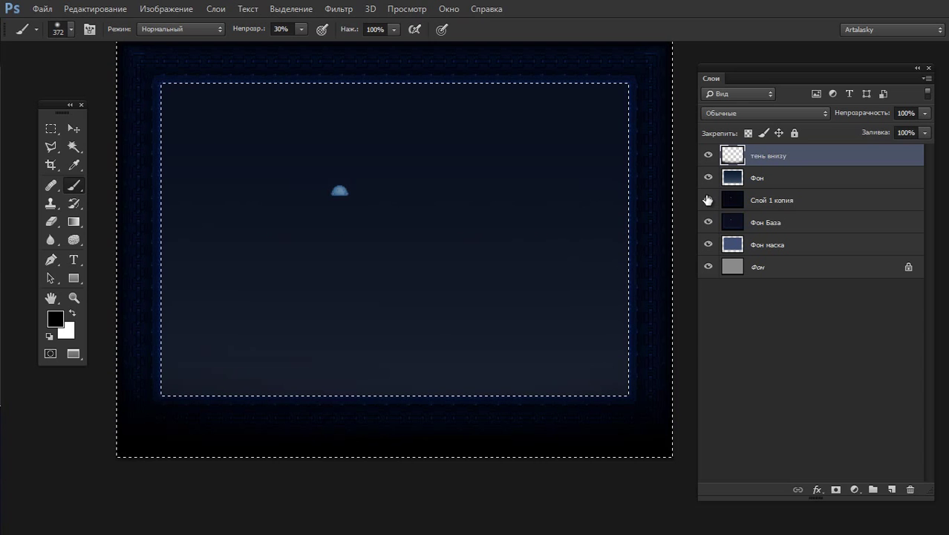
pyautogui.click(708, 199)
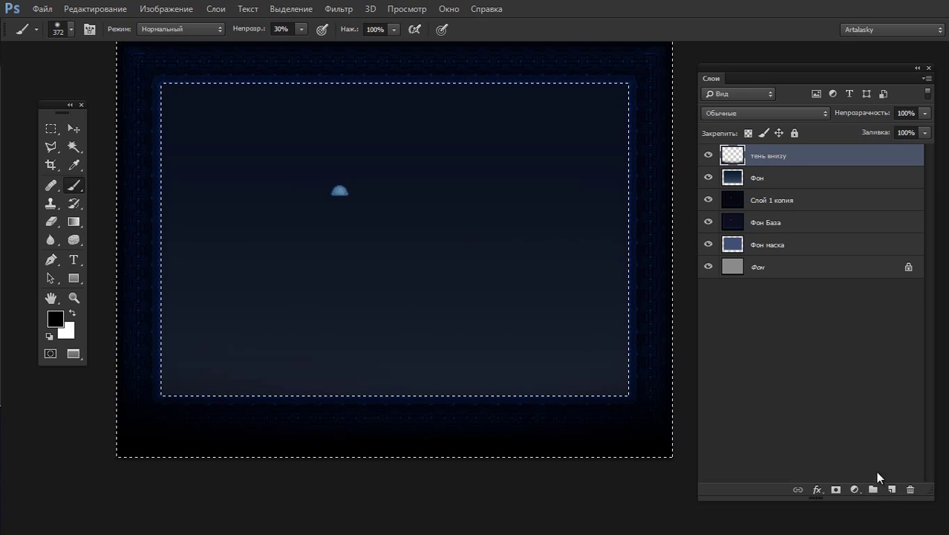
pyautogui.hotkey('ctrl', 'd')
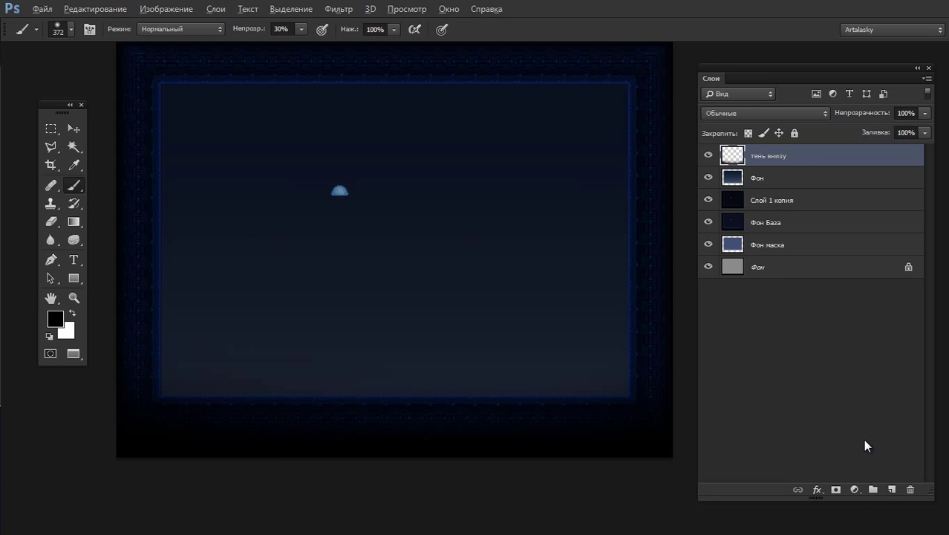
pyautogui.hotkey('alt', 'Tab')
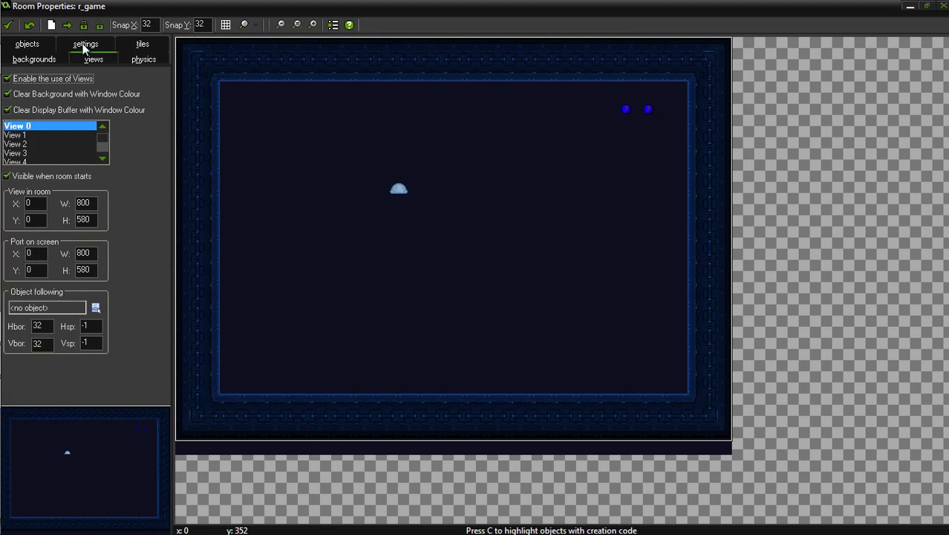
# Paint background0 dark and vertical wall tiles down the room
pyautogui.click(143, 46)
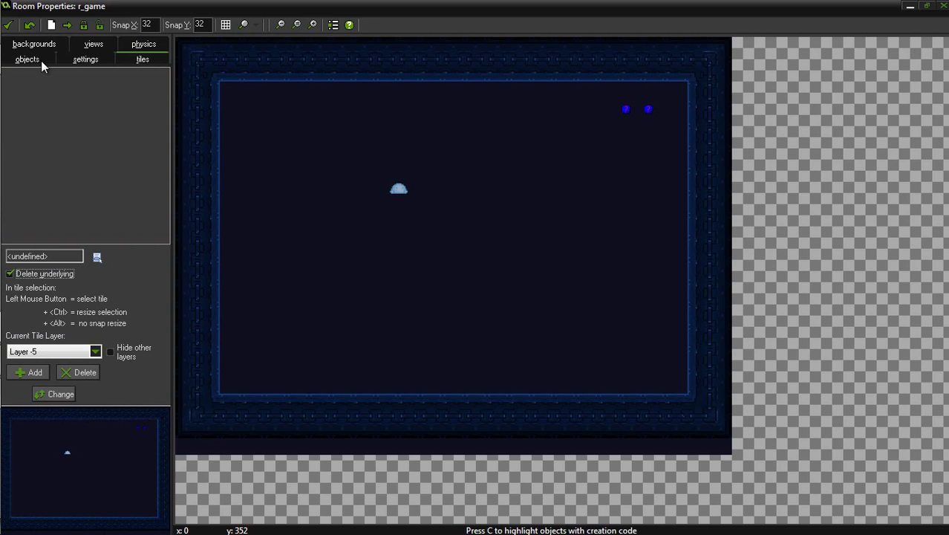
pyautogui.click(96, 257)
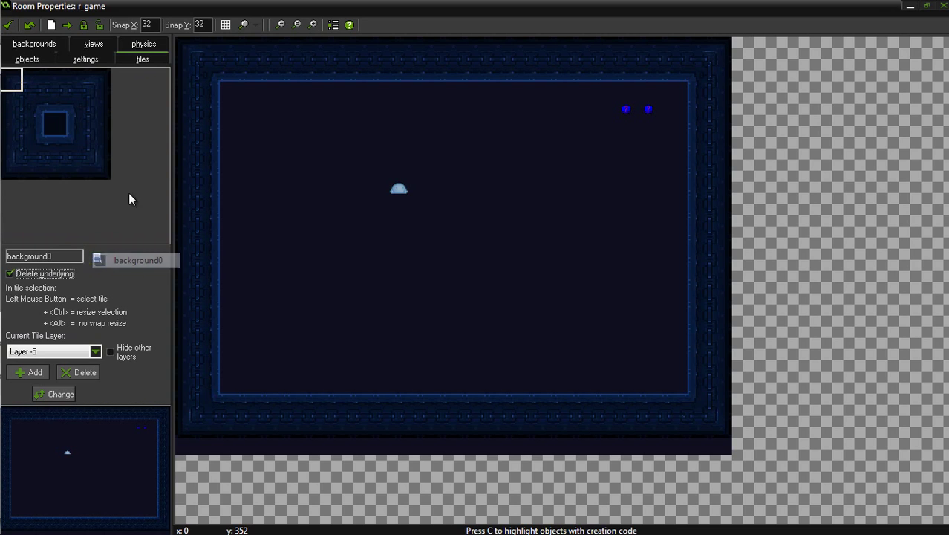
pyautogui.click(88, 108)
pyautogui.click(453, 226)
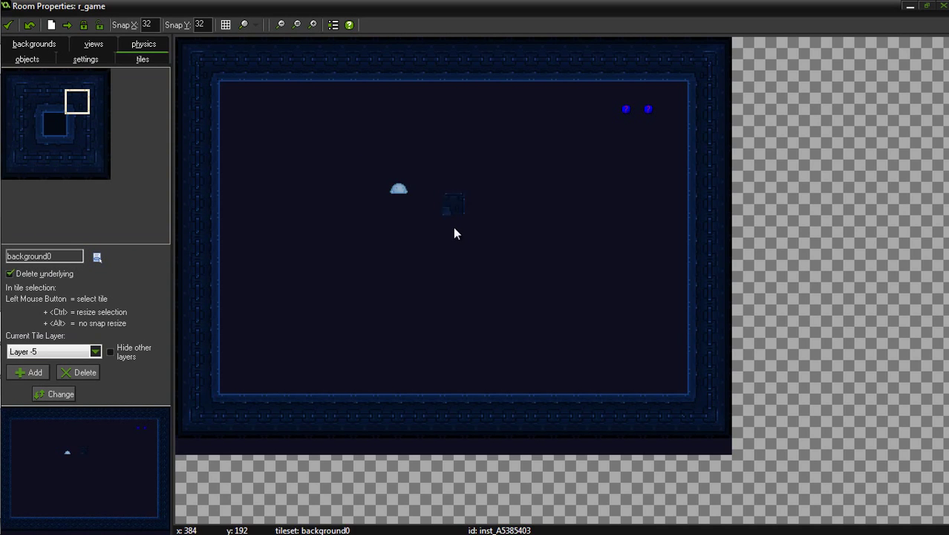
pyautogui.click(78, 124)
pyautogui.moveTo(449, 244); pyautogui.dragTo(467, 325)
# Delete the painted wall tiles and close the room properties window
pyautogui.rightClick(467, 284)
pyautogui.click(490, 295)
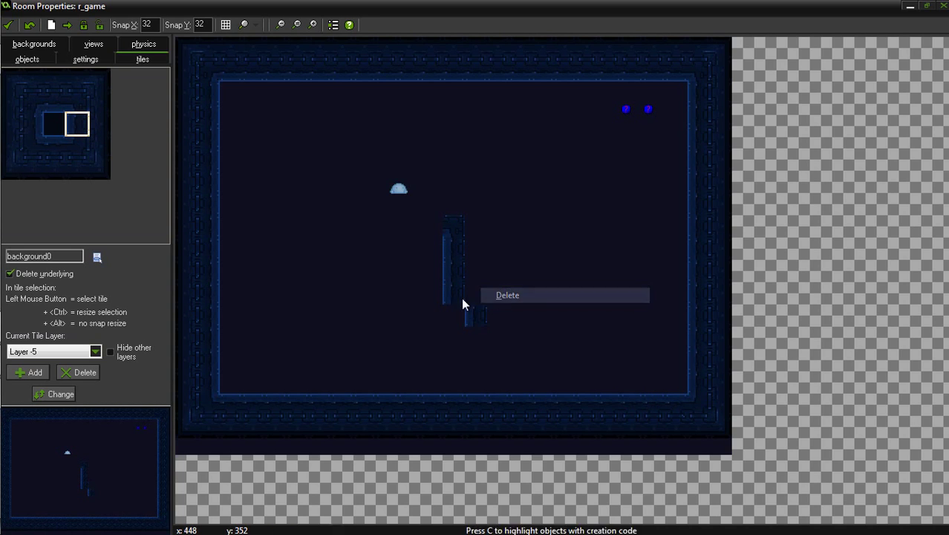
pyautogui.keyDown('shift'); pyautogui.rightClick(450, 253); pyautogui.keyUp('shift')
pyautogui.rightClick(475, 316)
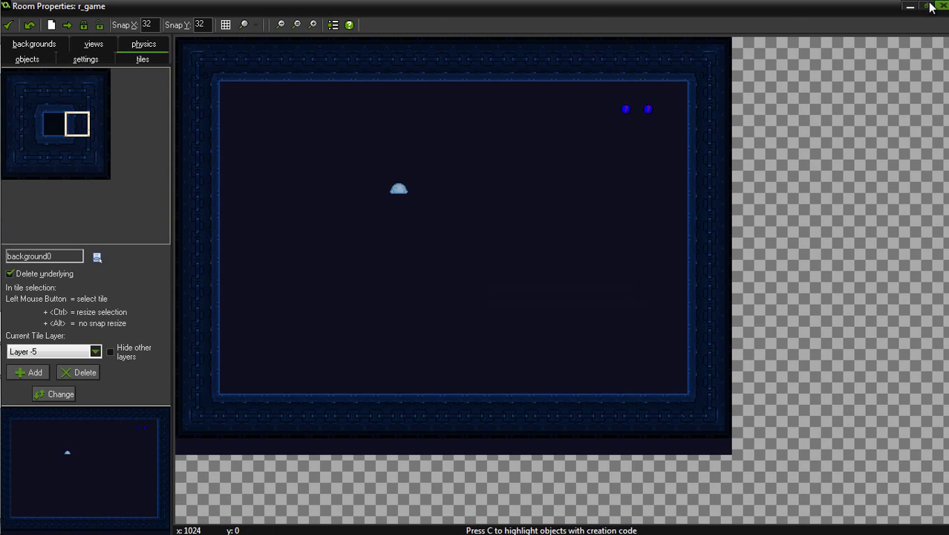
pyautogui.click(8, 25)
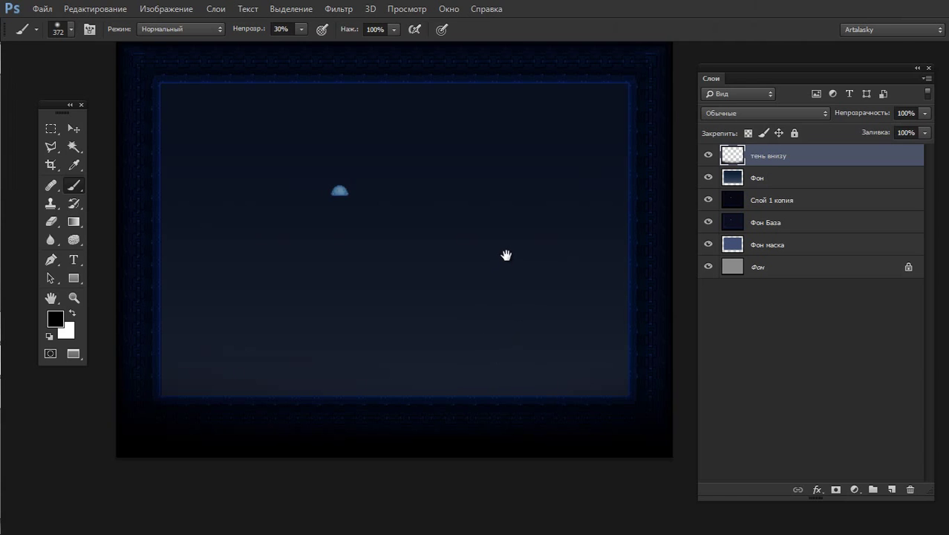
pyautogui.moveTo(504, 254); pyautogui.dragTo(495, 288)
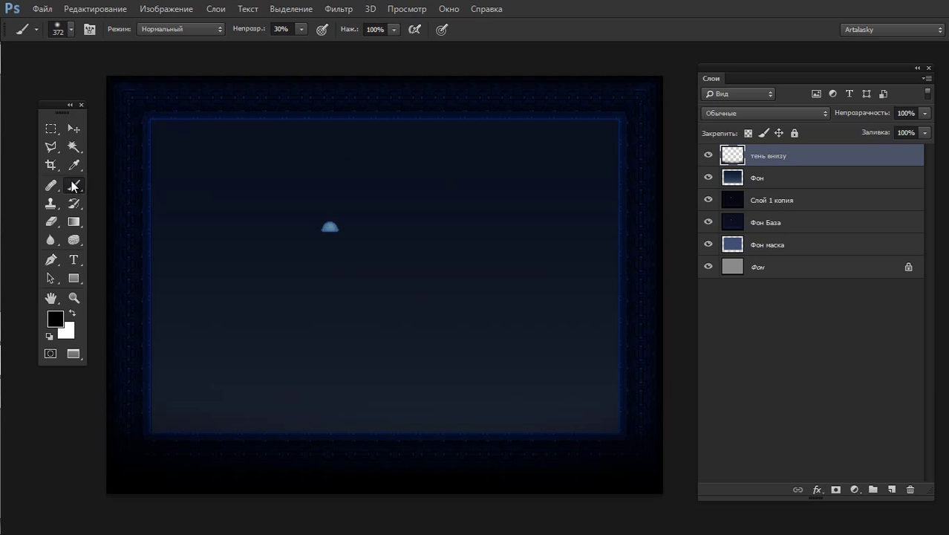
# Set a small 7 px brush from the brush preset picker
pyautogui.rightClick(246, 228)
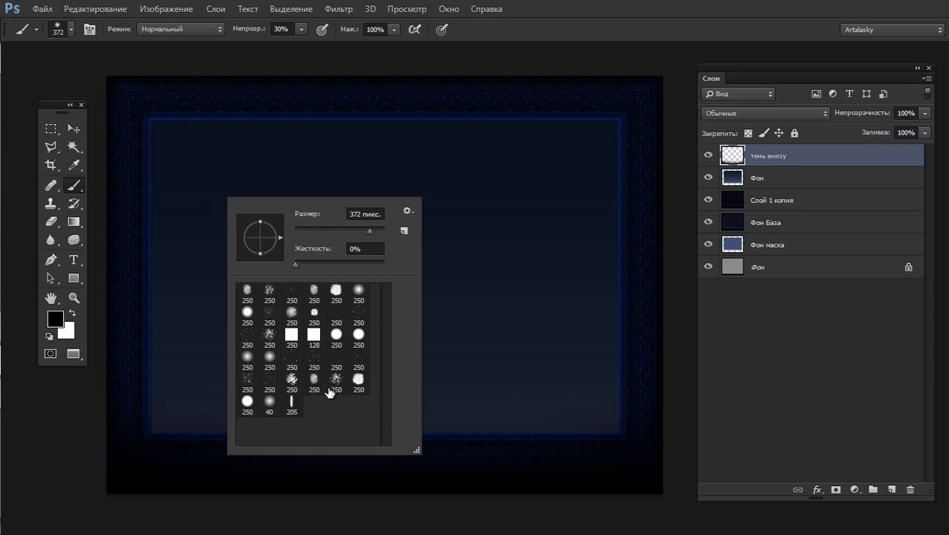
pyautogui.click(336, 380)
pyautogui.click(295, 230)
pyautogui.click(216, 212)
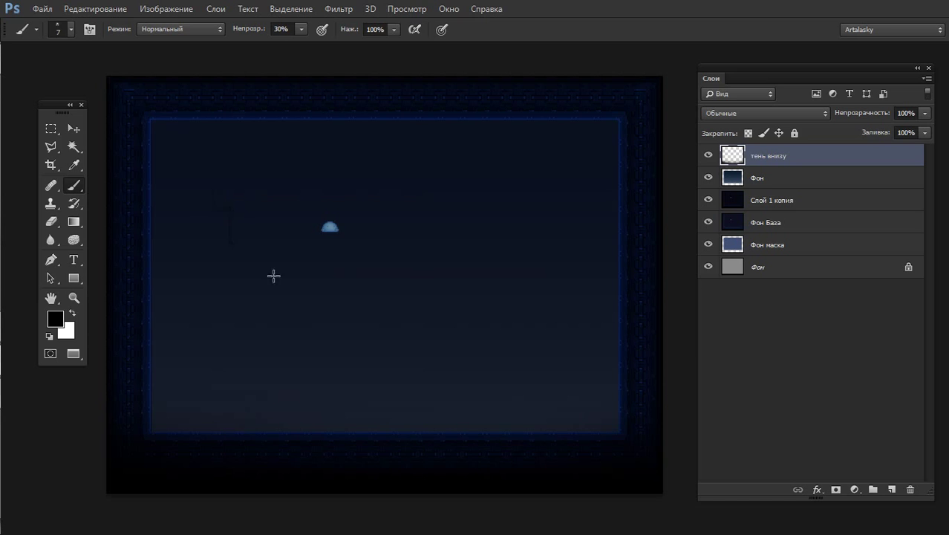
# Add a new empty layer Слой 1 and raise the brush opacity to 100%
pyautogui.click(891, 488)
pyautogui.moveTo(453, 260); pyautogui.dragTo(310, 341)
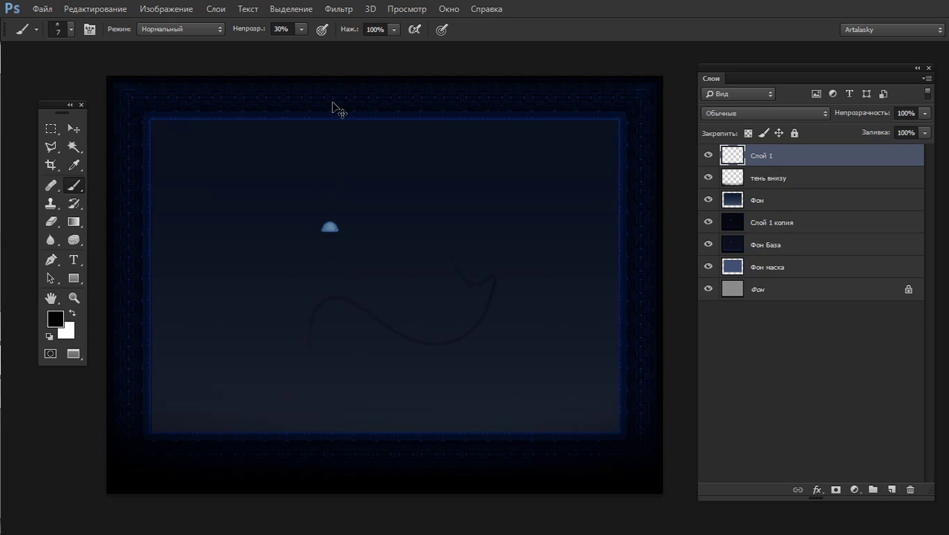
pyautogui.moveTo(302, 31); pyautogui.dragTo(334, 48)
pyautogui.moveTo(413, 231)
pyautogui.mouseDown()
pyautogui.moveTo(361, 345)
pyautogui.moveTo(250, 267)
pyautogui.mouseUp()
pyautogui.hotkey('ctrl', 'z')
# Try large black dabs with the 250 px hard round brush, undoing each
pyautogui.rightClick(380, 276)
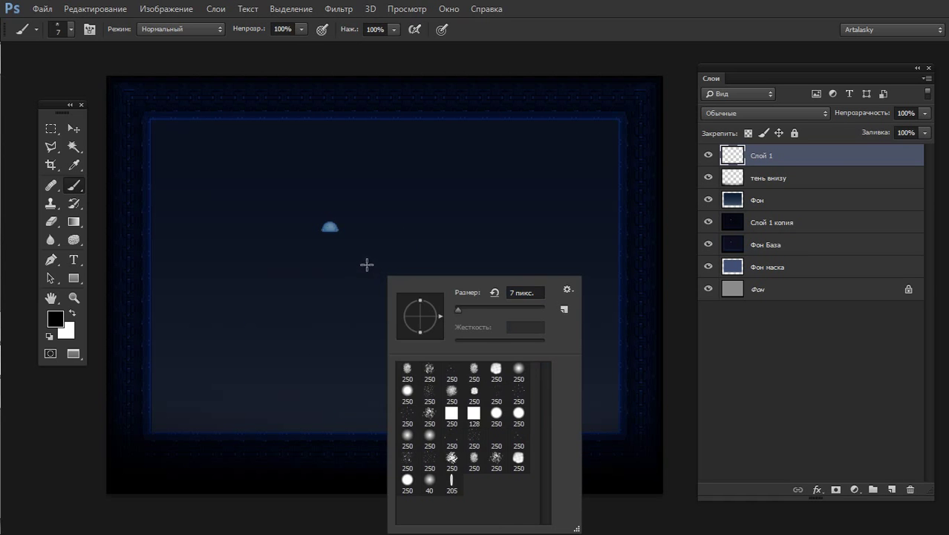
pyautogui.click(496, 413)
pyautogui.moveTo(436, 208)
pyautogui.mouseDown()
pyautogui.moveTo(487, 310)
pyautogui.moveTo(444, 275)
pyautogui.mouseUp()
pyautogui.hotkey('ctrl', 'z')
pyautogui.rightClick(444, 271)
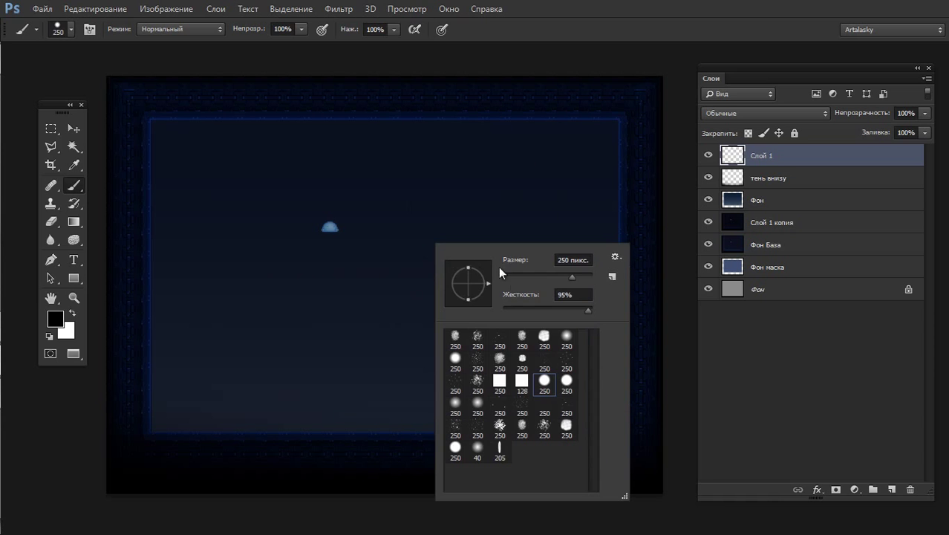
pyautogui.moveTo(437, 180)
pyautogui.mouseDown()
pyautogui.moveTo(470, 297)
pyautogui.moveTo(439, 267)
pyautogui.mouseUp()
pyautogui.hotkey('ctrl', 'z')
# Test thin curved strokes at brush sizes 9 and 6, undoing them
pyautogui.rightClick(447, 276)
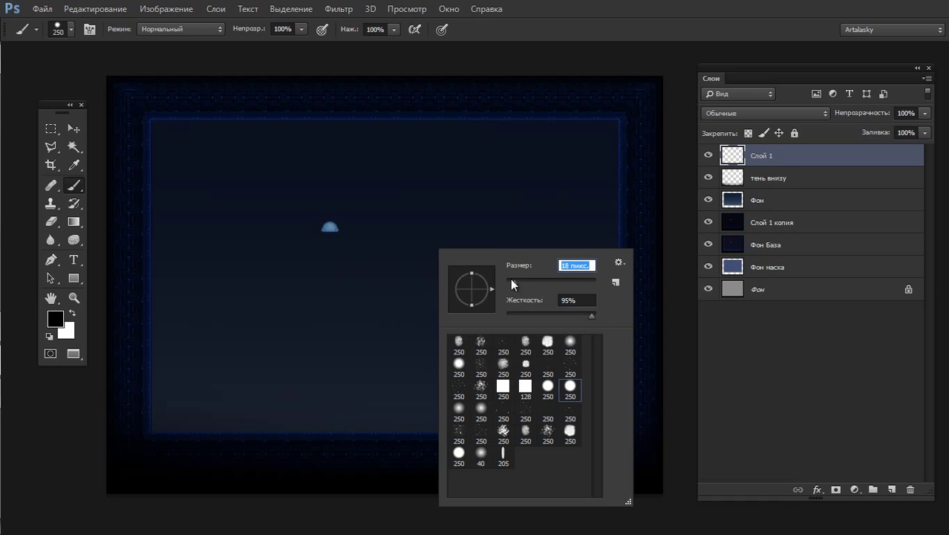
pyautogui.write('9')
pyautogui.moveTo(428, 158); pyautogui.dragTo(466, 326)
pyautogui.hotkey('ctrl', 'z')
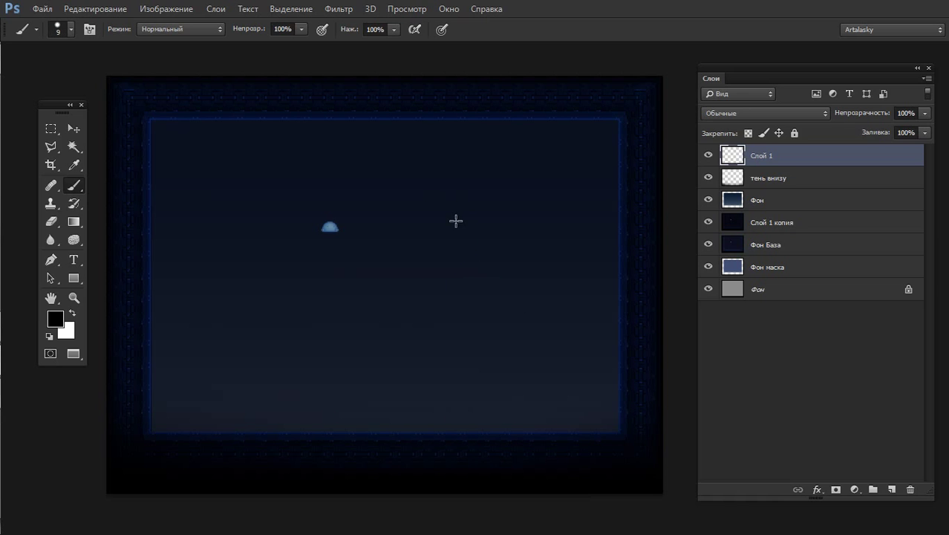
pyautogui.press('[')
pyautogui.press('[')
pyautogui.press('[')
pyautogui.moveTo(394, 176); pyautogui.dragTo(438, 316)
pyautogui.hotkey('ctrl', 'z')
# Switch to the Pencil tool and undo a large black test blob
pyautogui.rightClick(79, 185)
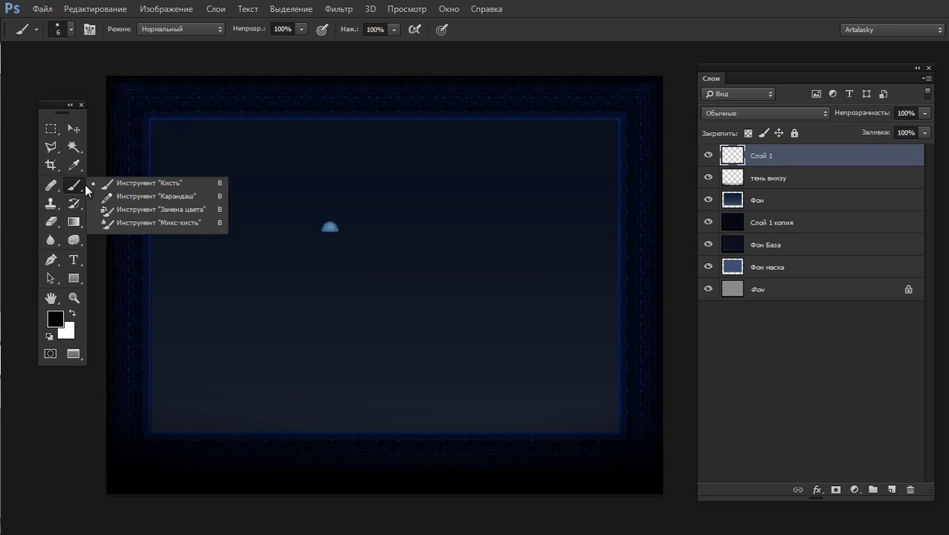
pyautogui.click(110, 194)
pyautogui.moveTo(275, 208); pyautogui.dragTo(305, 282)
pyautogui.hotkey('ctrl', 'z')
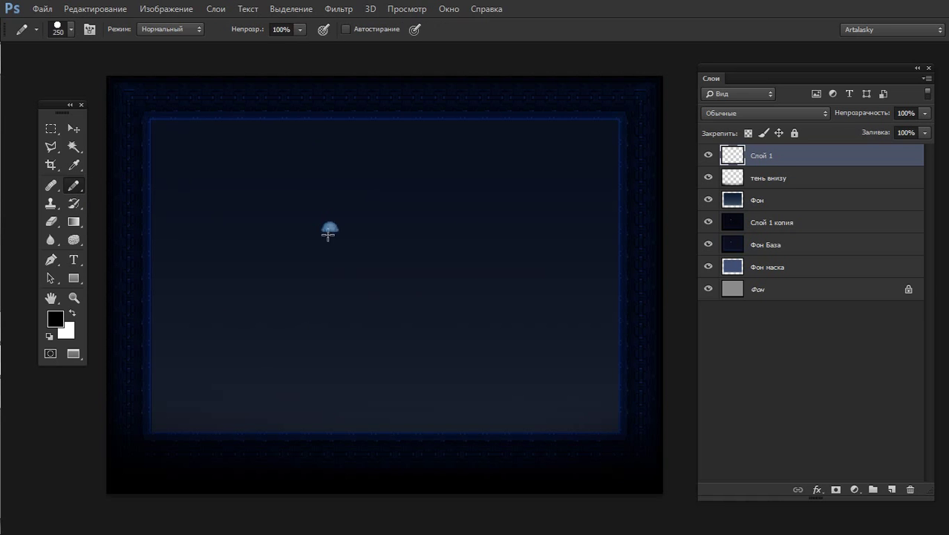
# Set the pencil to 57 px and paint a black blob inside the frame
pyautogui.rightClick(349, 223)
pyautogui.doubleClick(483, 243)
pyautogui.write('57')
pyautogui.press('Return')
pyautogui.moveTo(405, 178)
pyautogui.mouseDown()
pyautogui.moveTo(438, 190)
pyautogui.moveTo(425, 190)
pyautogui.moveTo(437, 231)
pyautogui.mouseUp()
pyautogui.keyDown('ctrl'); pyautogui.click(408, 201); pyautogui.keyUp('ctrl')
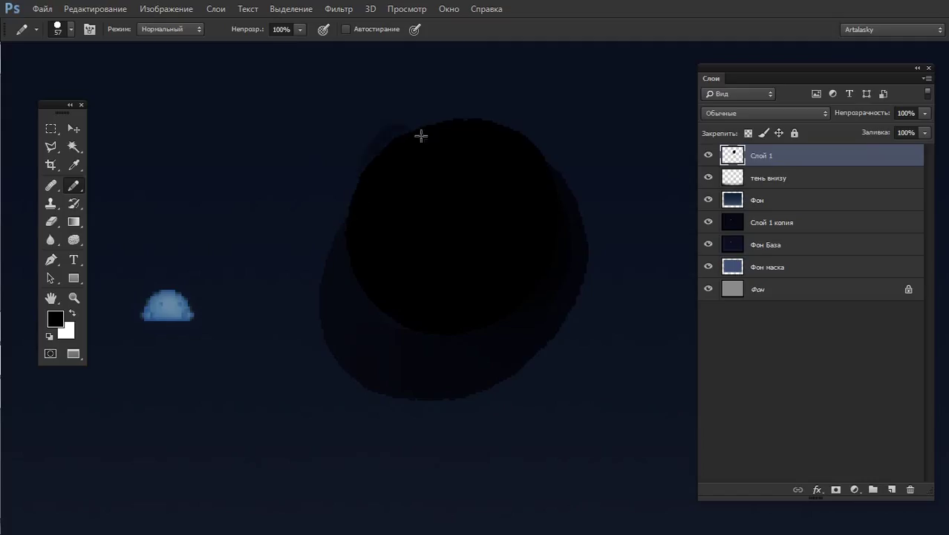
pyautogui.moveTo(472, 139)
pyautogui.mouseDown()
pyautogui.moveTo(370, 161)
pyautogui.moveTo(354, 230)
pyautogui.mouseUp()
pyautogui.hotkey('ctrl', 'z')
# Try the soft brush at 92 px, undoing the large dark dab
pyautogui.rightClick(385, 184)
pyautogui.press('Escape')
pyautogui.hotkey('shift', 'b')
pyautogui.hotkey('shift', 'b')
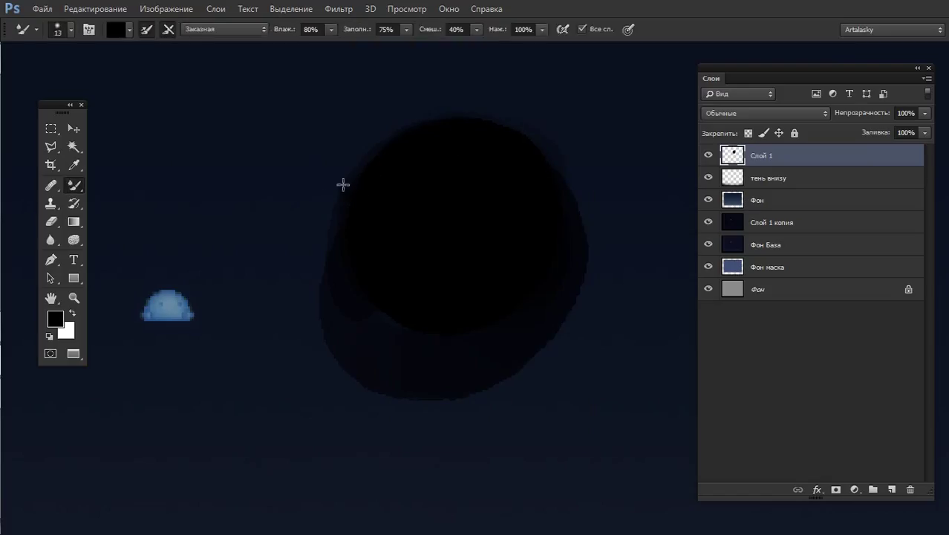
pyautogui.hotkey('shift', 'b')
pyautogui.moveTo(236, 183)
pyautogui.mouseDown()
pyautogui.moveTo(216, 229)
pyautogui.moveTo(226, 189)
pyautogui.moveTo(239, 214)
pyautogui.moveTo(239, 161)
pyautogui.moveTo(314, 205)
pyautogui.moveTo(290, 195)
pyautogui.moveTo(266, 201)
pyautogui.mouseUp()
pyautogui.rightClick(243, 184)
pyautogui.doubleClick(381, 197)
pyautogui.write('92')
pyautogui.press('Return')
pyautogui.click(229, 193)
pyautogui.hotkey('ctrl', 'z')
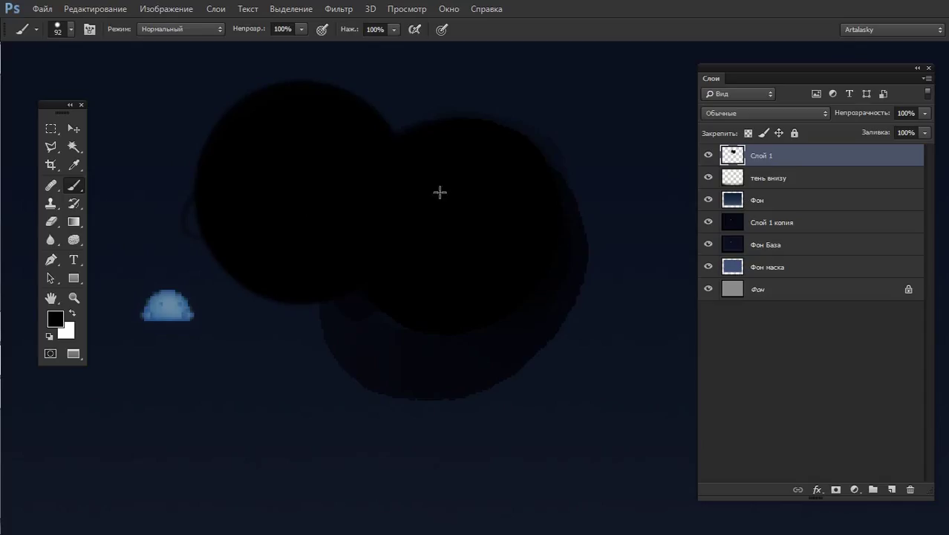
# Return to the pencil and extend and darken the dark circles
pyautogui.hotkey('shift', 'b')
pyautogui.moveTo(493, 112); pyautogui.dragTo(408, 110)
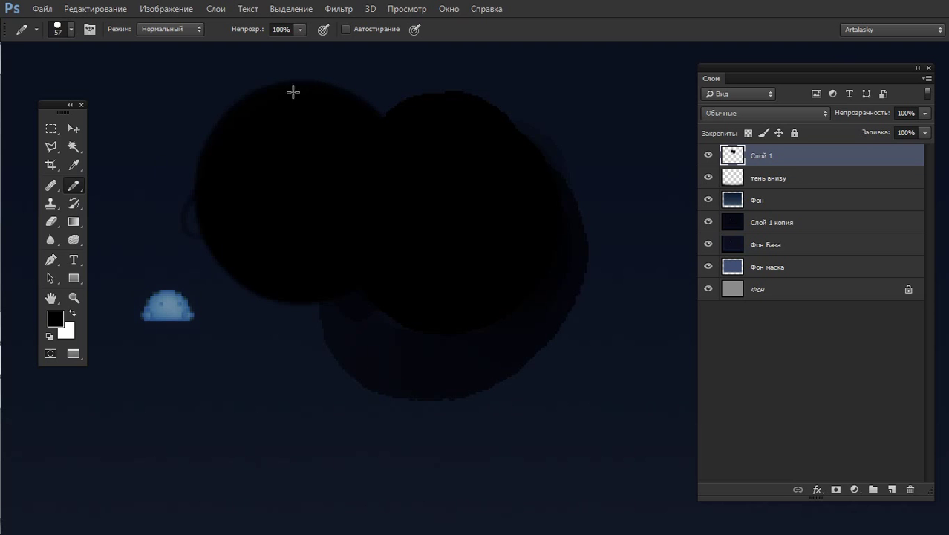
pyautogui.keyDown('alt'); pyautogui.click(448, 241); pyautogui.keyUp('alt')
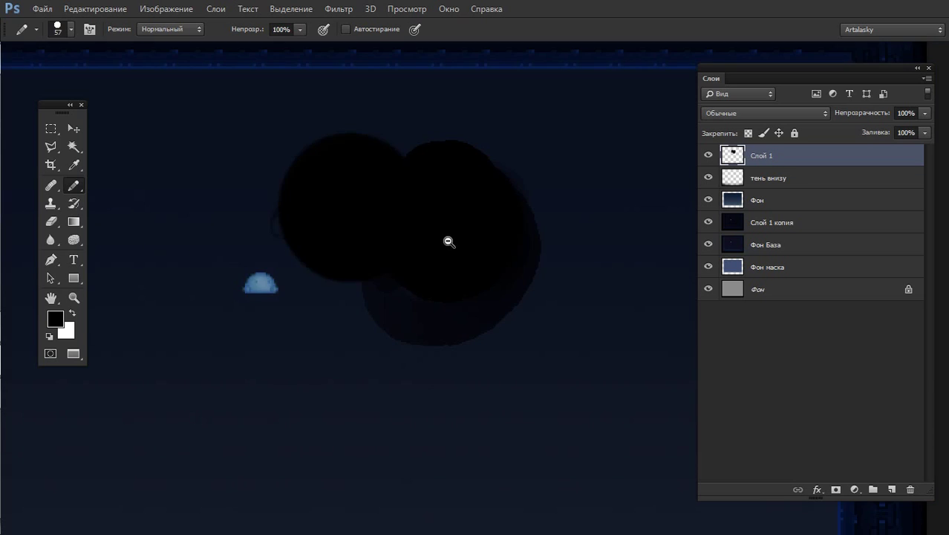
pyautogui.click(418, 280)
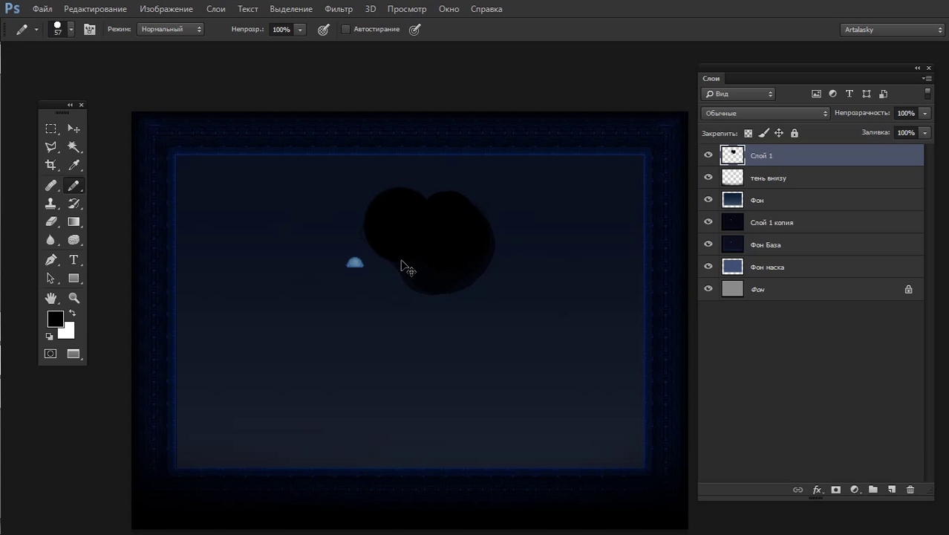
# Clear all the blobs from Слой 1 and drop the selection
pyautogui.hotkey('ctrl', 'a')
pyautogui.press('Delete')
pyautogui.hotkey('ctrl', 'd')
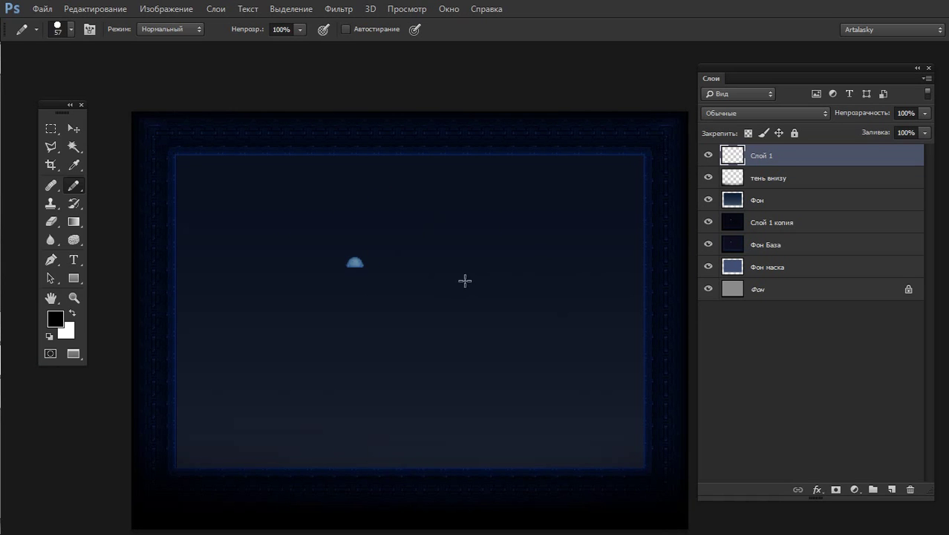
pyautogui.scroll(-3, 373, 392)
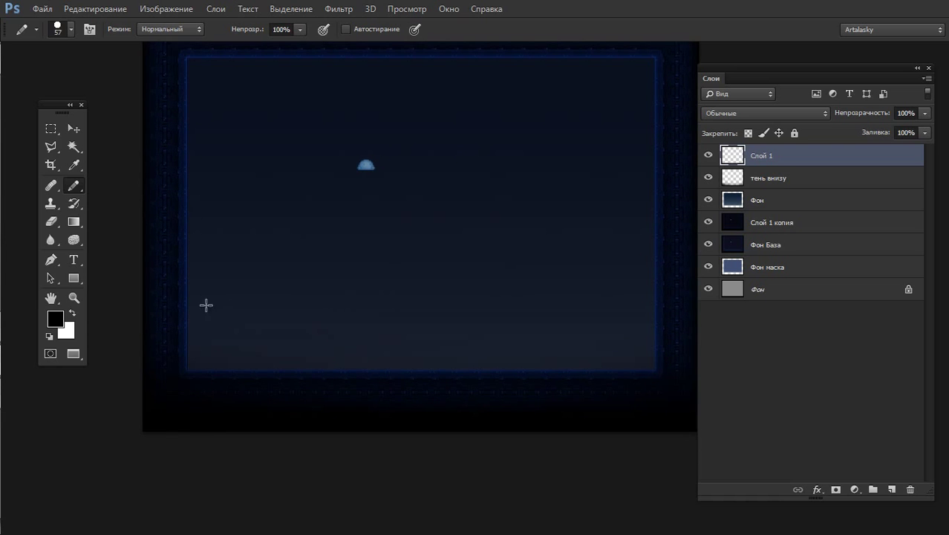
# Stamp a dark round lamp on the frame's top border, right of the first
pyautogui.moveTo(378, 206); pyautogui.dragTo(362, 227)
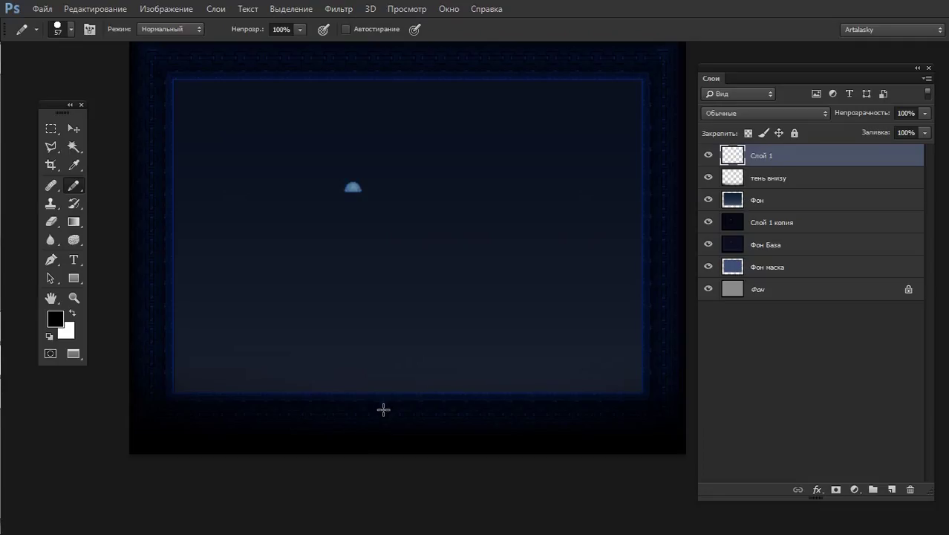
pyautogui.click(283, 60)
pyautogui.moveTo(531, 108); pyautogui.dragTo(537, 126)
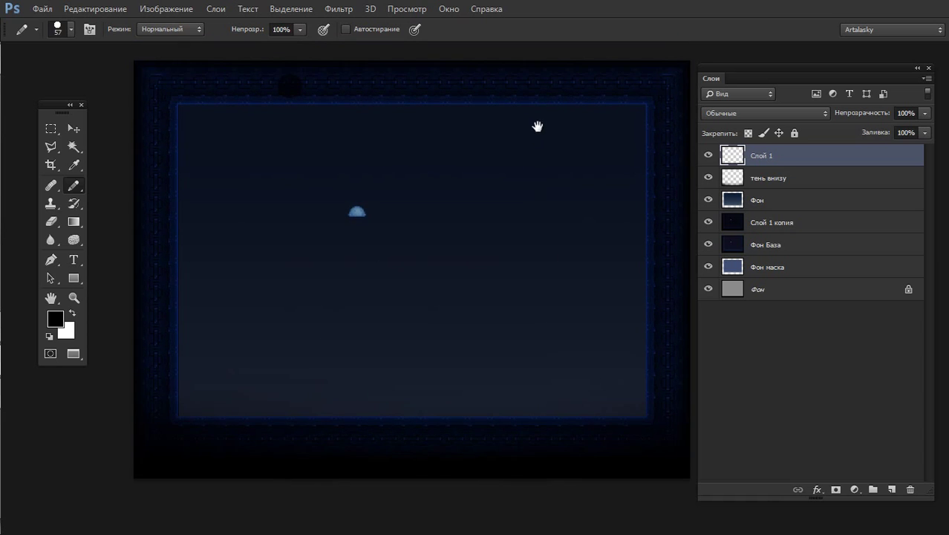
pyautogui.click(542, 84)
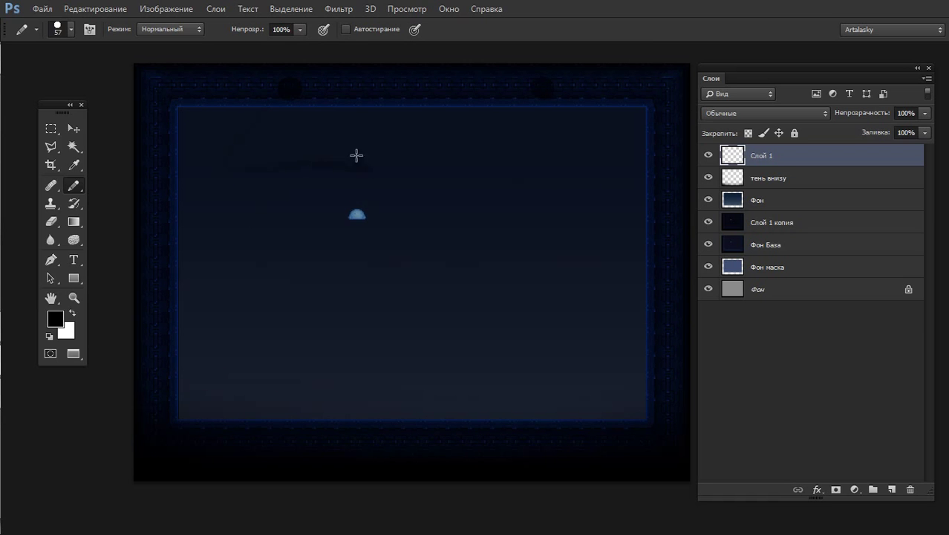
# Try triangle guide lines under the right lamp, undo them, and check brush settings
pyautogui.keyDown('shift'); pyautogui.click(293, 88); pyautogui.keyUp('shift')
pyautogui.keyDown('shift'); pyautogui.click(541, 87); pyautogui.keyUp('shift')
pyautogui.hotkey('ctrl', 'alt', 'z')
pyautogui.hotkey('ctrl', 'alt', 'z')
pyautogui.hotkey('ctrl', 'alt', 'z')
pyautogui.rightClick(300, 198)
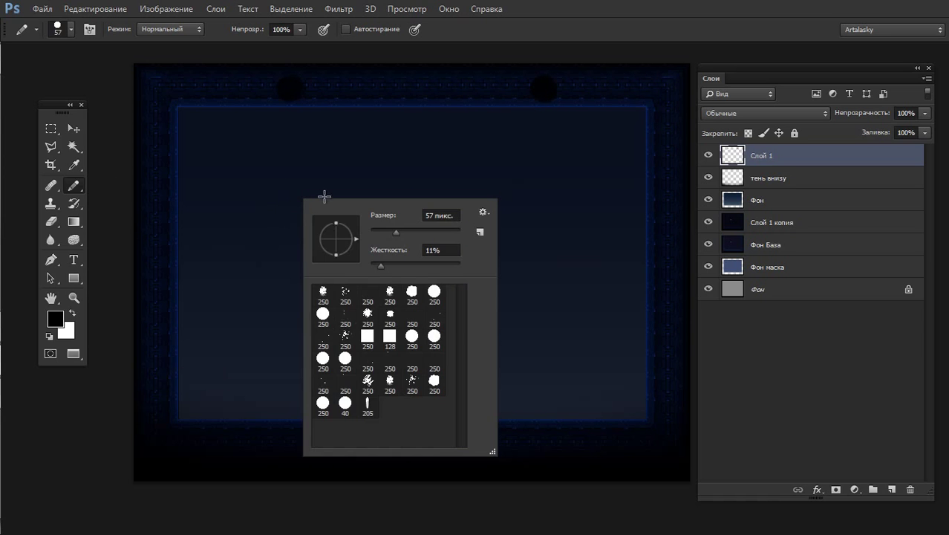
pyautogui.click(79, 184)
# Switch to the soft Brush and add a new layer in Linear Dodge (Add) mode
pyautogui.rightClick(75, 188)
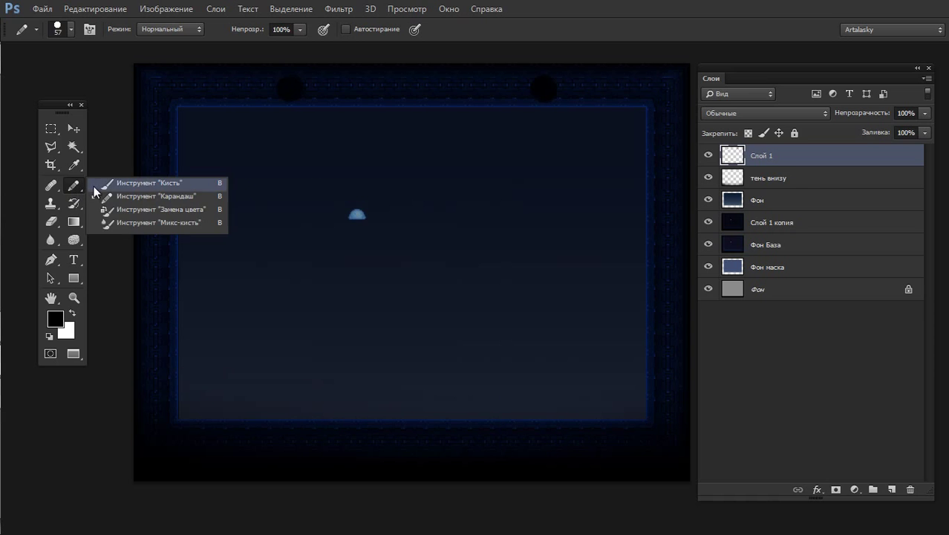
pyautogui.click(141, 183)
pyautogui.moveTo(282, 98); pyautogui.dragTo(231, 175)
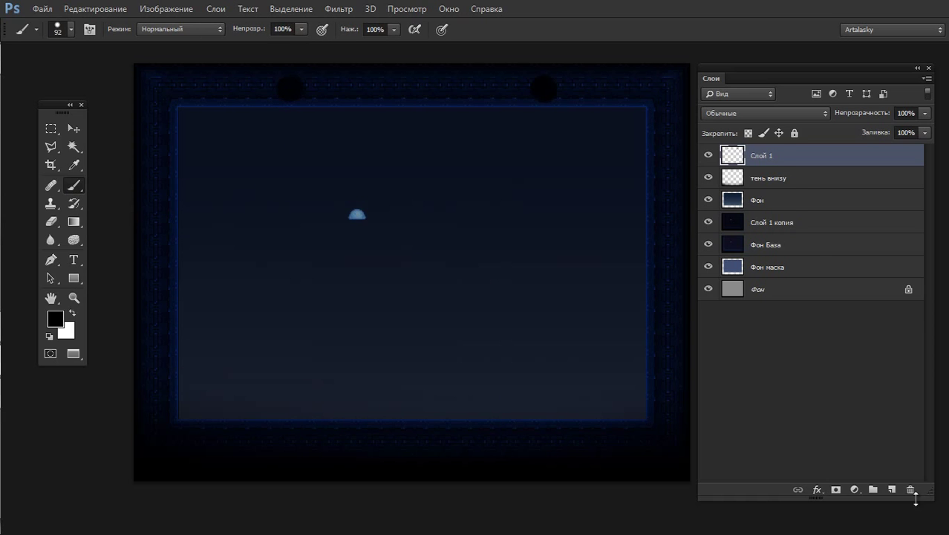
pyautogui.click(891, 489)
pyautogui.click(776, 113)
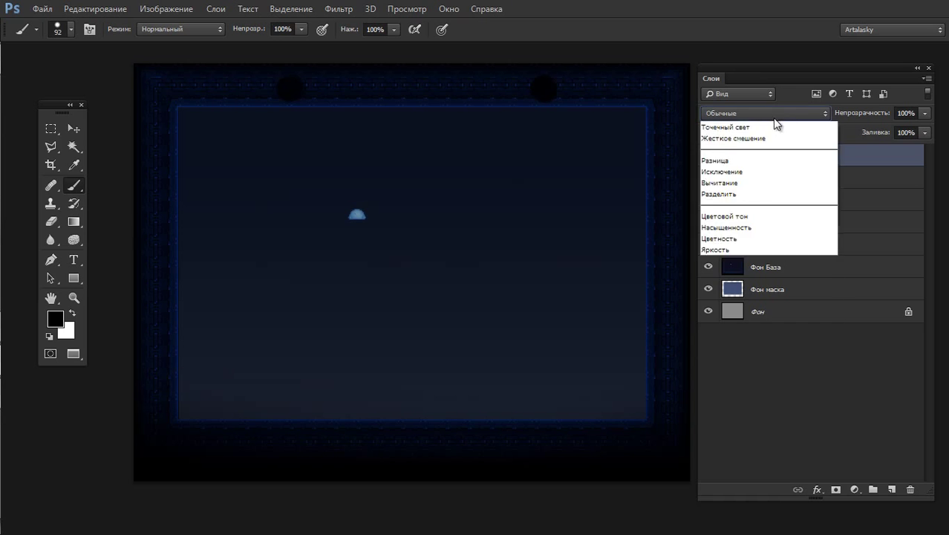
pyautogui.click(747, 260)
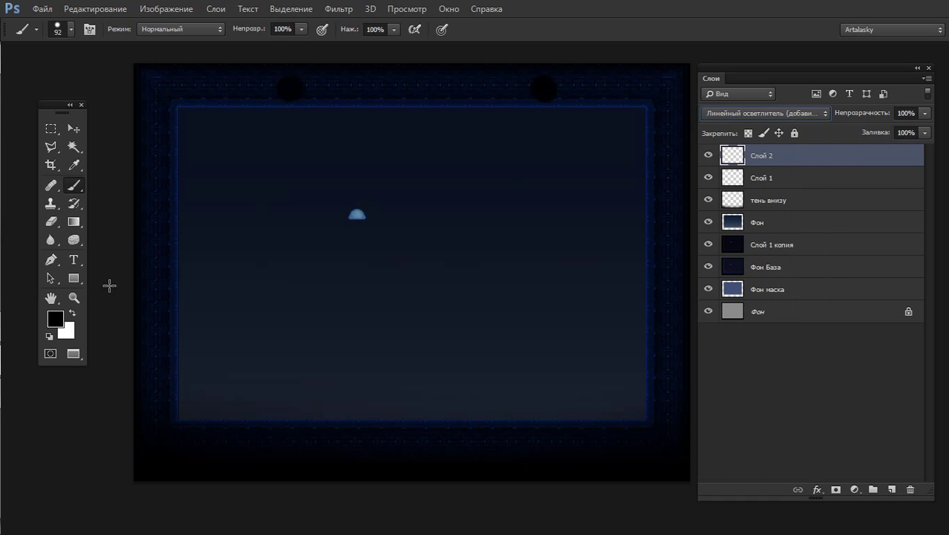
# Set the foreground colour to orange c58623, undoing a test stroke
pyautogui.click(57, 320)
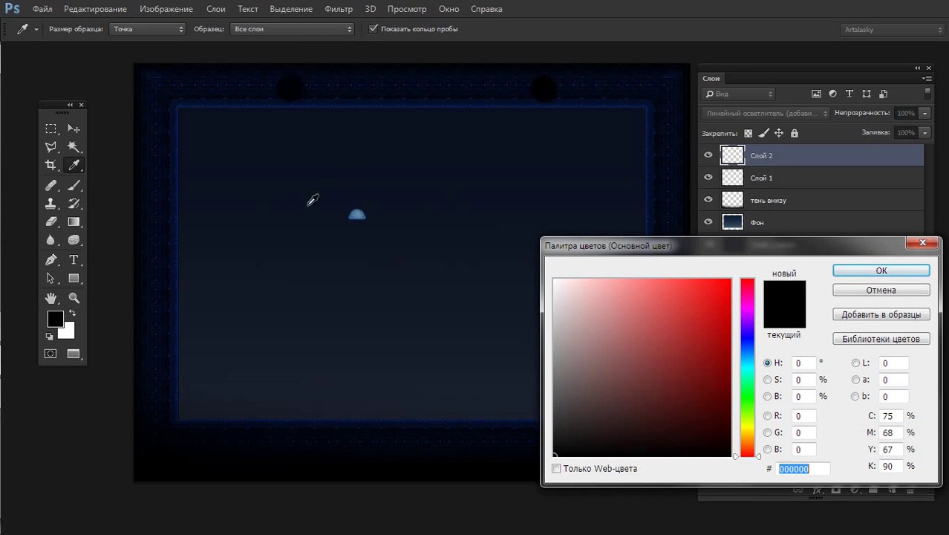
pyautogui.click(747, 429)
pyautogui.moveTo(632, 340); pyautogui.dragTo(677, 328)
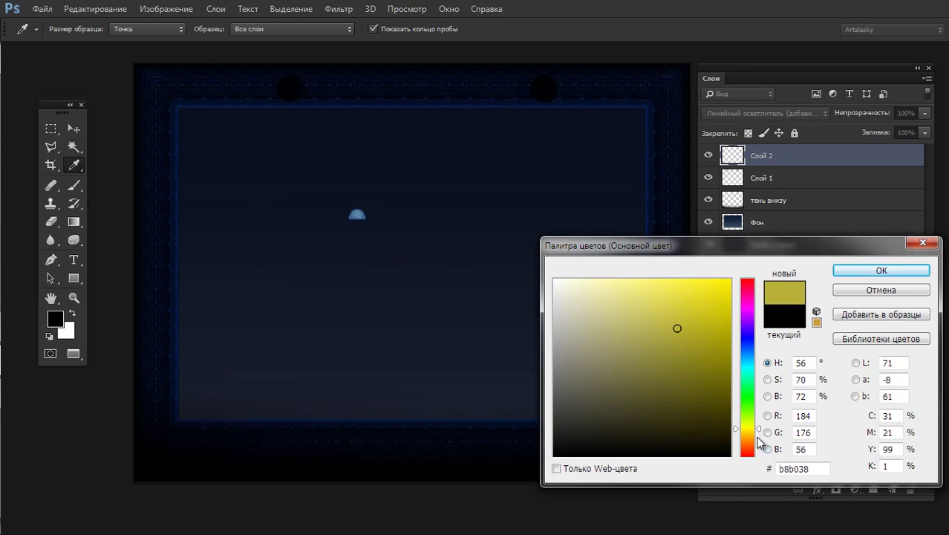
pyautogui.click(759, 437)
pyautogui.click(758, 438)
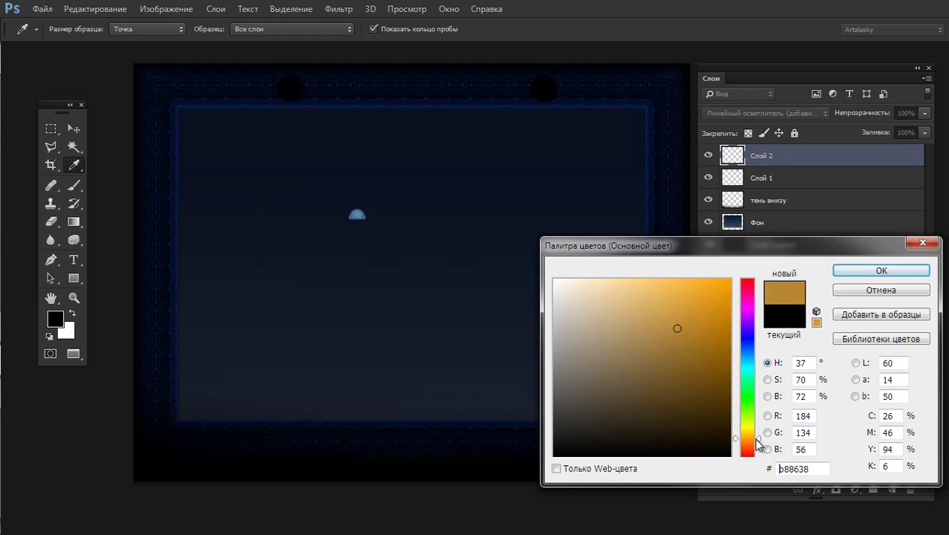
pyautogui.moveTo(705, 353); pyautogui.dragTo(698, 322)
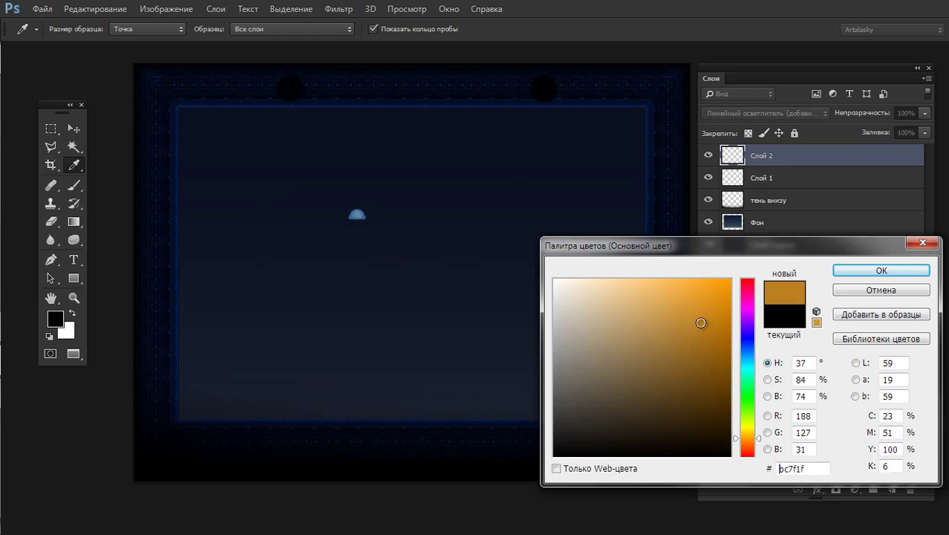
pyautogui.click(881, 270)
pyautogui.press('b')
pyautogui.moveTo(546, 90)
pyautogui.mouseDown()
pyautogui.moveTo(514, 160)
pyautogui.moveTo(536, 127)
pyautogui.moveTo(527, 174)
pyautogui.mouseUp()
pyautogui.hotkey('ctrl', 'z')
pyautogui.hotkey('ctrl', 'z')
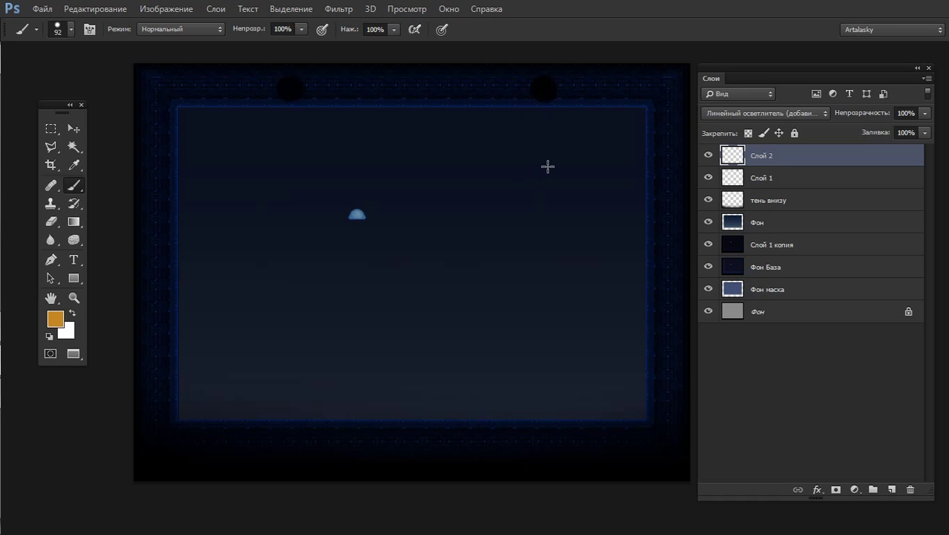
# Lasso a triangle down from the right lamp and paint it solid orange
pyautogui.press('l')
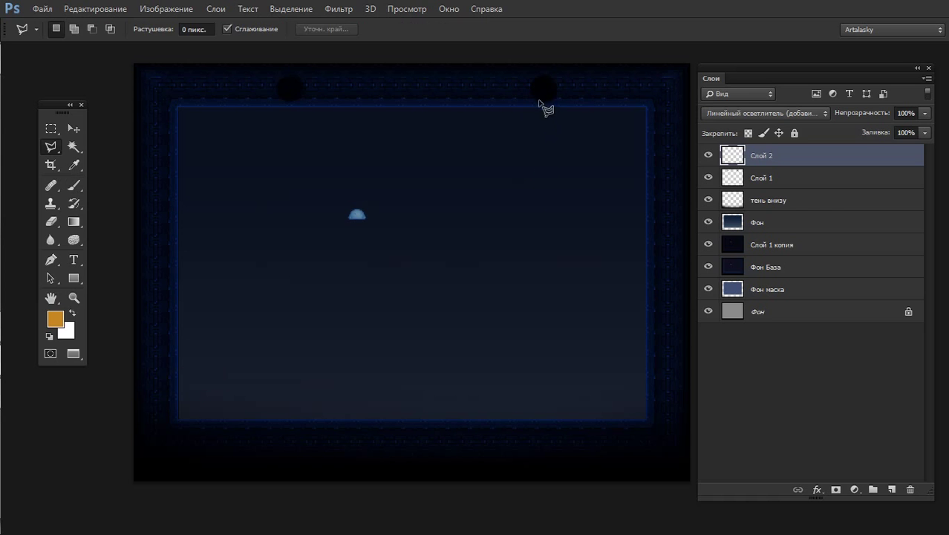
pyautogui.click(531, 95)
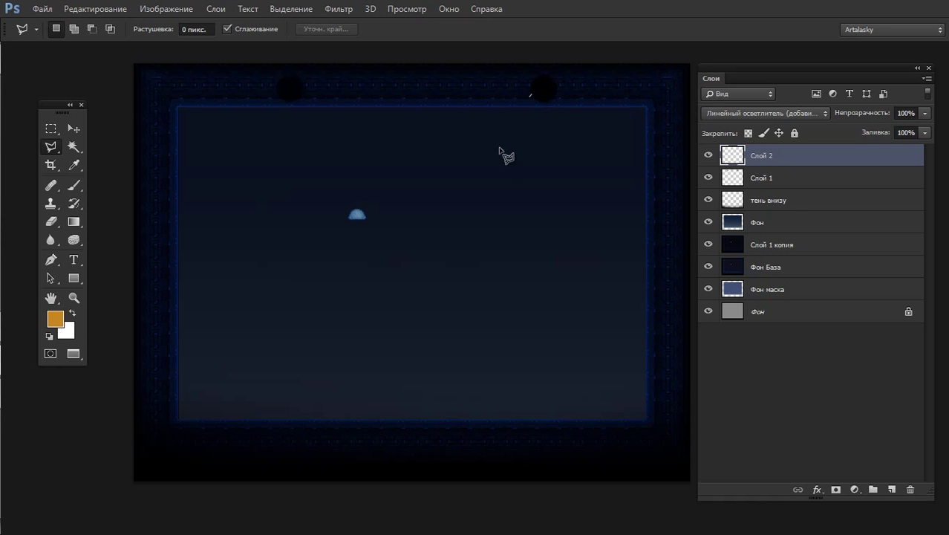
pyautogui.click(462, 199)
pyautogui.click(617, 199)
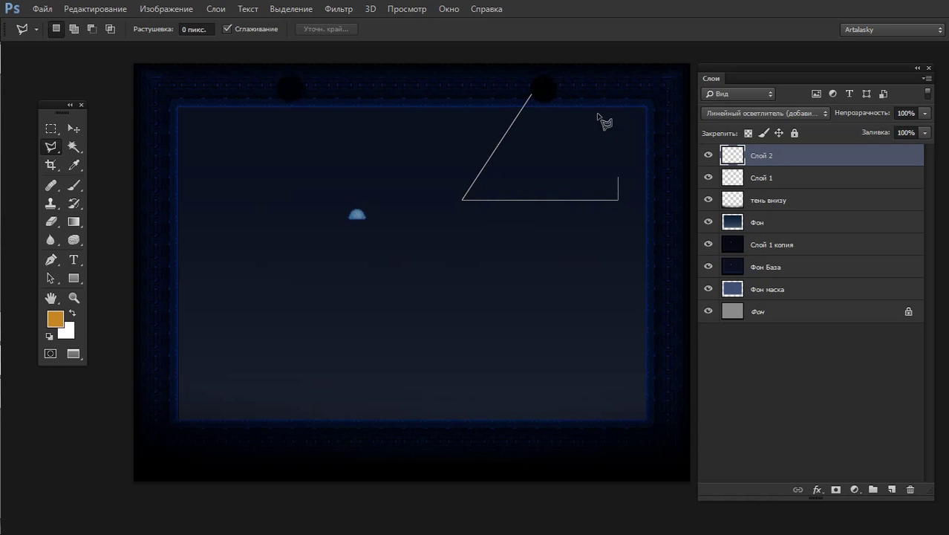
pyautogui.click(533, 96)
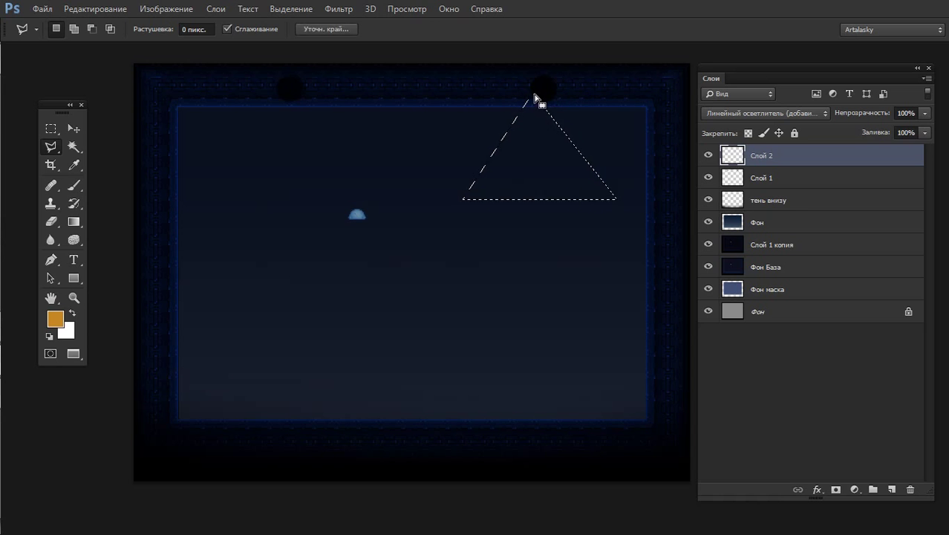
pyautogui.press('b')
pyautogui.moveTo(449, 203)
pyautogui.mouseDown()
pyautogui.moveTo(557, 116)
pyautogui.moveTo(462, 193)
pyautogui.moveTo(462, 216)
pyautogui.moveTo(536, 225)
pyautogui.moveTo(620, 191)
pyautogui.mouseUp()
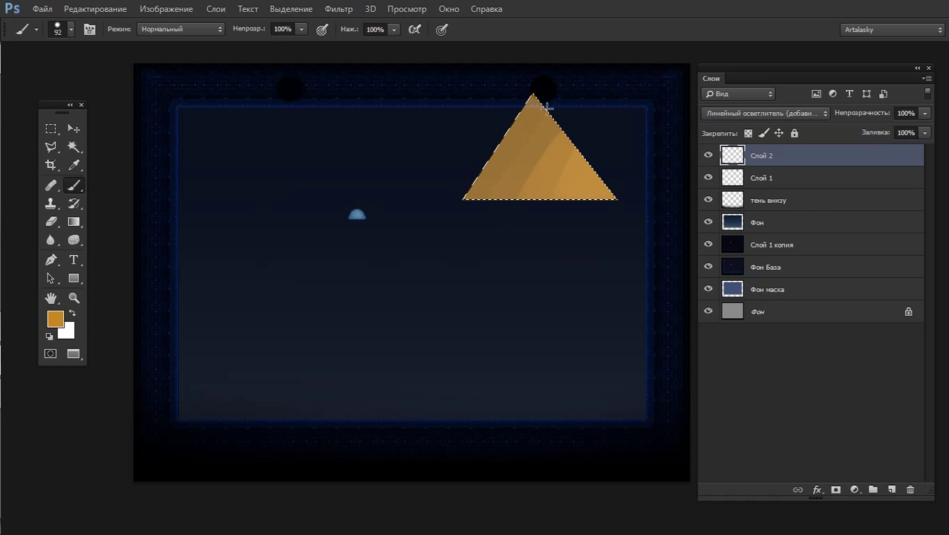
pyautogui.moveTo(547, 107)
pyautogui.mouseDown()
pyautogui.moveTo(483, 197)
pyautogui.moveTo(562, 191)
pyautogui.moveTo(497, 169)
pyautogui.moveTo(467, 194)
pyautogui.mouseUp()
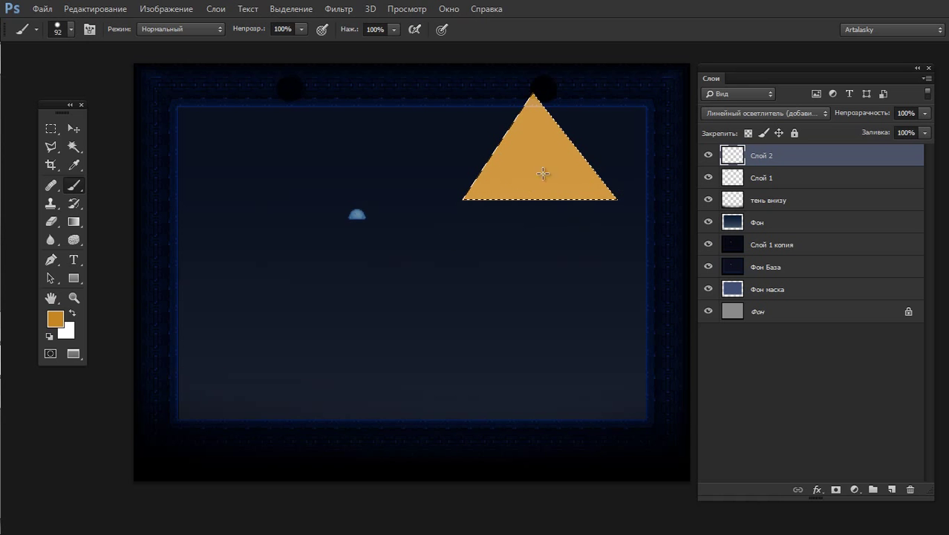
# Switch to the Eraser and select its size value
pyautogui.press('e')
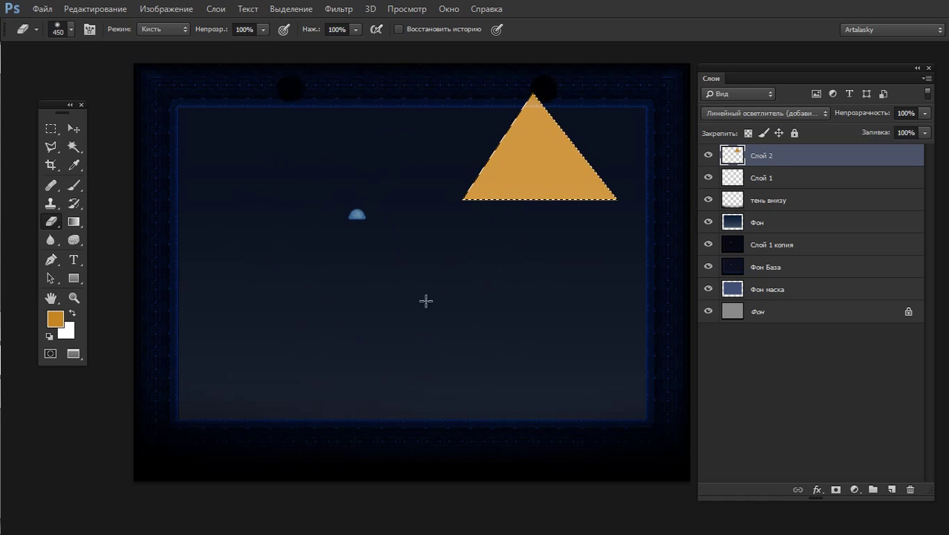
pyautogui.rightClick(490, 271)
pyautogui.doubleClick(638, 282)
pyautogui.write('216 пикс.')
pyautogui.press('Return')
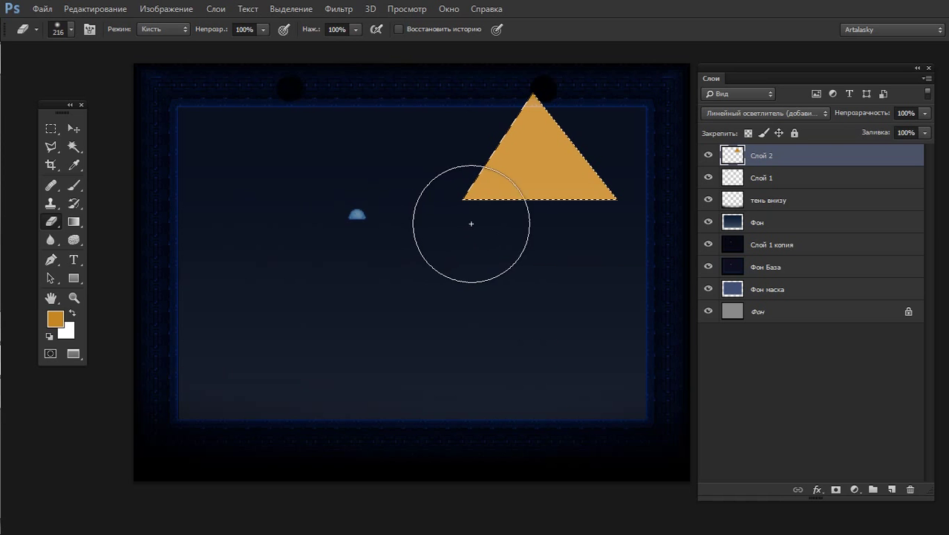
pyautogui.moveTo(595, 250); pyautogui.dragTo(367, 270)
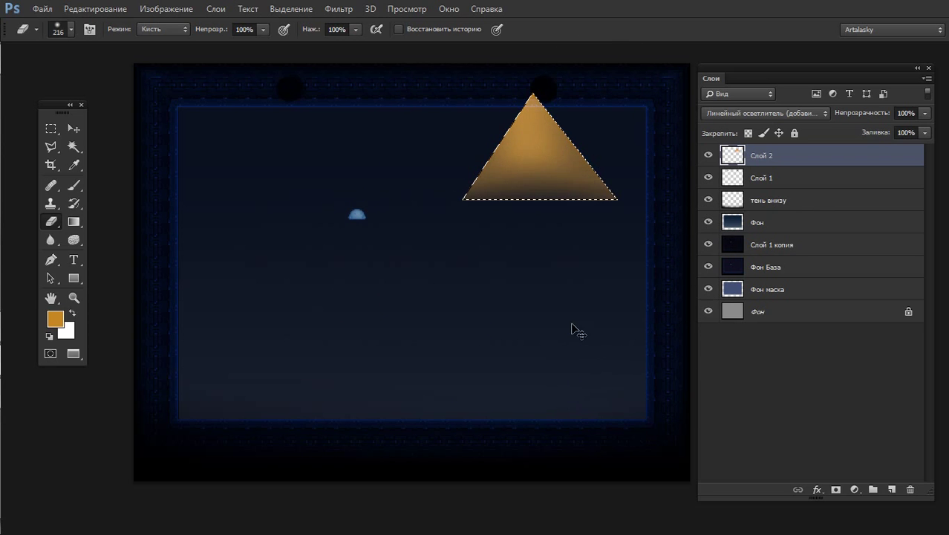
pyautogui.hotkey('ctrl', 'd')
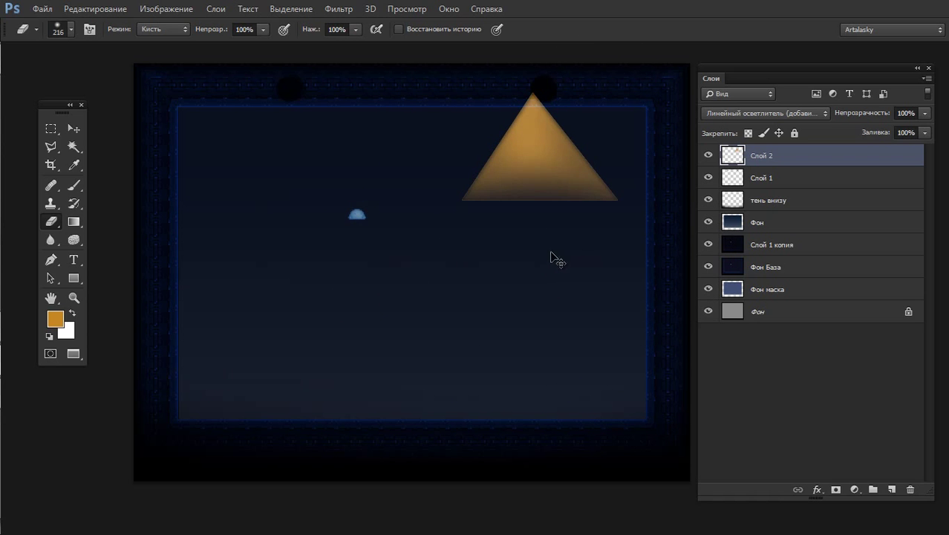
pyautogui.click(708, 155)
pyautogui.hotkey('ctrl', 'shift', 'd')
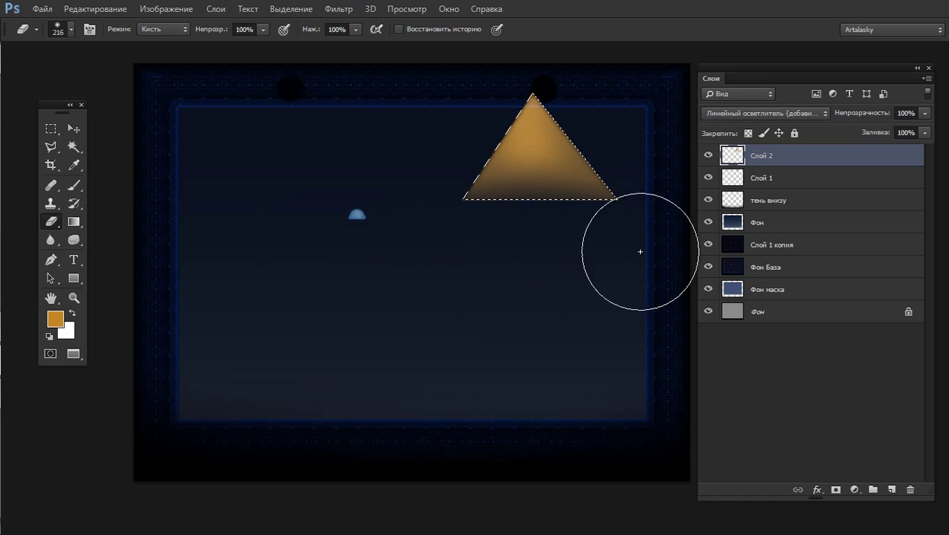
pyautogui.hotkey('ctrl', 'z')
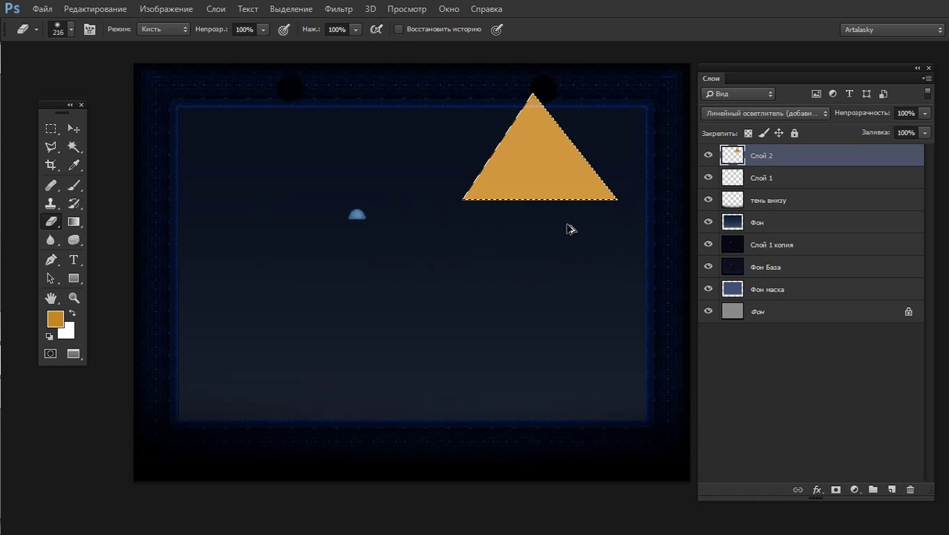
pyautogui.hotkey('ctrl', 'z')
pyautogui.hotkey('ctrl', 'z')
pyautogui.hotkey('ctrl', 'd')
pyautogui.click(347, 10)
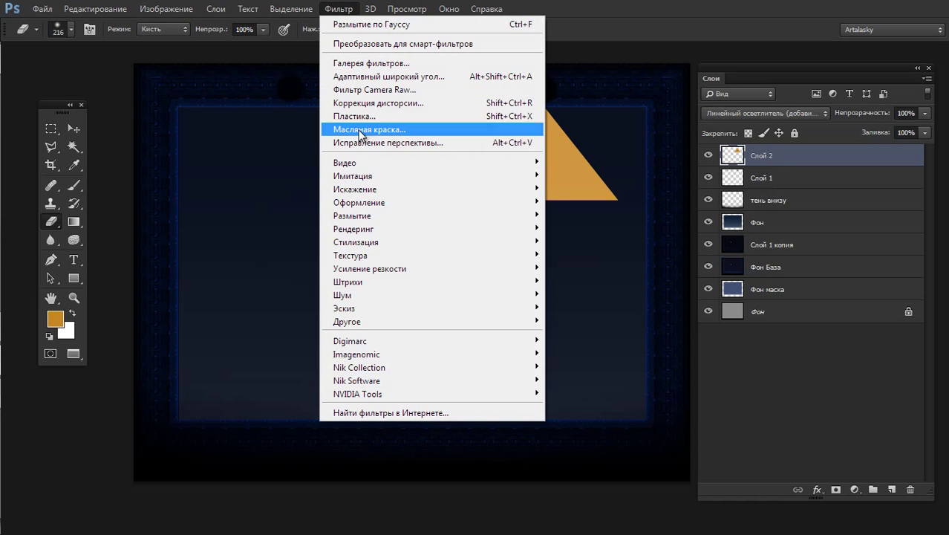
pyautogui.click(360, 22)
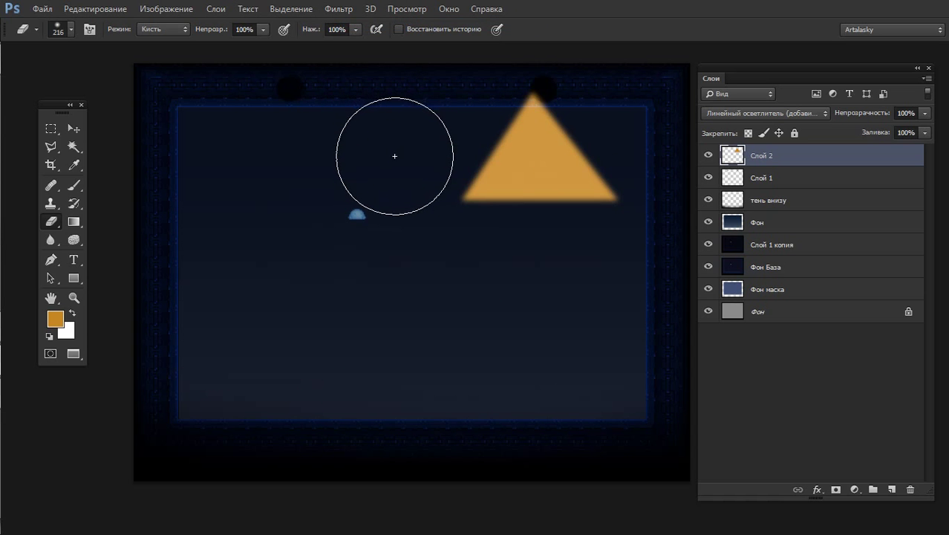
pyautogui.hotkey('ctrl', 'z')
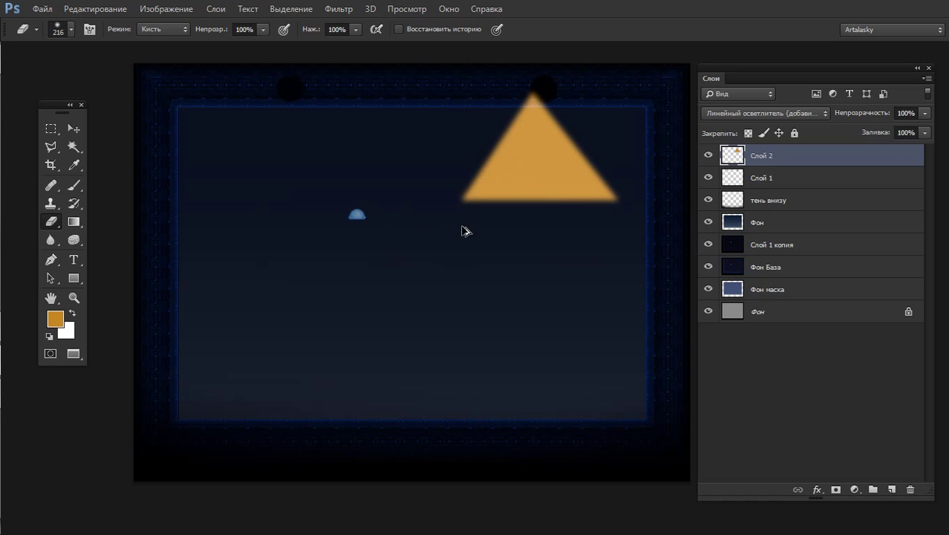
pyautogui.keyDown('ctrl'); pyautogui.click(734, 160); pyautogui.keyUp('ctrl')
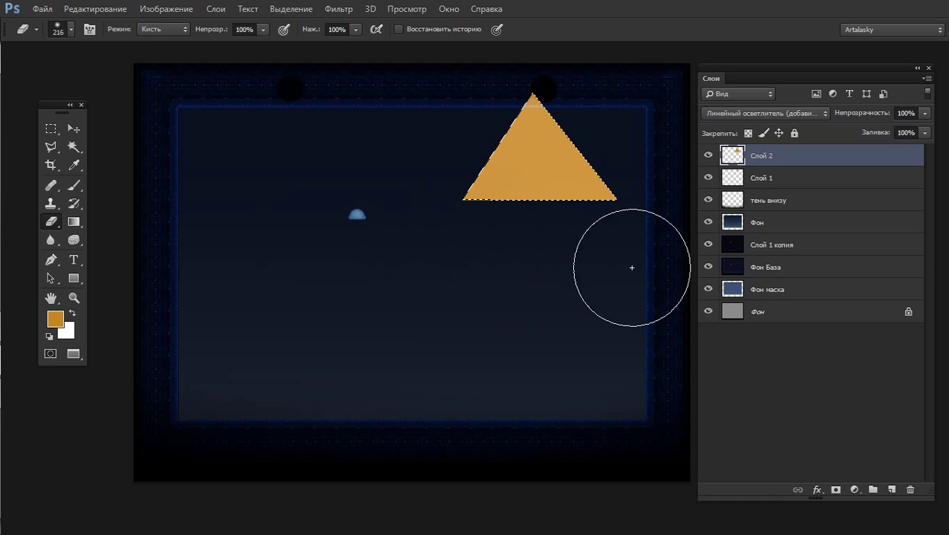
# Softly fade the beam's lower part with the eraser and deselect
pyautogui.moveTo(632, 268)
pyautogui.mouseDown()
pyautogui.moveTo(428, 257)
pyautogui.moveTo(599, 259)
pyautogui.moveTo(462, 280)
pyautogui.moveTo(608, 290)
pyautogui.moveTo(337, 250)
pyautogui.moveTo(832, 278)
pyautogui.mouseUp()
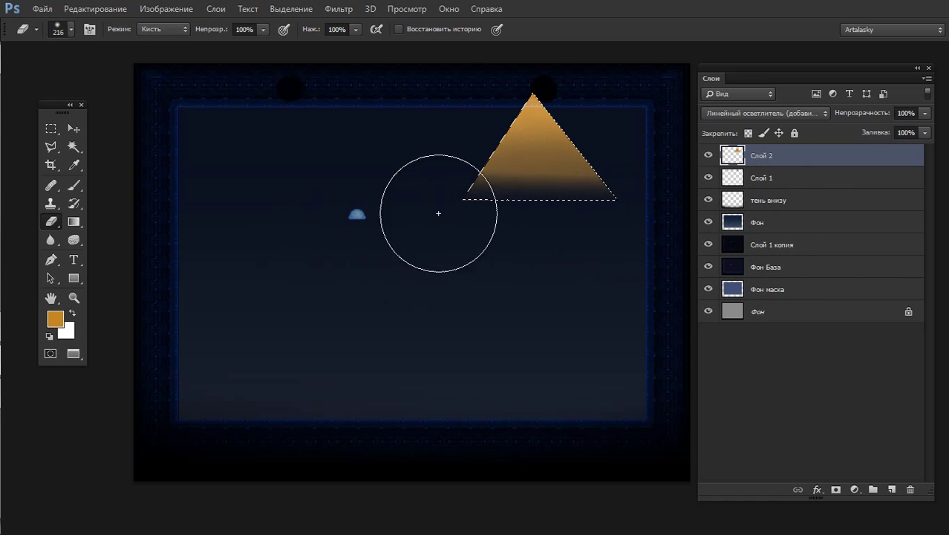
pyautogui.moveTo(462, 229); pyautogui.dragTo(681, 250)
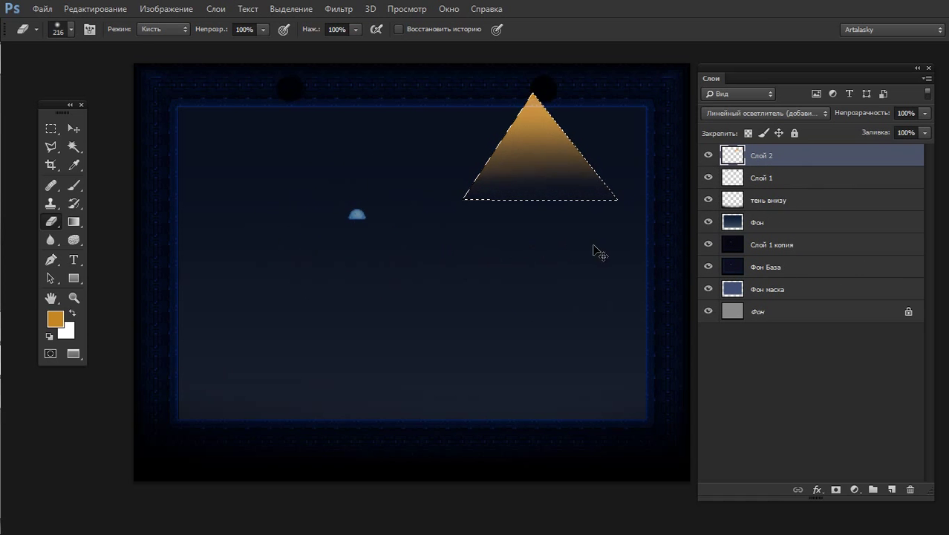
pyautogui.hotkey('ctrl', 'd')
# Erase the beam's lower edges with a 92 px eraser and nudge it right and down
pyautogui.rightClick(598, 245)
pyautogui.moveTo(699, 276); pyautogui.dragTo(679, 276)
pyautogui.click(431, 202)
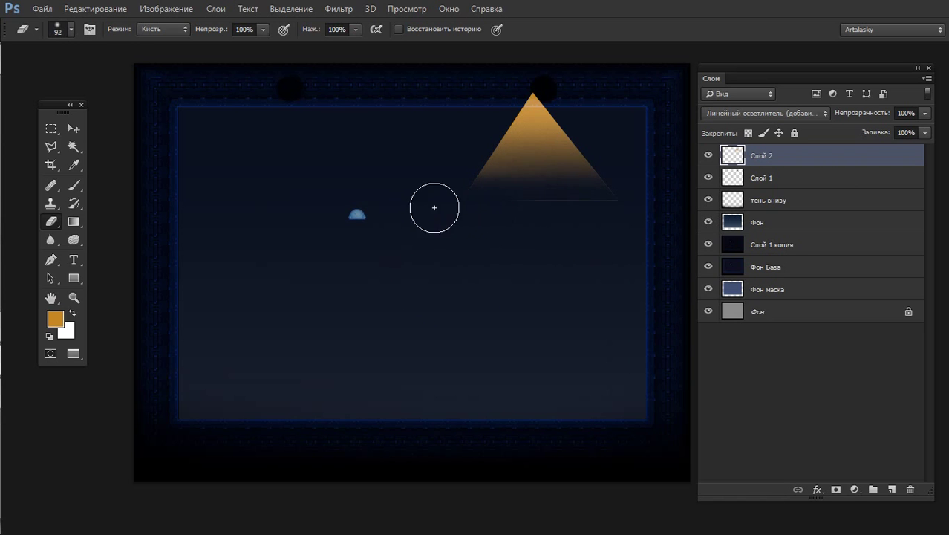
pyautogui.moveTo(435, 207)
pyautogui.mouseDown()
pyautogui.moveTo(709, 222)
pyautogui.moveTo(425, 224)
pyautogui.moveTo(676, 197)
pyautogui.moveTo(573, 202)
pyautogui.mouseUp()
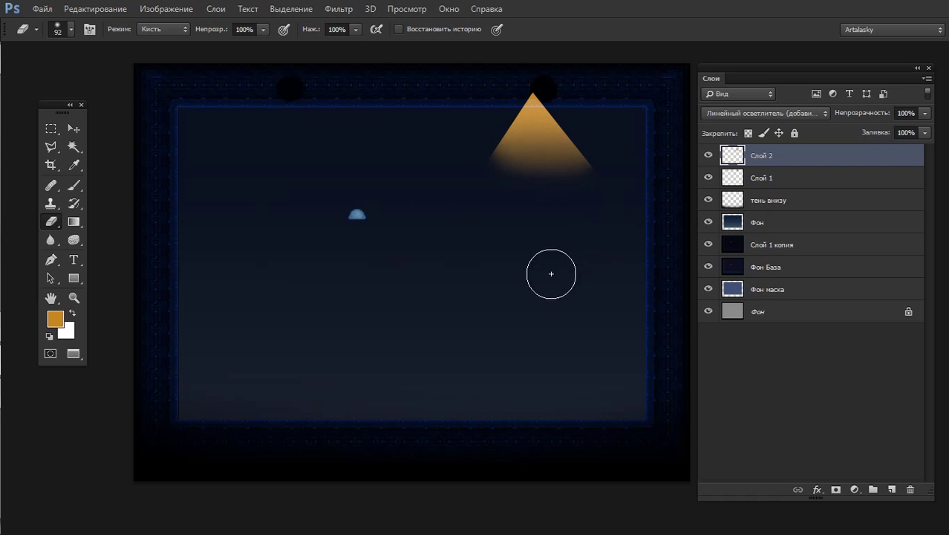
pyautogui.hotkey('ctrl', 'alt', 'z')
pyautogui.hotkey('ctrl', 'alt', 'z')
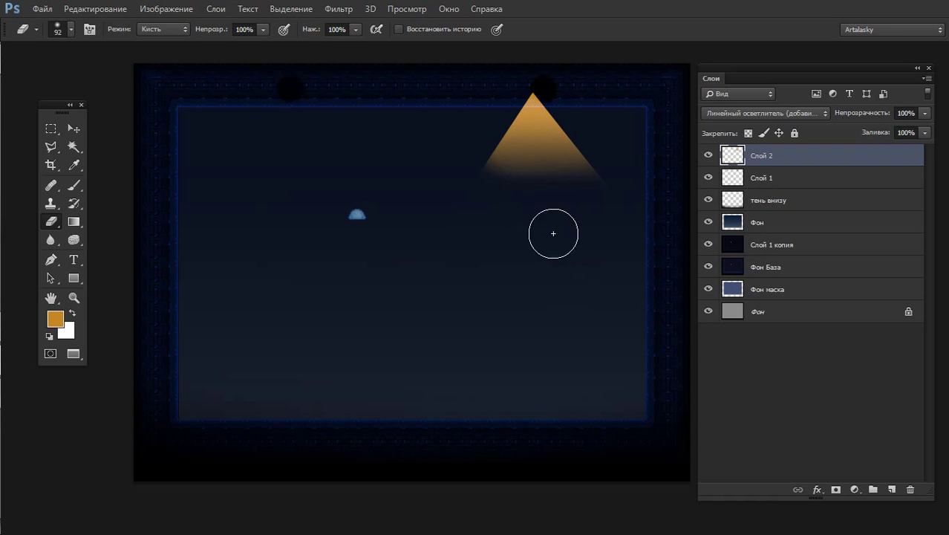
pyautogui.moveTo(553, 233); pyautogui.dragTo(628, 180)
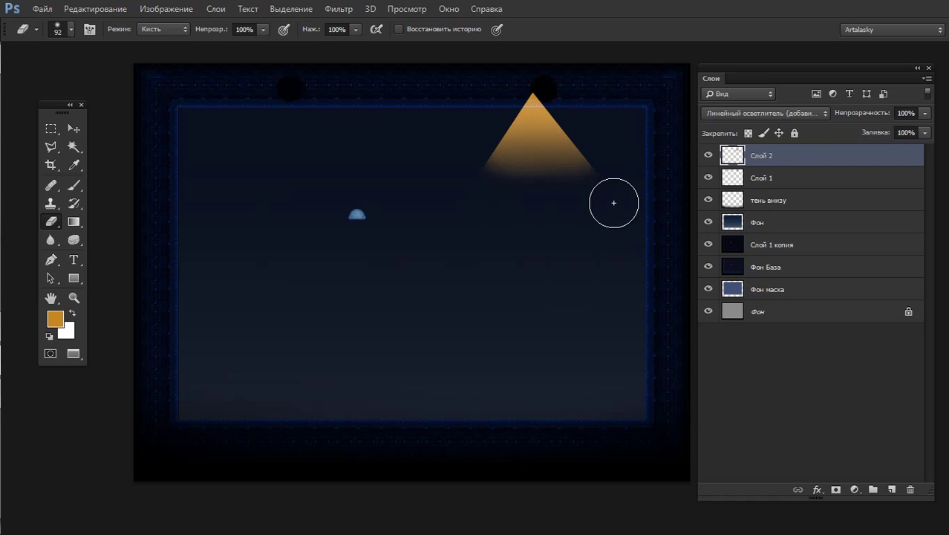
pyautogui.moveTo(540, 147); pyautogui.dragTo(553, 157)
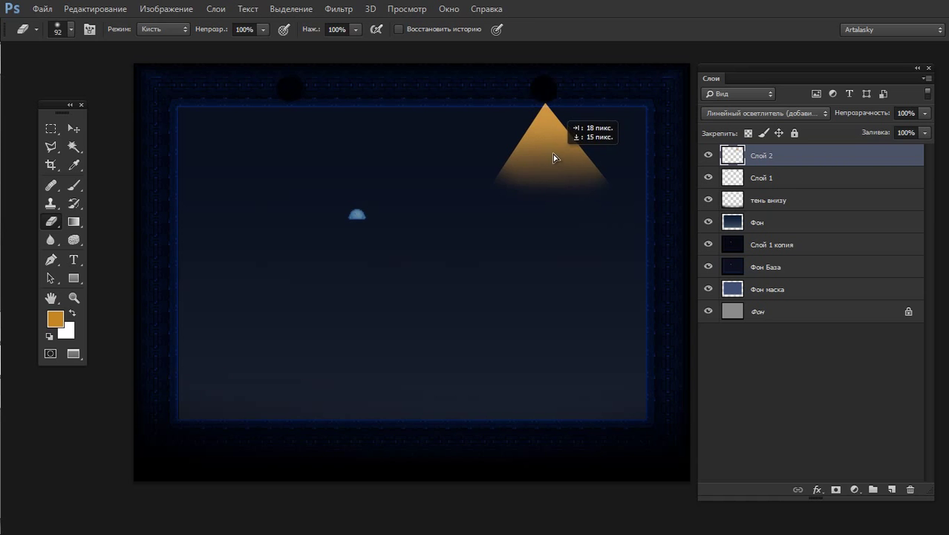
# Free-transform the right beam taller, move it up to the lamp and skew it slightly
pyautogui.hotkey('ctrl', 't')
pyautogui.moveTo(548, 219)
pyautogui.mouseDown()
pyautogui.moveTo(547, 300)
pyautogui.moveTo(548, 195)
pyautogui.mouseUp()
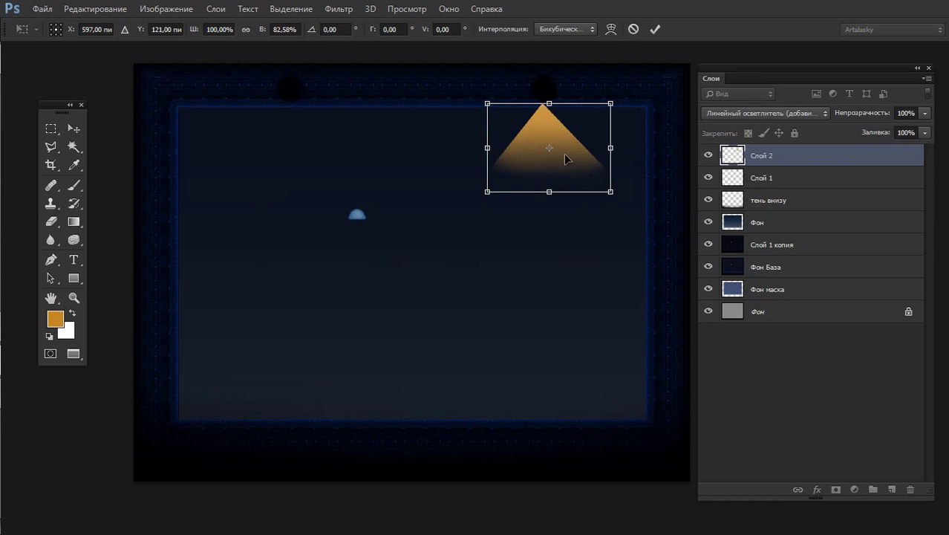
pyautogui.moveTo(564, 157); pyautogui.dragTo(562, 138)
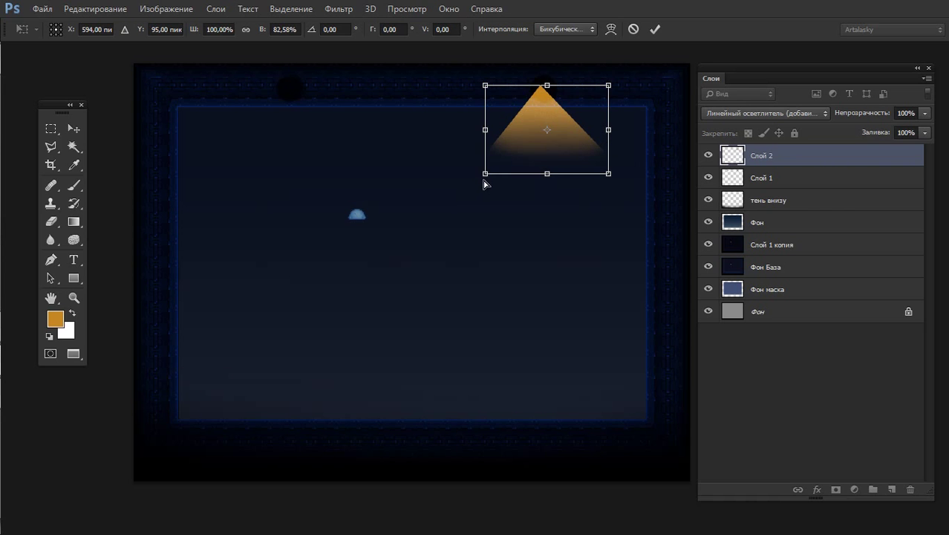
pyautogui.moveTo(479, 179); pyautogui.dragTo(469, 181)
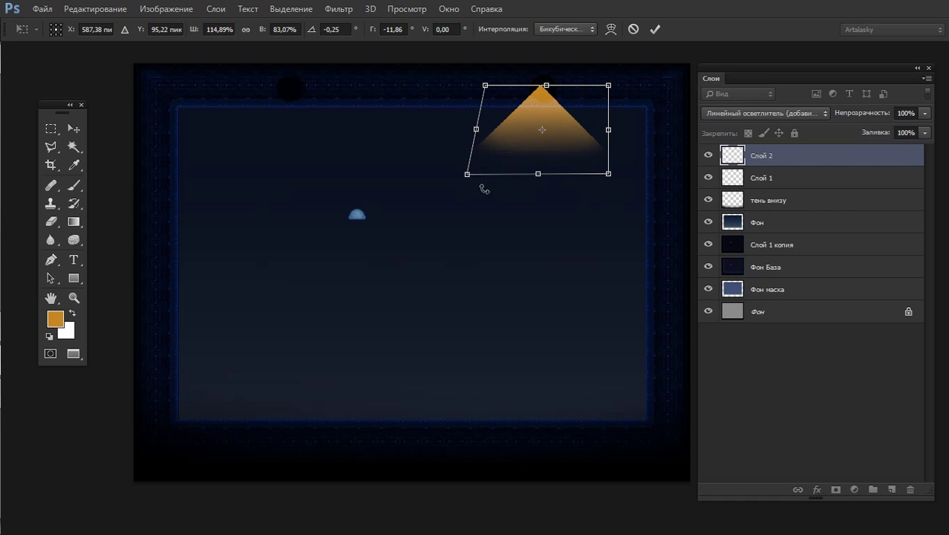
pyautogui.press('Return')
pyautogui.press('e')
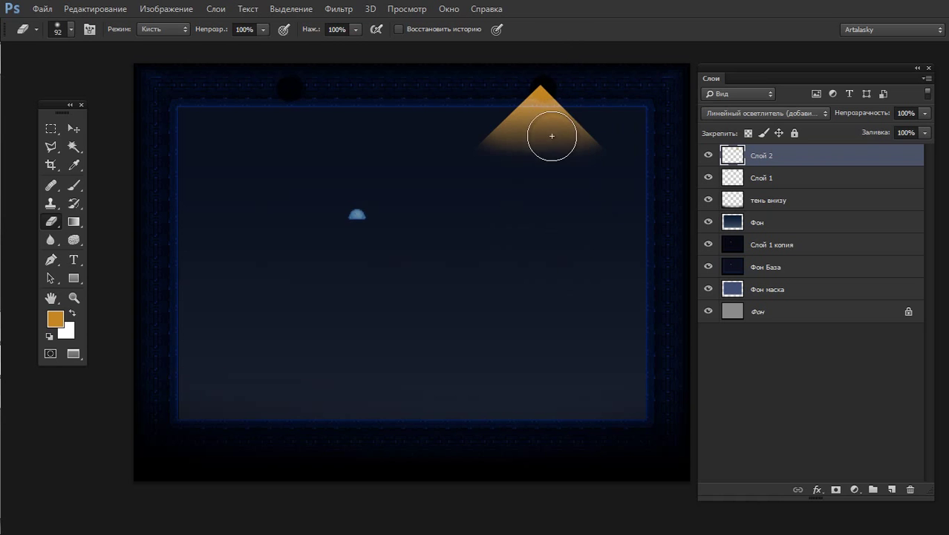
# Duplicate the right beam, move the copy under the left lamp and merge it down
pyautogui.moveTo(559, 127)
pyautogui.mouseDown()
pyautogui.moveTo(441, 139)
pyautogui.moveTo(554, 156)
pyautogui.mouseUp()
pyautogui.hotkey('ctrl', 'j')
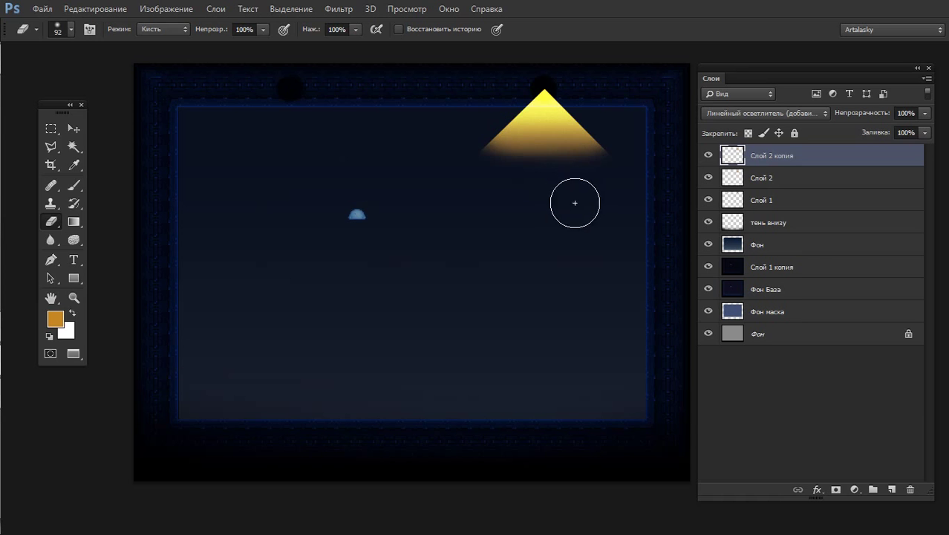
pyautogui.click(702, 157)
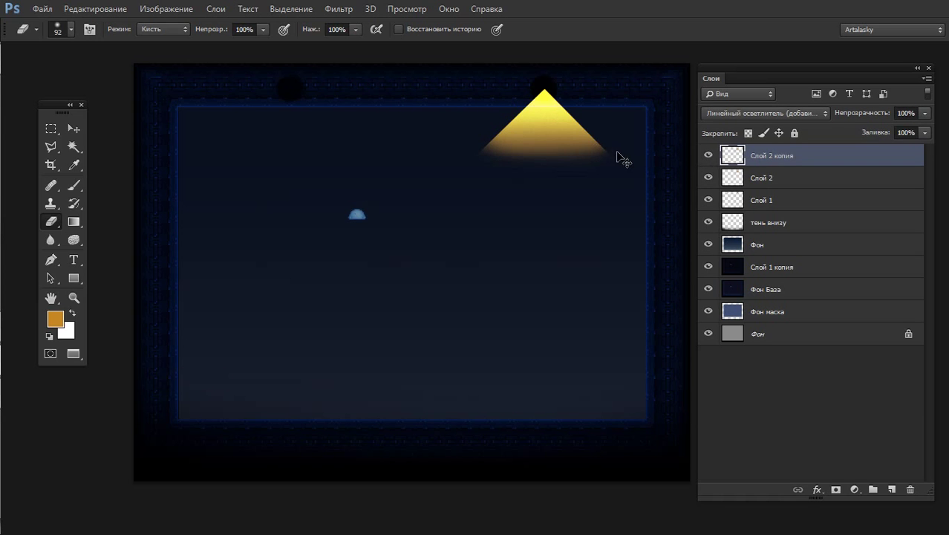
pyautogui.moveTo(539, 143); pyautogui.dragTo(331, 151)
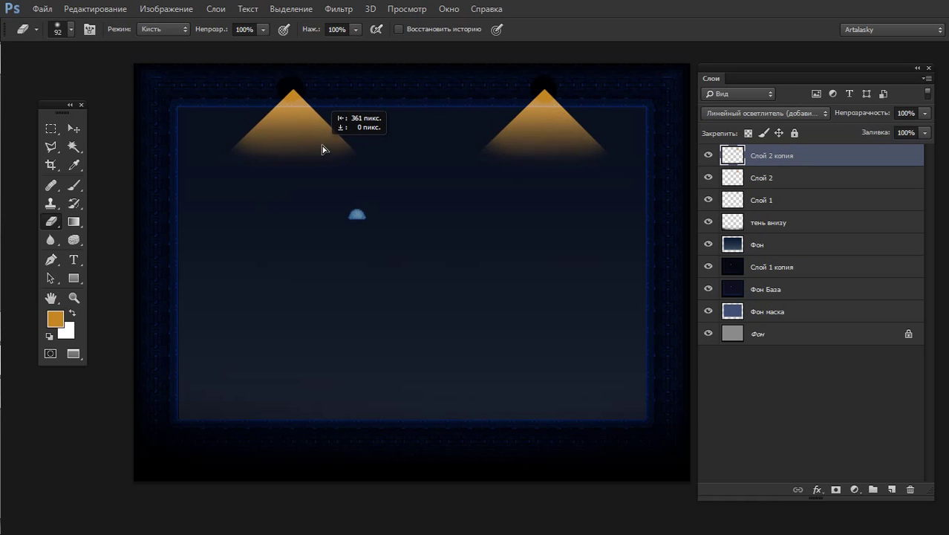
pyautogui.press('Delete')
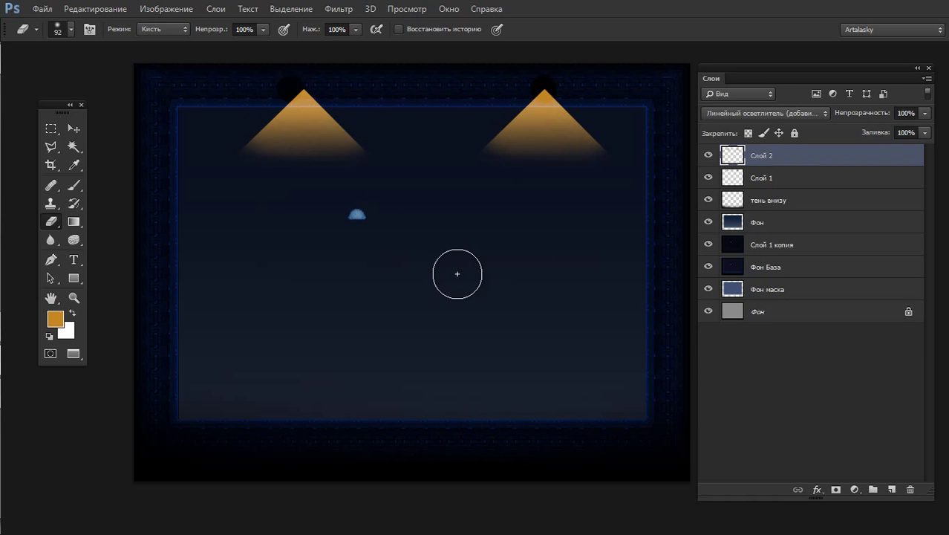
# Try lowering the beams' fill to 18%, then undo back to 100%
pyautogui.click(924, 133)
pyautogui.moveTo(875, 146)
pyautogui.mouseDown()
pyautogui.moveTo(866, 147)
pyautogui.moveTo(947, 147)
pyautogui.mouseUp()
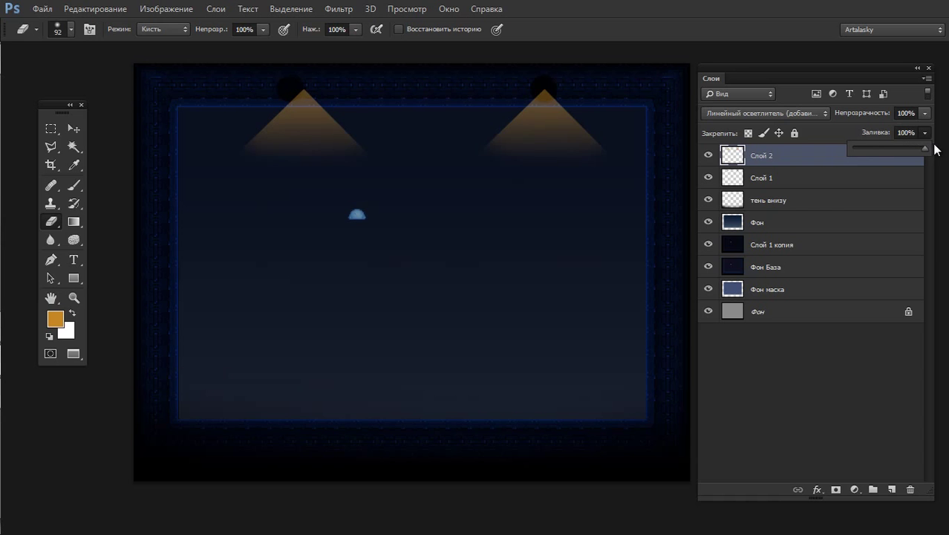
pyautogui.click(940, 143)
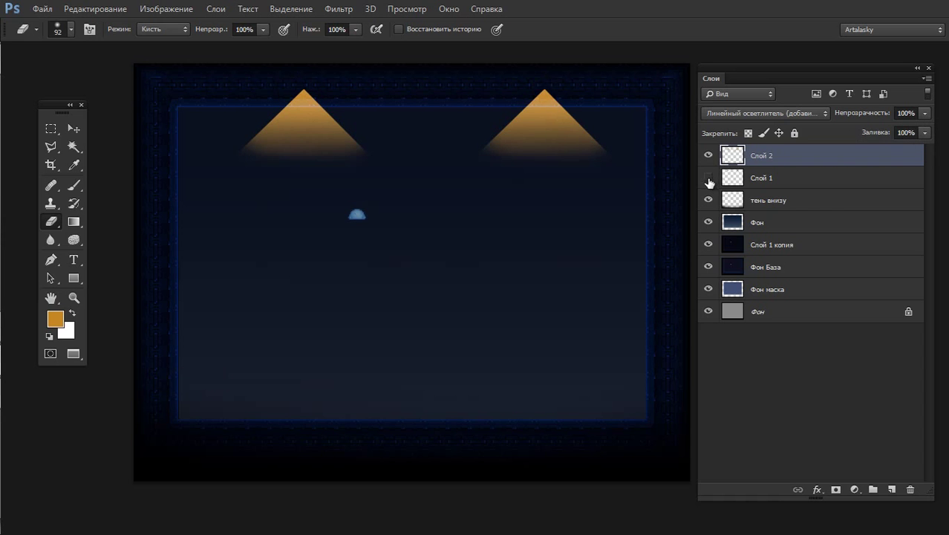
pyautogui.hotkey('ctrl', 'z')
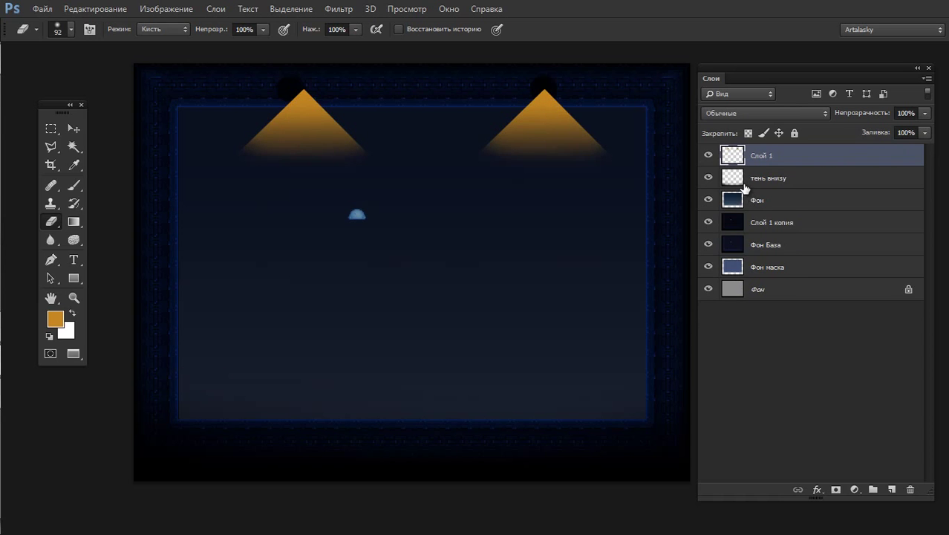
pyautogui.hotkey('ctrl', 'z')
# Group Слой 1 and Слой 2 as Группа 1, hide it, and select тень внизу
pyautogui.click(745, 182)
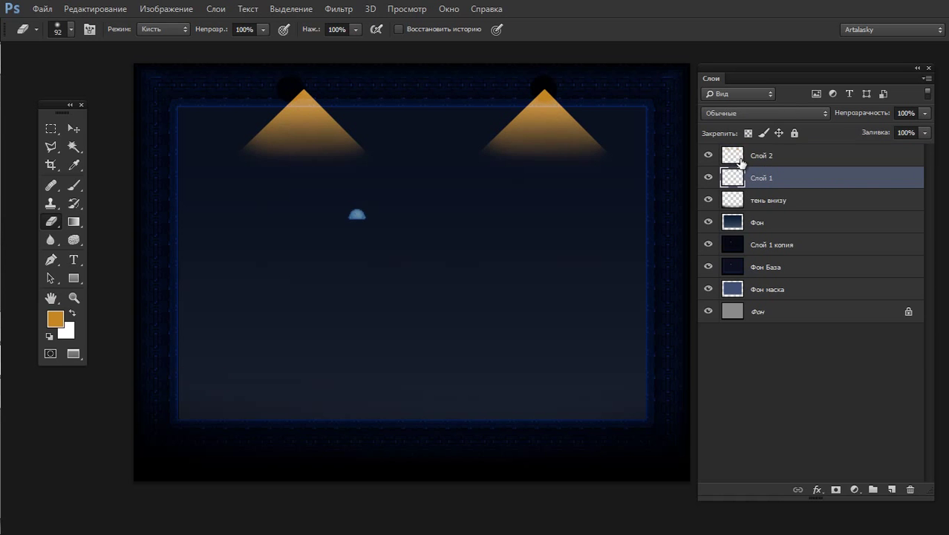
pyautogui.click(741, 161)
pyautogui.keyDown('shift'); pyautogui.click(756, 181); pyautogui.keyUp('shift')
pyautogui.hotkey('ctrl', 'g')
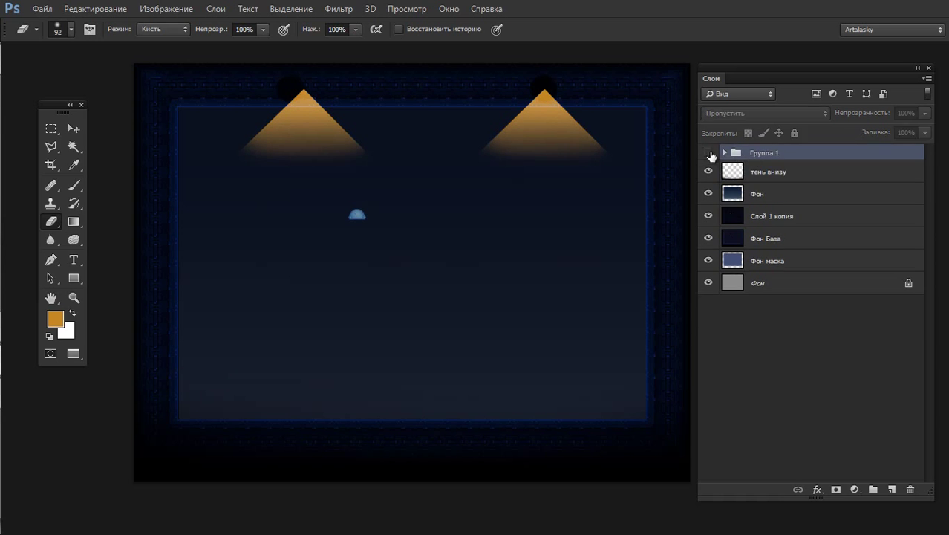
pyautogui.click(709, 152)
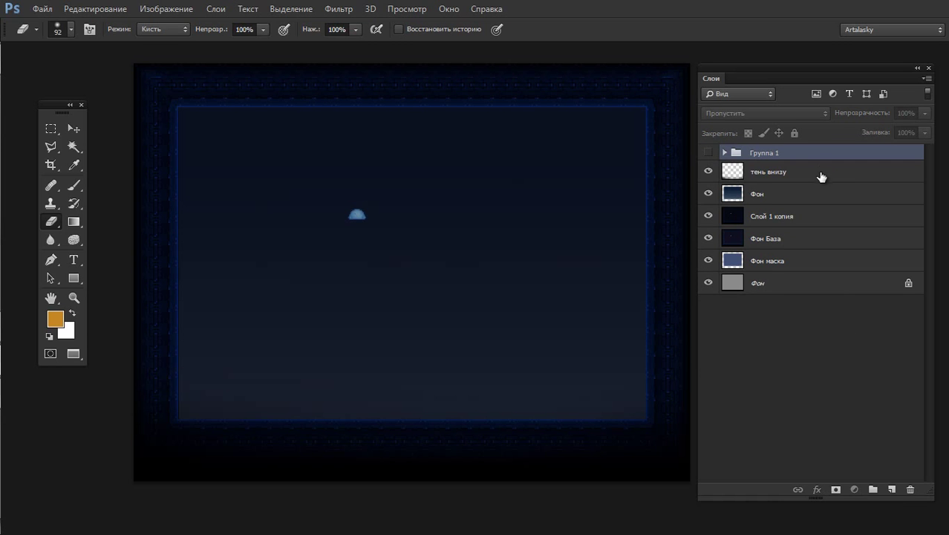
pyautogui.click(821, 177)
# Add new empty layer Слой 3 and try a 24 px brush, undoing the orange test dot
pyautogui.click(891, 489)
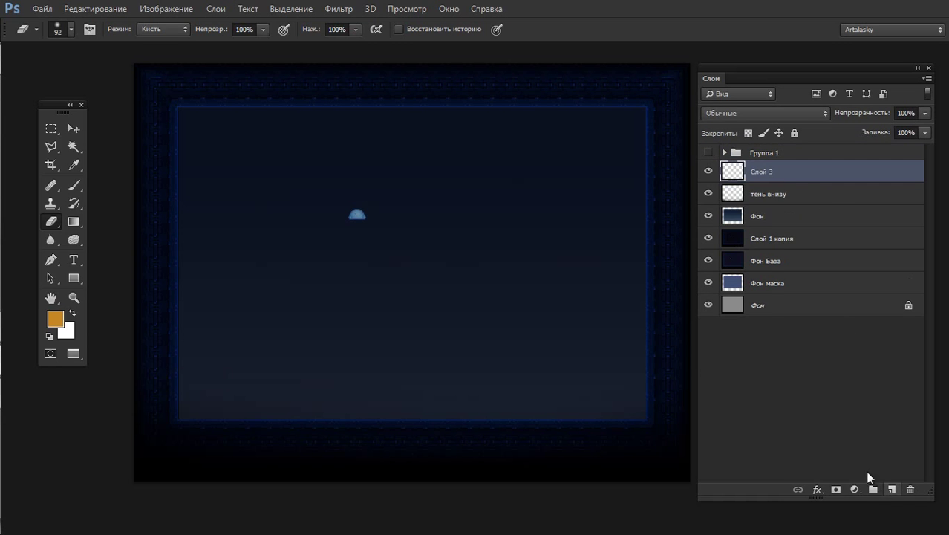
pyautogui.press('b')
pyautogui.rightClick(307, 303)
pyautogui.moveTo(401, 311); pyautogui.dragTo(389, 310)
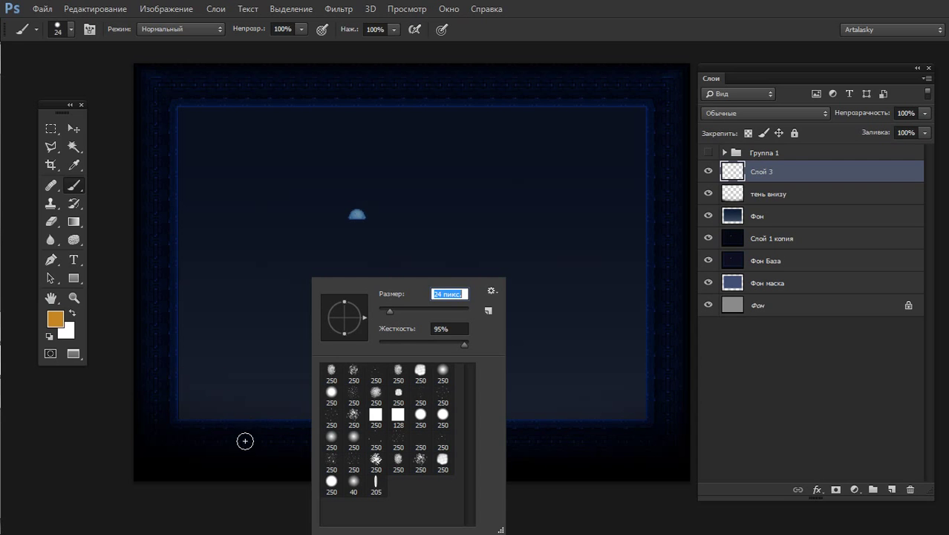
pyautogui.press('Return')
pyautogui.click(201, 434)
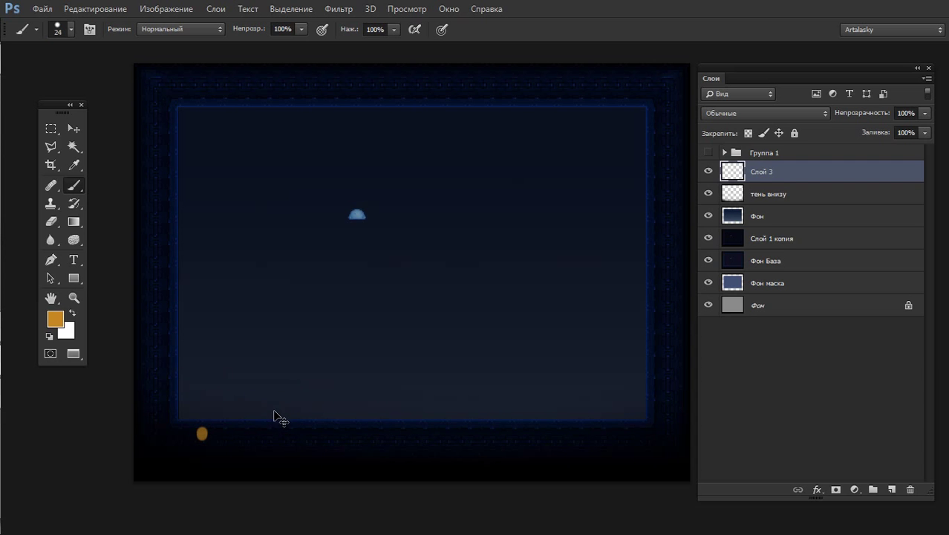
pyautogui.hotkey('ctrl', 'z')
# Zoom into the frame's lower-left area and set the foreground colour to medium blue 284fb2
pyautogui.click(225, 420)
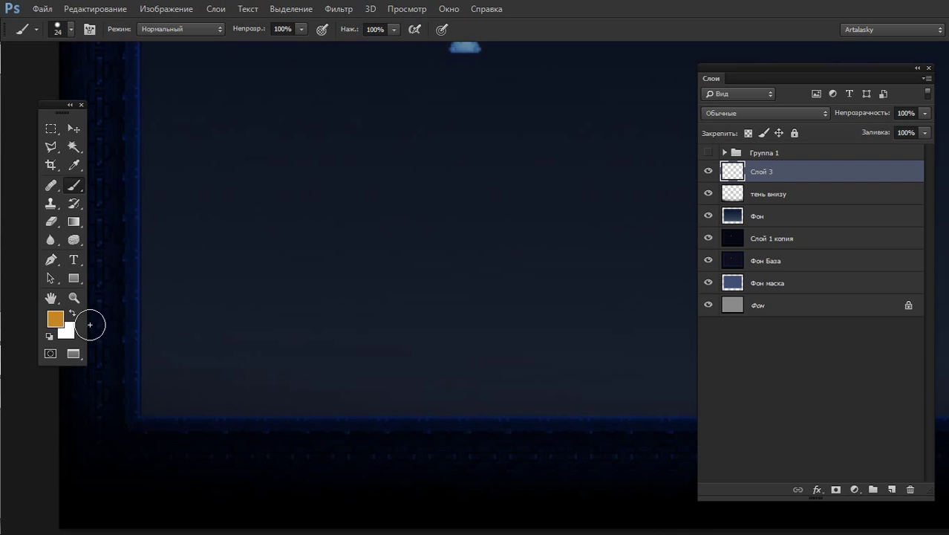
pyautogui.press('x')
pyautogui.click(55, 318)
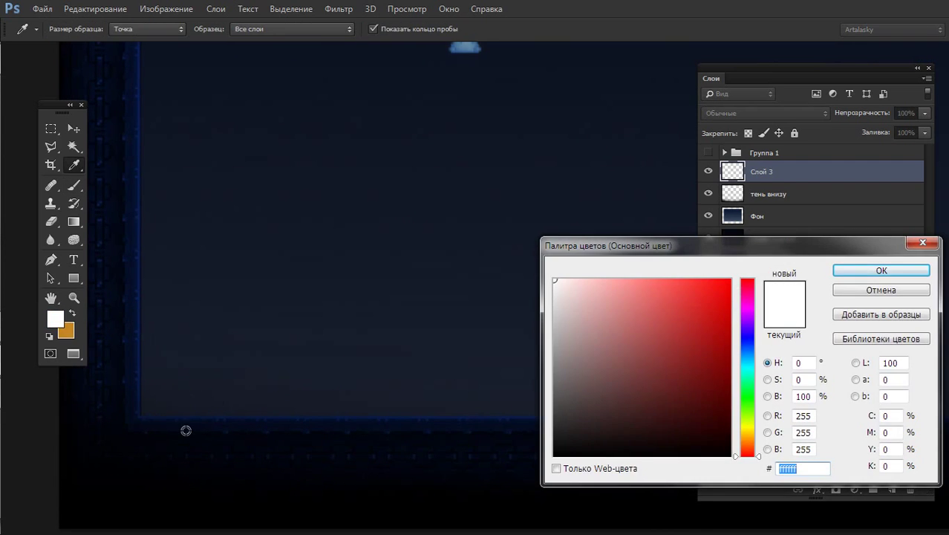
pyautogui.click(148, 333)
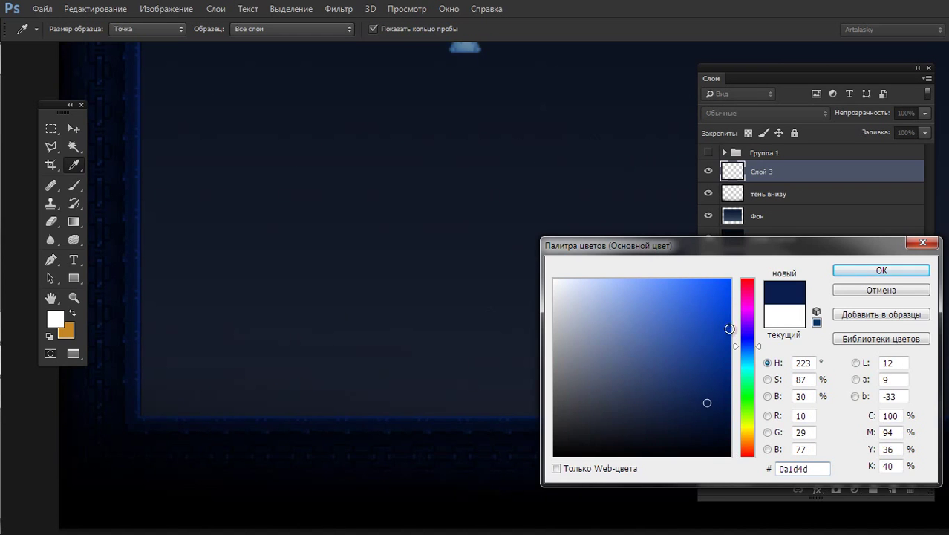
pyautogui.moveTo(684, 334); pyautogui.dragTo(690, 333)
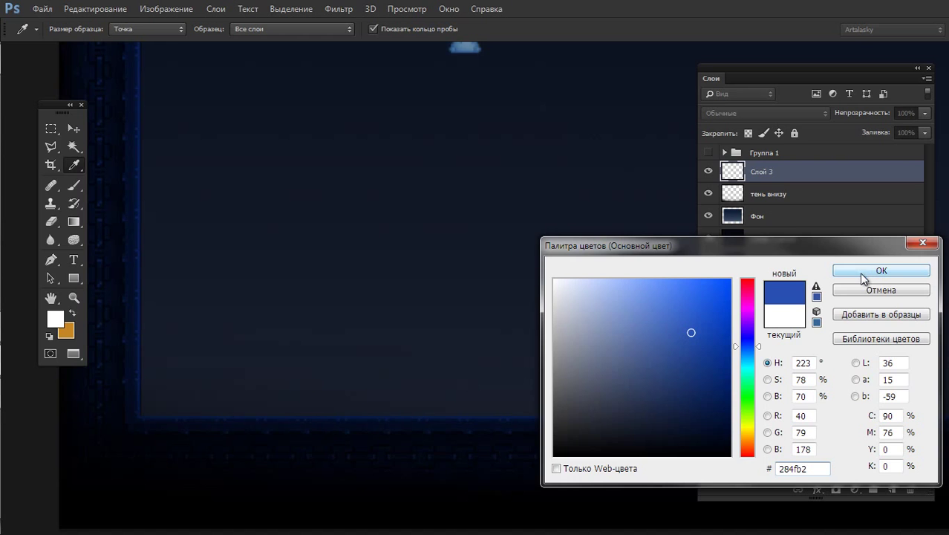
pyautogui.click(864, 272)
# Switch to the hard-edged Pencil at 10 px, undoing a stray blue brush stroke
pyautogui.press('b')
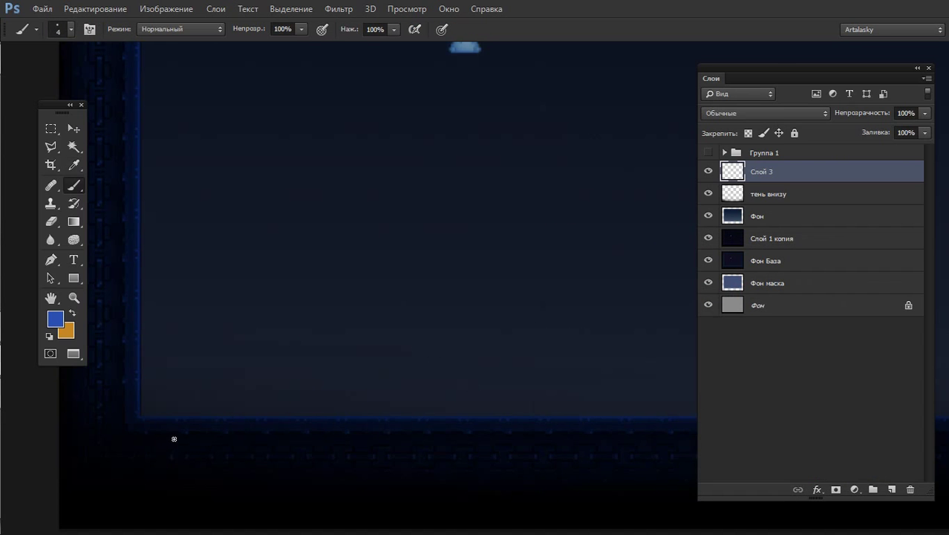
pyautogui.hotkey('ctrl', 'z')
pyautogui.hotkey('shift', 'b')
pyautogui.rightClick(231, 292)
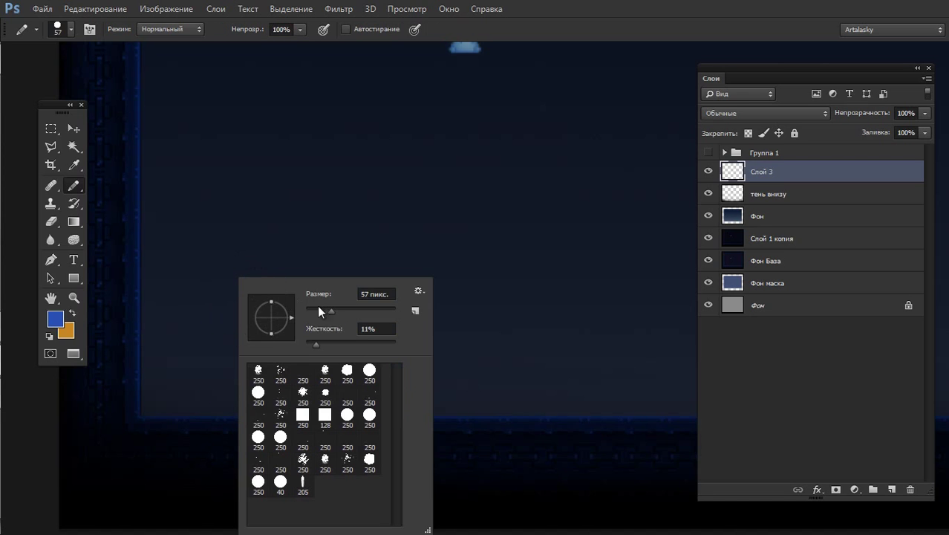
pyautogui.moveTo(317, 308); pyautogui.dragTo(309, 307)
# Sketch hooked blue pencil lines near the lower-left frame, then remove them
pyautogui.click(176, 464)
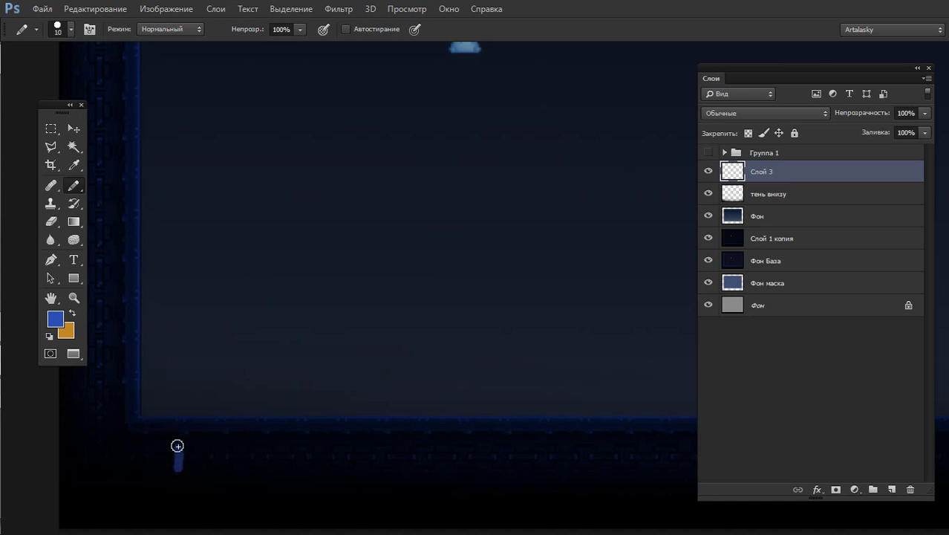
pyautogui.moveTo(177, 445); pyautogui.dragTo(191, 467)
pyautogui.moveTo(326, 335)
pyautogui.mouseDown()
pyautogui.moveTo(224, 280)
pyautogui.moveTo(187, 201)
pyautogui.mouseUp()
pyautogui.press('Delete')
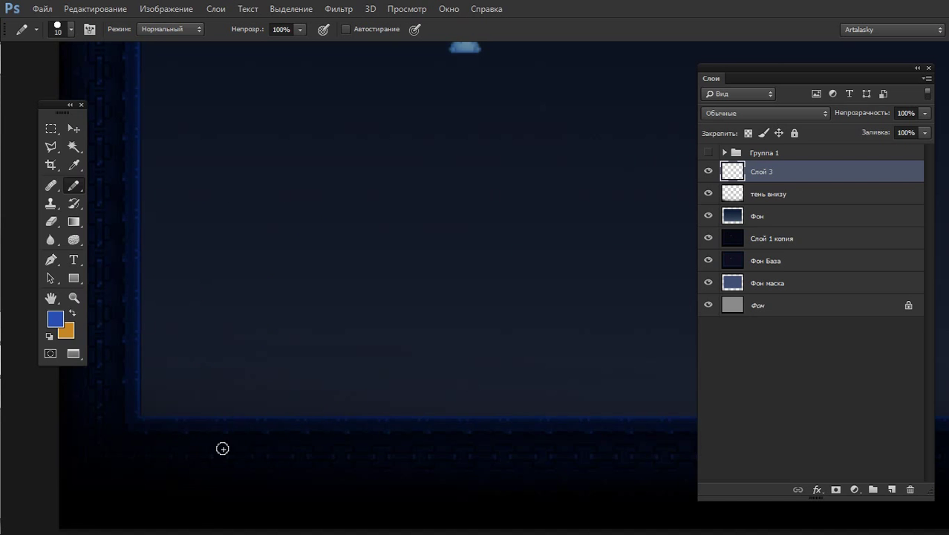
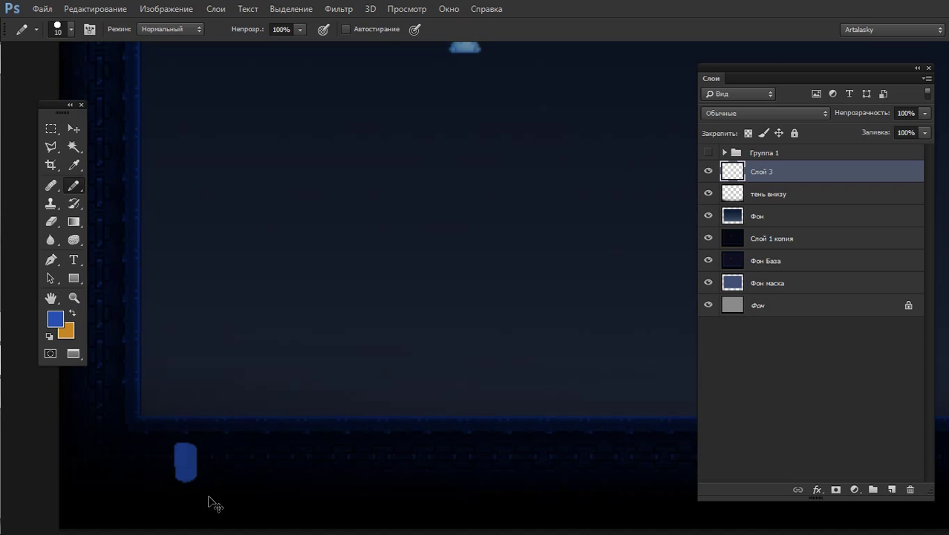
# Undo the stray blue brush stroke in the room image
pyautogui.hotkey('ctrl', 'z')
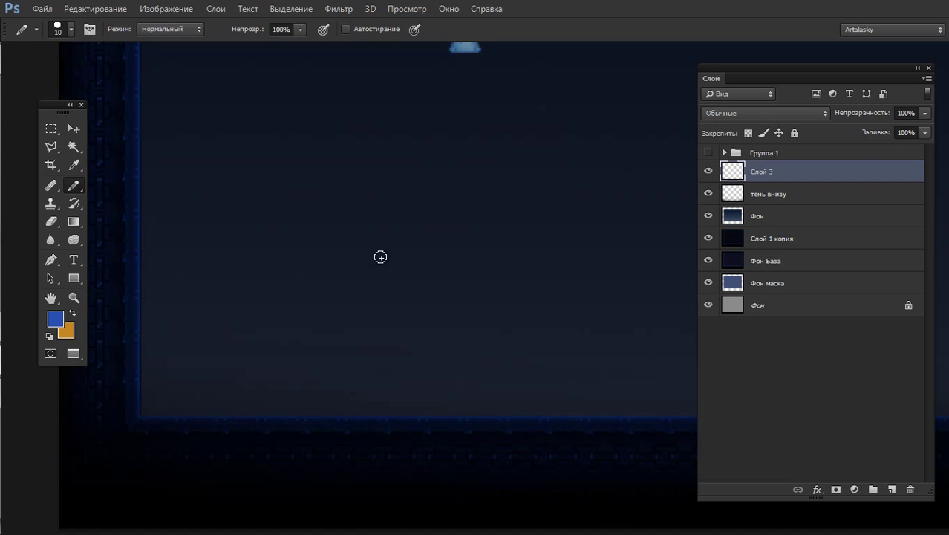
pyautogui.hotkey('ctrl', 'n')
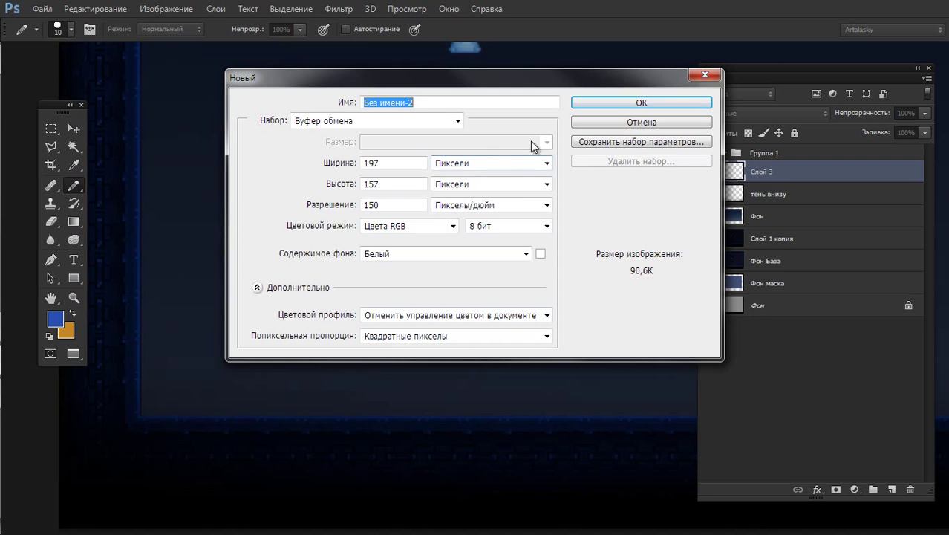
pyautogui.click(587, 122)
# Create a white 32×32 px document and select its whole canvas
pyautogui.hotkey('ctrl', 'n')
pyautogui.doubleClick(385, 162)
pyautogui.write('32')
pyautogui.doubleClick(383, 183)
pyautogui.write('3')
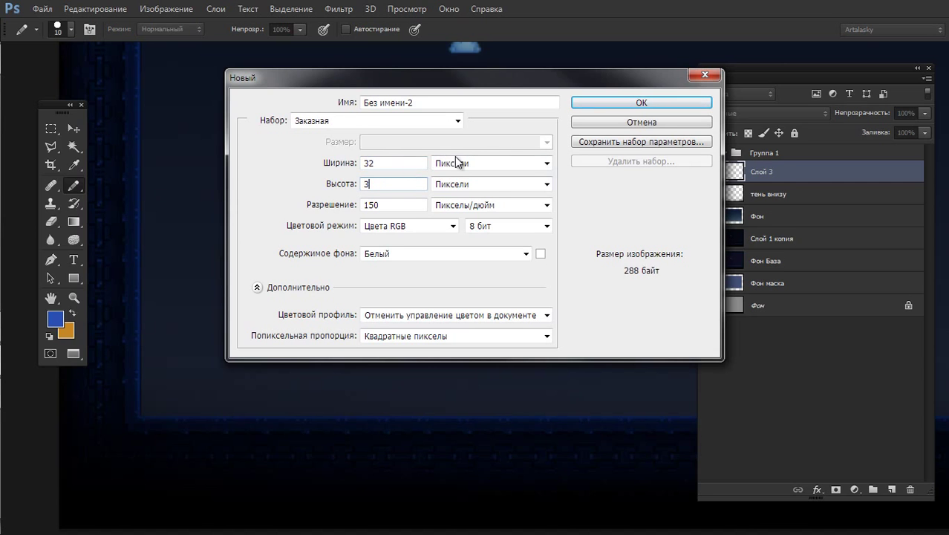
pyautogui.write('2')
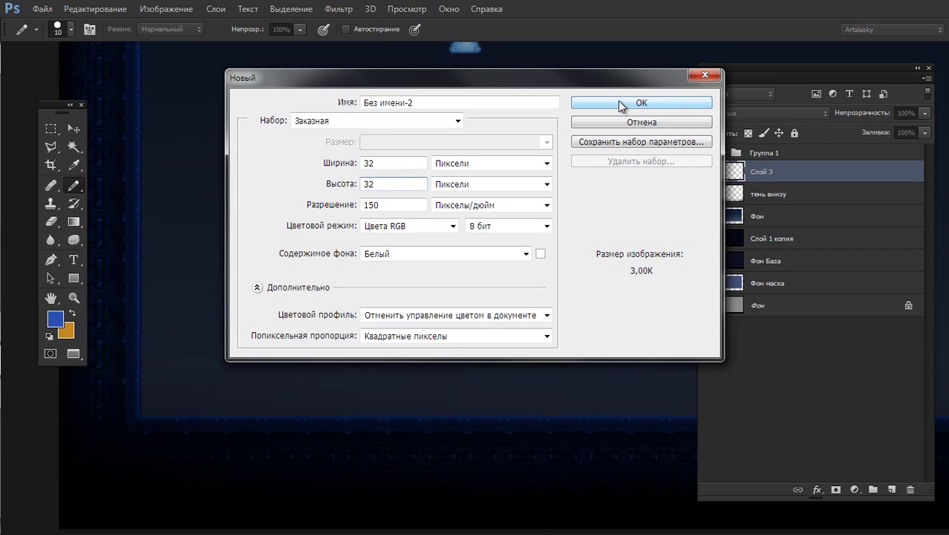
pyautogui.click(617, 100)
pyautogui.keyDown('ctrl'); pyautogui.click(494, 281); pyautogui.keyUp('ctrl')
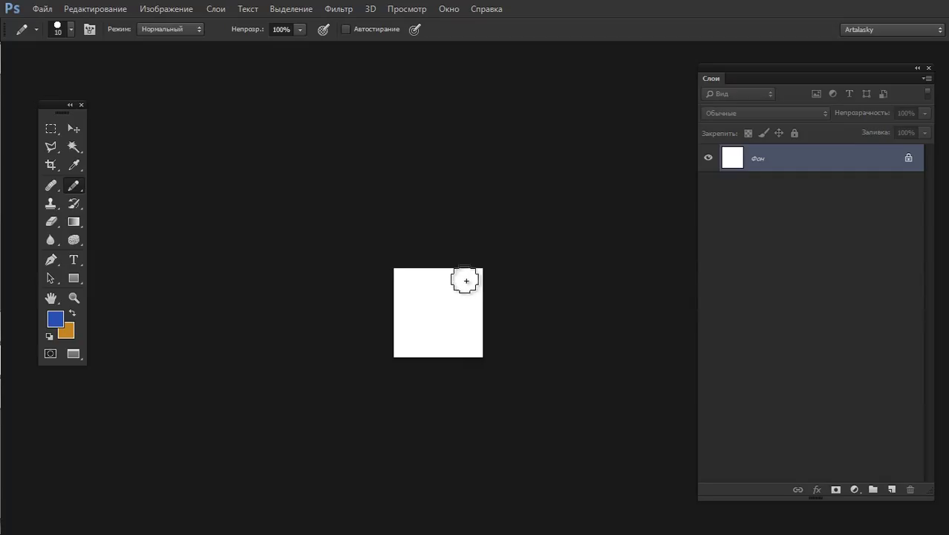
pyautogui.hotkey('ctrl', 'a')
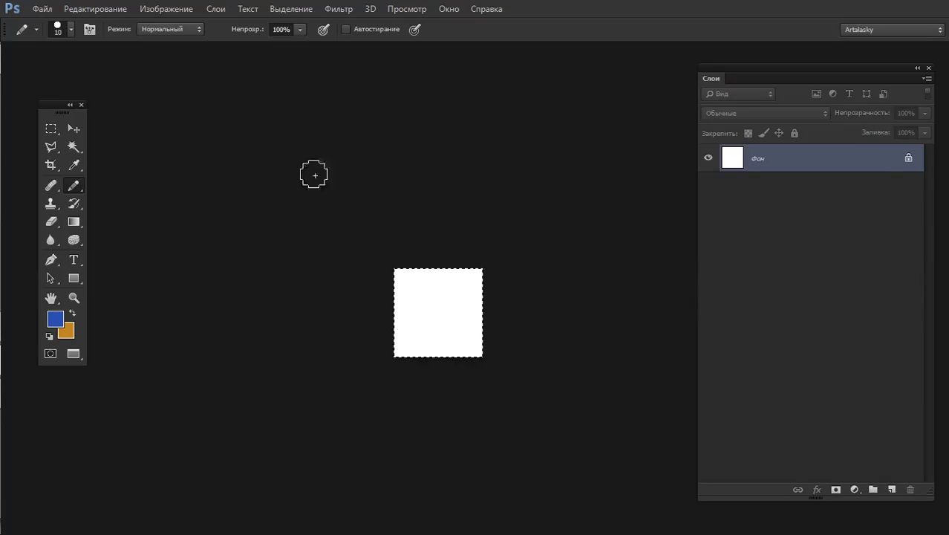
# Paste the white square into the room and place two copies along the floor
pyautogui.hotkey('ctrl', 'Tab')
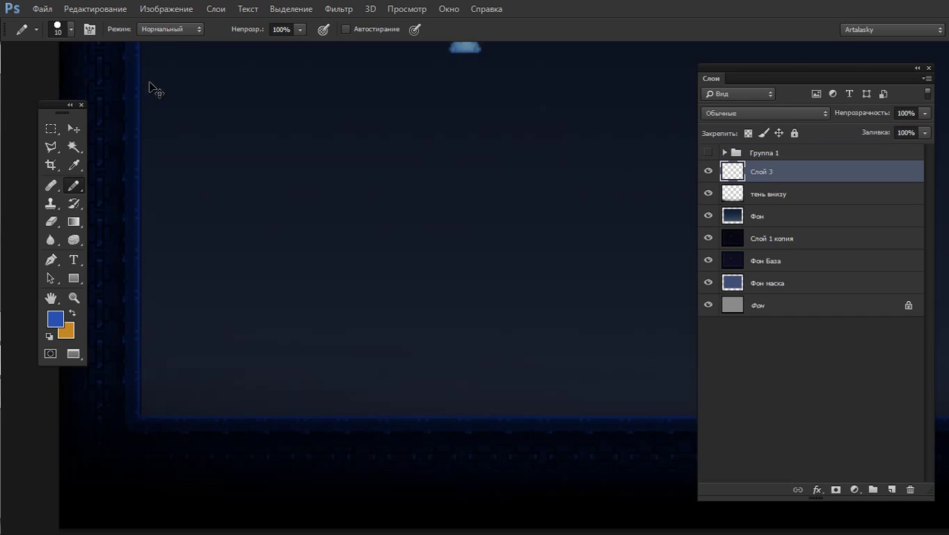
pyautogui.hotkey('ctrl', 'v')
pyautogui.moveTo(487, 296); pyautogui.dragTo(223, 459)
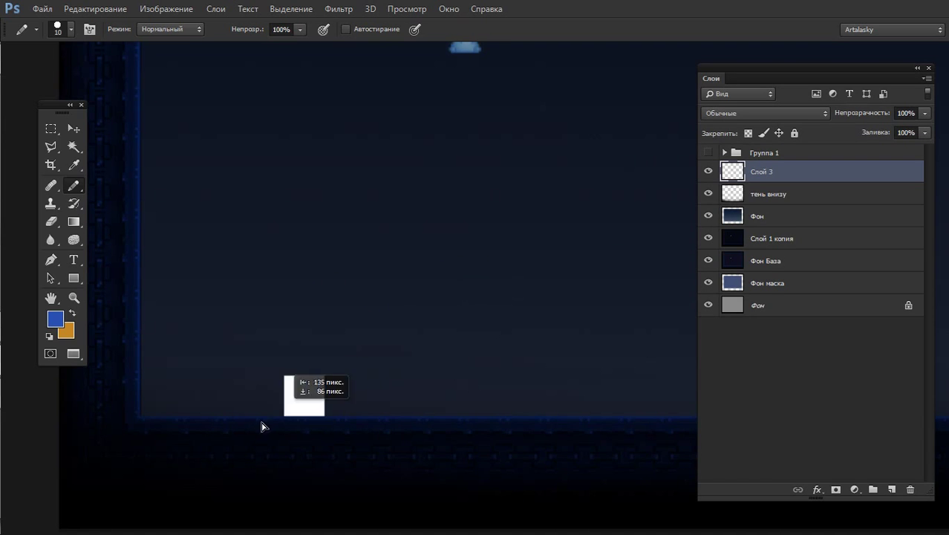
pyautogui.scroll(-2, 379, 347)
pyautogui.scroll(-1, 379, 348)
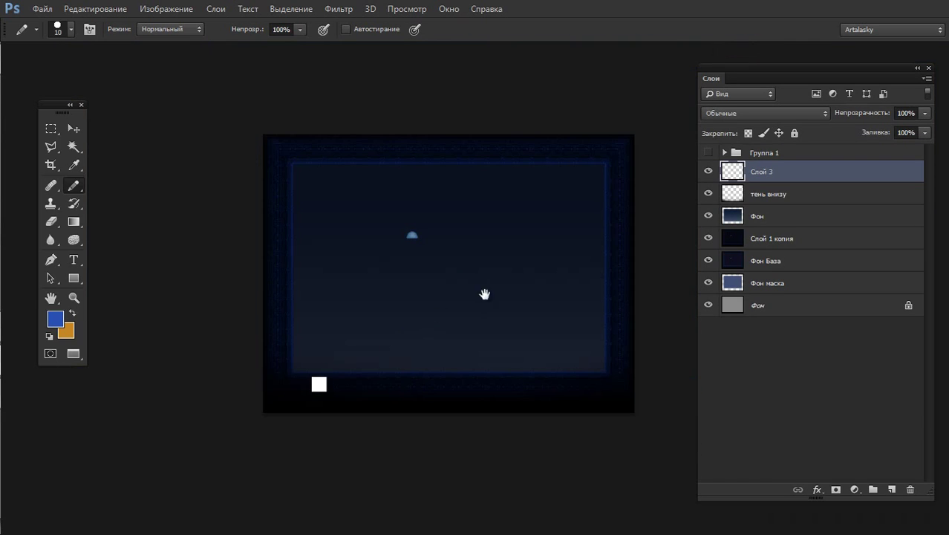
pyautogui.moveTo(314, 394); pyautogui.dragTo(448, 398)
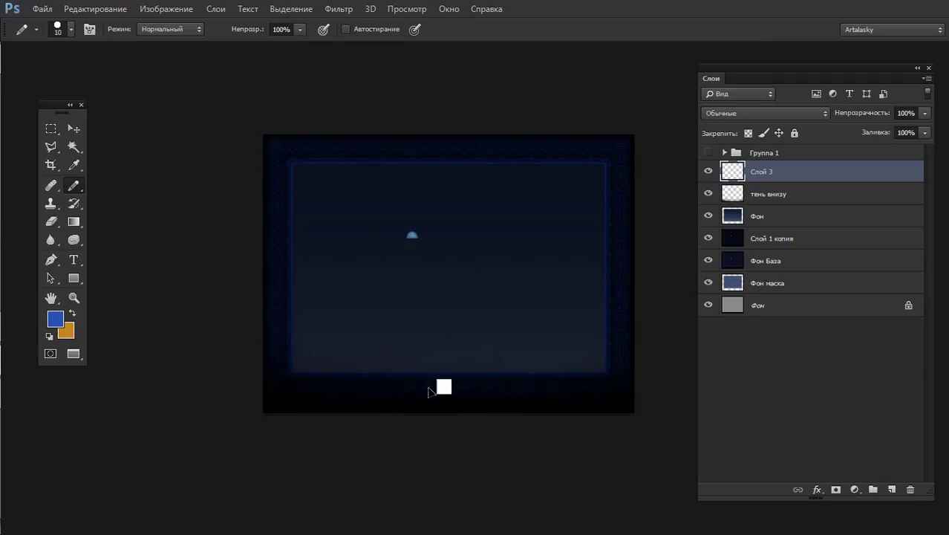
pyautogui.moveTo(447, 395)
pyautogui.mouseDown()
pyautogui.moveTo(382, 391)
pyautogui.moveTo(522, 392)
pyautogui.mouseUp()
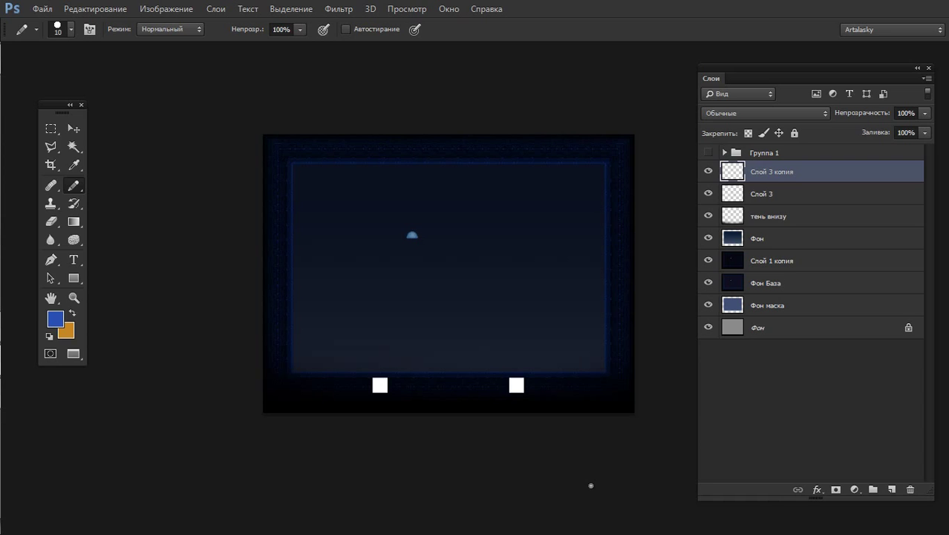
# Merge the square copy into Слой 3, fill the squares black and add empty Слой 4
pyautogui.hotkey('ctrl', 'e')
pyautogui.click(708, 172)
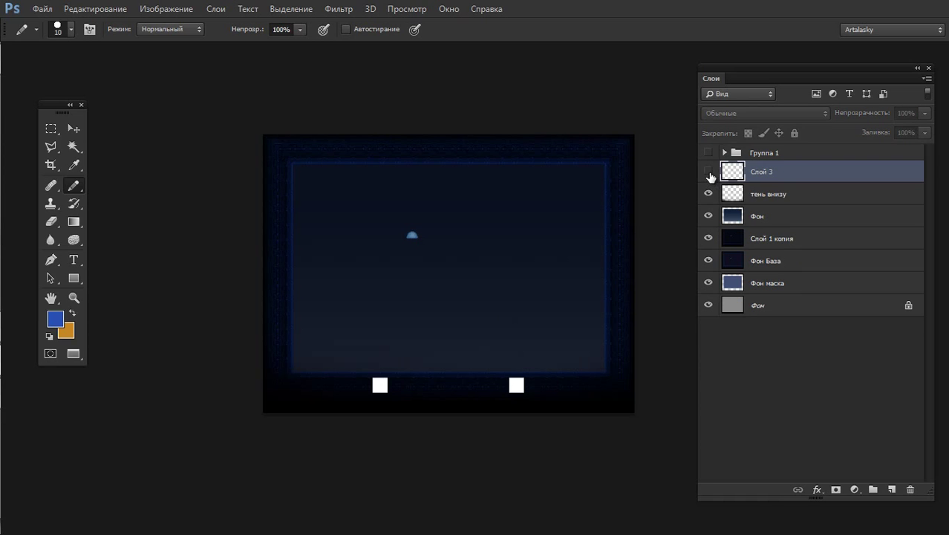
pyautogui.keyDown('ctrl'); pyautogui.click(406, 386); pyautogui.keyUp('ctrl')
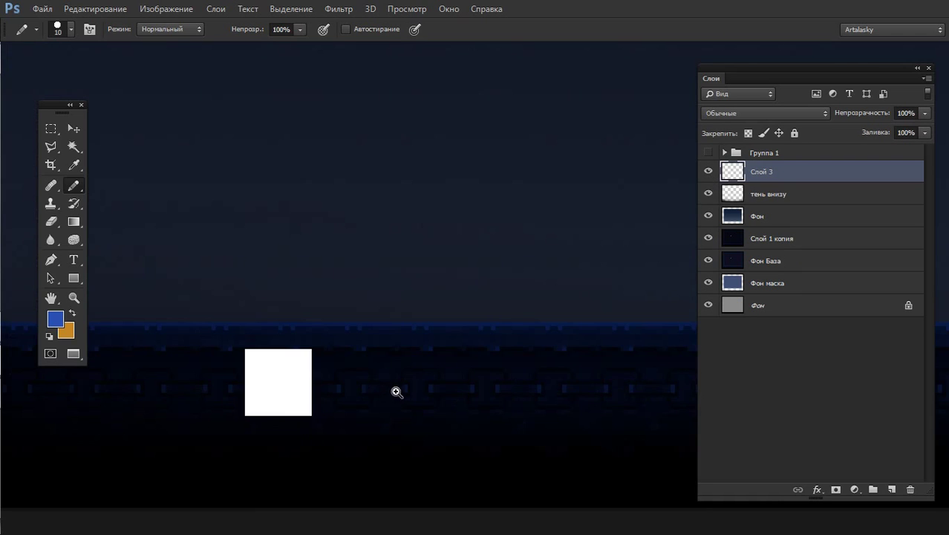
pyautogui.hotkey('ctrl', 'i')
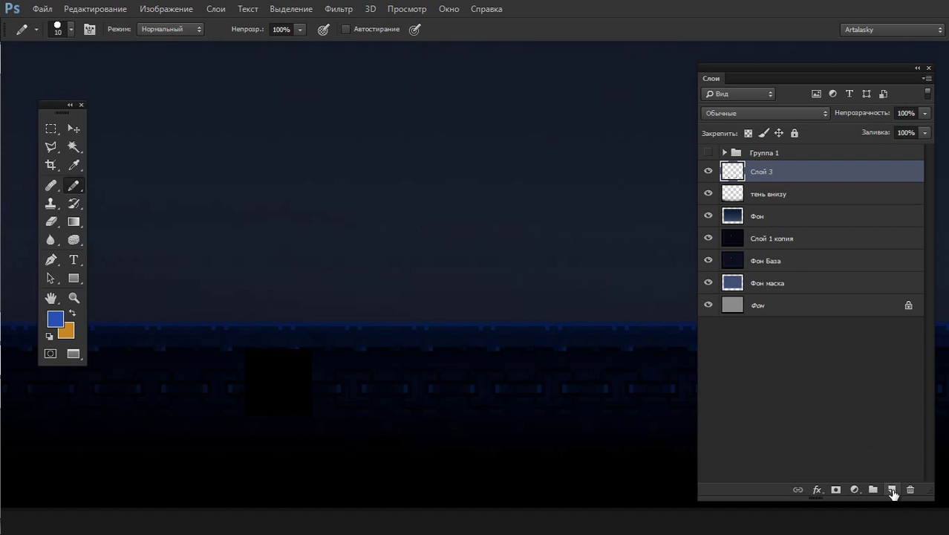
pyautogui.click(891, 489)
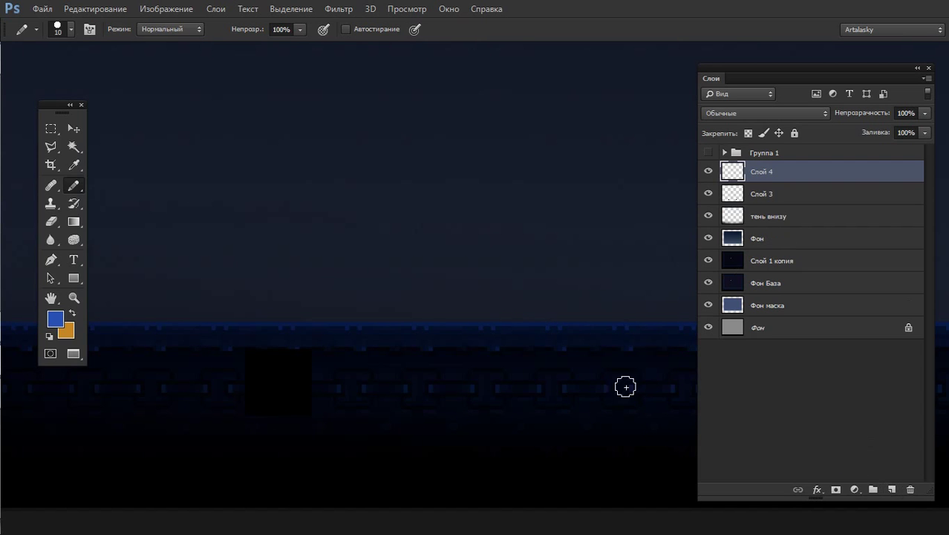
# Set the brush size to 1 px and try a thin test stroke, then undo it
pyautogui.rightClick(315, 286)
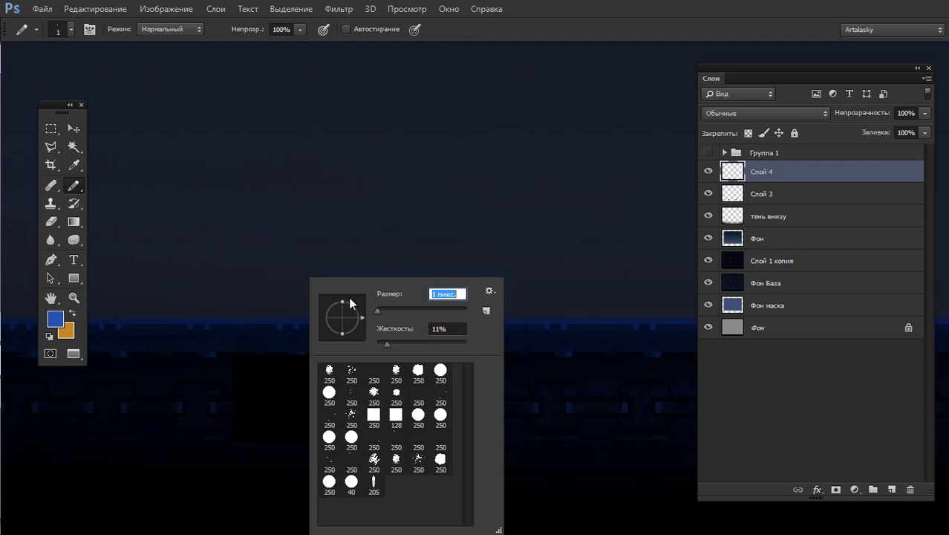
pyautogui.press('Tab')
pyautogui.press('Return')
pyautogui.moveTo(394, 197); pyautogui.dragTo(417, 308)
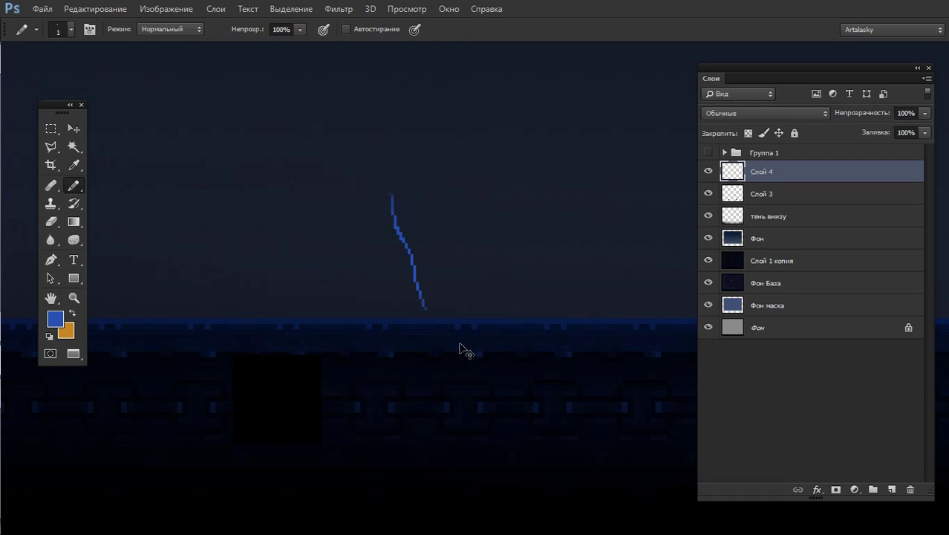
pyautogui.hotkey('ctrl', 'z')
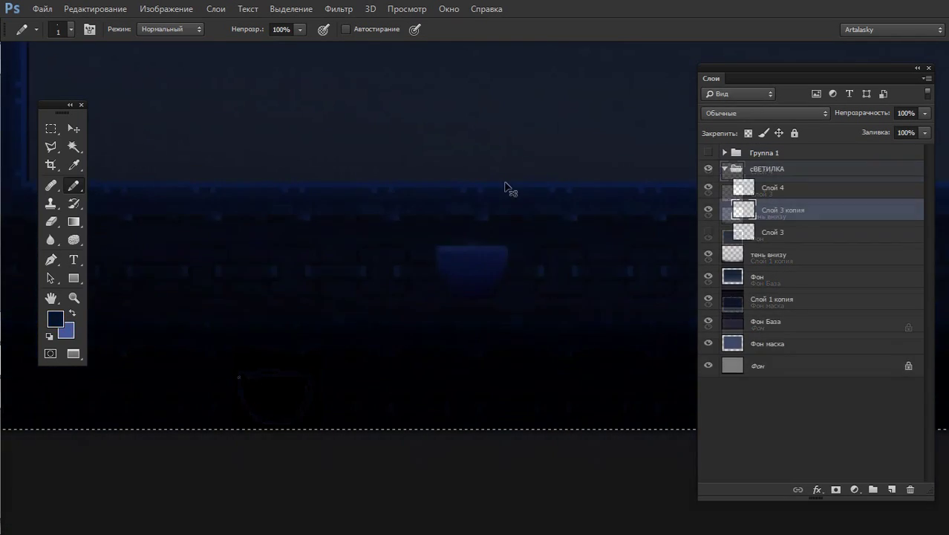
# Create a new 16×16 px document and zoom in on it
pyautogui.hotkey('ctrl', 'n')
pyautogui.doubleClick(418, 162)
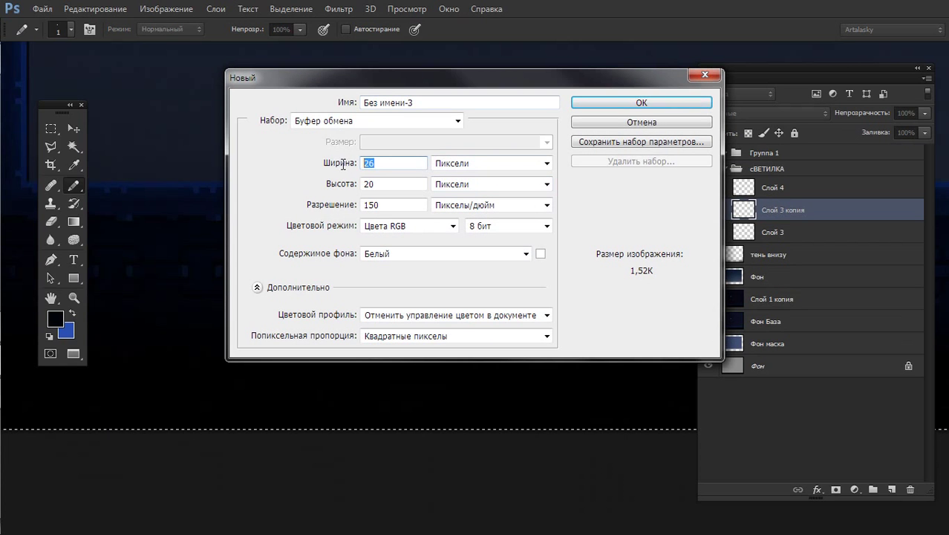
pyautogui.write('16')
pyautogui.press('Tab')
pyautogui.write('16')
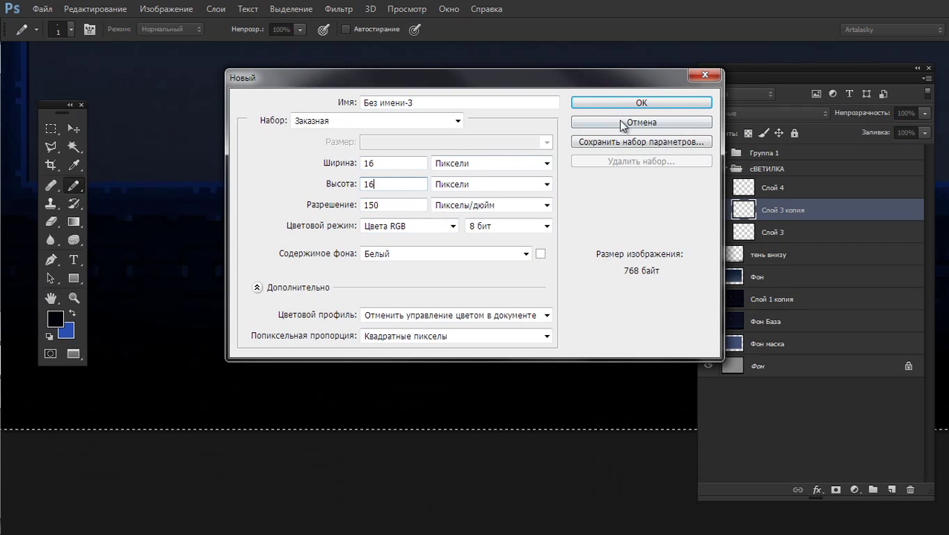
pyautogui.click(640, 102)
pyautogui.click(503, 257)
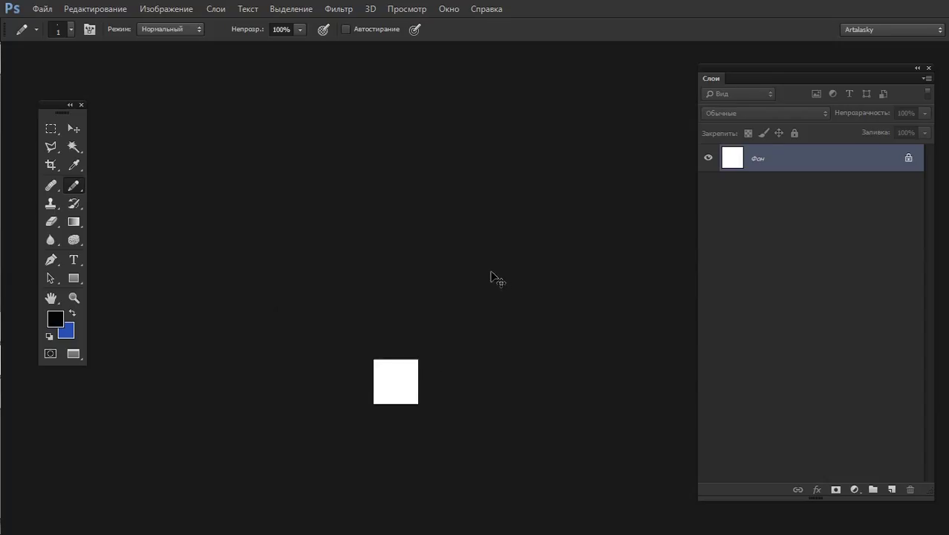
# Paste the dark blue lamp shade and scale it to fill the canvas's upper part
pyautogui.hotkey('ctrl', 'v')
pyautogui.hotkey('ctrl', 't')
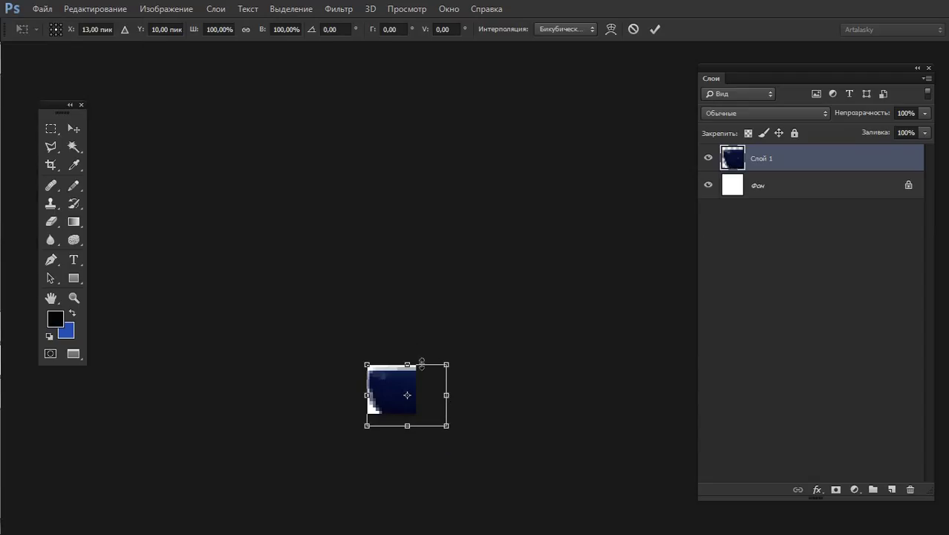
pyautogui.moveTo(454, 402)
pyautogui.mouseDown()
pyautogui.moveTo(469, 324)
pyautogui.moveTo(428, 326)
pyautogui.mouseUp()
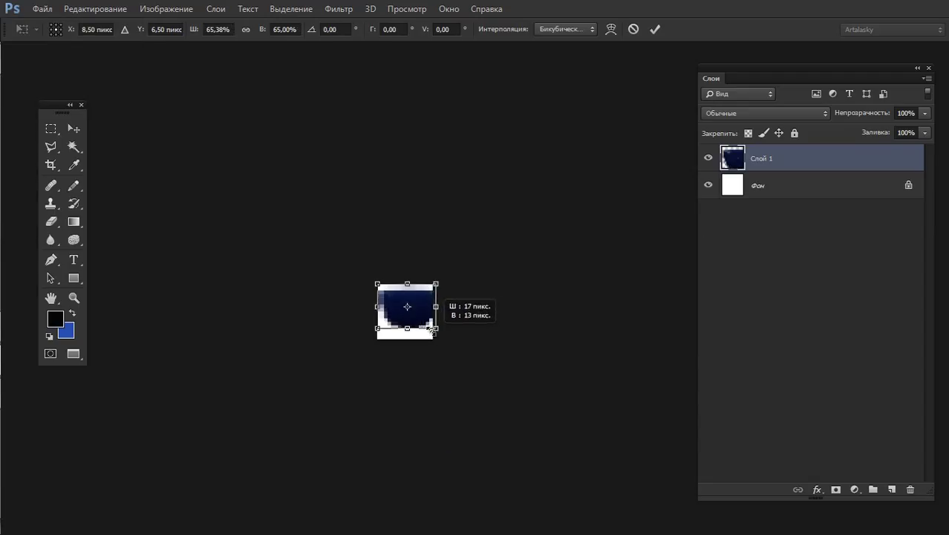
pyautogui.moveTo(428, 326)
pyautogui.mouseDown()
pyautogui.moveTo(408, 343)
pyautogui.moveTo(407, 327)
pyautogui.mouseUp()
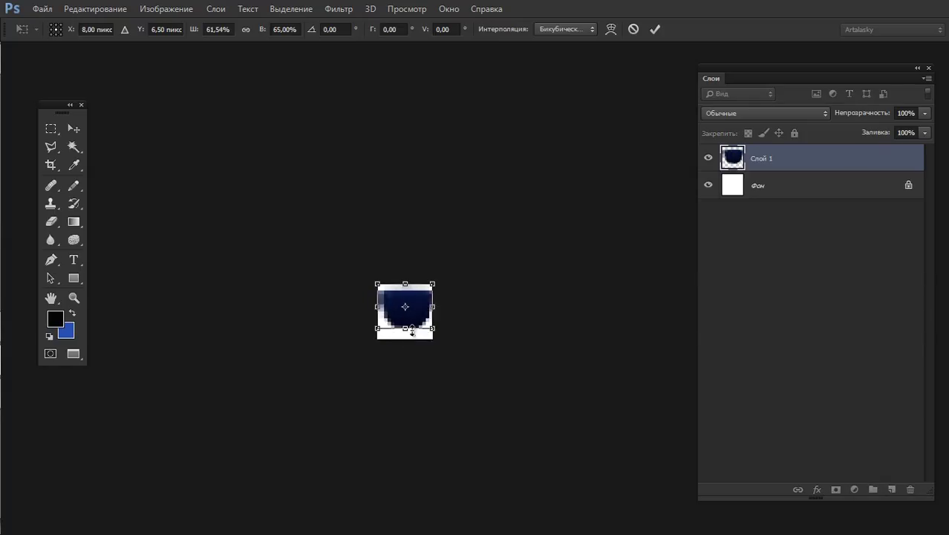
pyautogui.press('Return')
pyautogui.press('b')
pyautogui.scroll(1, 434, 290)
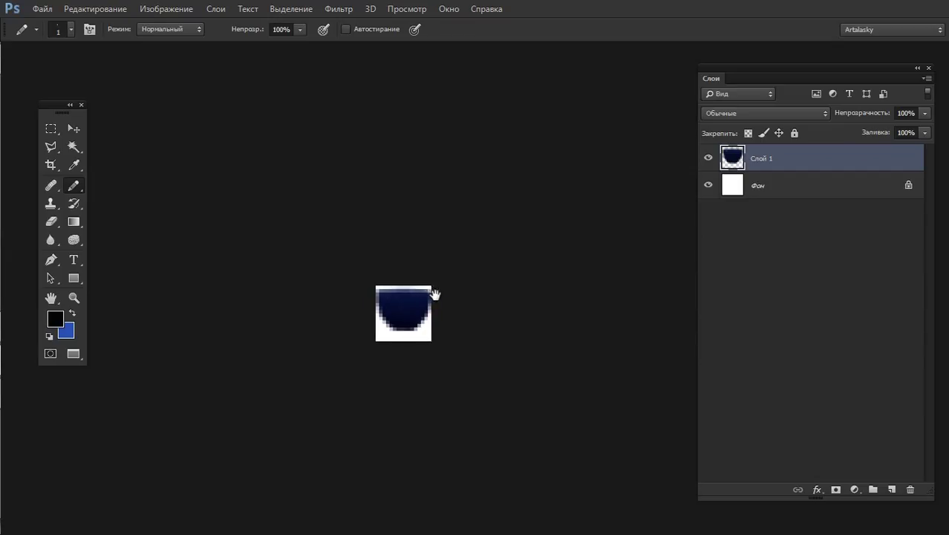
pyautogui.scroll(1, 434, 301)
# Erase thin strips along the shade's left and right edges and add new layer Слой 2
pyautogui.scroll(1, 431, 289)
pyautogui.press('e')
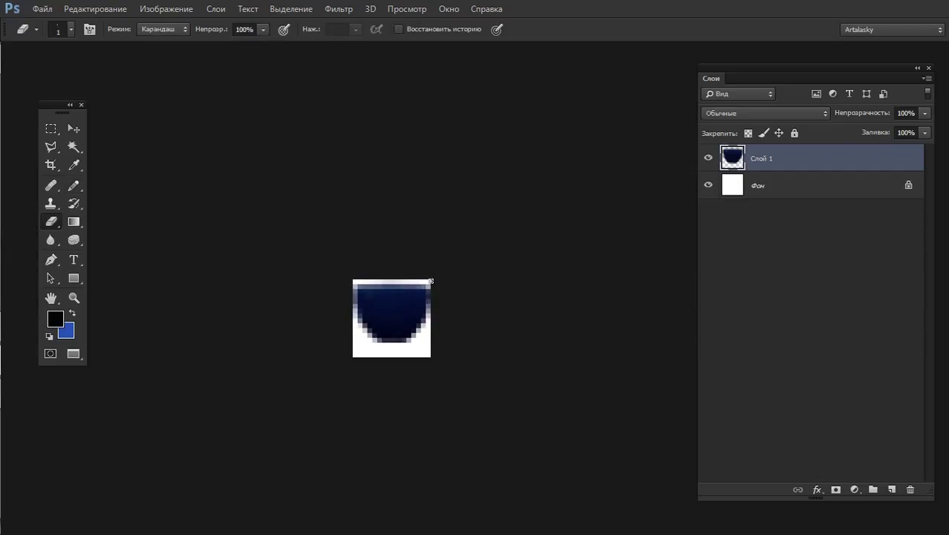
pyautogui.moveTo(429, 304); pyautogui.dragTo(430, 281)
pyautogui.moveTo(354, 281); pyautogui.dragTo(358, 348)
pyautogui.press('b')
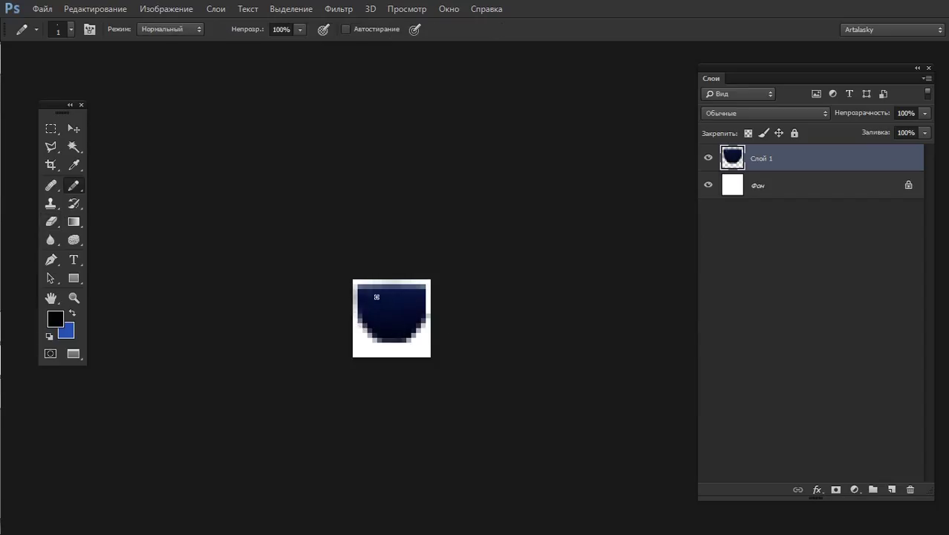
pyautogui.click(892, 490)
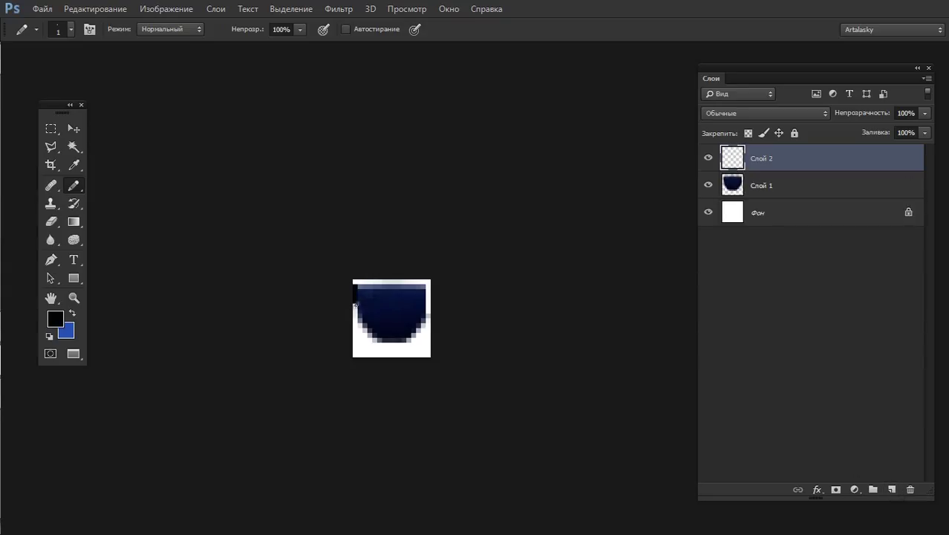
pyautogui.hotkey('ctrl', 'z')
# Trace the bowl's bottom and lower staircase edges in black 1 px pixels
pyautogui.moveTo(391, 303); pyautogui.dragTo(430, 309)
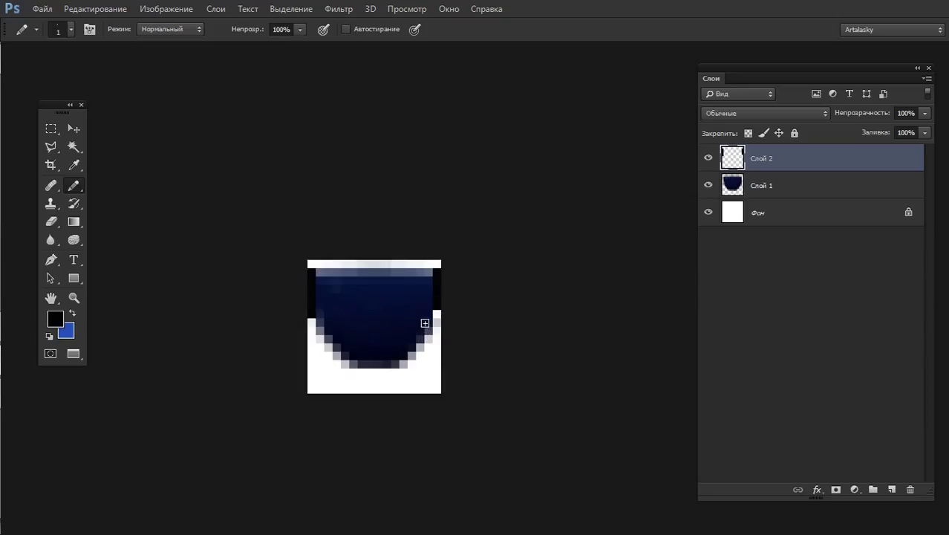
pyautogui.click(437, 314)
pyautogui.click(328, 340)
pyautogui.click(344, 354)
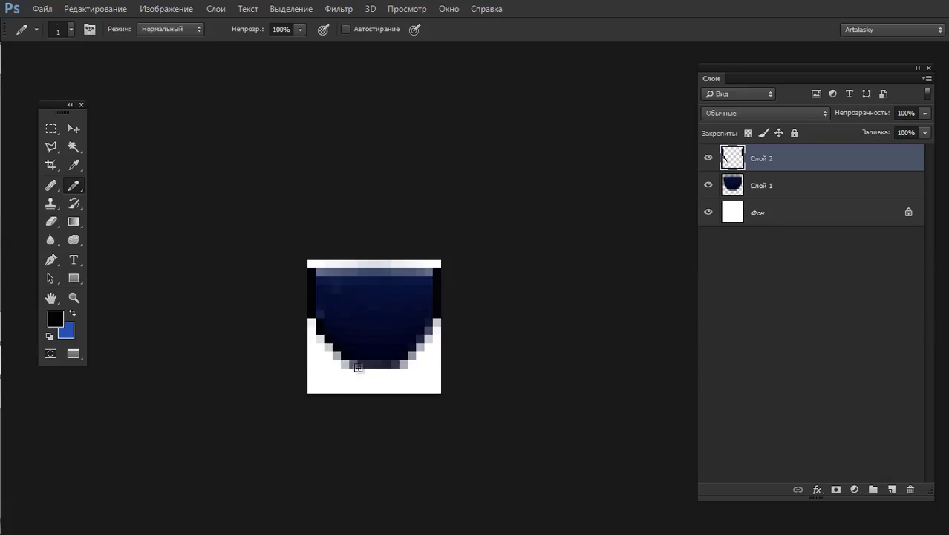
pyautogui.moveTo(358, 367); pyautogui.dragTo(400, 364)
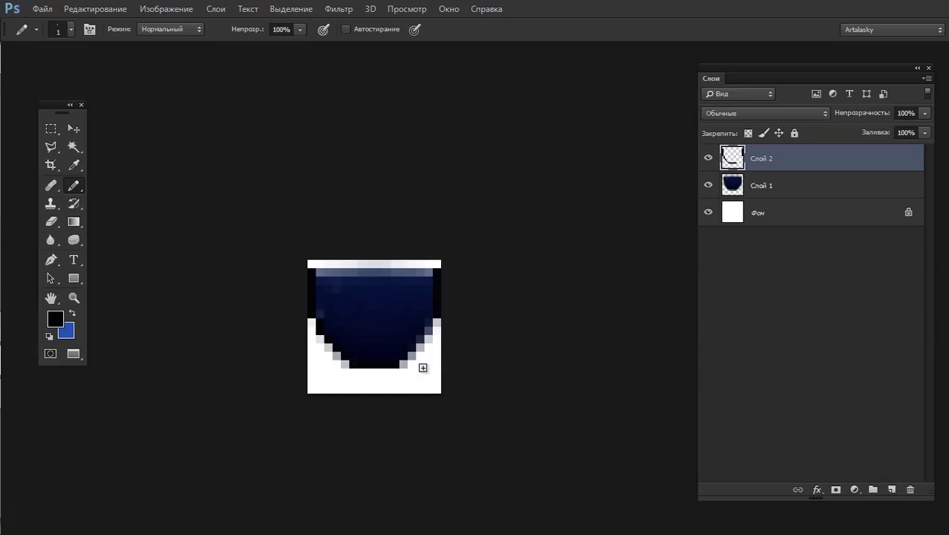
pyautogui.moveTo(403, 364); pyautogui.dragTo(412, 357)
pyautogui.moveTo(407, 355); pyautogui.dragTo(429, 329)
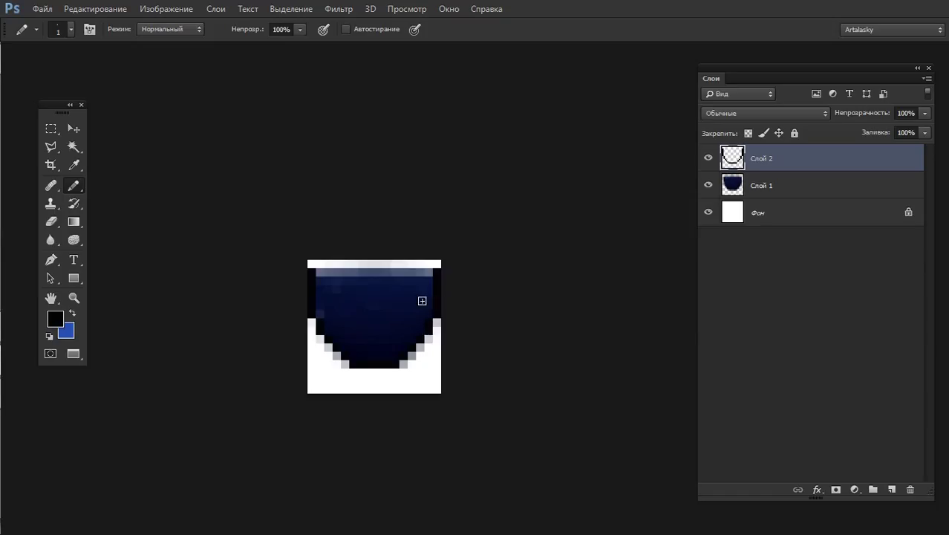
pyautogui.press('e')
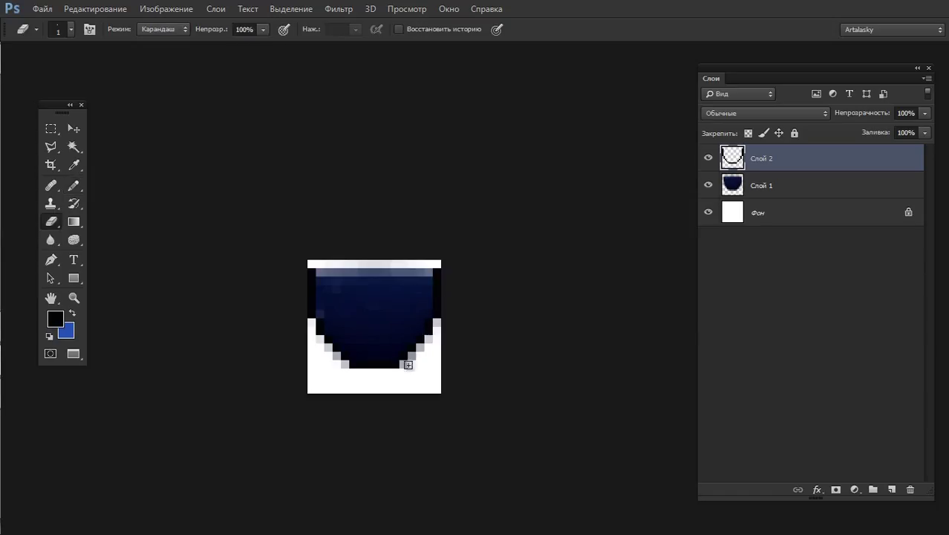
# Hide Слой 1's navy fill and make Слой 2 the active layer
pyautogui.click(726, 196)
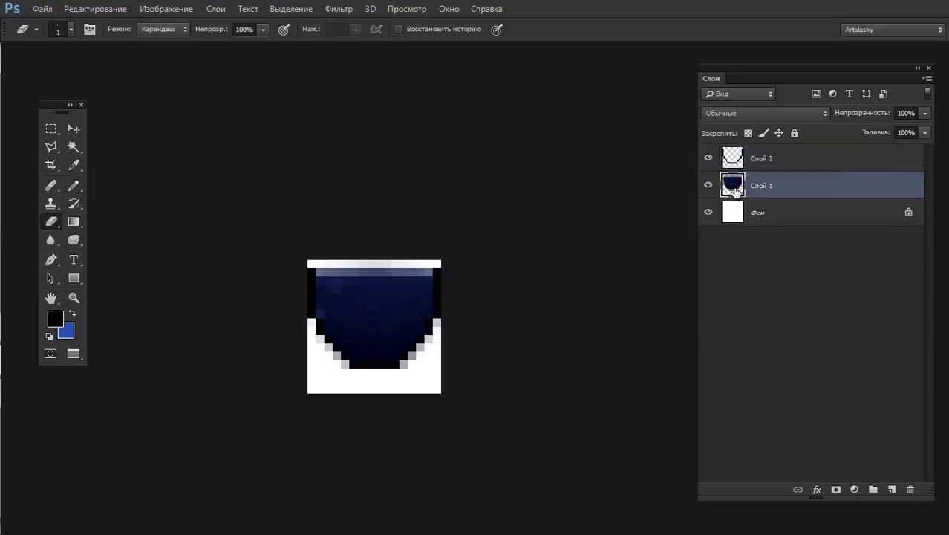
pyautogui.click(709, 186)
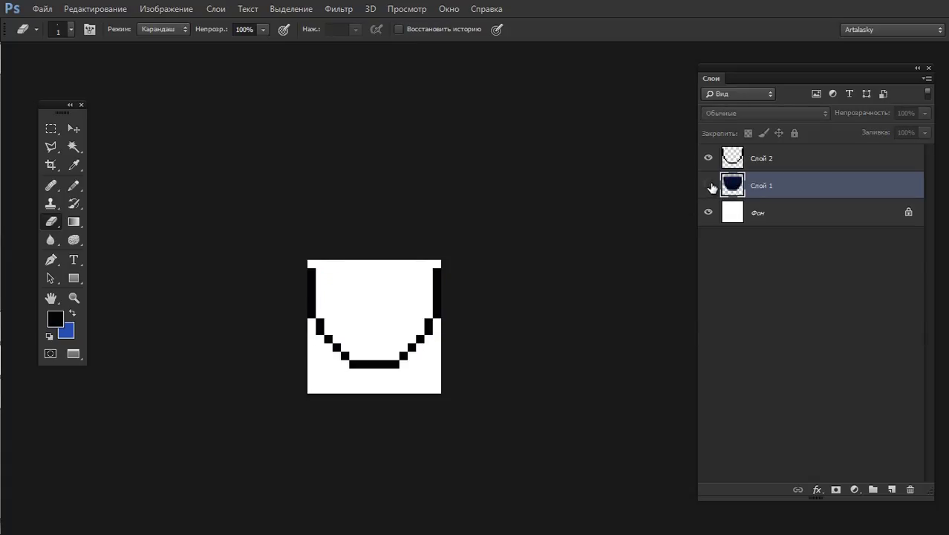
pyautogui.press('b')
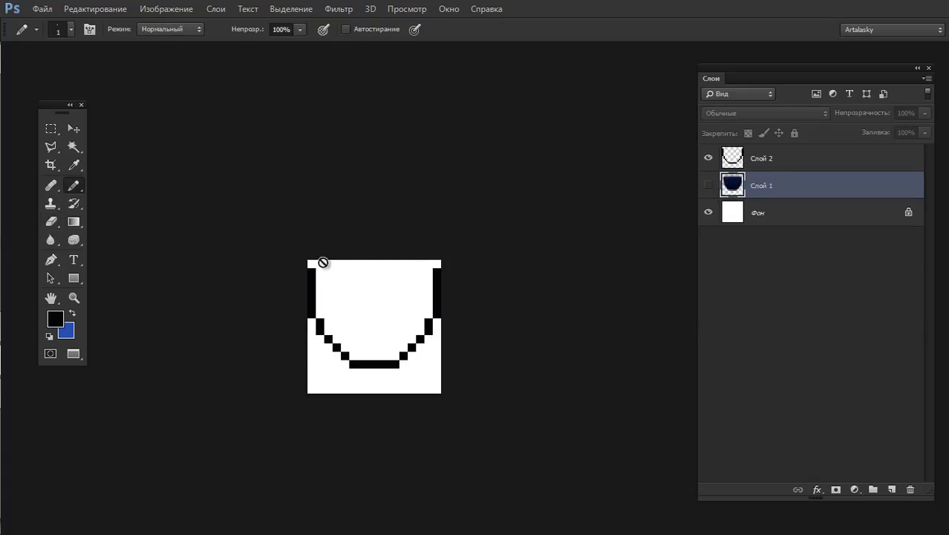
pyautogui.click(761, 167)
pyautogui.click(720, 191)
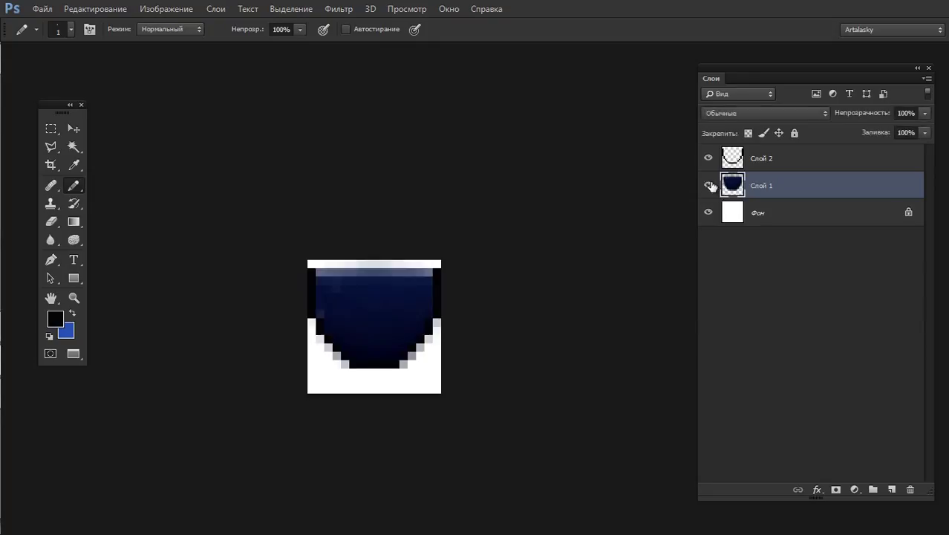
pyautogui.click(710, 185)
pyautogui.click(741, 156)
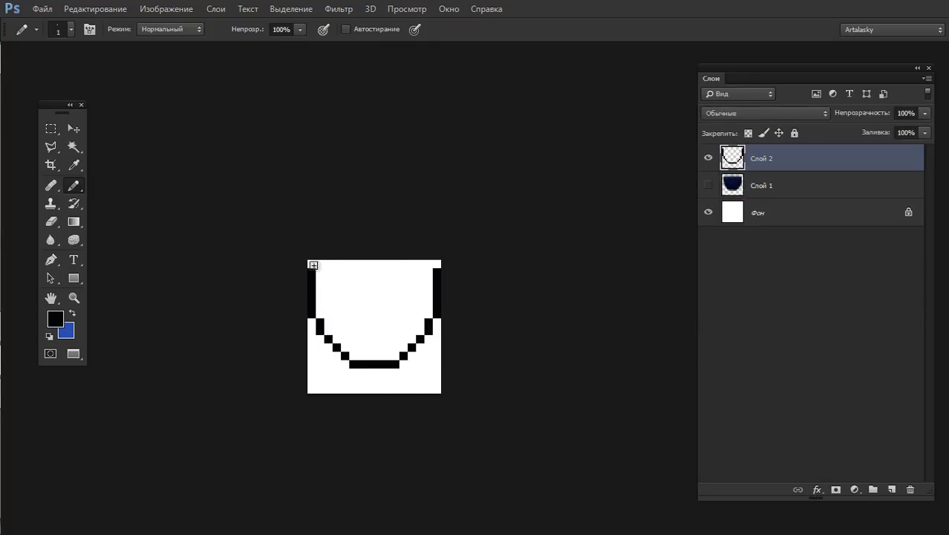
# Close the outline's top edge and shift the outline down 3 px
pyautogui.moveTo(313, 265); pyautogui.dragTo(432, 263)
pyautogui.hotkey('ctrl', 'z')
pyautogui.moveTo(339, 263)
pyautogui.mouseDown()
pyautogui.moveTo(319, 262)
pyautogui.moveTo(312, 274)
pyautogui.moveTo(433, 263)
pyautogui.mouseUp()
pyautogui.hotkey('ctrl', 'z')
pyautogui.hotkey('ctrl', 'z')
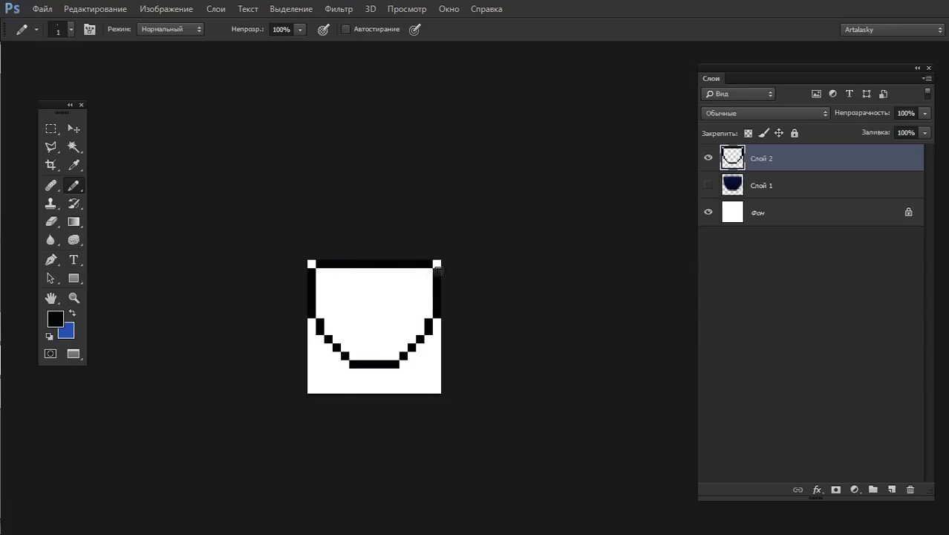
pyautogui.scroll(-2, 438, 271)
pyautogui.scroll(-1, 423, 303)
pyautogui.moveTo(429, 313); pyautogui.dragTo(429, 327)
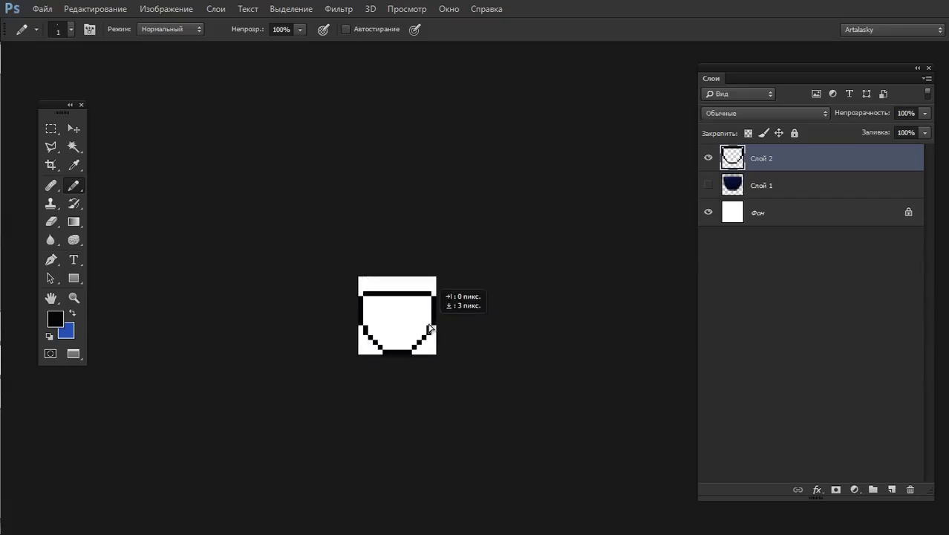
pyautogui.keyDown('alt'); pyautogui.click(402, 311); pyautogui.keyUp('alt')
pyautogui.keyDown('alt'); pyautogui.click(403, 324); pyautogui.keyUp('alt')
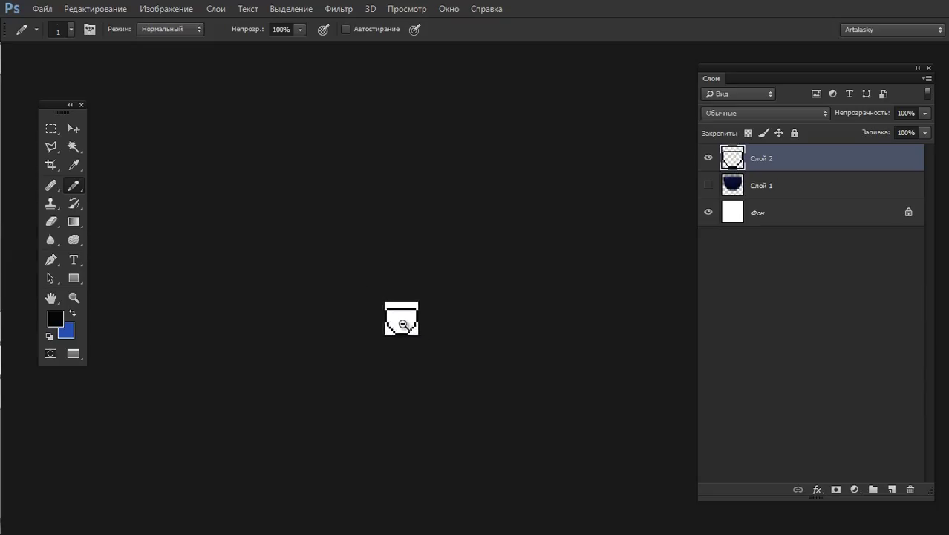
pyautogui.click(414, 327)
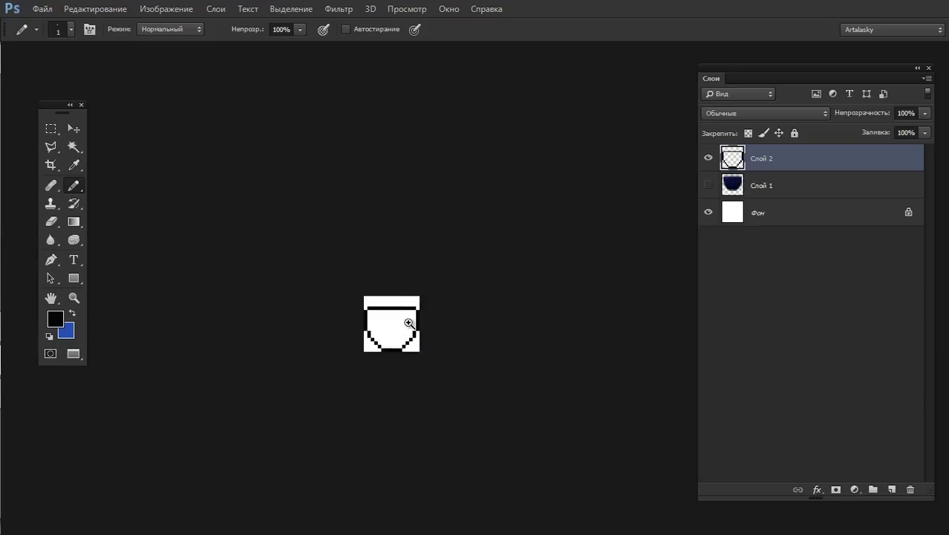
# Duplicate the outline layer and sample the navy colour from Слой 1
pyautogui.hotkey('ctrl', 'j')
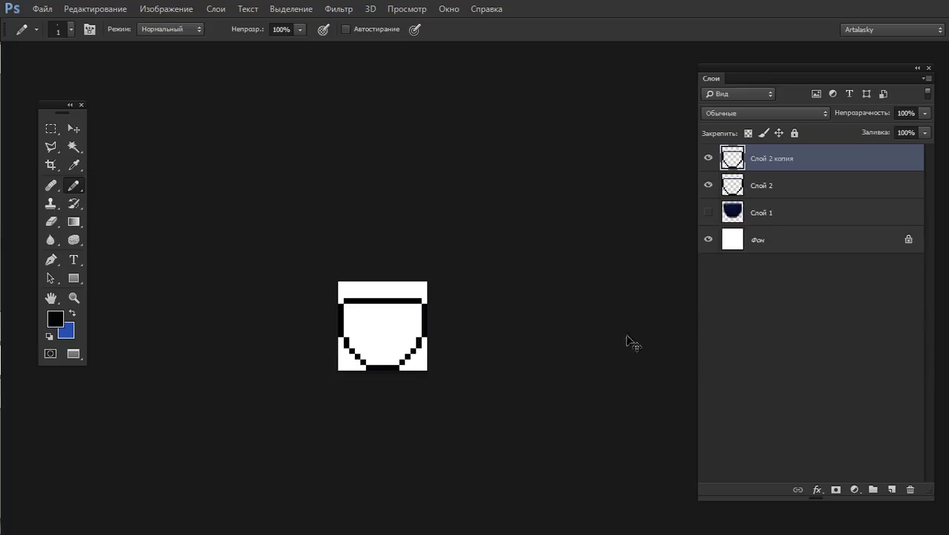
pyautogui.press('g')
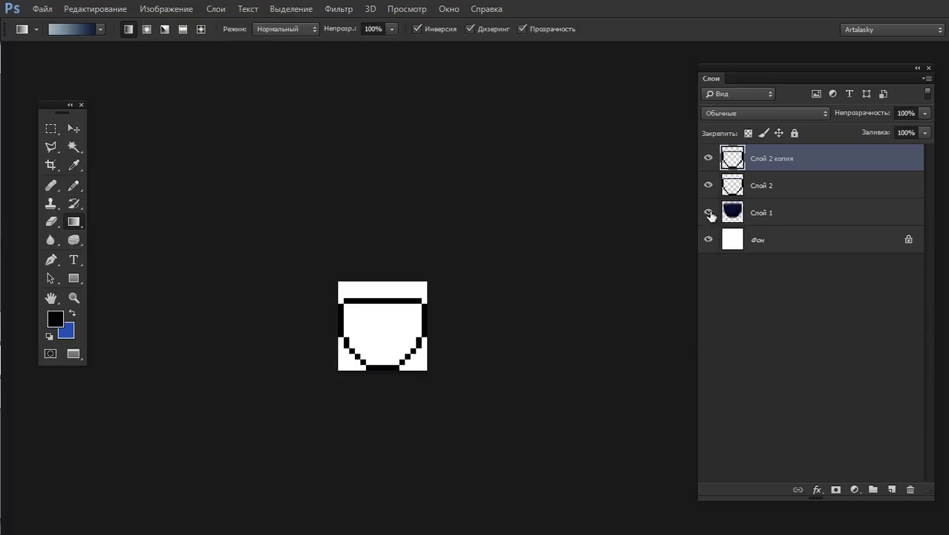
pyautogui.click(709, 214)
pyautogui.keyDown('alt'); pyautogui.click(383, 330); pyautogui.keyUp('alt')
pyautogui.click(709, 214)
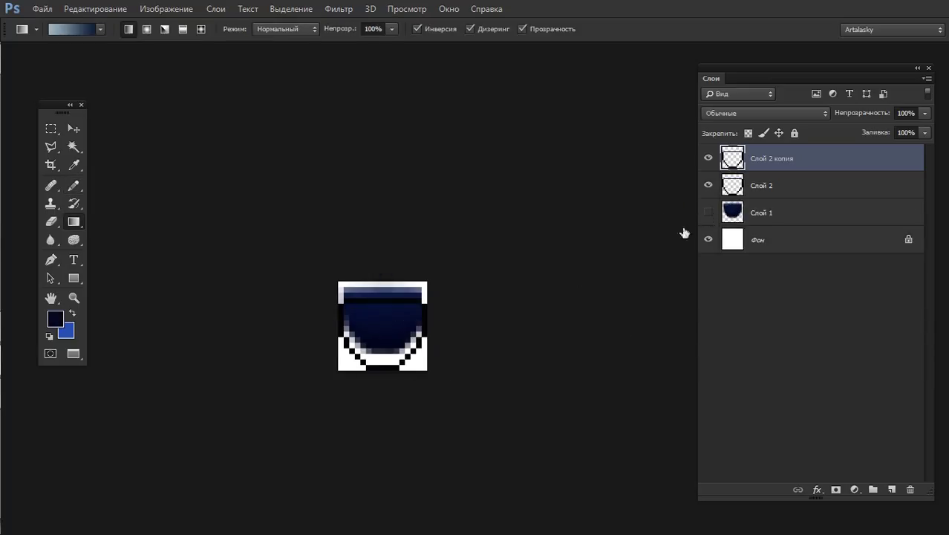
# Undo a test navy Paint Bucket fill, then turn off Anti-alias and edit Tolerance
pyautogui.hotkey('shift', 'g')
pyautogui.click(386, 329)
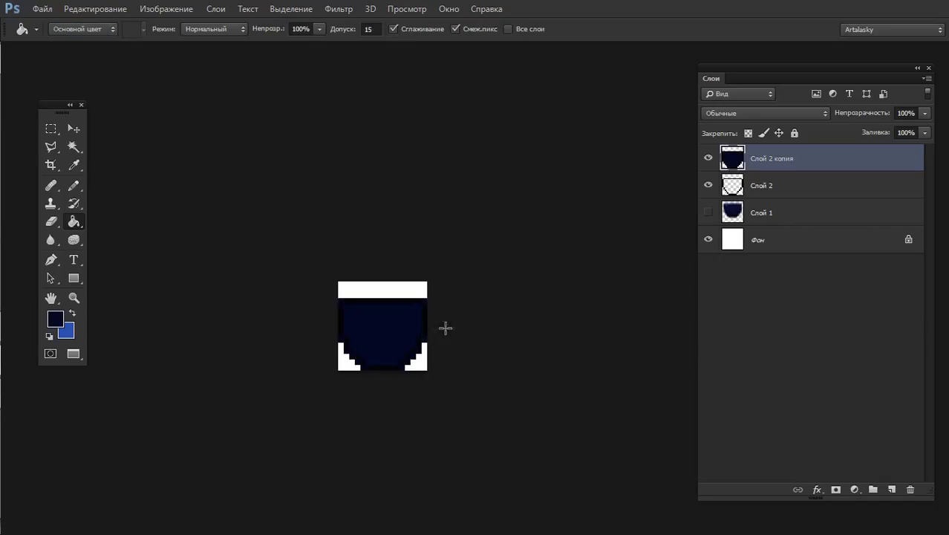
pyautogui.hotkey('ctrl', 'z')
pyautogui.click(400, 28)
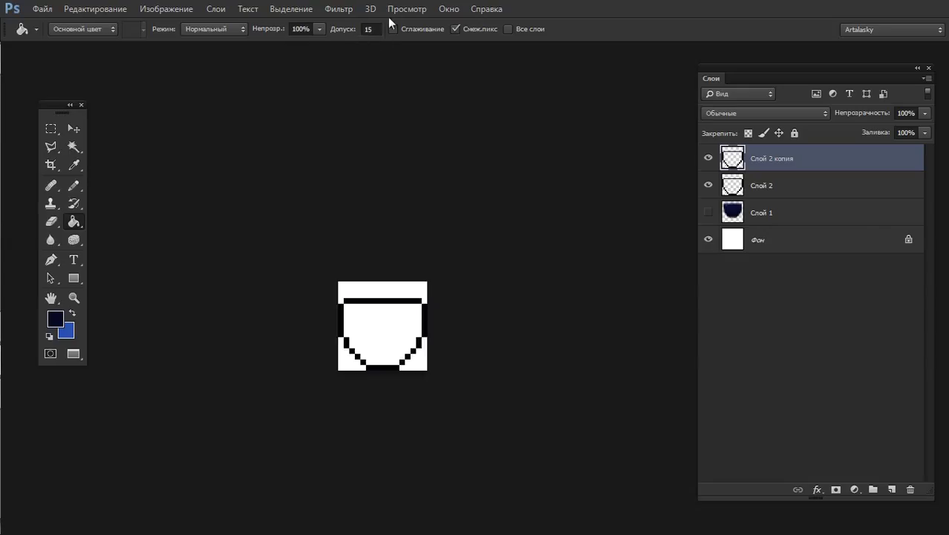
pyautogui.click(365, 30)
pyautogui.write('0')
# Fill the bowl interior navy at tolerance 0, duplicate the layer and make blue the drawing colour
pyautogui.click(391, 337)
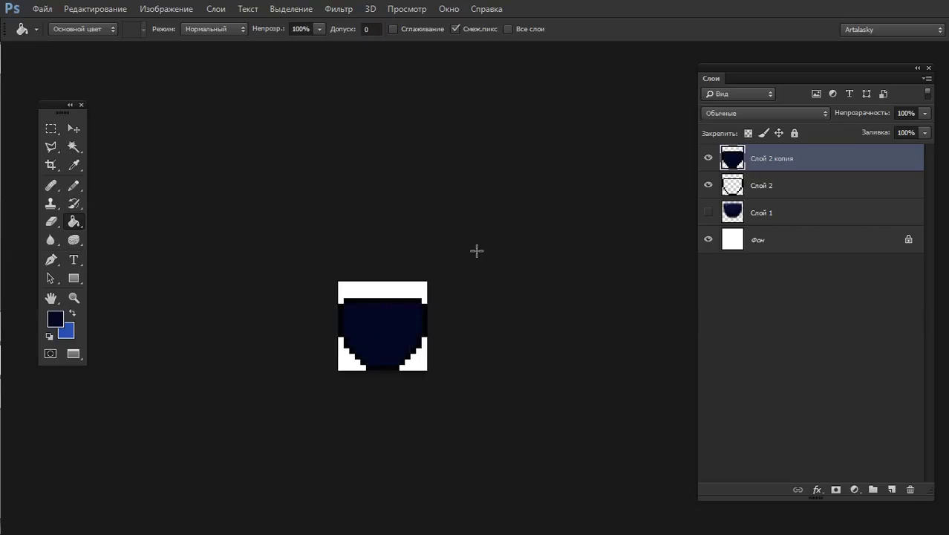
pyautogui.hotkey('ctrl', 'j')
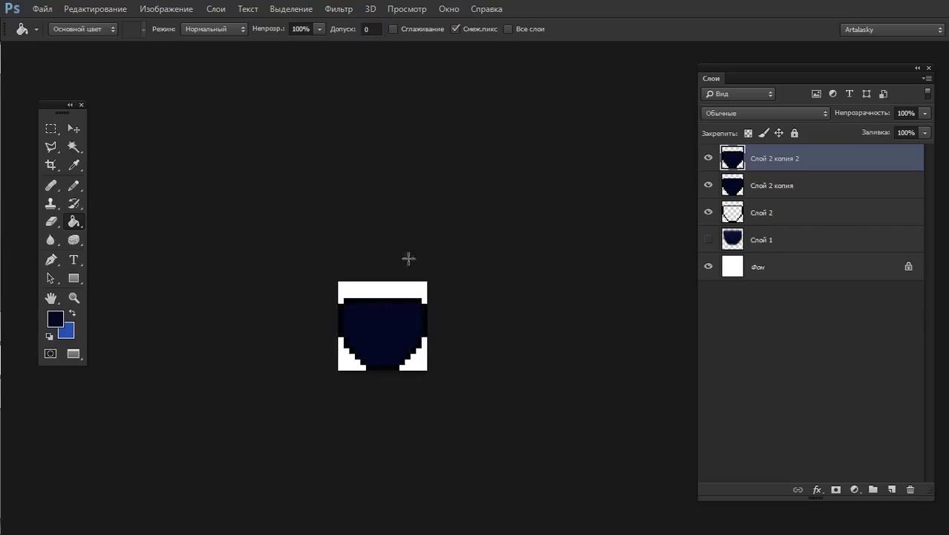
pyautogui.scroll(1, 411, 324)
pyautogui.press('b')
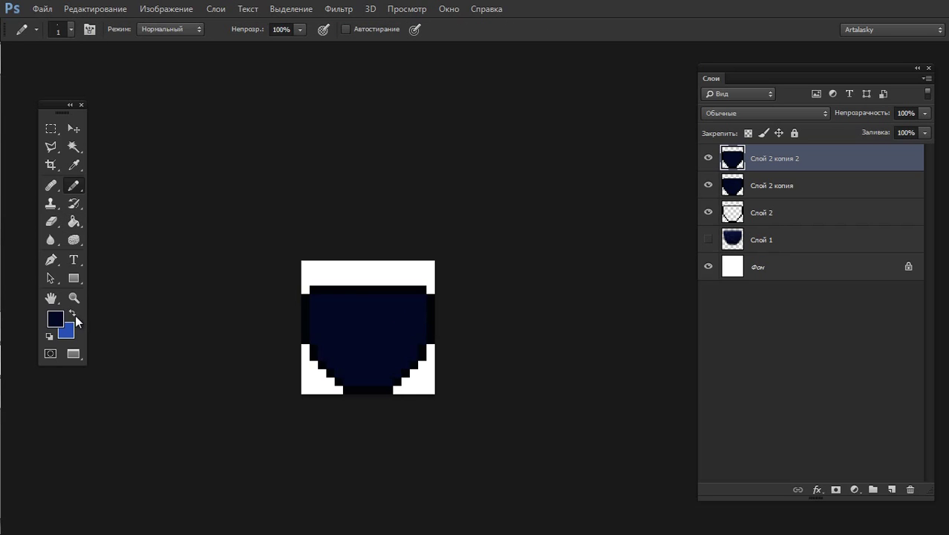
pyautogui.press('x')
pyautogui.moveTo(310, 298); pyautogui.dragTo(408, 312)
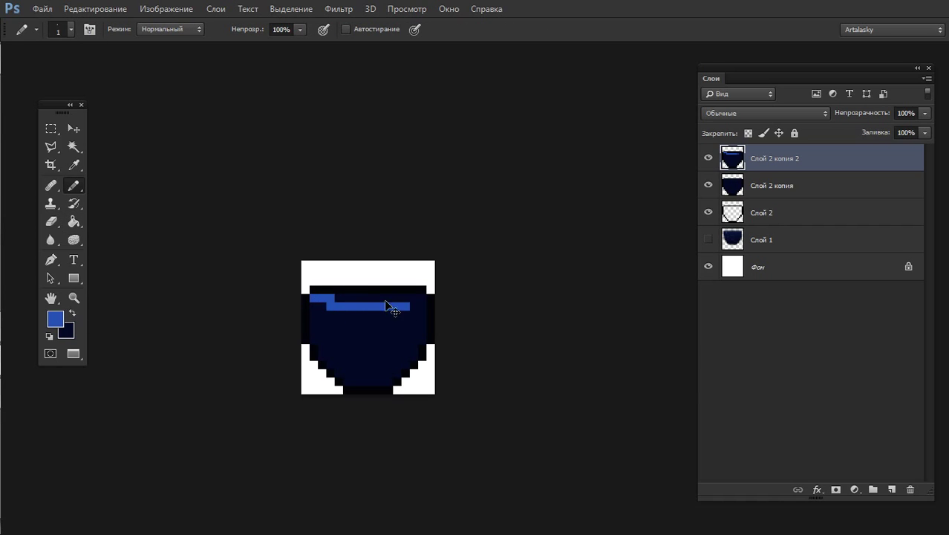
pyautogui.hotkey('ctrl', 'z')
# Switch the Pencil to Linear Dodge mode and try blue strokes along the bowl's top
pyautogui.click(170, 29)
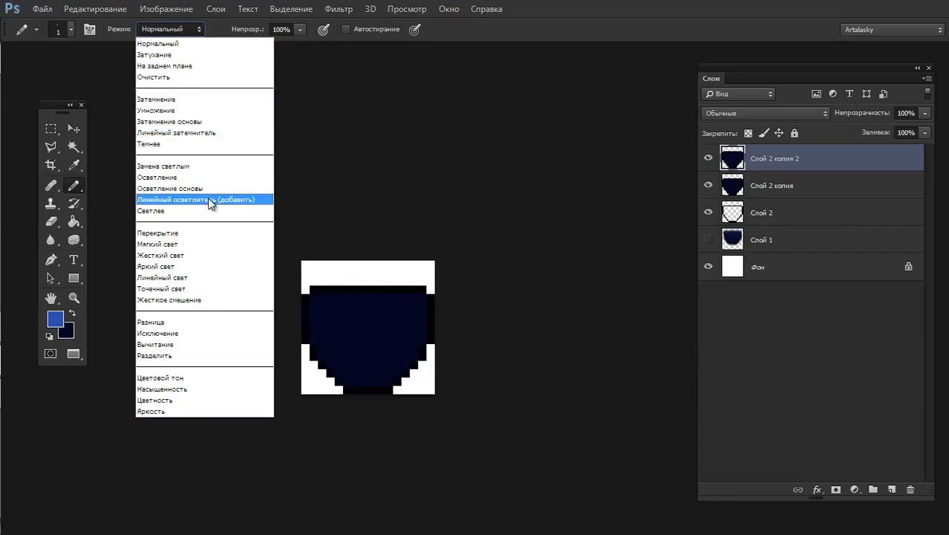
pyautogui.click(212, 199)
pyautogui.moveTo(325, 302); pyautogui.dragTo(386, 311)
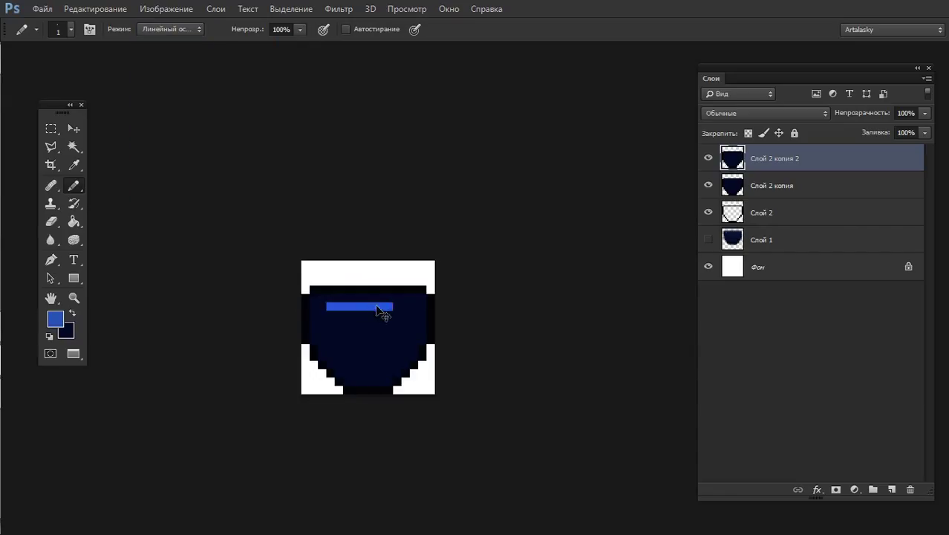
pyautogui.hotkey('ctrl', 'z')
pyautogui.moveTo(308, 299); pyautogui.dragTo(412, 301)
pyautogui.hotkey('ctrl', 'z')
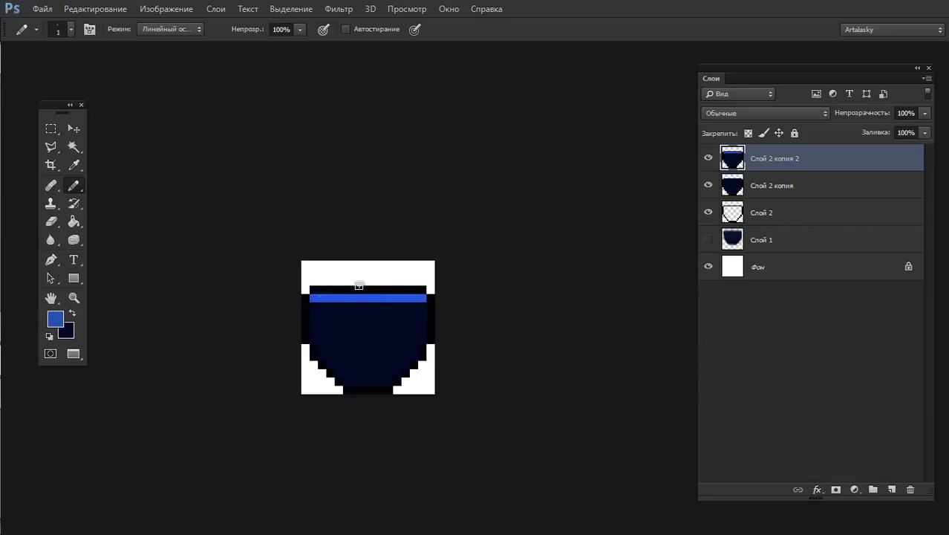
pyautogui.hotkey('ctrl', 'z')
pyautogui.moveTo(312, 289); pyautogui.dragTo(385, 290)
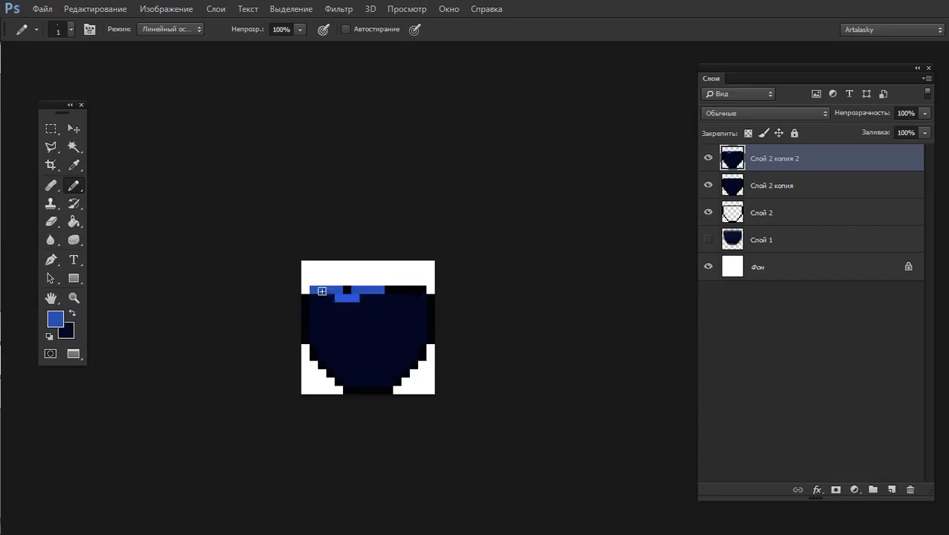
# Paint a glowing blue band along the top rim with a cyan highlight in its middle
pyautogui.hotkey('ctrl', 'z')
pyautogui.moveTo(312, 289); pyautogui.dragTo(424, 279)
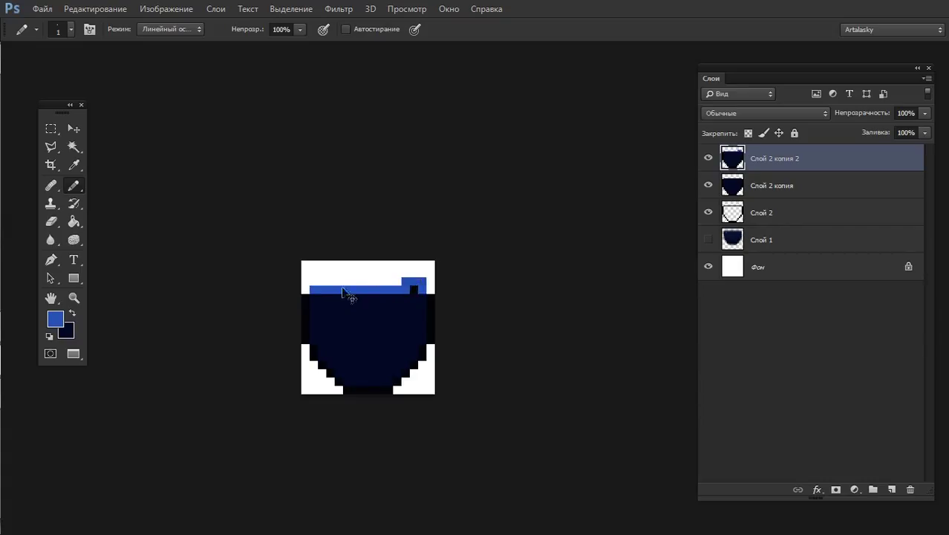
pyautogui.hotkey('ctrl', 'z')
pyautogui.moveTo(314, 289); pyautogui.dragTo(416, 288)
pyautogui.hotkey('ctrl', 'z')
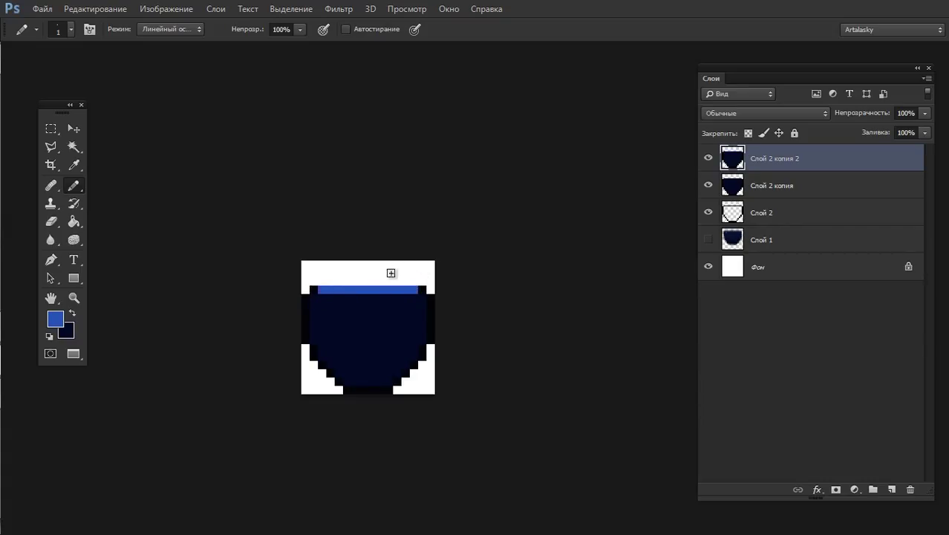
pyautogui.moveTo(323, 290); pyautogui.dragTo(410, 289)
pyautogui.hotkey('ctrl', 'z')
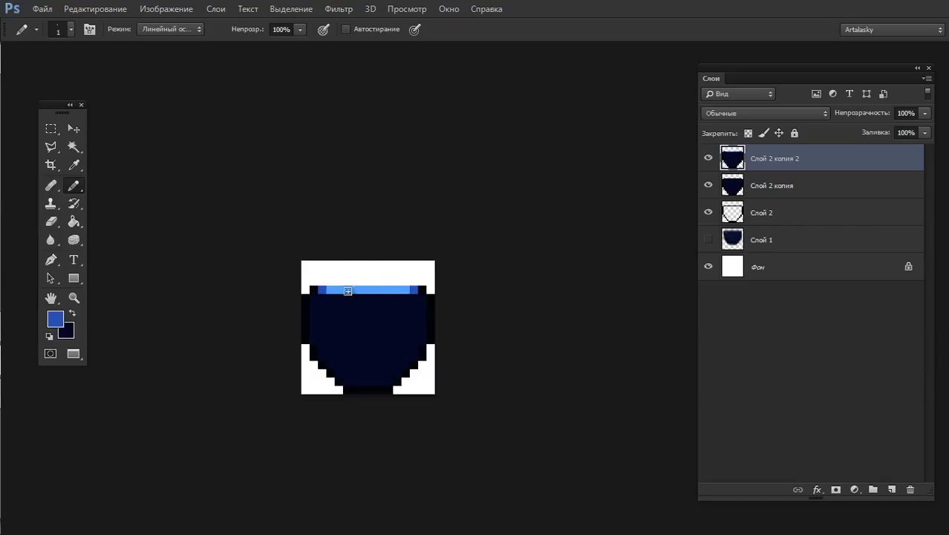
pyautogui.moveTo(348, 290); pyautogui.dragTo(393, 289)
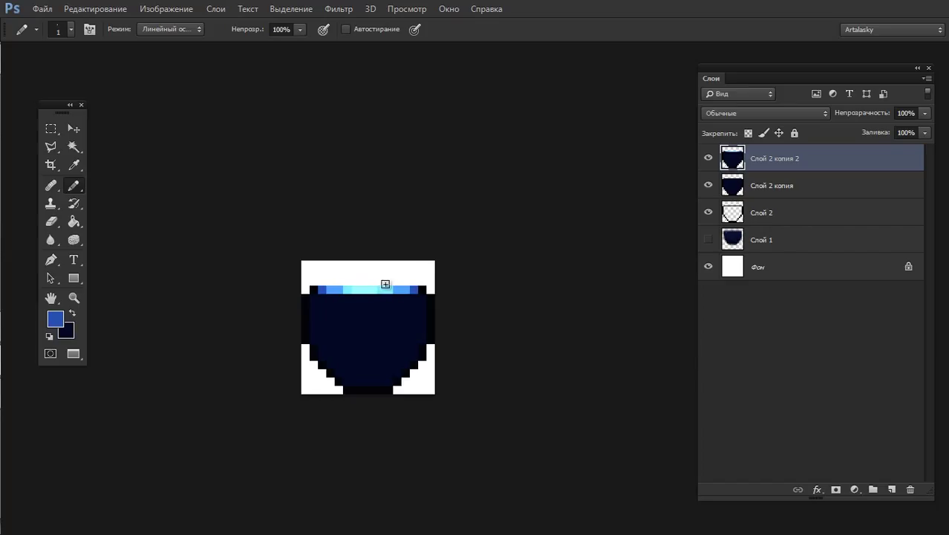
pyautogui.click(764, 267)
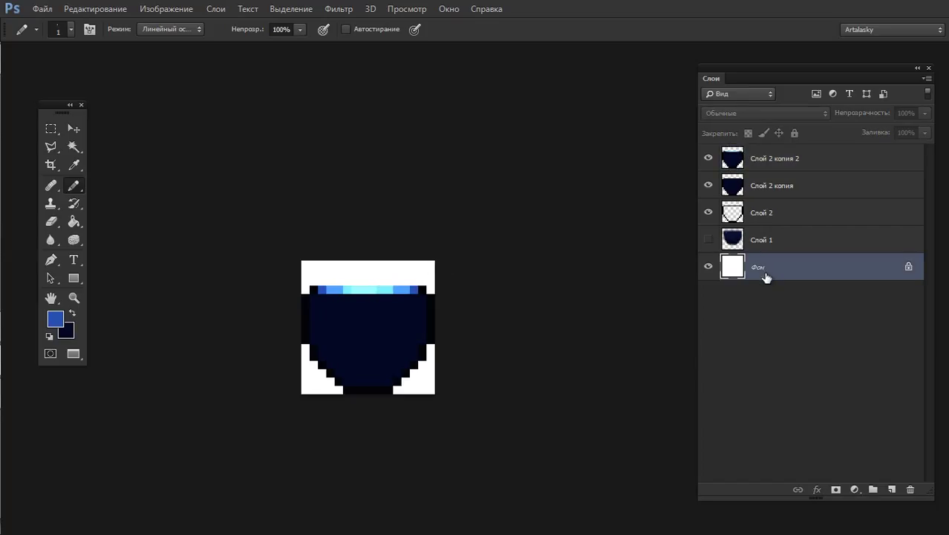
# Darken the Фон background to dark grey with Hue/Saturation lightness -82
pyautogui.hotkey('ctrl', 'u')
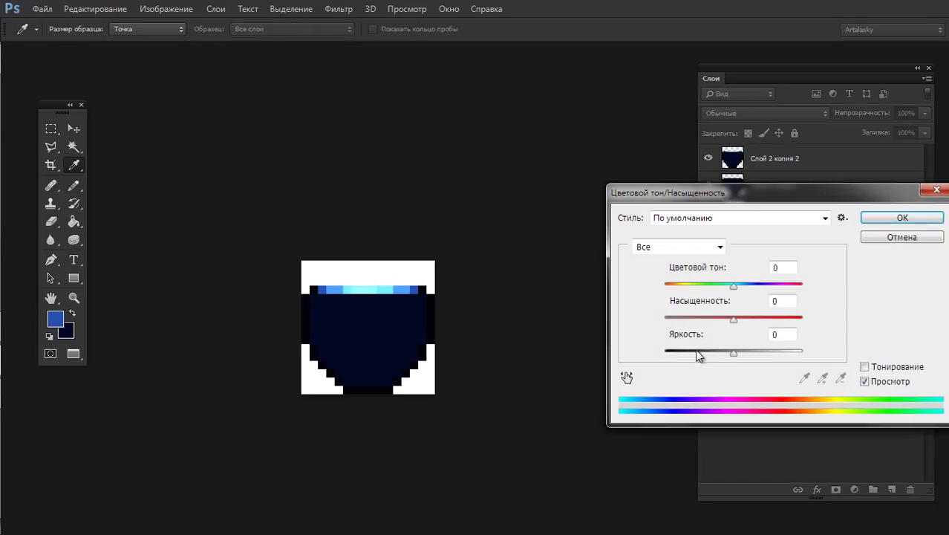
pyautogui.moveTo(697, 356); pyautogui.dragTo(676, 353)
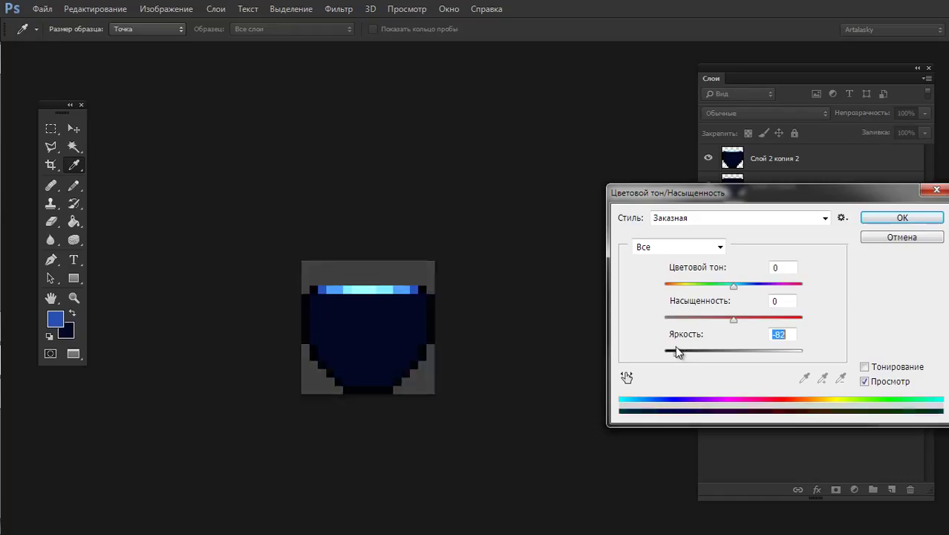
pyautogui.click(902, 218)
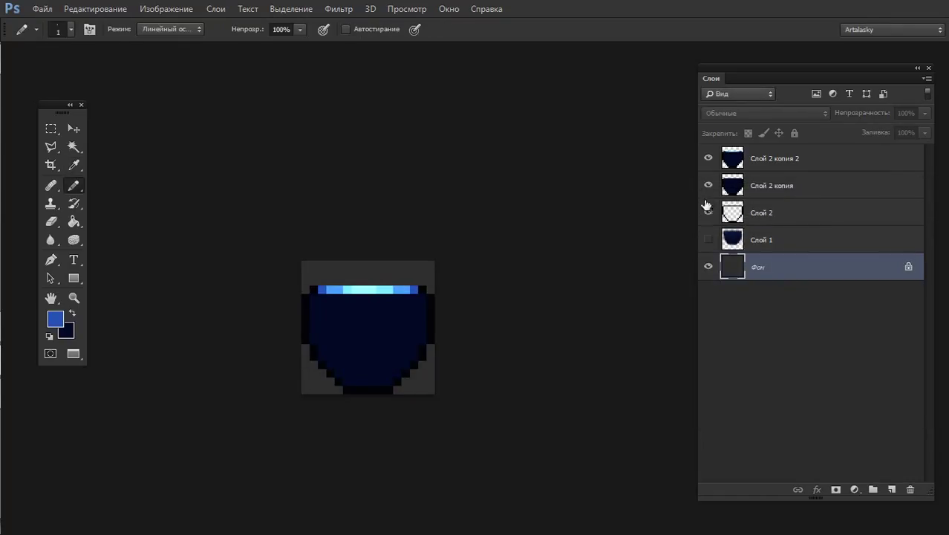
pyautogui.click(768, 168)
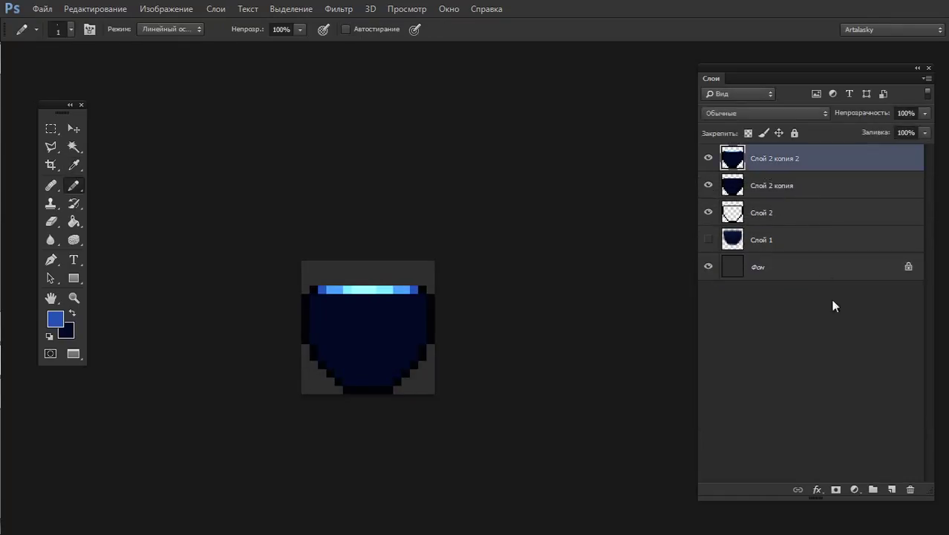
# Add a new layer and set the pencil blend mode back to Normal
pyautogui.click(892, 490)
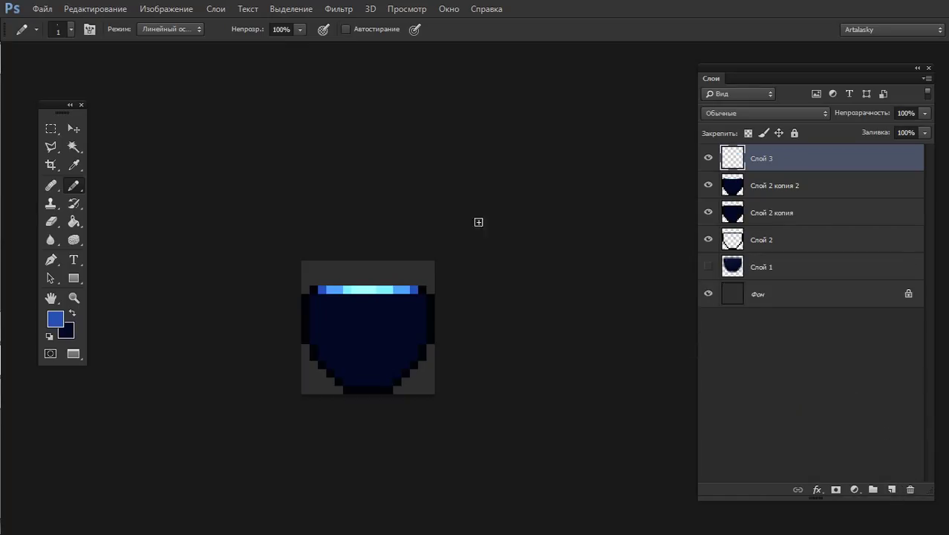
pyautogui.click(185, 33)
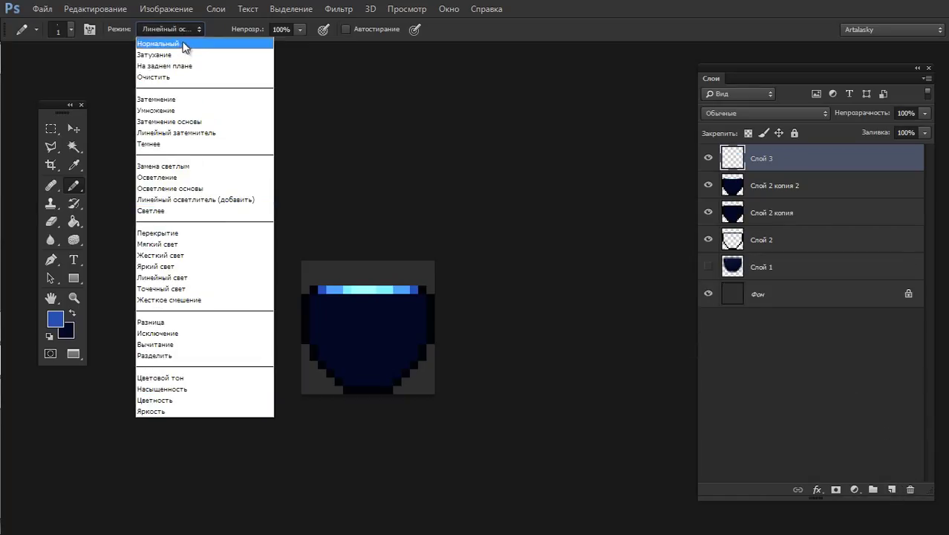
pyautogui.click(185, 46)
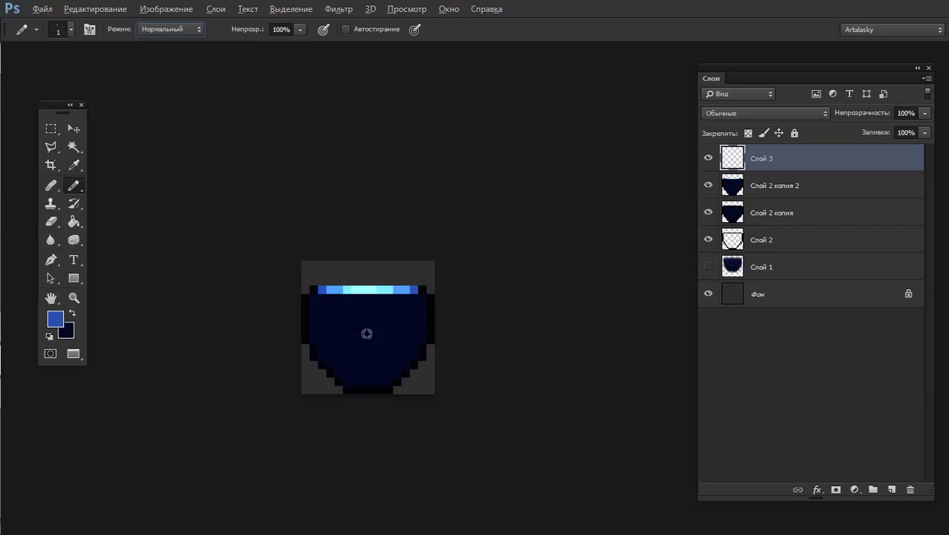
pyautogui.press('alt')
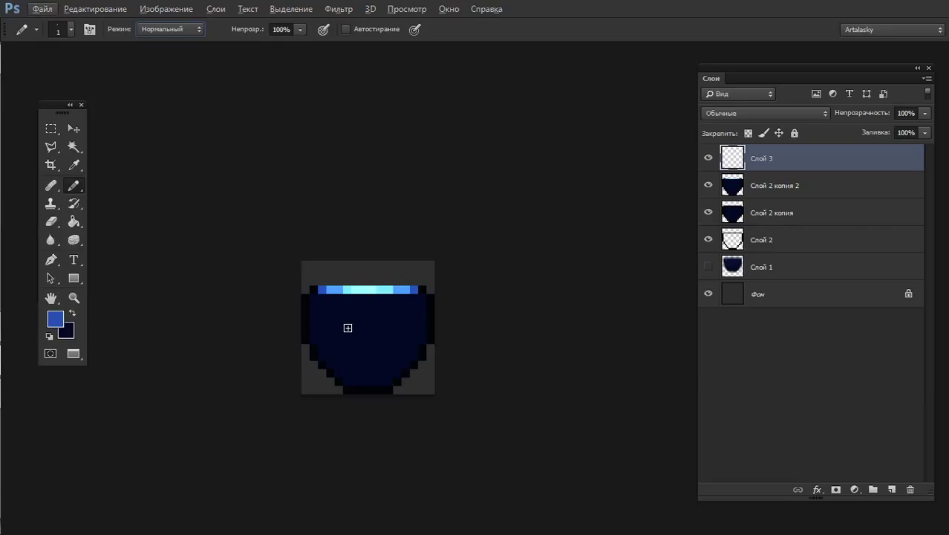
pyautogui.moveTo(338, 322); pyautogui.dragTo(374, 364)
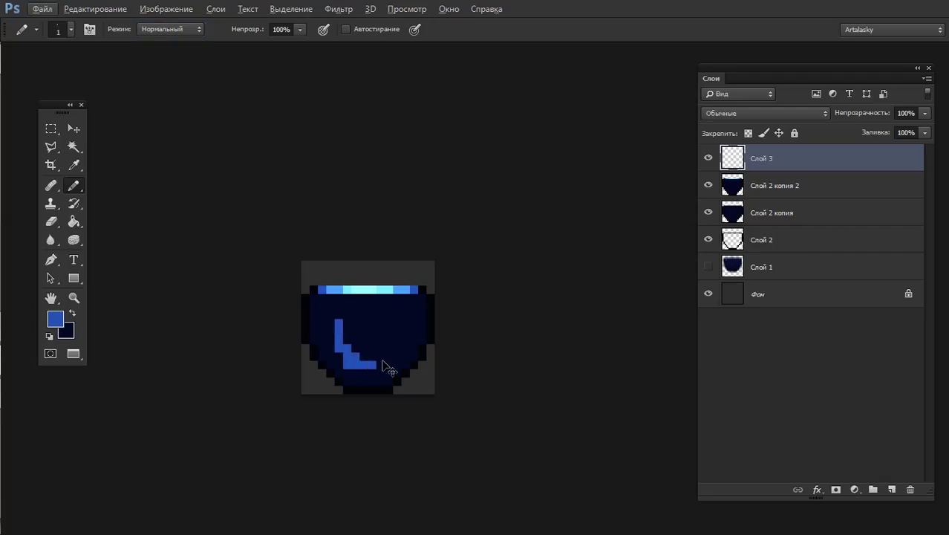
pyautogui.hotkey('ctrl', 'z')
# Pick a medium blue and paint a trial keyhole shape on the bowl
pyautogui.keyDown('alt'); pyautogui.click(344, 318); pyautogui.keyUp('alt')
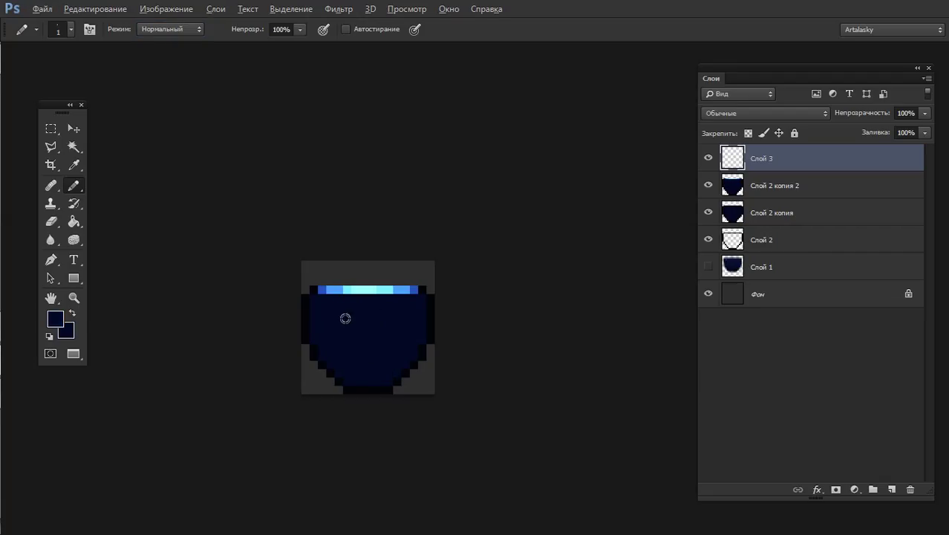
pyautogui.click(55, 318)
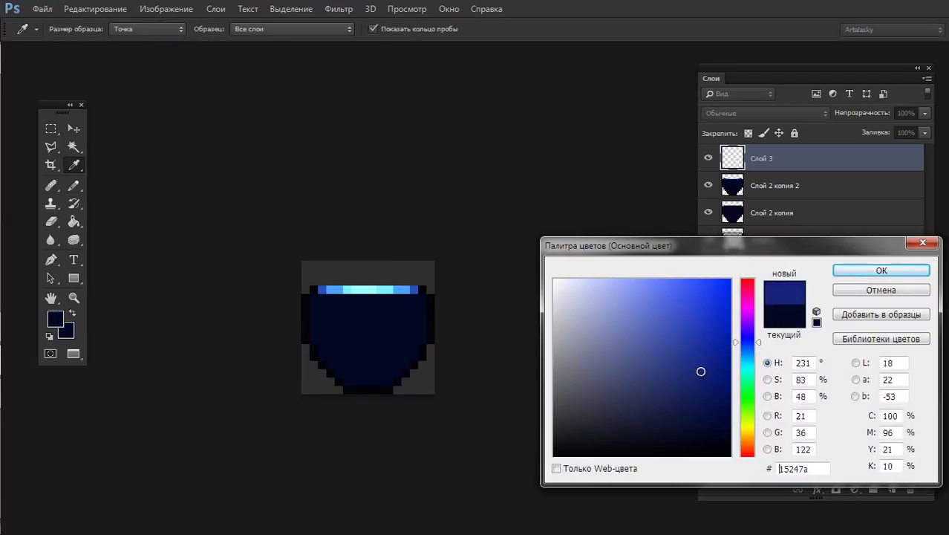
pyautogui.moveTo(693, 367); pyautogui.dragTo(701, 370)
pyautogui.click(880, 271)
pyautogui.moveTo(392, 305)
pyautogui.mouseDown()
pyautogui.moveTo(385, 351)
pyautogui.moveTo(409, 316)
pyautogui.mouseUp()
# Judge the keyhole at smaller zoom, then delete it and deselect
pyautogui.keyDown('ctrl'); pyautogui.keyDown('alt'); pyautogui.click(421, 298); pyautogui.keyUp('alt'); pyautogui.keyUp('ctrl')
pyautogui.keyDown('ctrl'); pyautogui.keyDown('alt'); pyautogui.click(426, 308); pyautogui.keyUp('alt'); pyautogui.keyUp('ctrl')
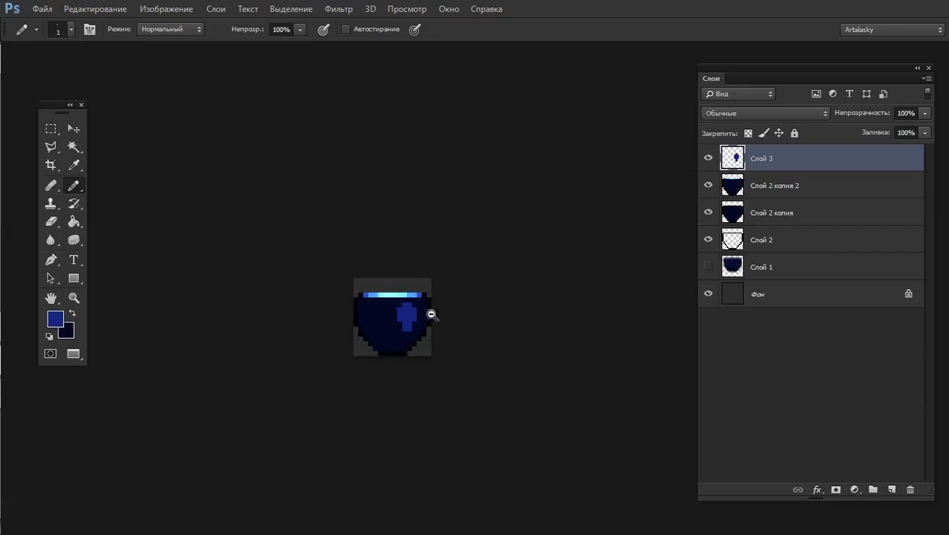
pyautogui.keyDown('ctrl'); pyautogui.keyDown('alt'); pyautogui.click(423, 334); pyautogui.keyUp('alt'); pyautogui.keyUp('ctrl')
pyautogui.keyDown('ctrl'); pyautogui.keyDown('alt'); pyautogui.click(431, 368); pyautogui.keyUp('alt'); pyautogui.keyUp('ctrl')
pyautogui.keyDown('ctrl'); pyautogui.click(419, 336); pyautogui.keyUp('ctrl')
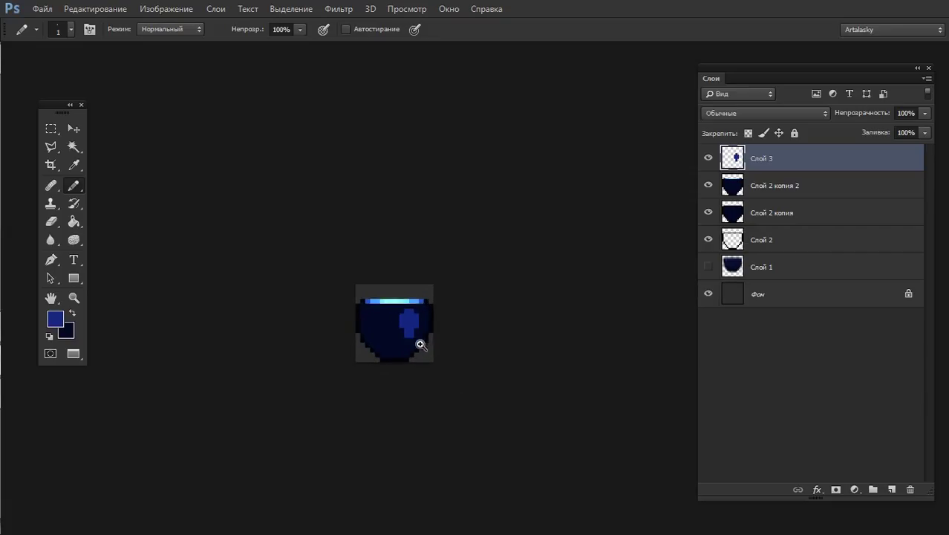
pyautogui.press('Delete')
pyautogui.hotkey('ctrl', 'd')
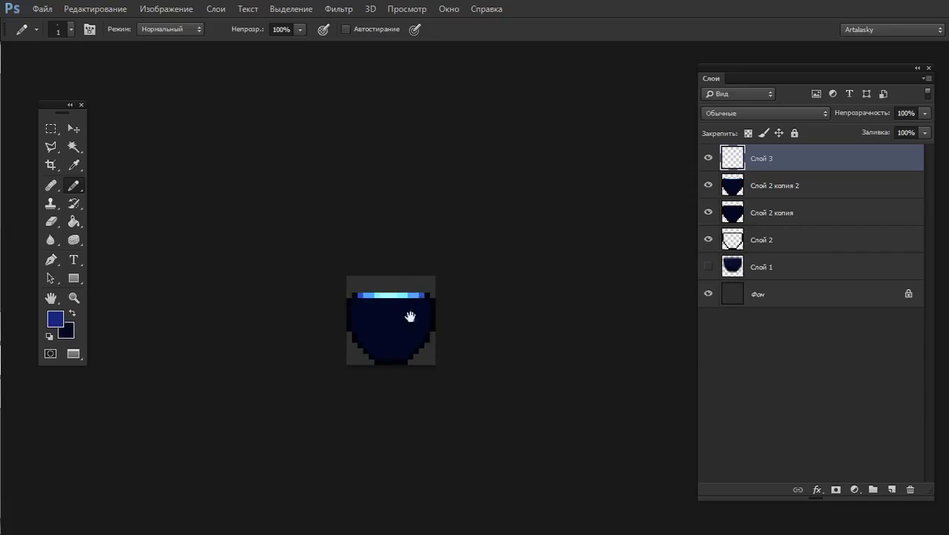
pyautogui.keyDown('ctrl'); pyautogui.click(412, 319); pyautogui.keyUp('ctrl')
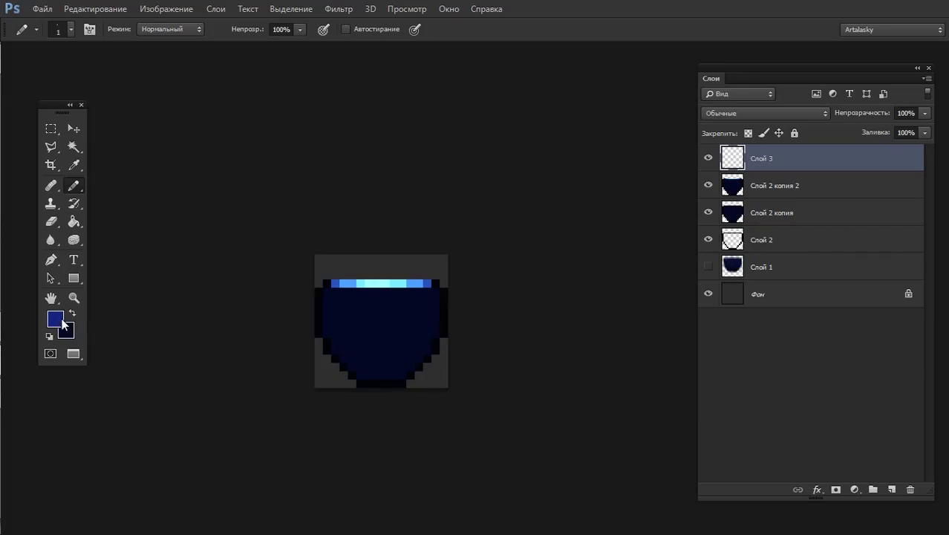
# Pick a lighter navy and pencil shading along the bowl's left and lower-left edges
pyautogui.keyDown('alt'); pyautogui.click(350, 304); pyautogui.keyUp('alt')
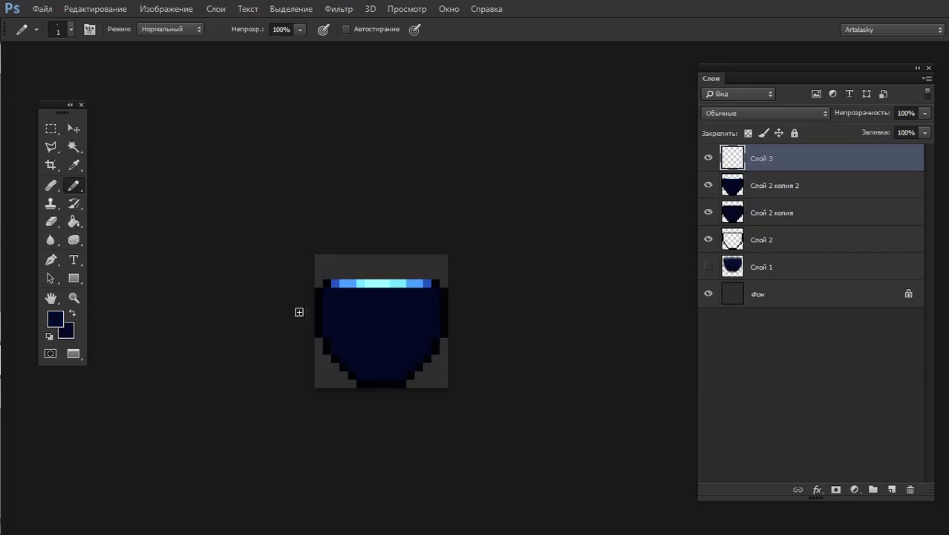
pyautogui.click(55, 319)
pyautogui.click(865, 271)
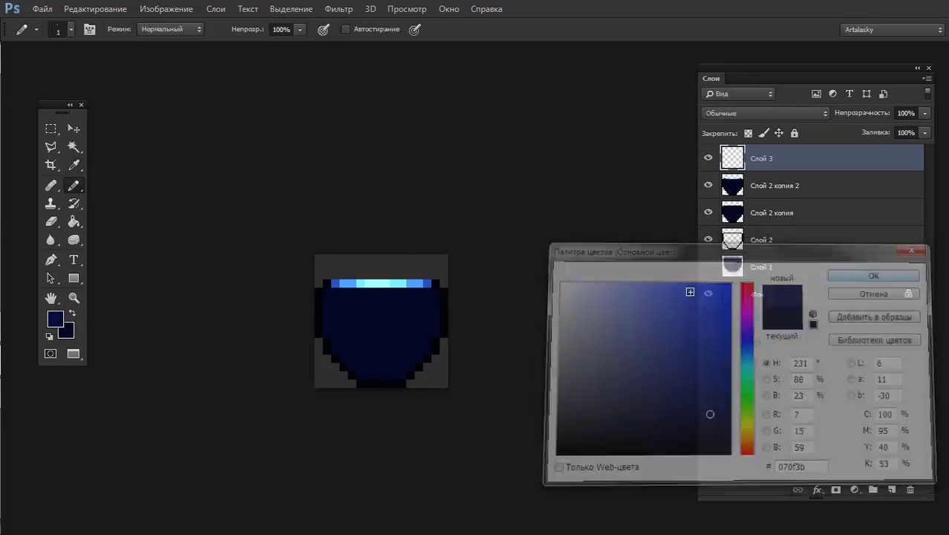
pyautogui.click(363, 369)
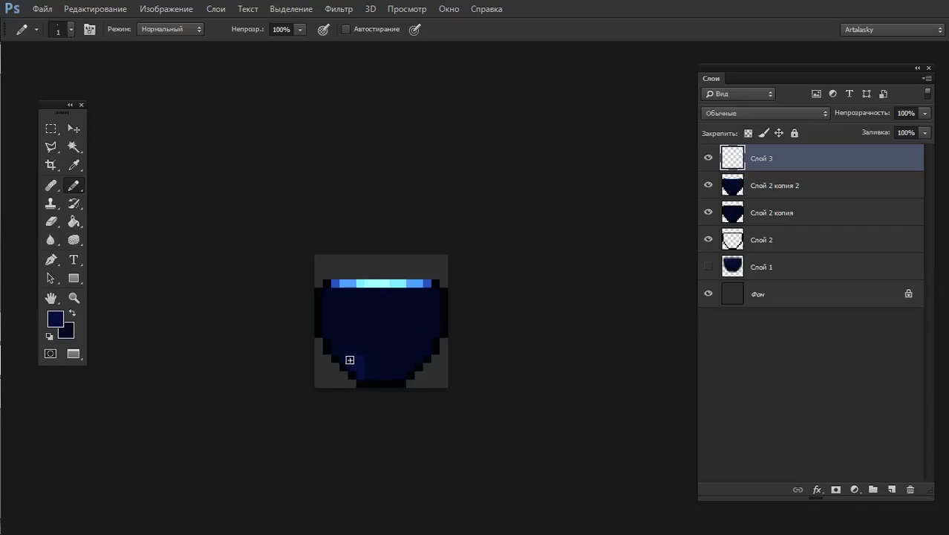
pyautogui.moveTo(340, 352)
pyautogui.mouseDown()
pyautogui.moveTo(360, 367)
pyautogui.moveTo(395, 370)
pyautogui.mouseUp()
pyautogui.hotkey('ctrl', 'alt', 'z')
pyautogui.hotkey('ctrl', 'alt', 'z')
pyautogui.moveTo(351, 347); pyautogui.dragTo(335, 303)
pyautogui.moveTo(355, 346); pyautogui.dragTo(362, 363)
pyautogui.click(366, 358)
# Pick a different blue and add pixels down the bowl's left side
pyautogui.click(56, 320)
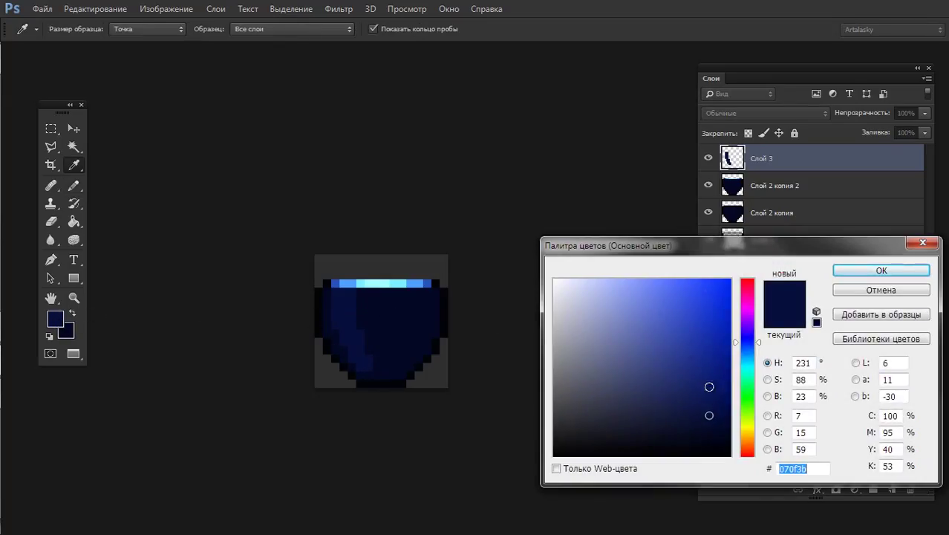
pyautogui.click(707, 393)
pyautogui.click(848, 274)
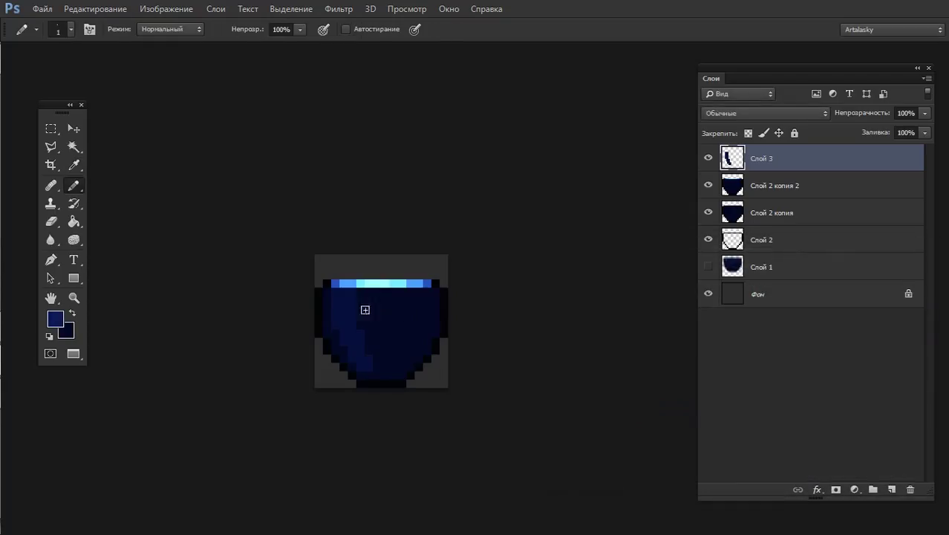
pyautogui.moveTo(343, 298); pyautogui.dragTo(346, 314)
# Choose a darker navy and draw dark pixels along the bowl's bottom
pyautogui.click(58, 320)
pyautogui.click(415, 311)
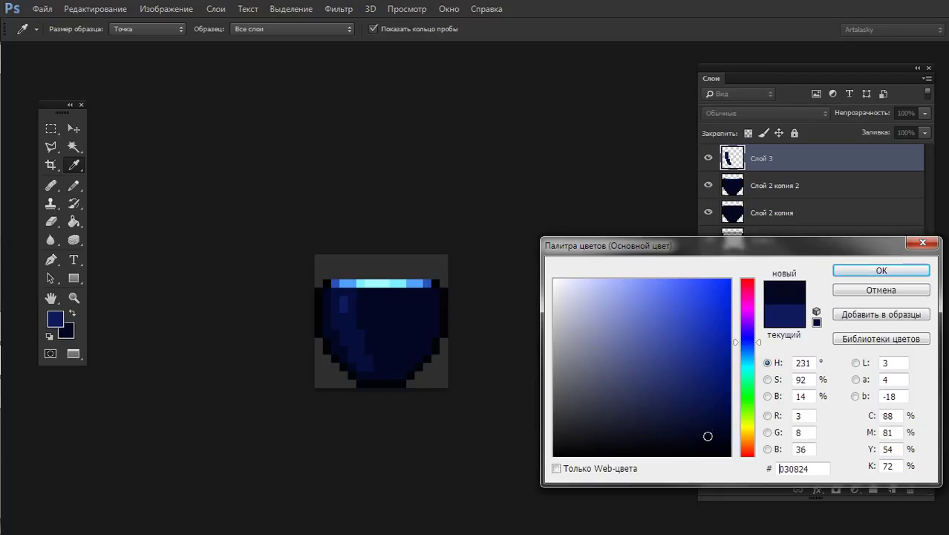
pyautogui.click(706, 436)
pyautogui.click(864, 271)
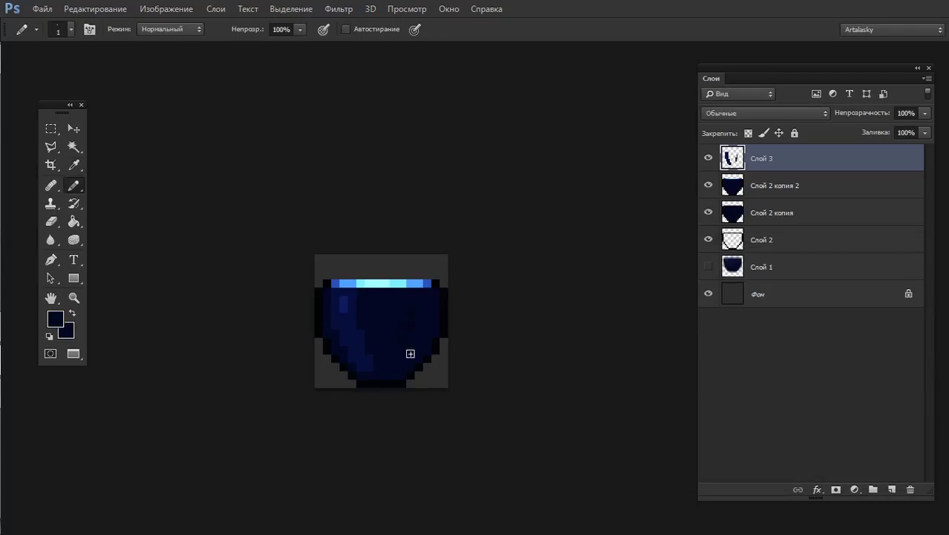
pyautogui.moveTo(363, 375); pyautogui.dragTo(403, 369)
# Draw a dark stroke up the bowl's right side and darken one block there
pyautogui.press('g')
pyautogui.press('b')
pyautogui.moveTo(389, 367)
pyautogui.mouseDown()
pyautogui.moveTo(408, 297)
pyautogui.moveTo(426, 292)
pyautogui.mouseUp()
pyautogui.click(427, 331)
# Zoom out to check the bowl at small size, then zoom back and review the drawing colour
pyautogui.keyDown('ctrl'); pyautogui.keyDown('alt'); pyautogui.click(462, 277); pyautogui.keyUp('alt'); pyautogui.keyUp('ctrl')
pyautogui.scroll(-2, 461, 277)
pyautogui.scroll(-2, 465, 273)
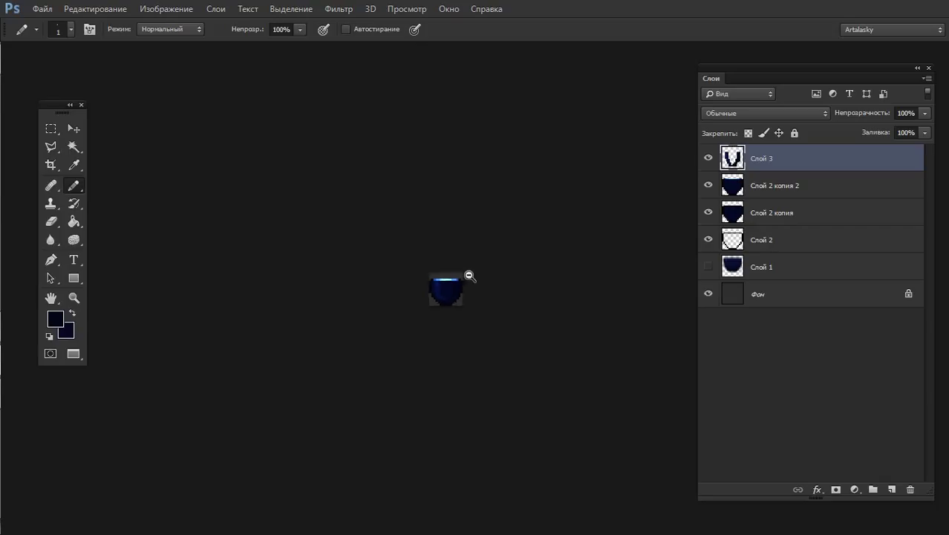
pyautogui.scroll(-2, 478, 274)
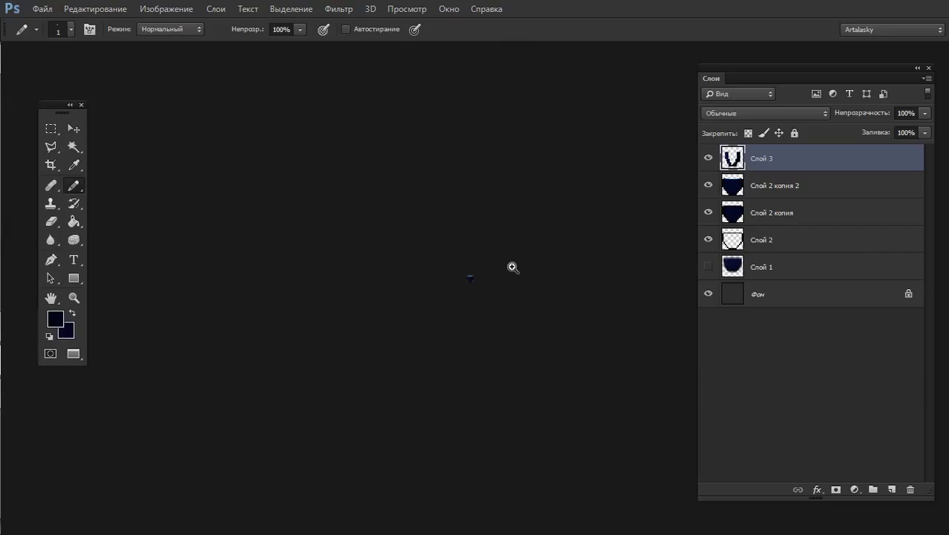
pyautogui.scroll(1, 512, 266)
pyautogui.scroll(2, 483, 270)
pyautogui.scroll(1, 407, 304)
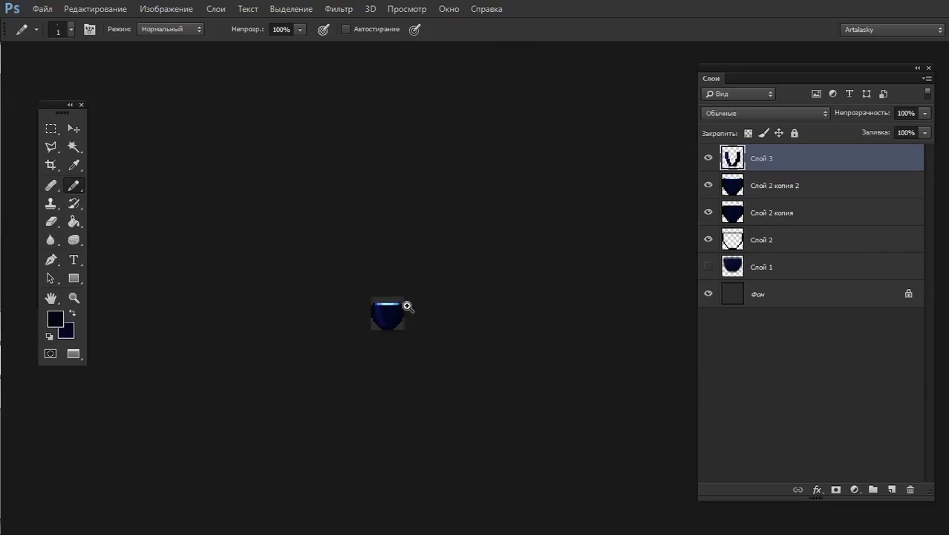
pyautogui.scroll(2, 397, 307)
pyautogui.scroll(1, 407, 303)
pyautogui.scroll(1, 409, 303)
pyautogui.scroll(1, 409, 302)
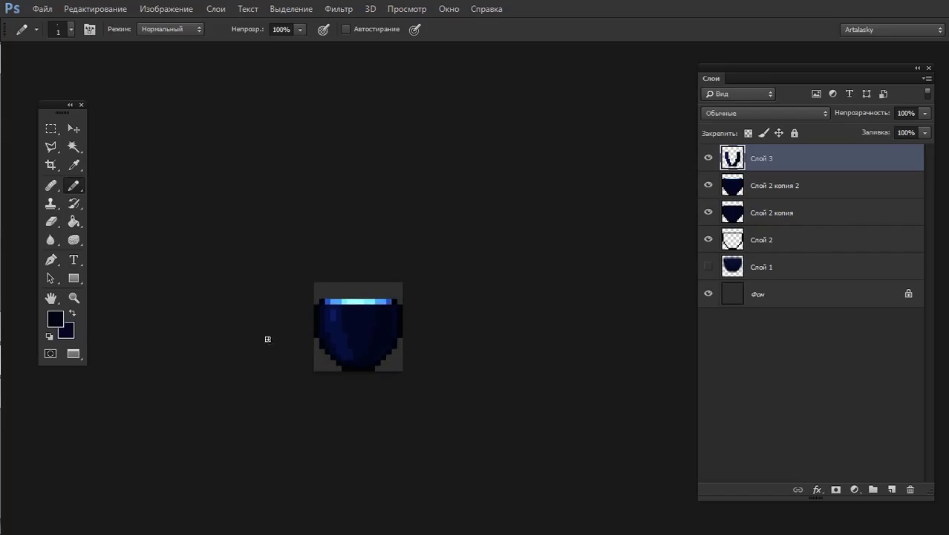
pyautogui.click(59, 324)
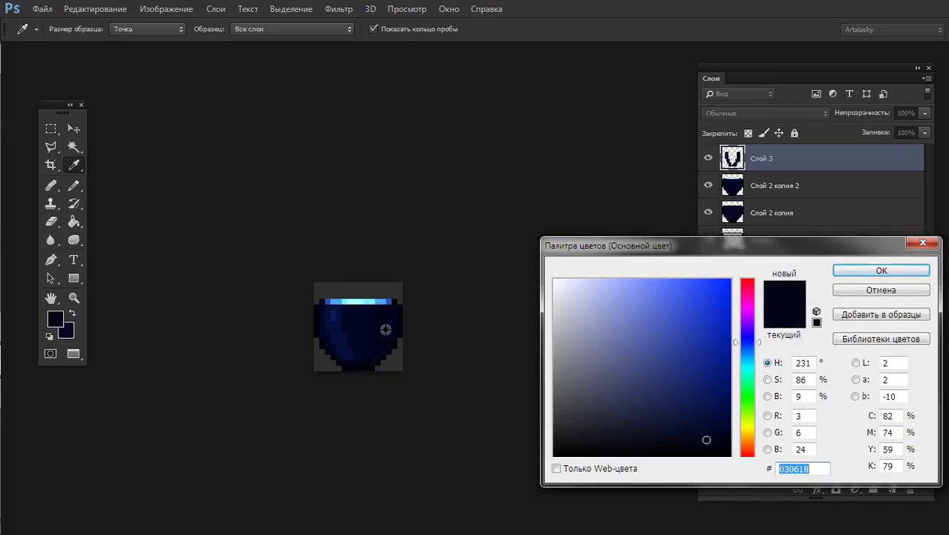
pyautogui.press('Return')
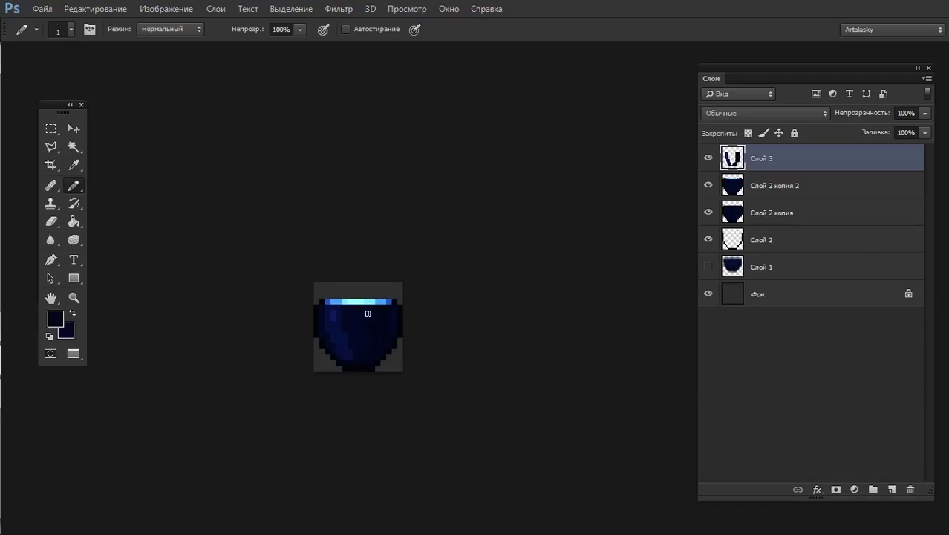
# Pencil dark pixels along the bowl's upper rim and bring up the Brush panel
pyautogui.press('e')
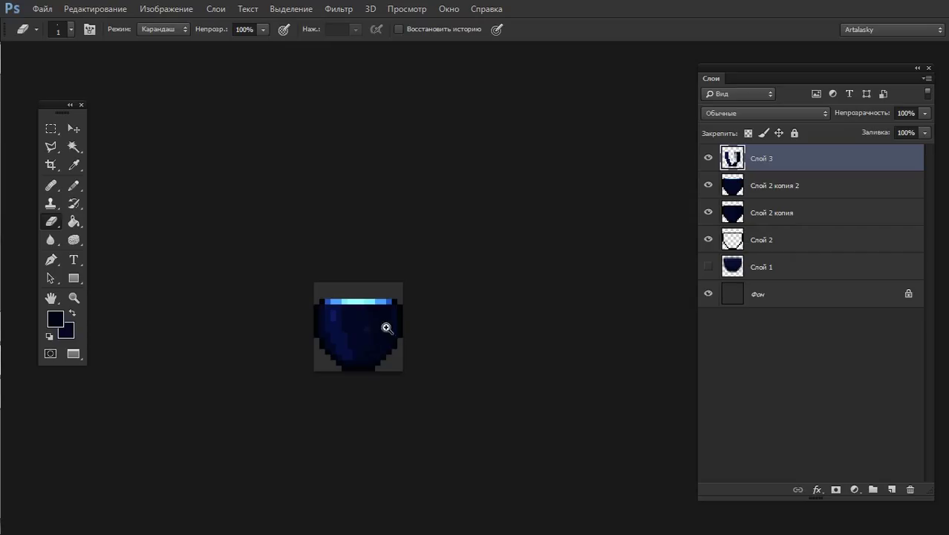
pyautogui.click(386, 328)
pyautogui.press('b')
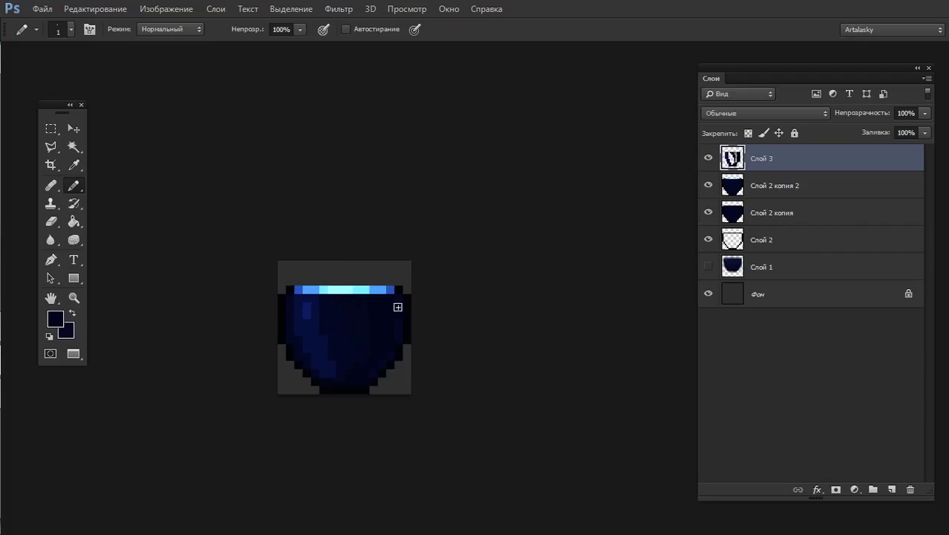
pyautogui.moveTo(383, 308); pyautogui.dragTo(362, 306)
pyautogui.press('F5')
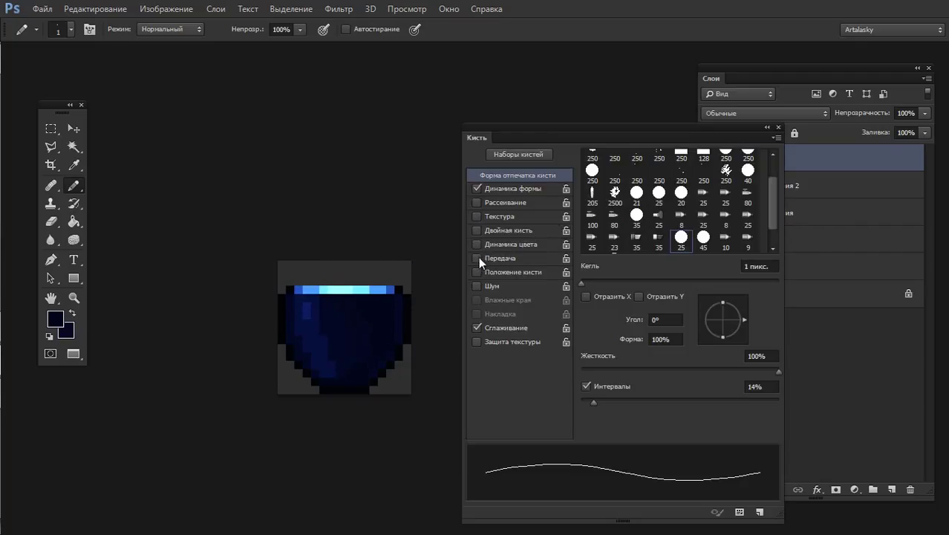
# Toggle the Transfer brush option and add a new layer, Слой 4
pyautogui.click(477, 257)
pyautogui.press('F5')
pyautogui.click(891, 488)
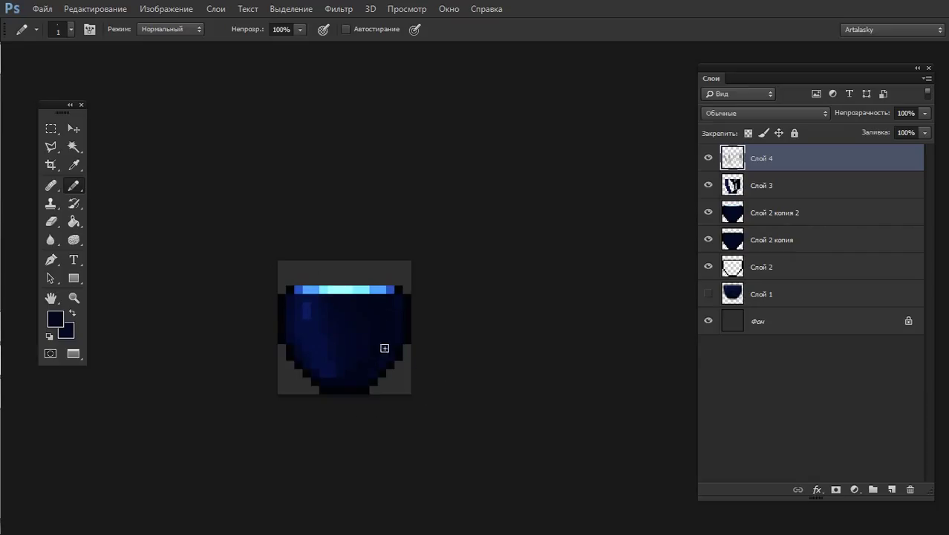
# Sample the bowl's light blue and paint a highlight stroke down its upper left
pyautogui.keyDown('alt'); pyautogui.click(305, 315); pyautogui.keyUp('alt')
pyautogui.keyDown('alt'); pyautogui.click(320, 290); pyautogui.keyUp('alt')
pyautogui.moveTo(307, 318); pyautogui.dragTo(307, 304)
pyautogui.keyDown('alt'); pyautogui.click(342, 288); pyautogui.keyUp('alt')
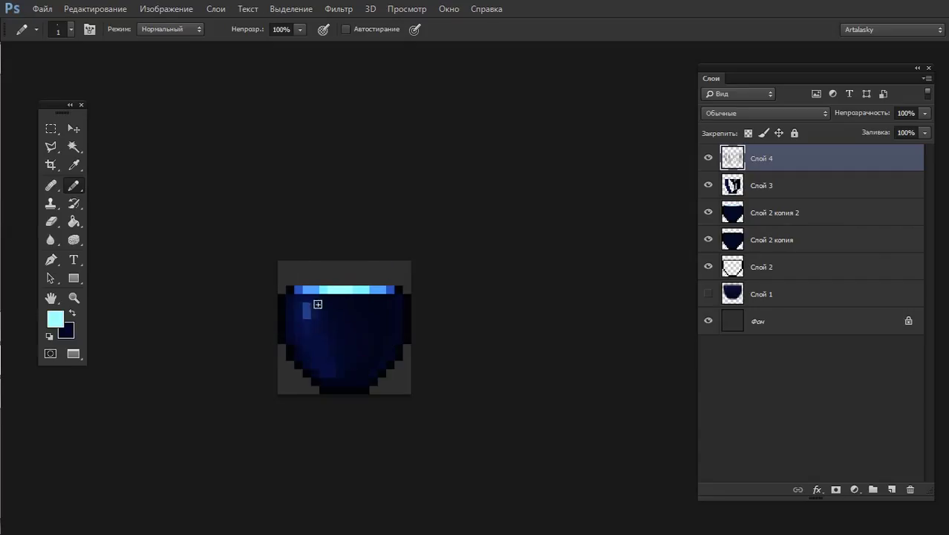
# Swap colours to refine the highlight stripe pixels, then zoom out to judge it
pyautogui.press('x')
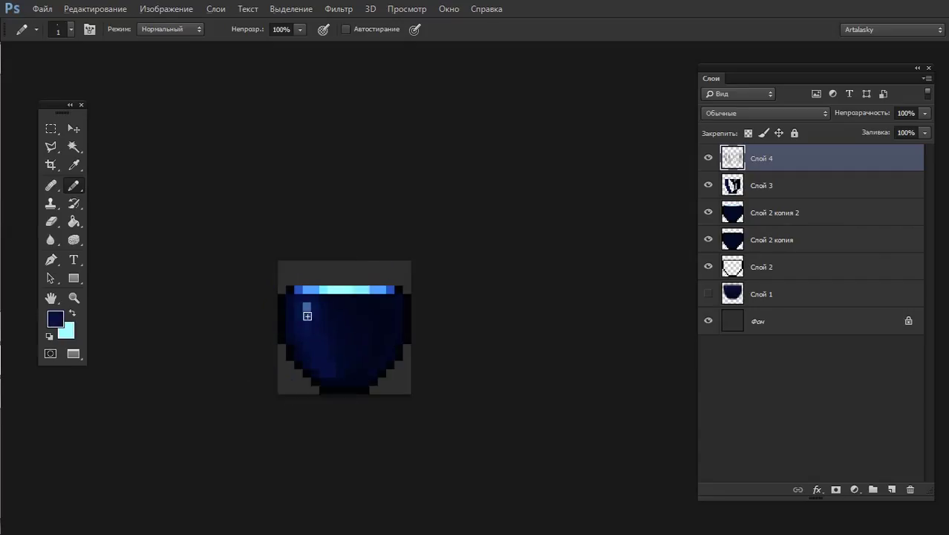
pyautogui.click(306, 315)
pyautogui.keyDown('alt'); pyautogui.click(306, 319); pyautogui.keyUp('alt')
pyautogui.keyDown('shift'); pyautogui.click(320, 349); pyautogui.keyUp('shift')
pyautogui.keyDown('alt'); pyautogui.click(315, 320); pyautogui.keyUp('alt')
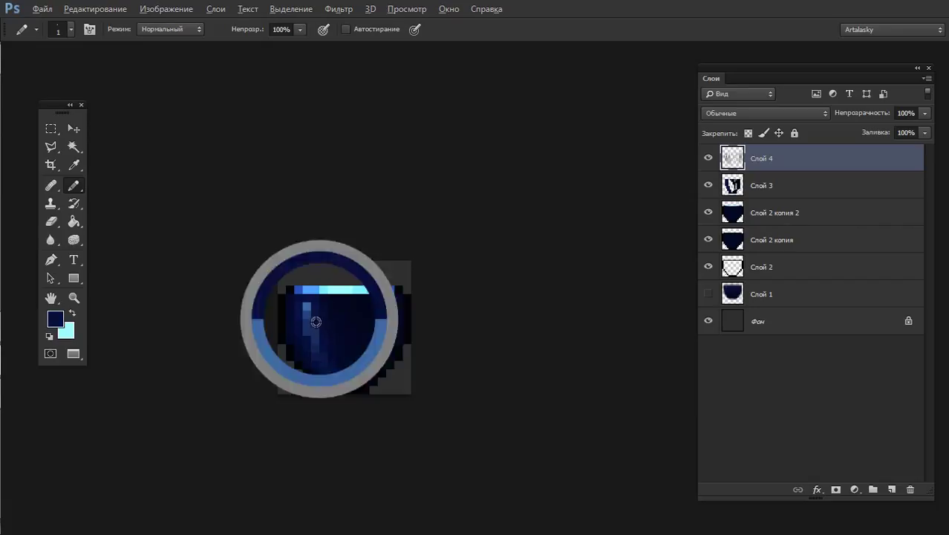
pyautogui.keyDown('ctrl'); pyautogui.keyDown('alt'); pyautogui.click(350, 371); pyautogui.keyUp('alt'); pyautogui.keyUp('ctrl')
pyautogui.keyDown('ctrl'); pyautogui.keyDown('alt'); pyautogui.click(367, 401); pyautogui.keyUp('alt'); pyautogui.keyUp('ctrl')
pyautogui.keyDown('ctrl'); pyautogui.keyDown('alt'); pyautogui.click(387, 436); pyautogui.keyUp('alt'); pyautogui.keyUp('ctrl')
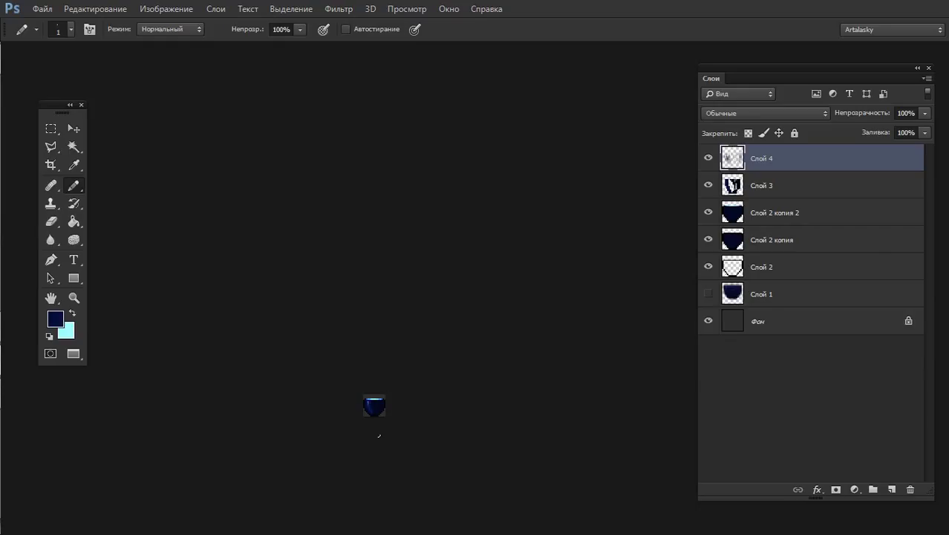
# Group Слой 1–Слой 4 into Группа 1, duplicate it and merge the copy
pyautogui.moveTo(374, 405); pyautogui.dragTo(373, 394)
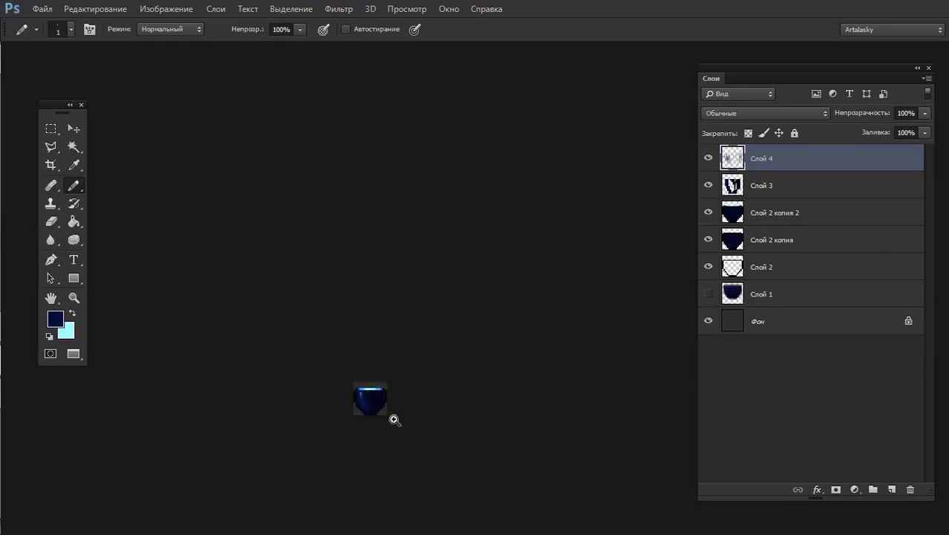
pyautogui.keyDown('alt'); pyautogui.click(383, 382); pyautogui.keyUp('alt')
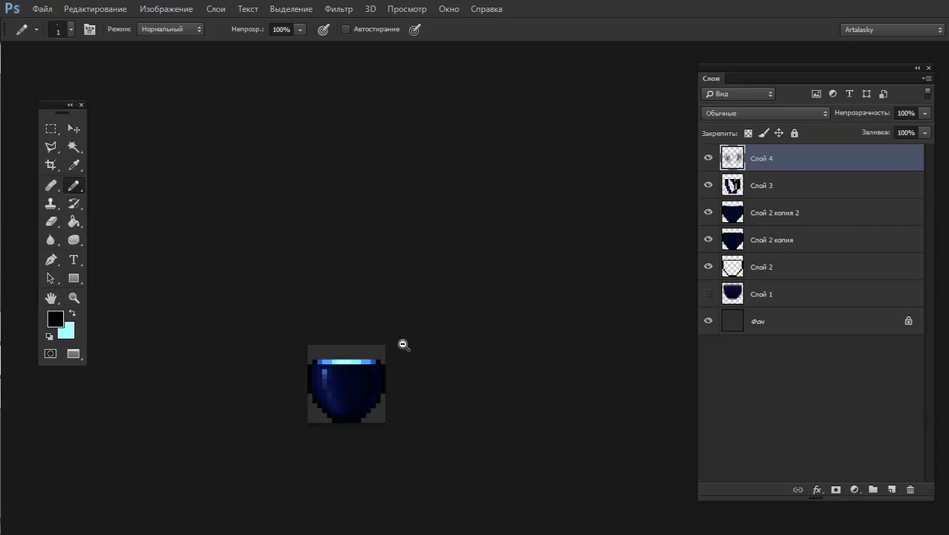
pyautogui.scroll(-1, 403, 343)
pyautogui.scroll(-1, 403, 344)
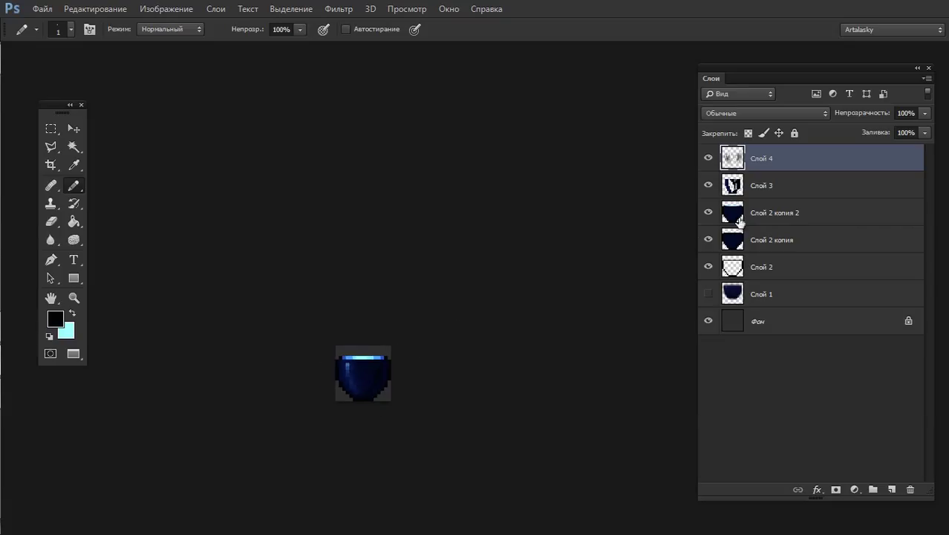
pyautogui.keyDown('shift'); pyautogui.click(740, 296); pyautogui.keyUp('shift')
pyautogui.hotkey('ctrl', 'g')
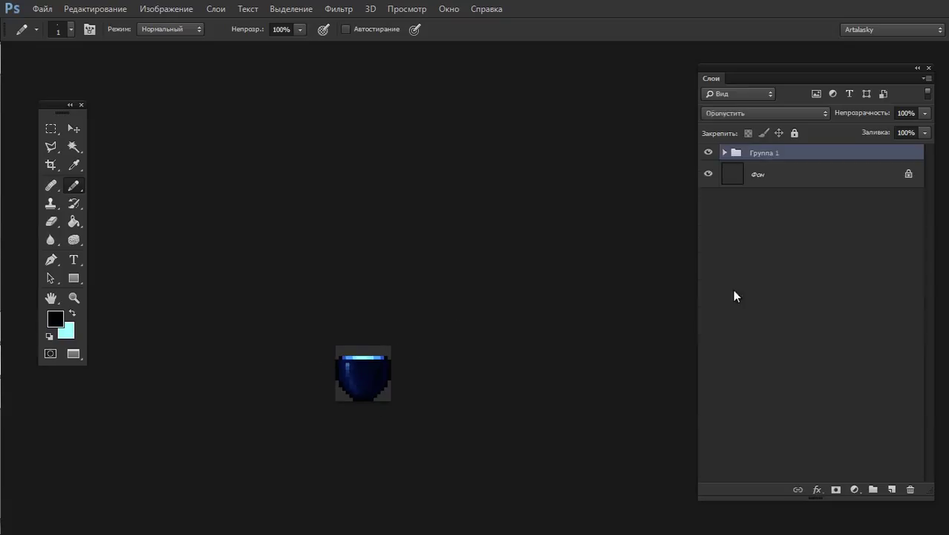
pyautogui.hotkey('ctrl', 'j')
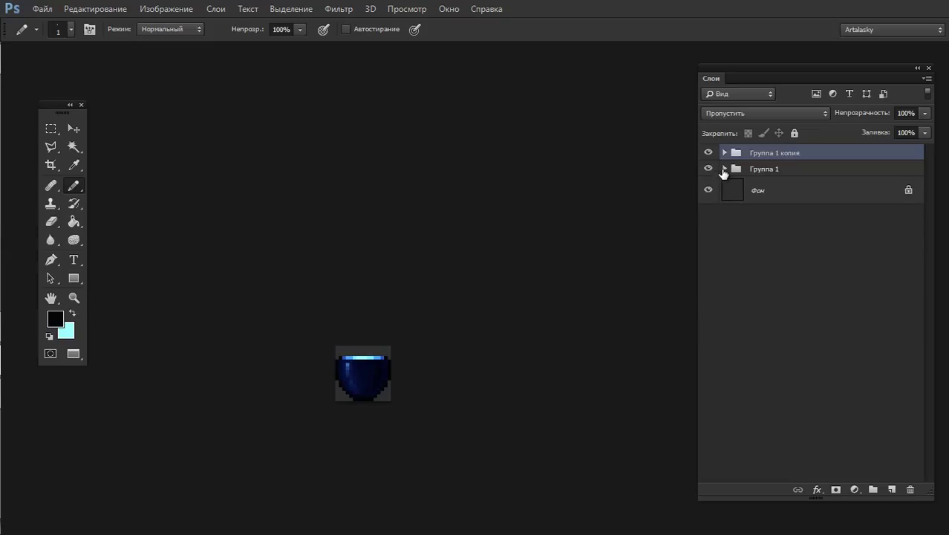
pyautogui.hotkey('ctrl', 'e')
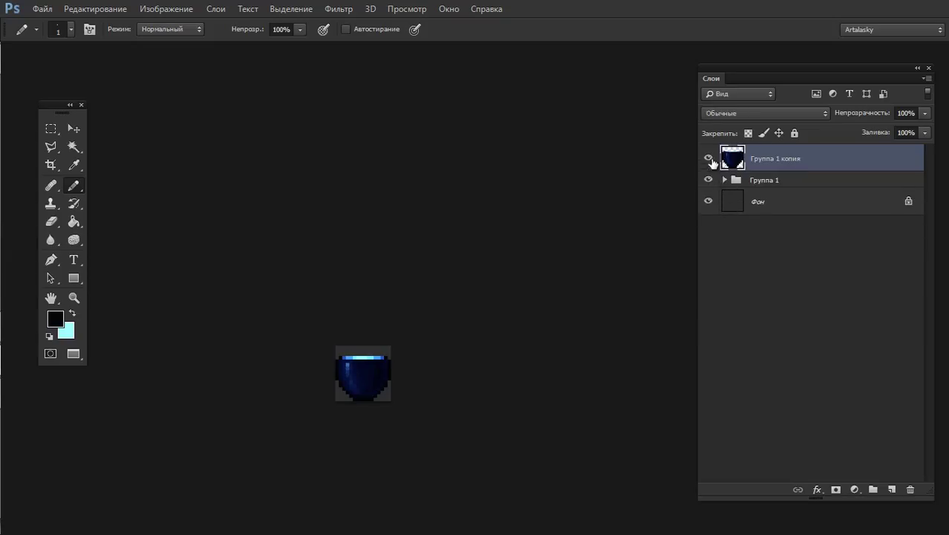
# Compare the merged copy with the original, hide Группа 1, and select the merged contents
pyautogui.click(723, 180)
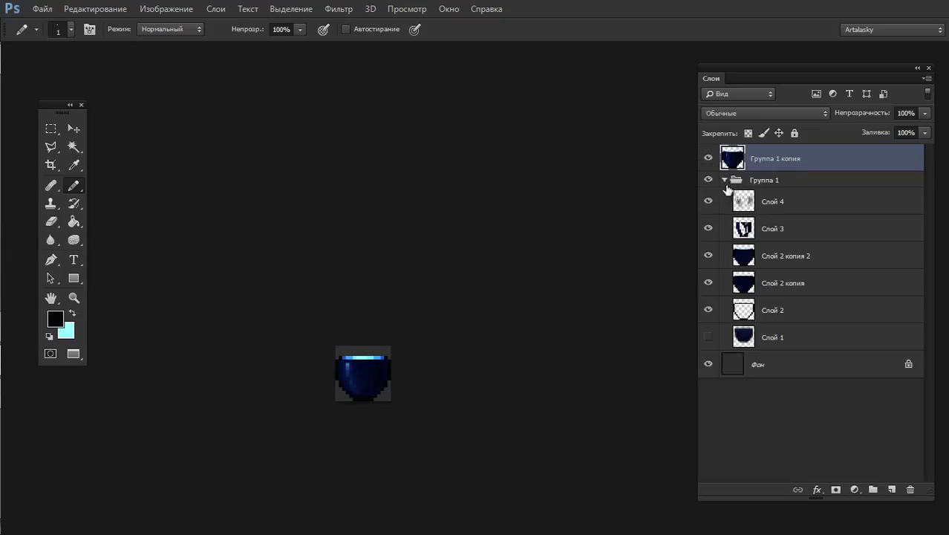
pyautogui.click(707, 158)
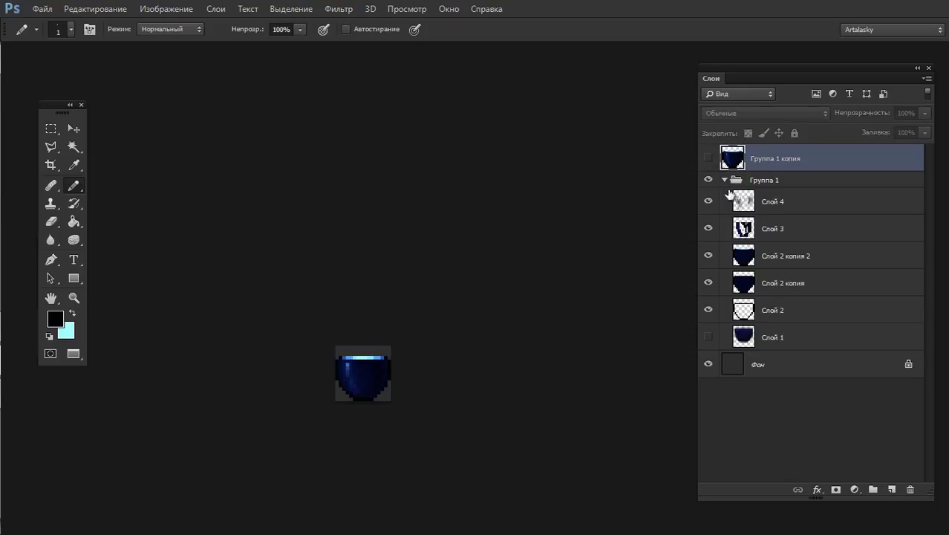
pyautogui.click(709, 225)
pyautogui.click(724, 179)
pyautogui.click(707, 158)
pyautogui.click(708, 179)
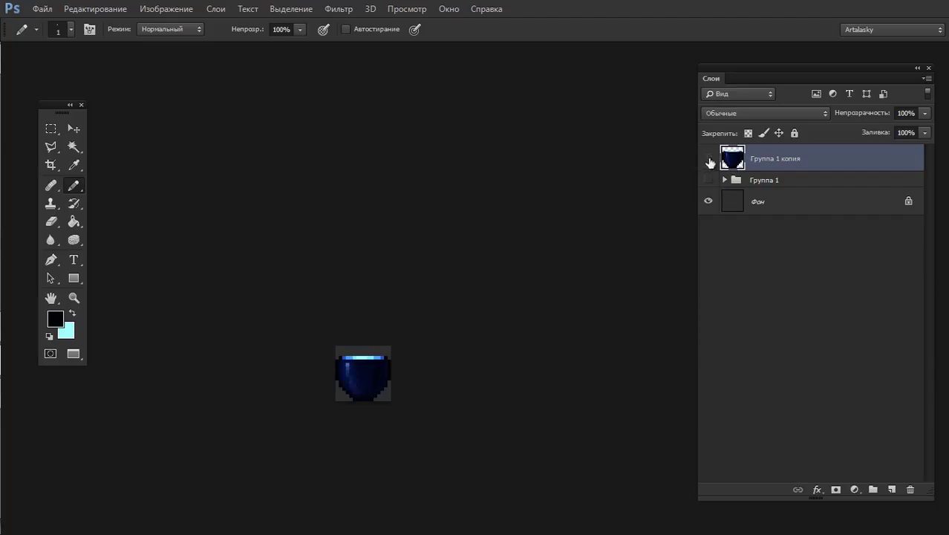
pyautogui.click(708, 158)
pyautogui.keyDown('ctrl'); pyautogui.click(731, 202); pyautogui.keyUp('ctrl')
# Paste the merged bowl into the room artwork as a new layer and move it down
pyautogui.hotkey('ctrl', 'Tab')
pyautogui.hotkey('ctrl', 'd')
pyautogui.hotkey('ctrl', 'shift', 'alt', 'n')
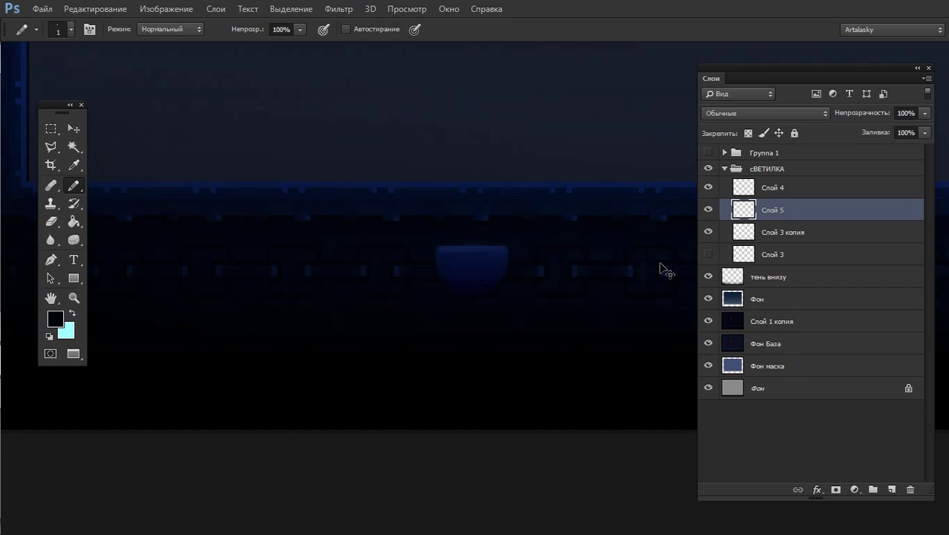
pyautogui.click(533, 244)
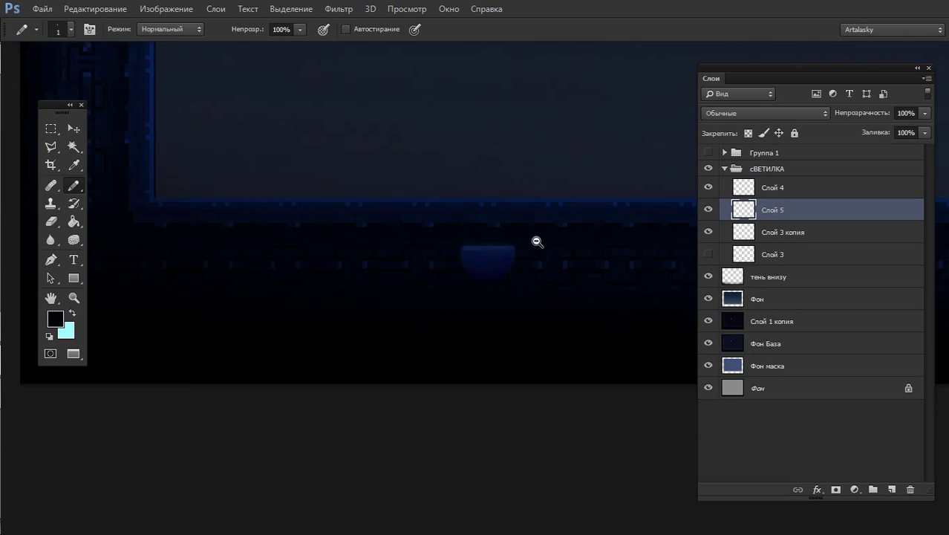
pyautogui.moveTo(529, 201); pyautogui.dragTo(388, 370)
pyautogui.moveTo(640, 120)
pyautogui.mouseDown()
pyautogui.moveTo(434, 456)
pyautogui.moveTo(455, 456)
pyautogui.mouseUp()
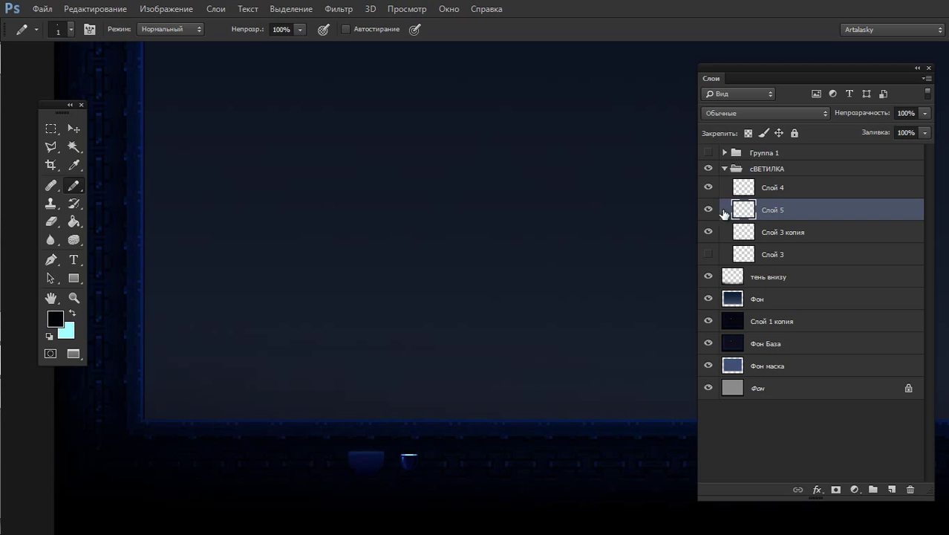
# Delete the Слой 3 копия layer
pyautogui.click(727, 232)
pyautogui.click(712, 234)
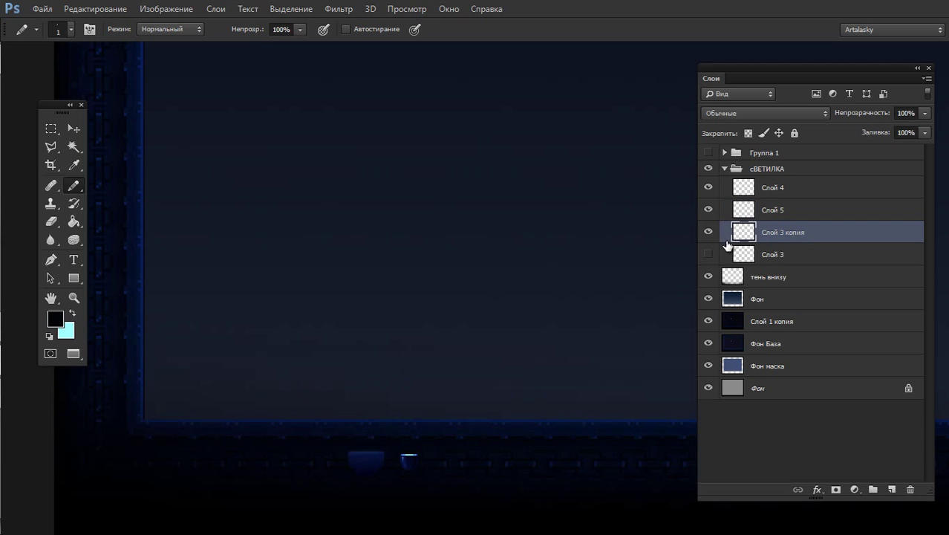
pyautogui.press('Delete')
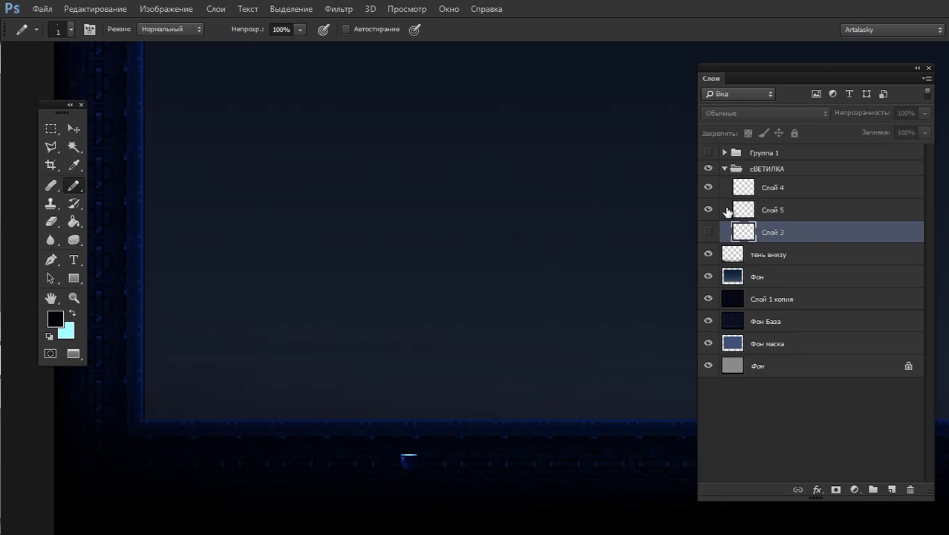
# Place the bowl on Слой 5 up and left in the room, undoing an extra duplicate
pyautogui.click(727, 210)
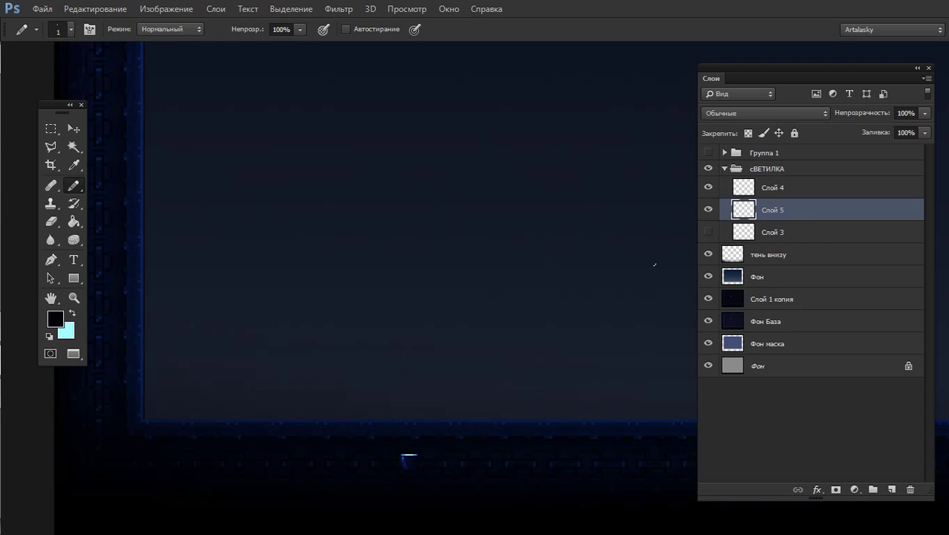
pyautogui.moveTo(415, 465)
pyautogui.mouseDown()
pyautogui.moveTo(380, 451)
pyautogui.moveTo(373, 462)
pyautogui.mouseUp()
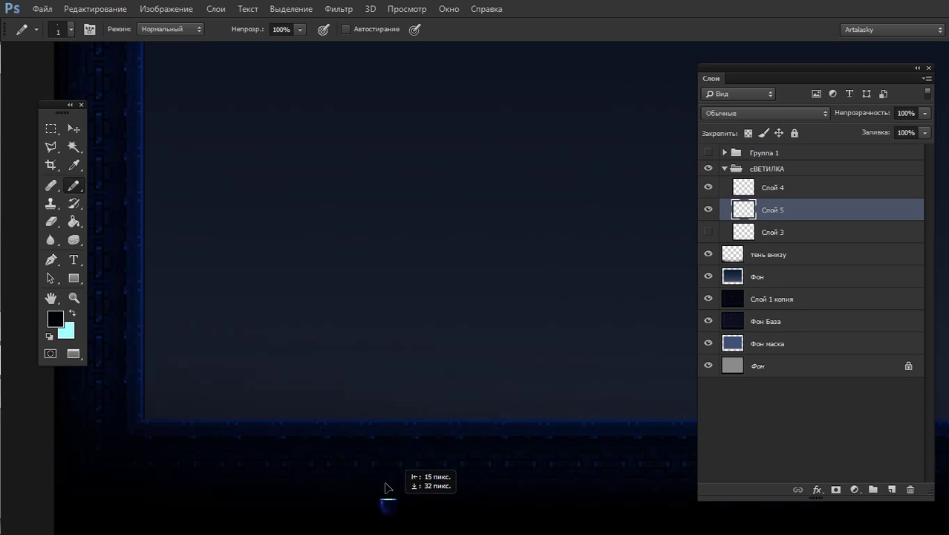
pyautogui.moveTo(373, 462); pyautogui.dragTo(373, 461)
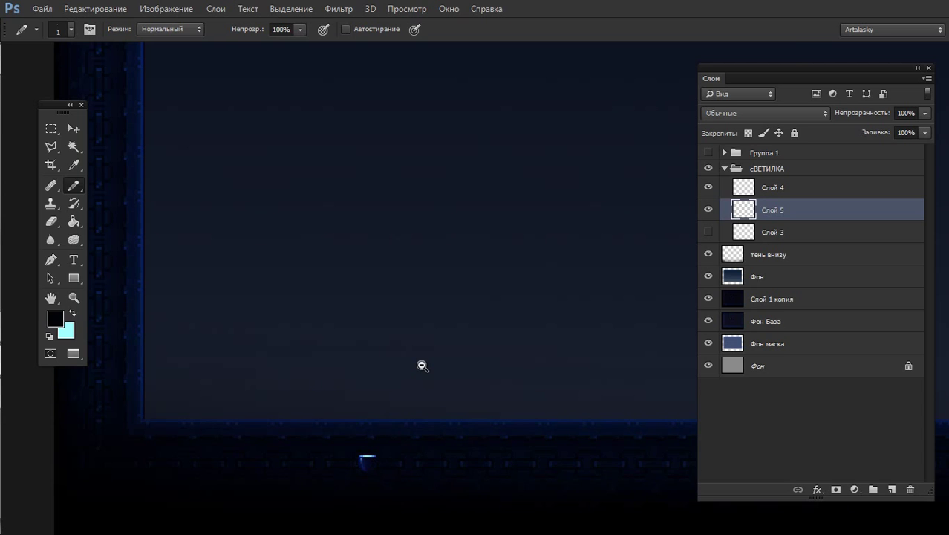
pyautogui.keyDown('alt'); pyautogui.click(422, 367); pyautogui.keyUp('alt')
pyautogui.moveTo(462, 322); pyautogui.dragTo(320, 379)
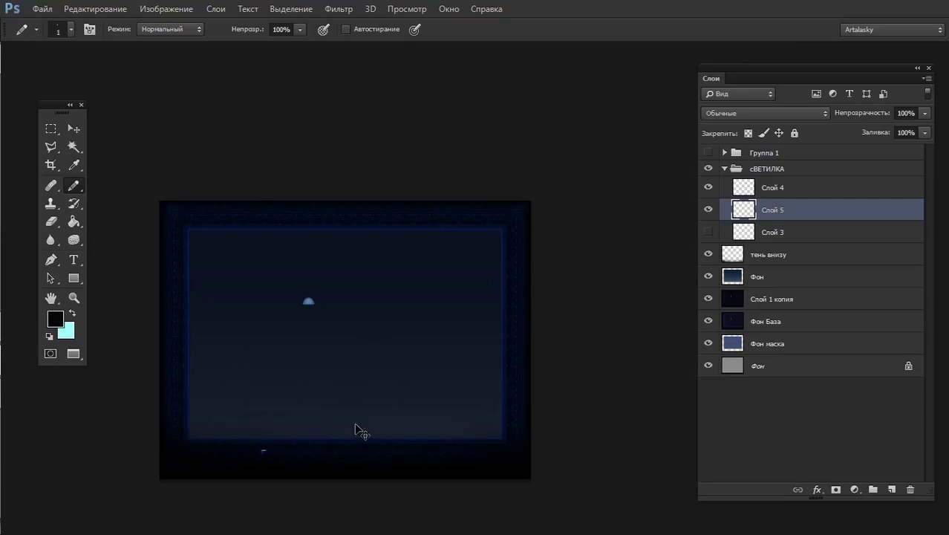
pyautogui.moveTo(285, 462)
pyautogui.mouseDown()
pyautogui.moveTo(259, 376)
pyautogui.moveTo(313, 377)
pyautogui.mouseUp()
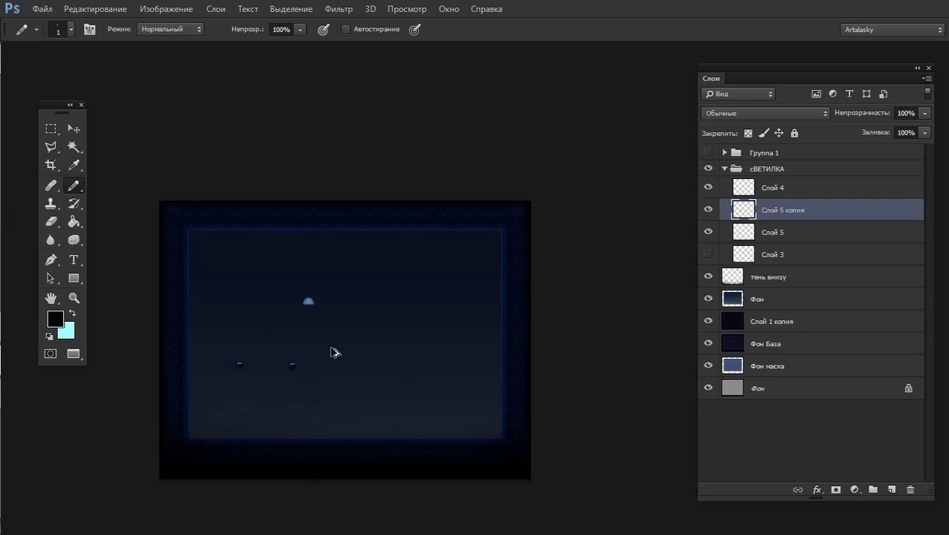
pyautogui.hotkey('ctrl', 'z')
pyautogui.hotkey('ctrl', 'alt', 'z')
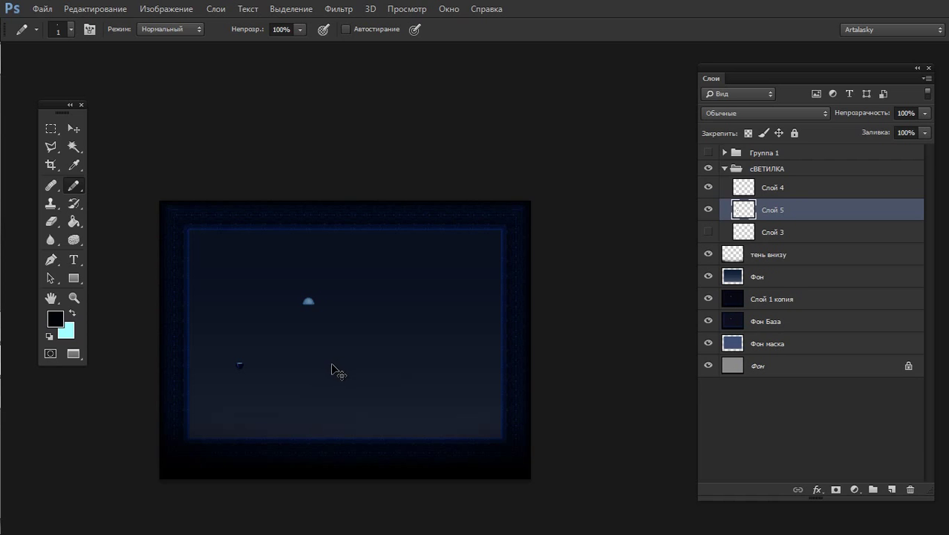
# Create a new 16 px-high document from the clipboard and paste the bowl into it
pyautogui.hotkey('ctrl', 'n')
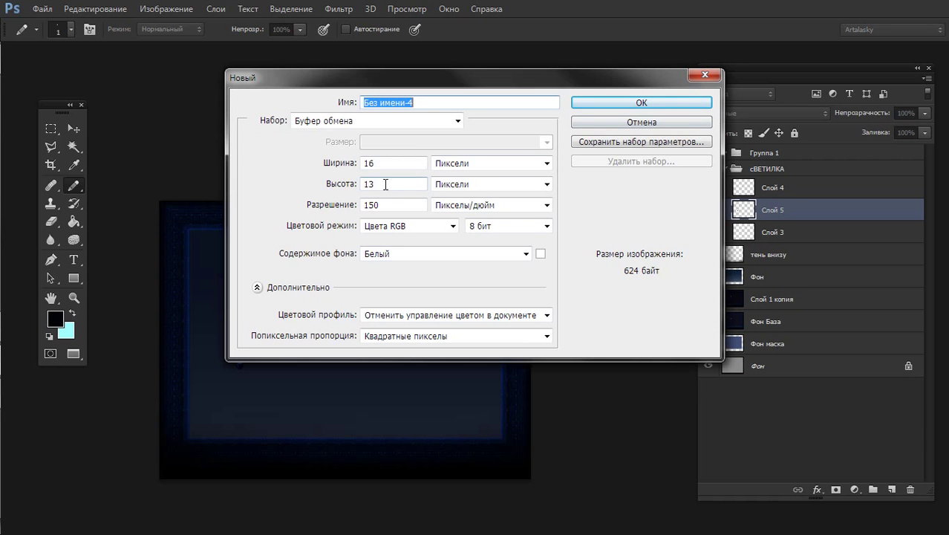
pyautogui.click(370, 184)
pyautogui.write('1')
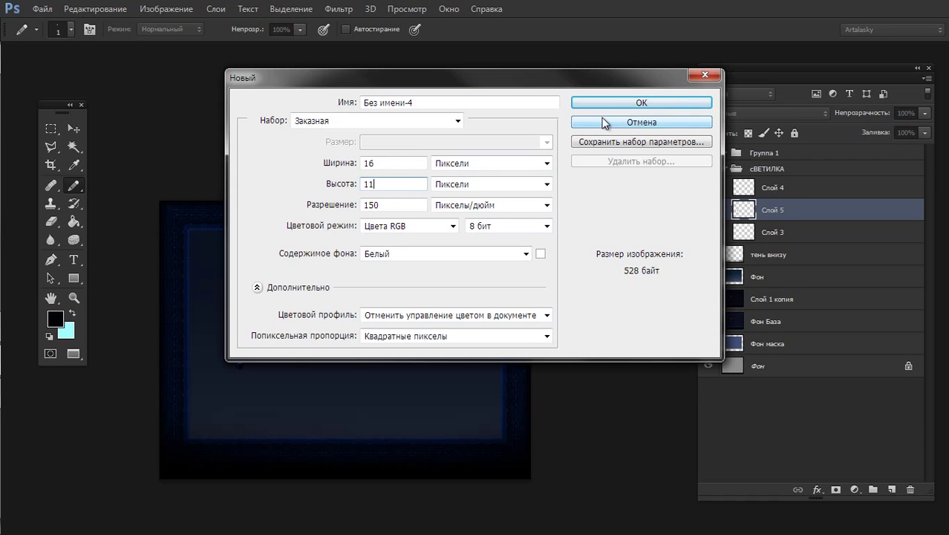
pyautogui.press('BackSpace')
pyautogui.write('6')
pyautogui.click(630, 102)
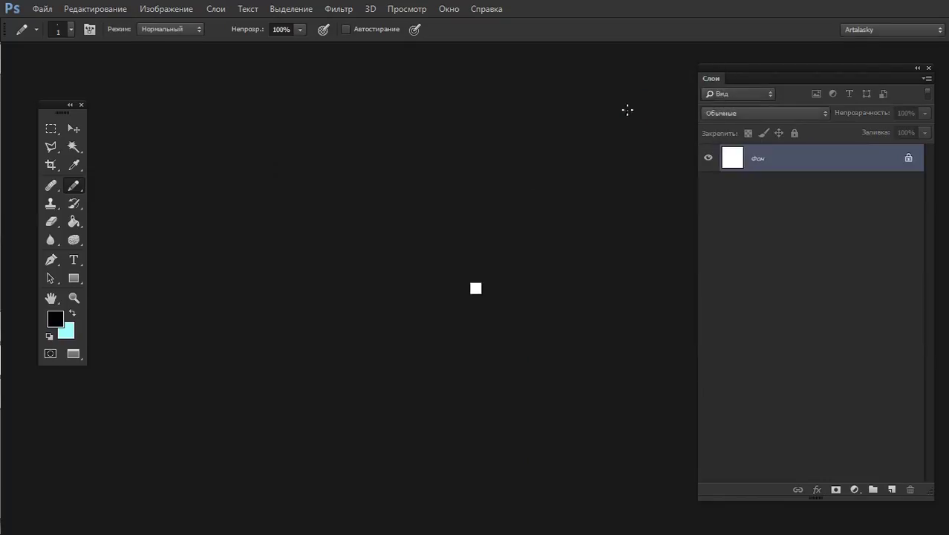
pyautogui.hotkey('ctrl', 'v')
pyautogui.keyDown('ctrl'); pyautogui.click(513, 251); pyautogui.keyUp('ctrl')
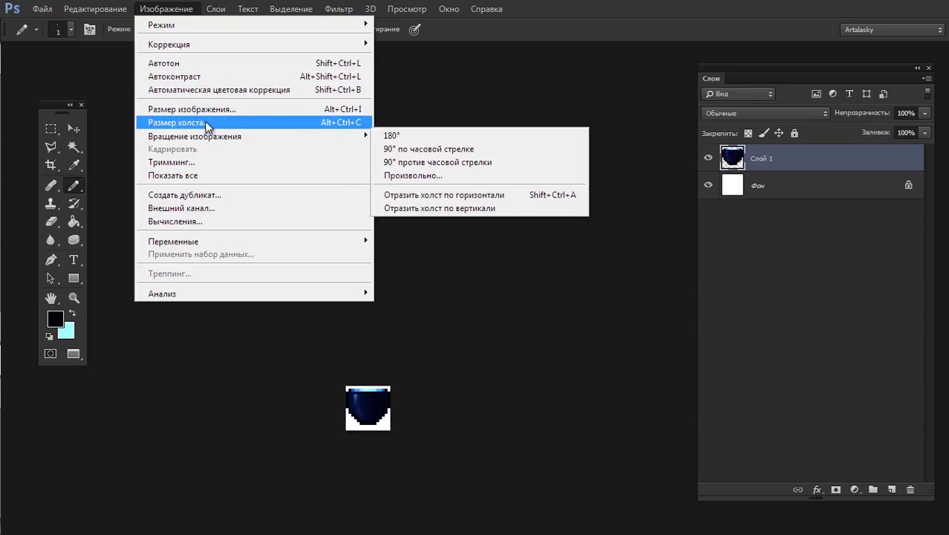
# Resize the image to 32 px with Nearest Neighbor (hard edges) resampling
pyautogui.click(206, 111)
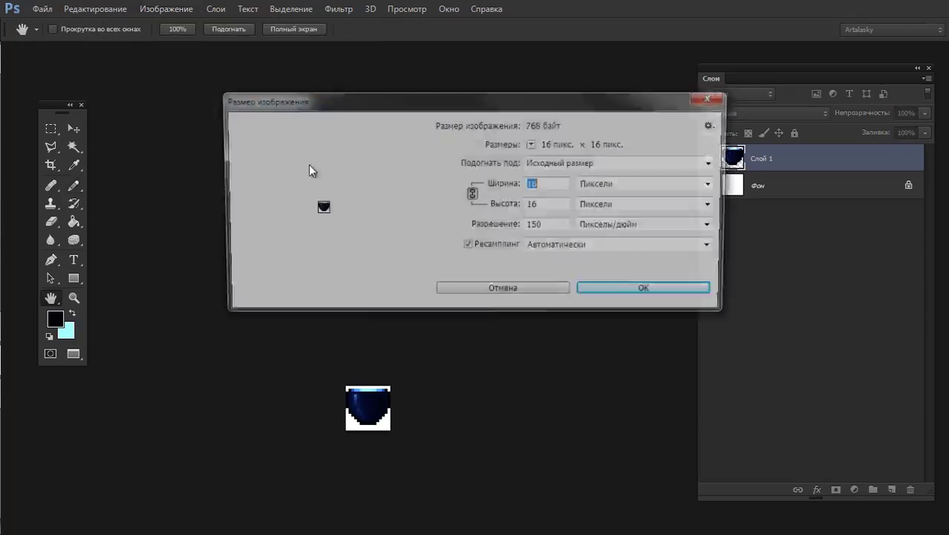
pyautogui.write('32')
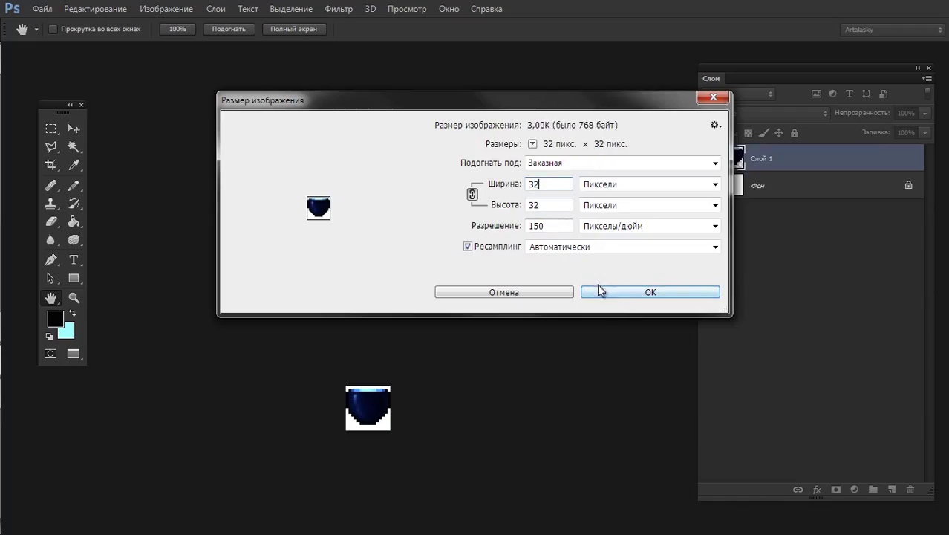
pyautogui.click(608, 248)
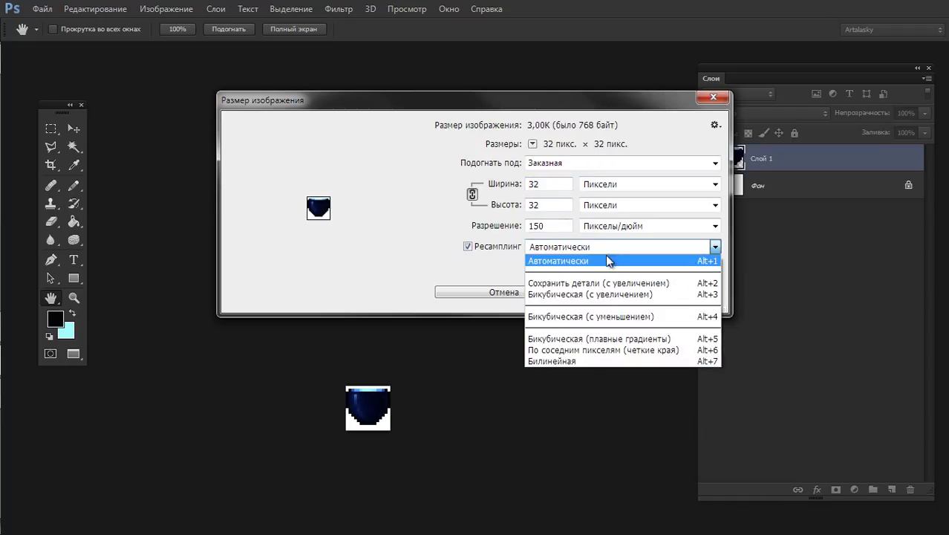
pyautogui.click(597, 354)
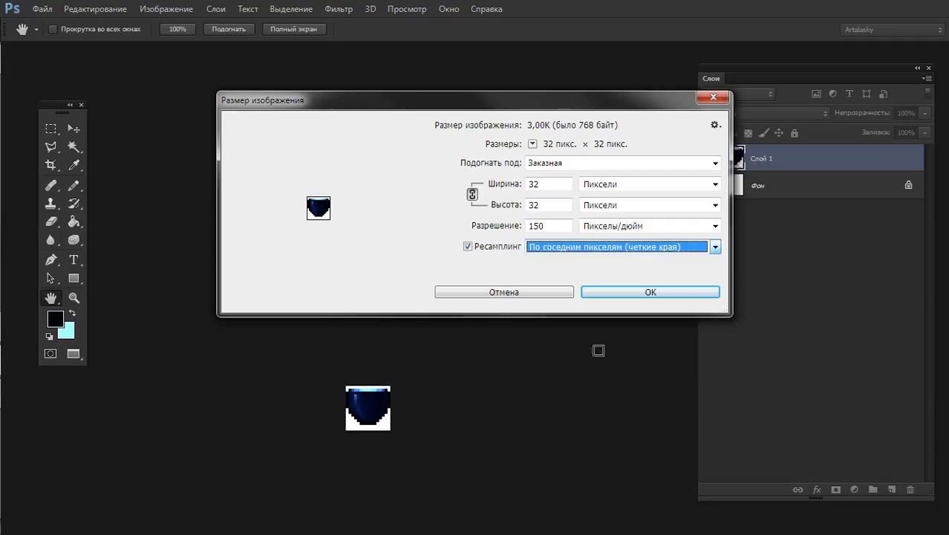
pyautogui.click(562, 256)
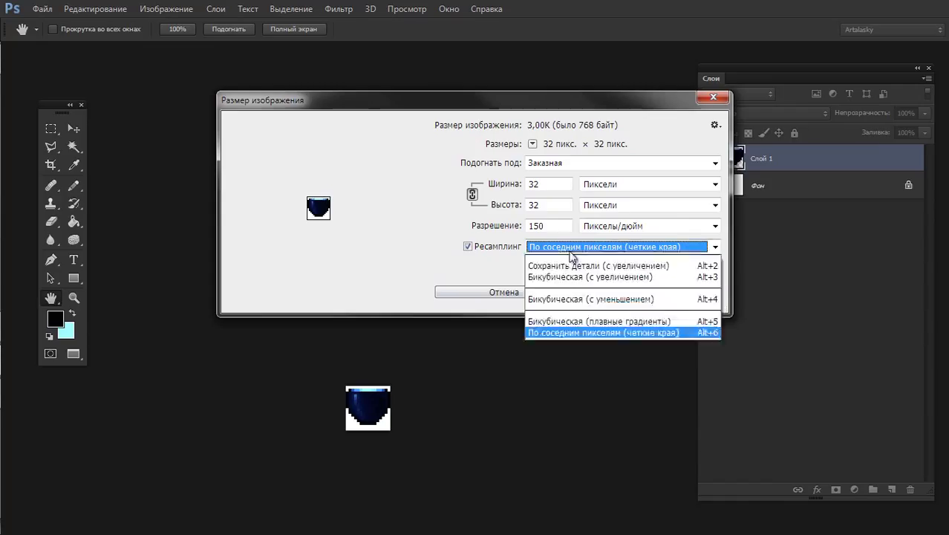
pyautogui.press('Escape')
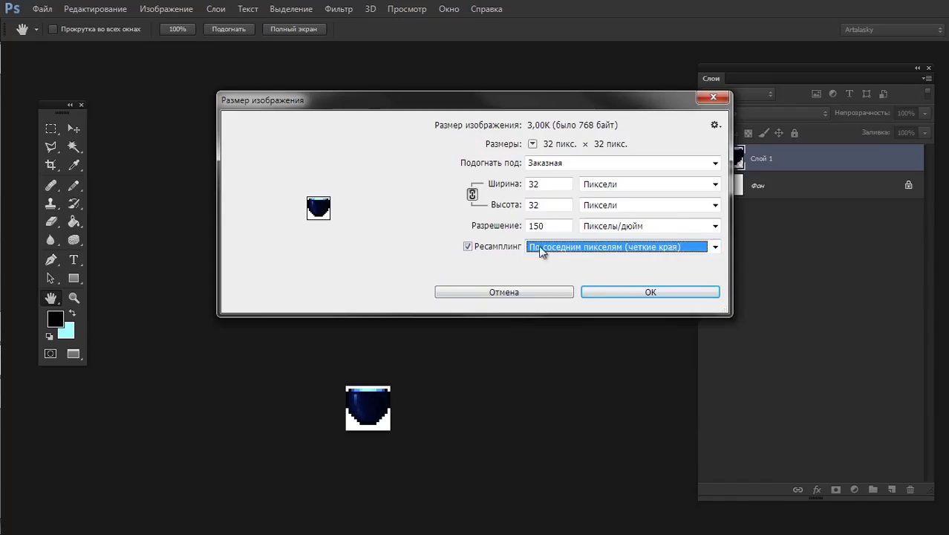
pyautogui.click(547, 250)
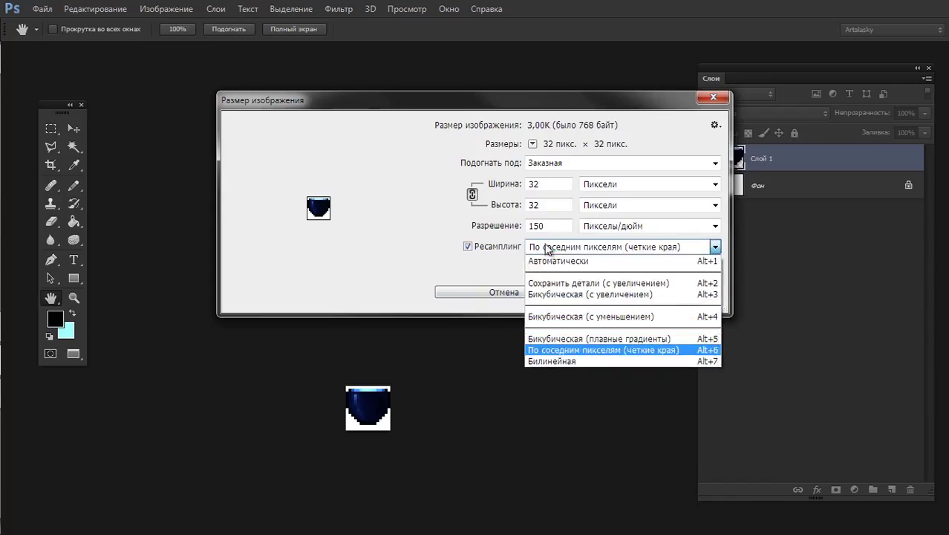
pyautogui.click(553, 283)
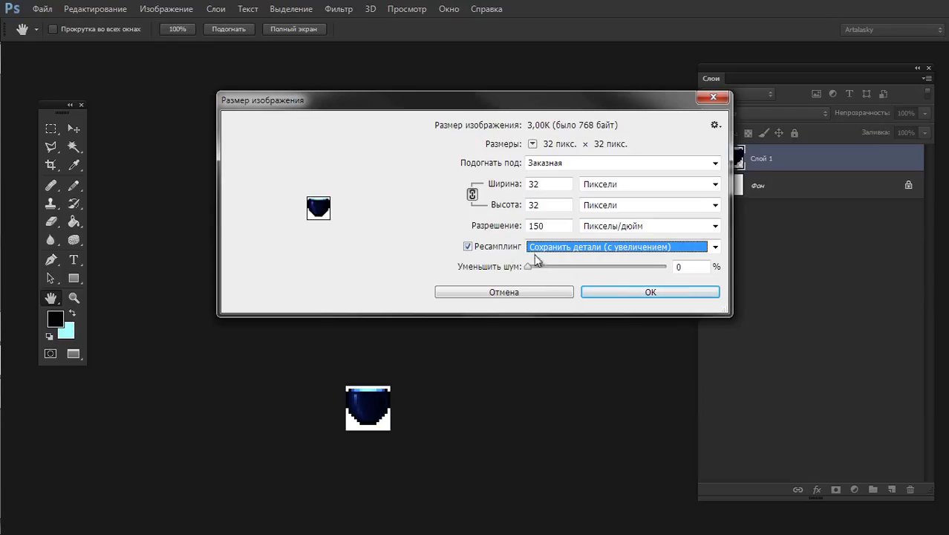
pyautogui.moveTo(318, 209)
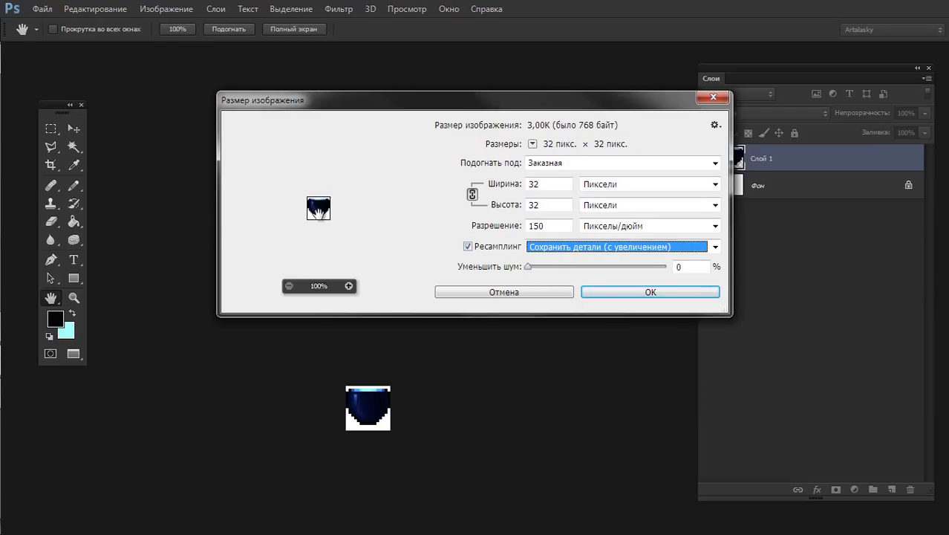
pyautogui.click(349, 287)
pyautogui.click(349, 287)
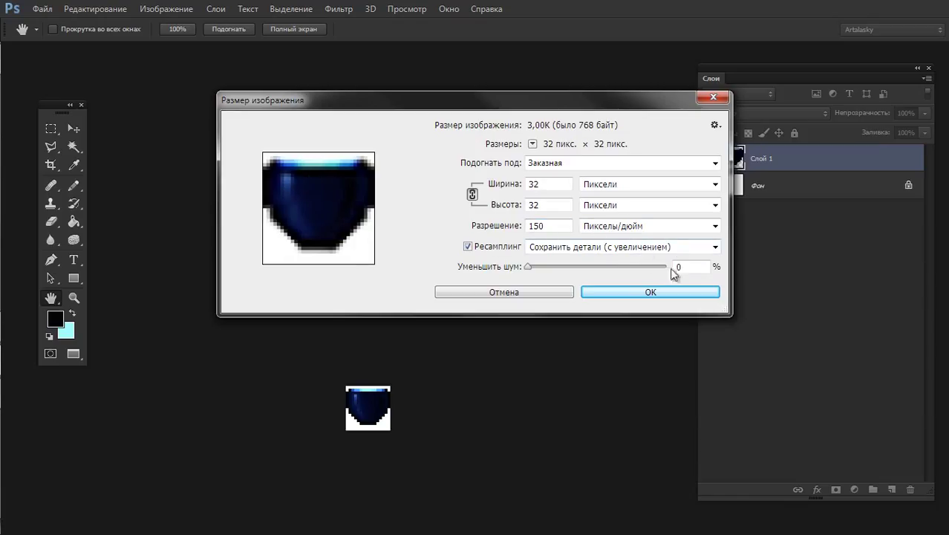
pyautogui.click(621, 248)
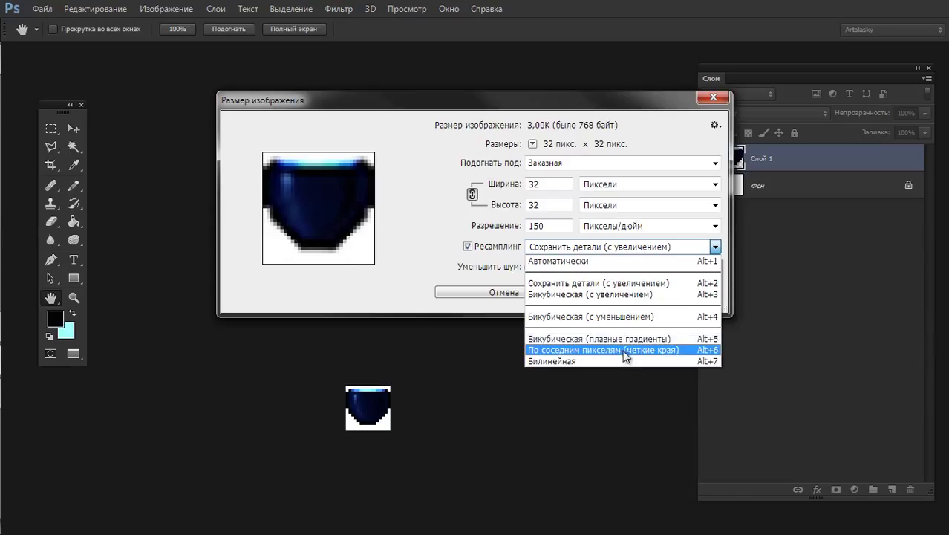
pyautogui.click(622, 350)
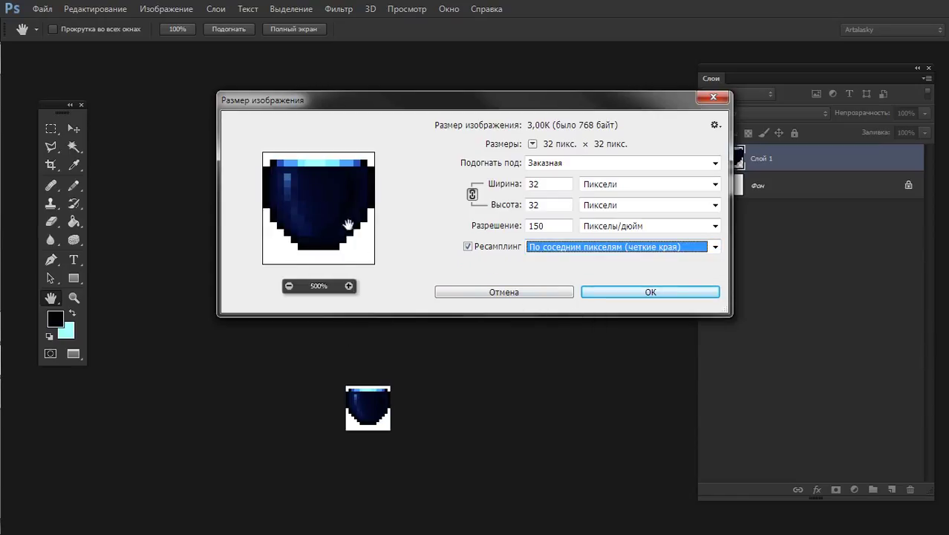
pyautogui.click(620, 298)
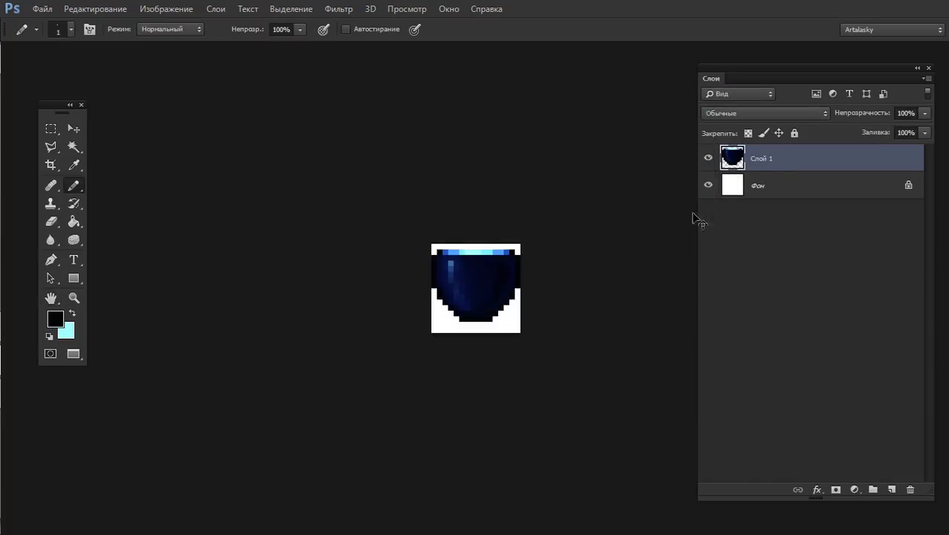
# Add a new empty layer in the room scene document
pyautogui.hotkey('ctrl', 'Tab')
pyautogui.hotkey('ctrl', 'shift', 'alt', 'n')
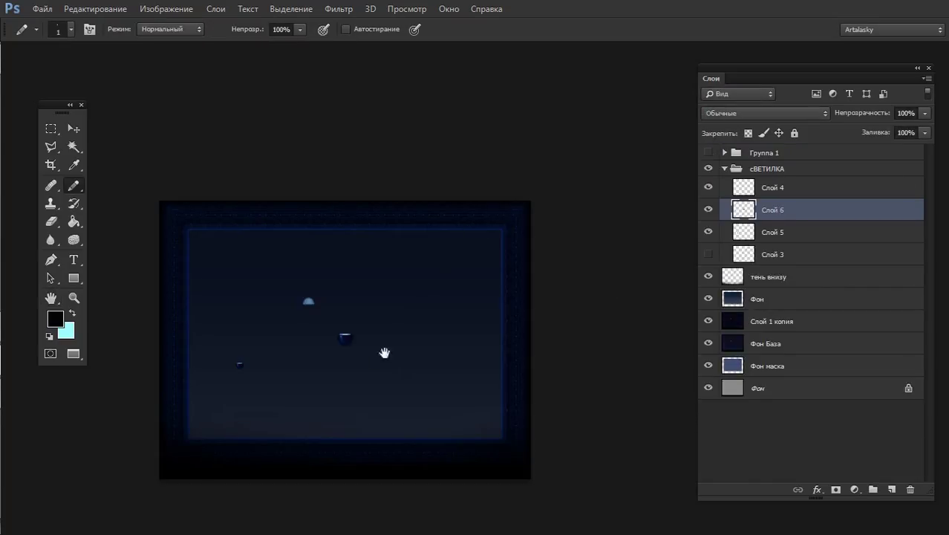
pyautogui.scroll(2, 383, 352)
pyautogui.scroll(3, 415, 312)
pyautogui.scroll(2, 430, 276)
# Drag the enlarged 32 px cup down to the room's floor area and view the whole canvas
pyautogui.moveTo(411, 319); pyautogui.dragTo(574, 142)
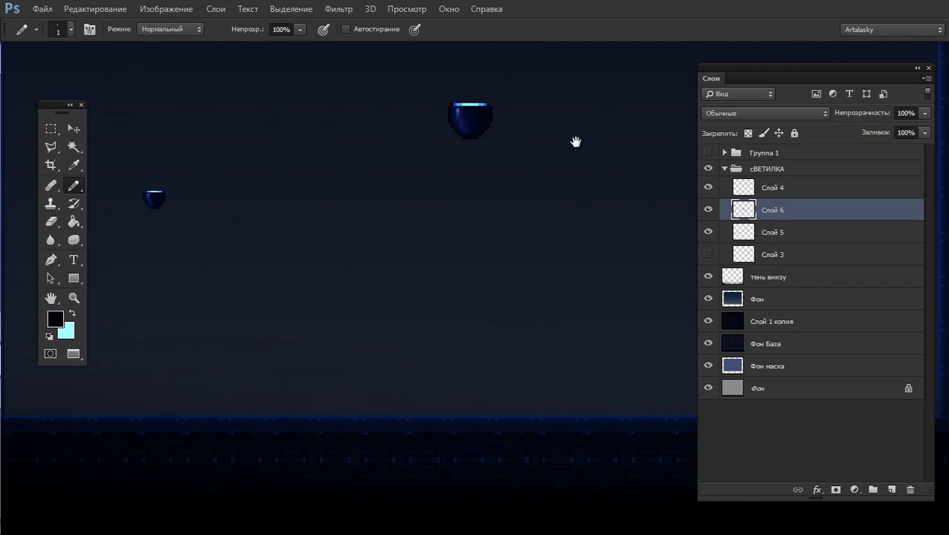
pyautogui.moveTo(444, 153)
pyautogui.mouseDown()
pyautogui.moveTo(192, 210)
pyautogui.moveTo(208, 213)
pyautogui.mouseUp()
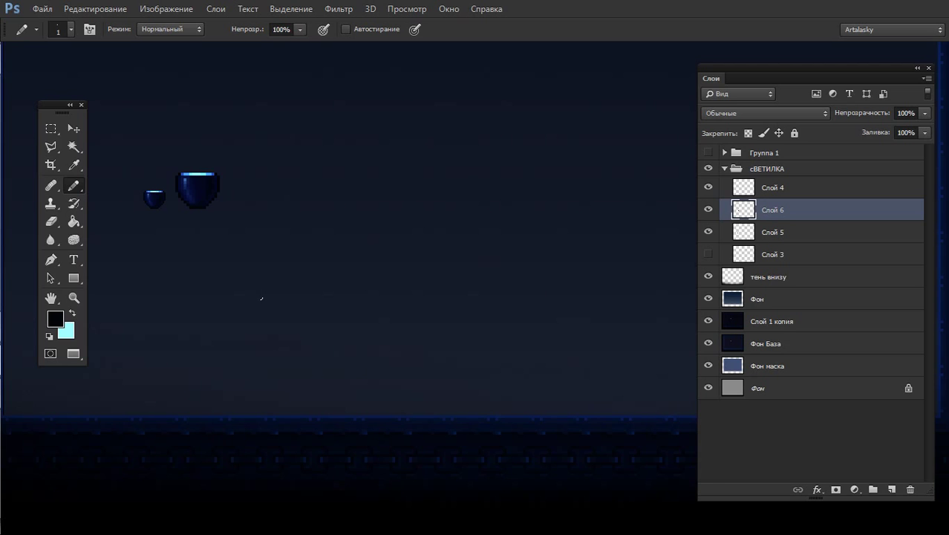
pyautogui.moveTo(255, 275)
pyautogui.mouseDown()
pyautogui.moveTo(327, 256)
pyautogui.moveTo(319, 250)
pyautogui.mouseUp()
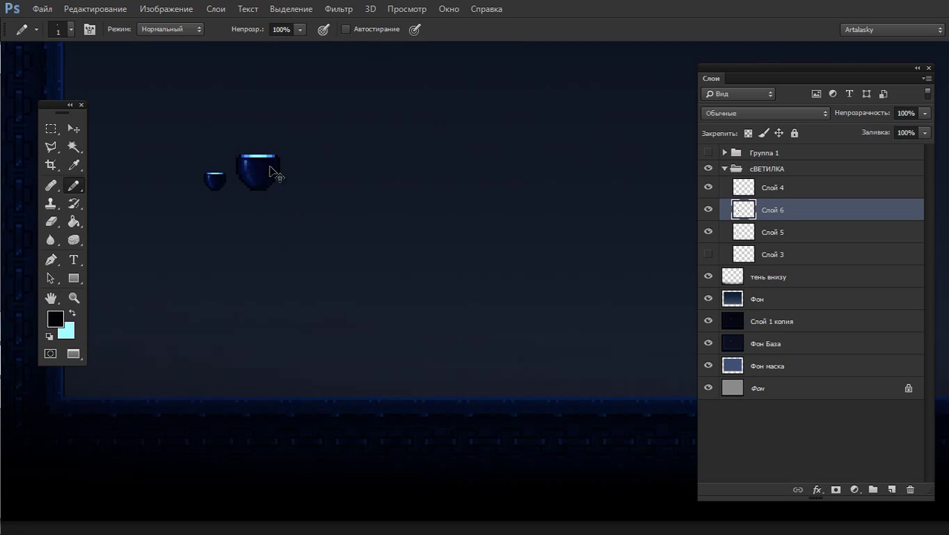
pyautogui.moveTo(271, 173)
pyautogui.mouseDown()
pyautogui.moveTo(303, 335)
pyautogui.moveTo(293, 430)
pyautogui.moveTo(300, 441)
pyautogui.mouseUp()
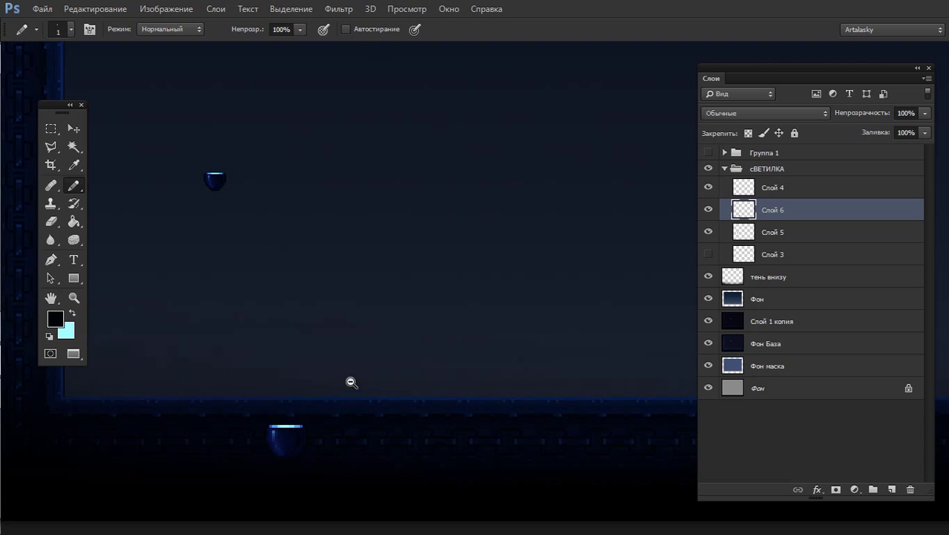
pyautogui.hotkey('ctrl', '-')
pyautogui.hotkey('ctrl', '-')
pyautogui.moveTo(424, 282); pyautogui.dragTo(365, 288)
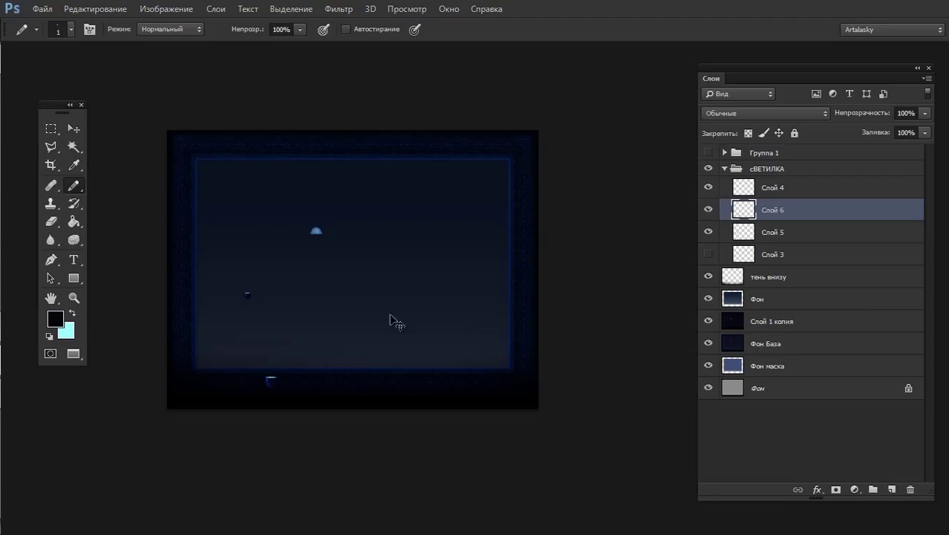
# Duplicate Слой 2 from Группа 1 into the сВЕТИЛКА group, then hide Группа 1
pyautogui.click(708, 153)
pyautogui.click(731, 152)
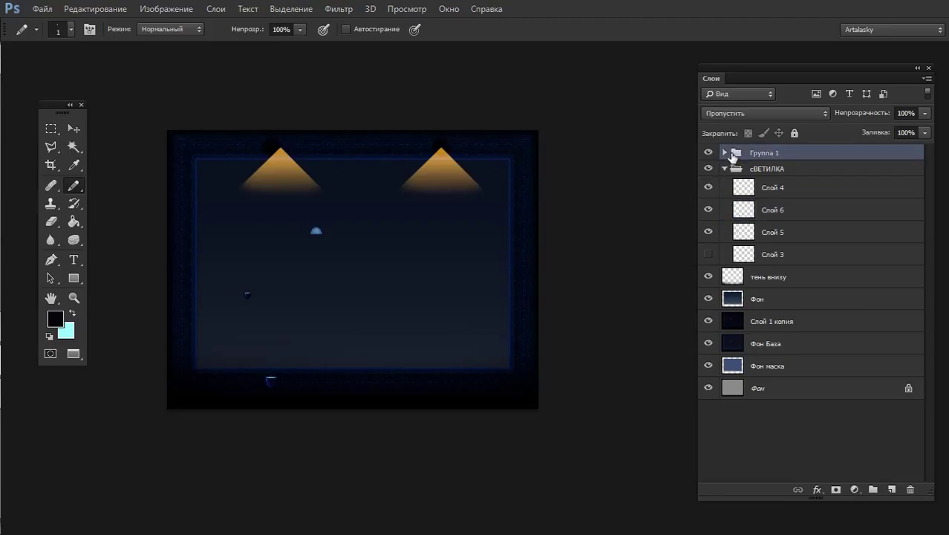
pyautogui.click(724, 153)
pyautogui.click(709, 173)
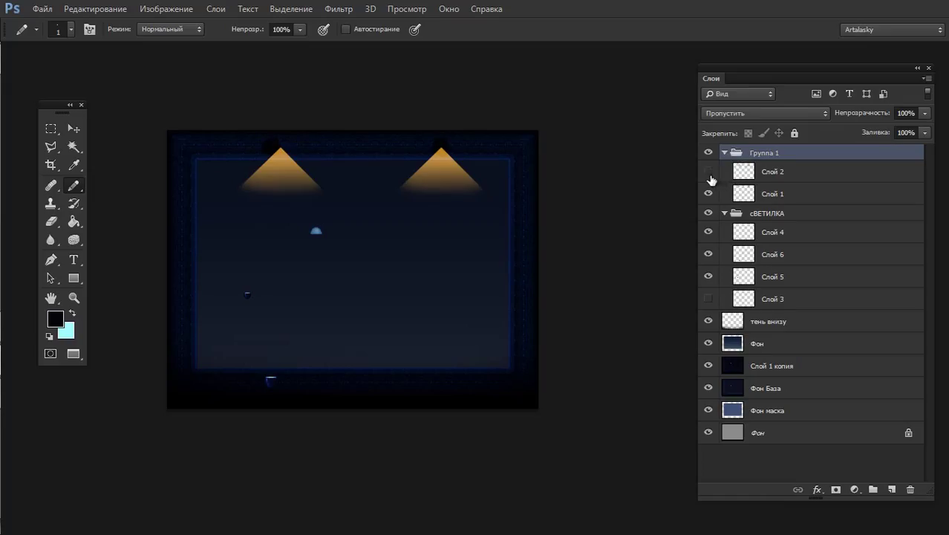
pyautogui.click(725, 178)
pyautogui.hotkey('ctrl', 'j')
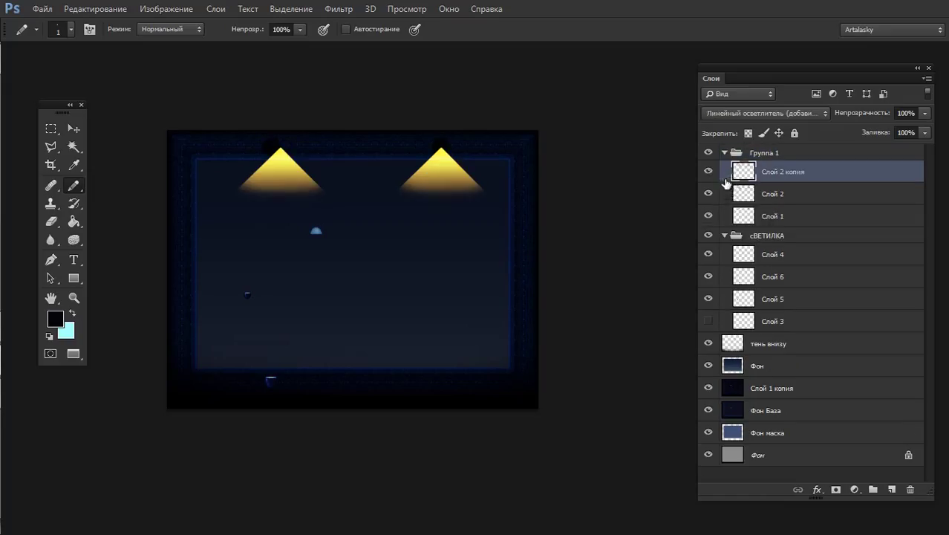
pyautogui.moveTo(726, 182); pyautogui.dragTo(769, 236)
pyautogui.click(707, 153)
# Rotate the copied orange cones 180° and move them to the room's bottom
pyautogui.hotkey('ctrl', 't')
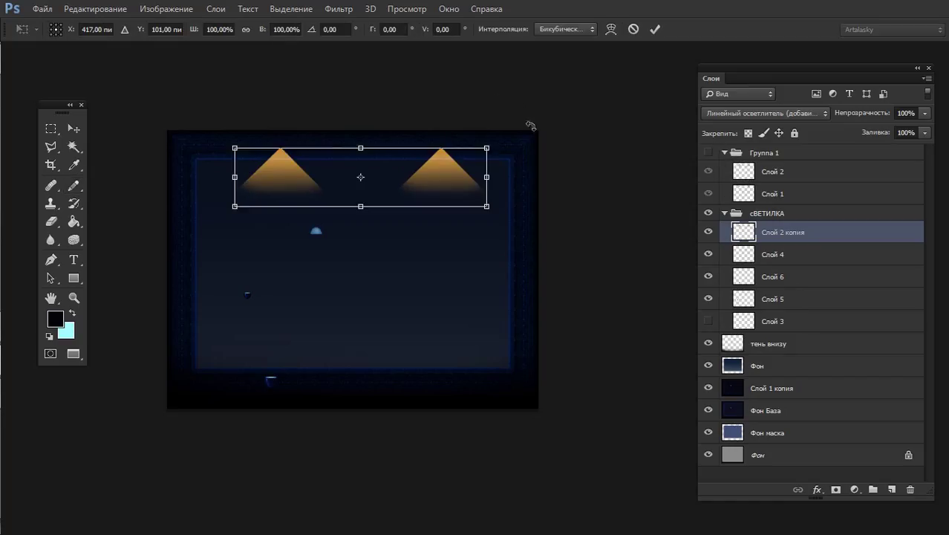
pyautogui.moveTo(530, 123); pyautogui.dragTo(271, 212)
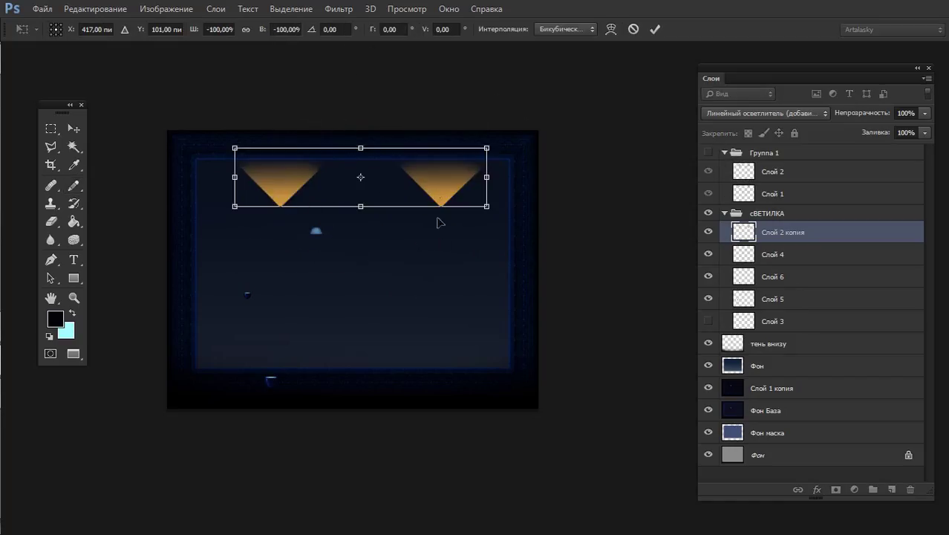
pyautogui.moveTo(430, 190); pyautogui.dragTo(420, 365)
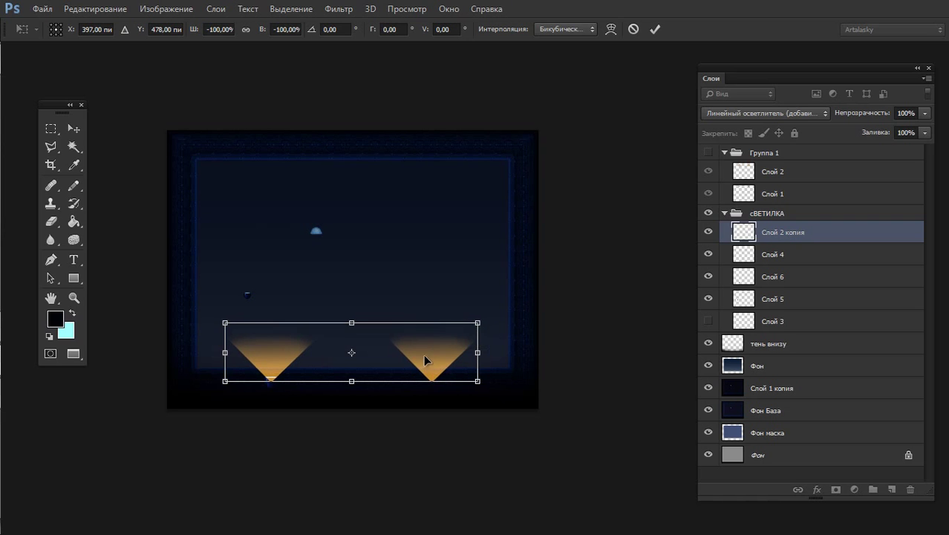
# Commit the flipped cones, nudge them down, and add a layer mask to Слой 2 копия
pyautogui.press('b')
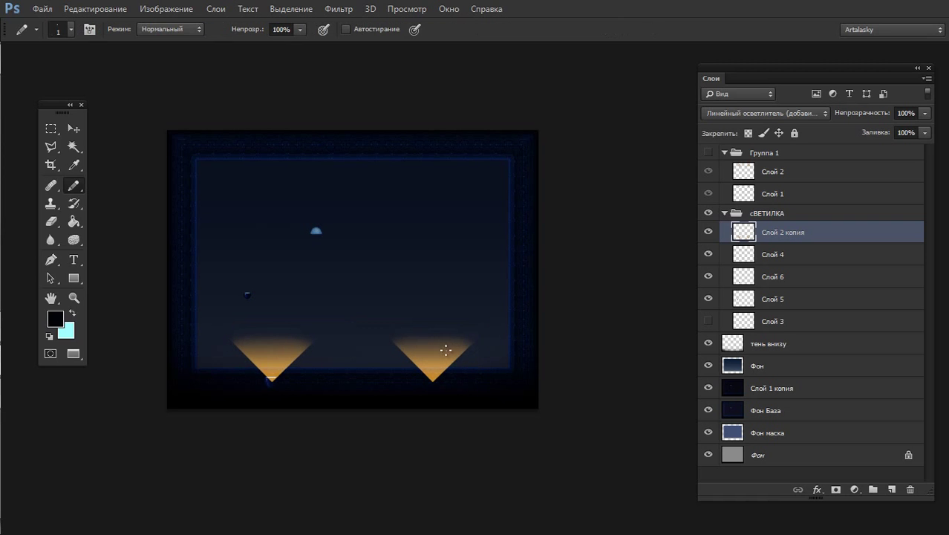
pyautogui.keyDown('ctrl'); pyautogui.click(360, 358); pyautogui.keyUp('ctrl')
pyautogui.keyDown('ctrl'); pyautogui.click(360, 358); pyautogui.keyUp('ctrl')
pyautogui.moveTo(421, 351); pyautogui.dragTo(552, 279)
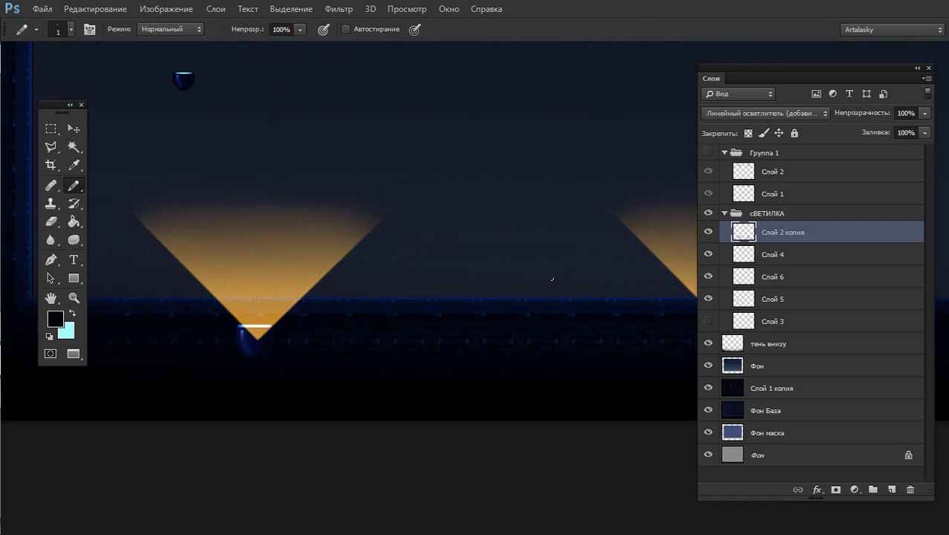
pyautogui.hotkey('ctrl', 'Down')
pyautogui.hotkey('ctrl', 'Down')
pyautogui.hotkey('ctrl', 'Down')
pyautogui.hotkey('ctrl', 'Down')
pyautogui.hotkey('ctrl', 'Down')
pyautogui.hotkey('ctrl', 'Down')
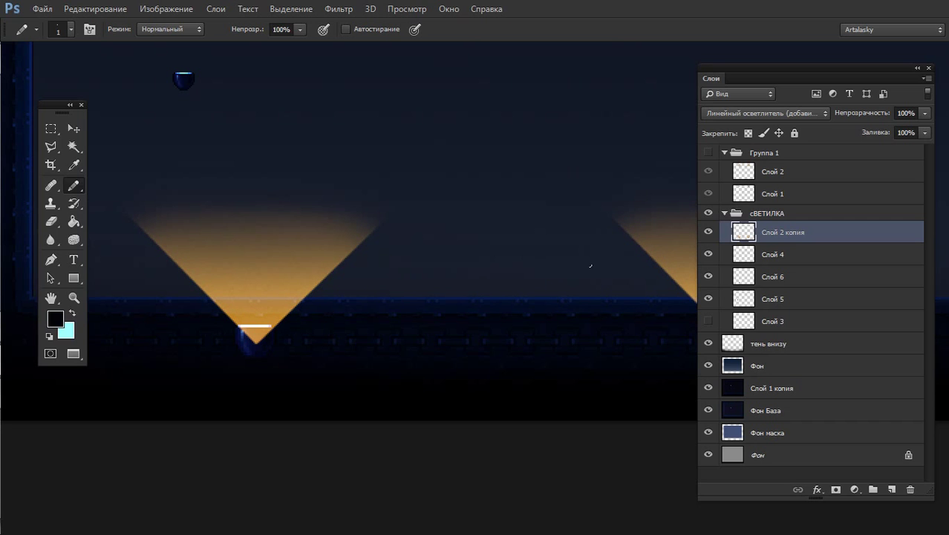
pyautogui.press('e')
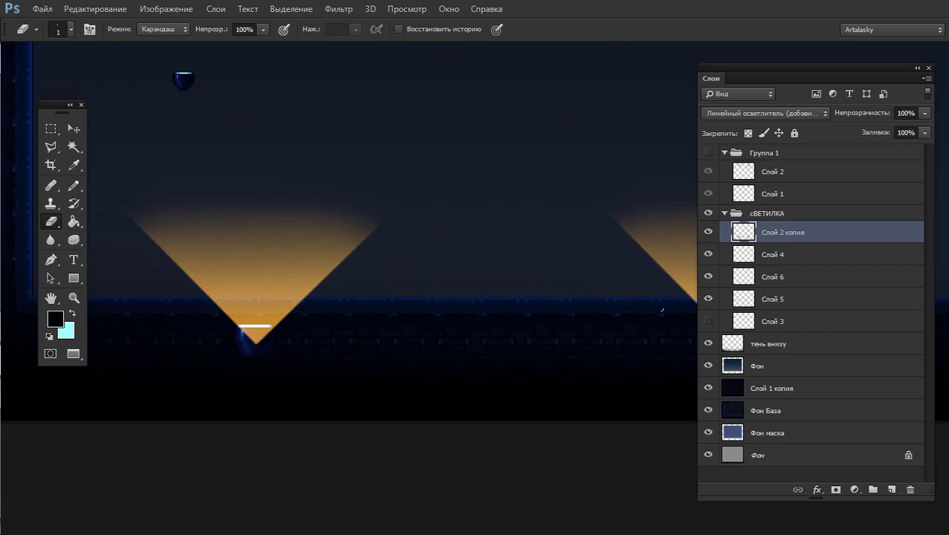
pyautogui.click(835, 489)
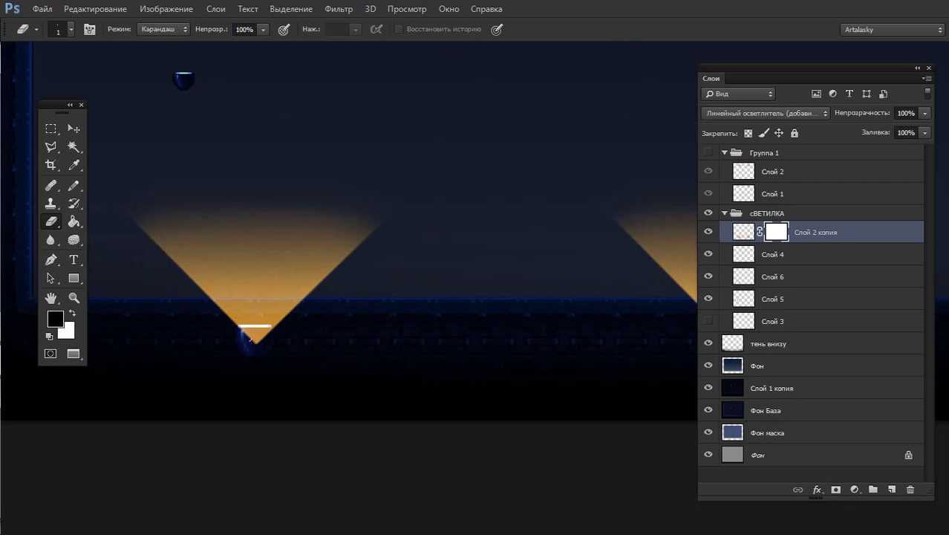
# Sample dark grey and white colours from the left lamp's rim with the brush
pyautogui.press('x')
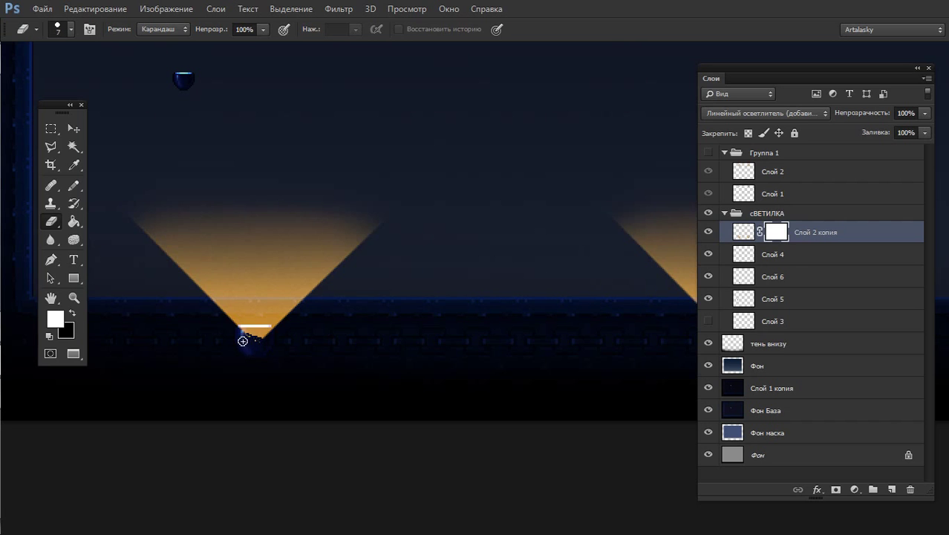
pyautogui.press('F5')
pyautogui.press('F5')
pyautogui.press('b')
pyautogui.scroll(1, 284, 330)
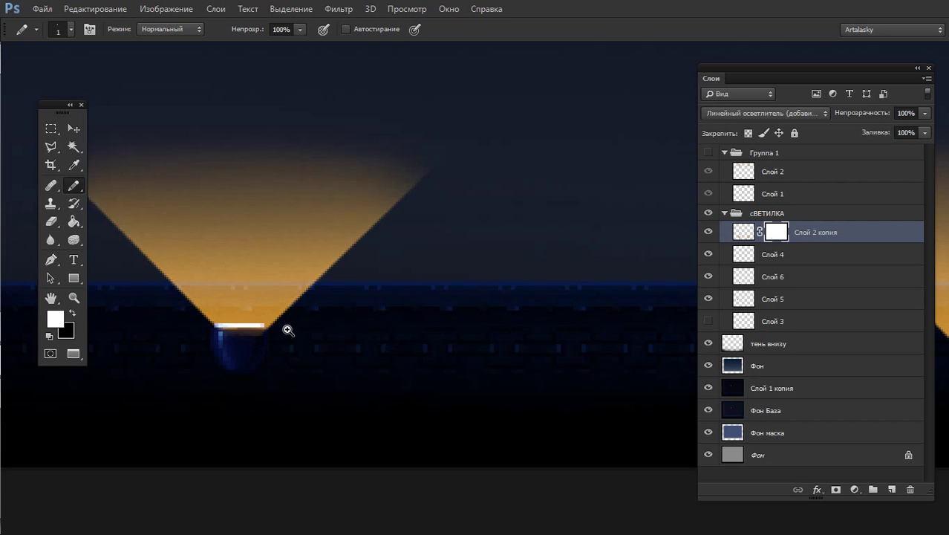
pyautogui.scroll(1, 285, 331)
pyautogui.keyDown('alt'); pyautogui.click(212, 327); pyautogui.keyUp('alt')
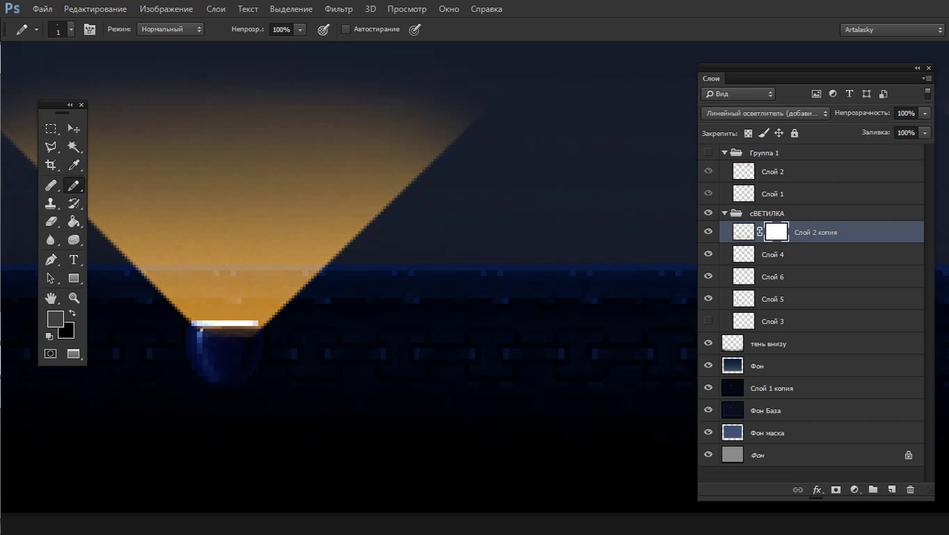
pyautogui.keyDown('alt'); pyautogui.click(223, 323); pyautogui.keyUp('alt')
pyautogui.keyDown('alt'); pyautogui.click(218, 334); pyautogui.keyUp('alt')
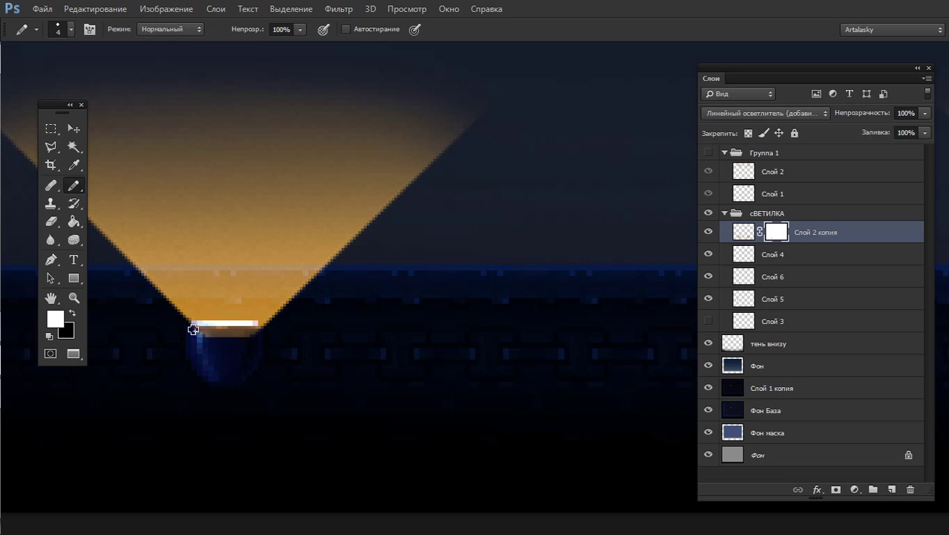
# Set the colours to white on black and zoom out to the whole image
pyautogui.keyDown('alt'); pyautogui.click(365, 340); pyautogui.keyUp('alt')
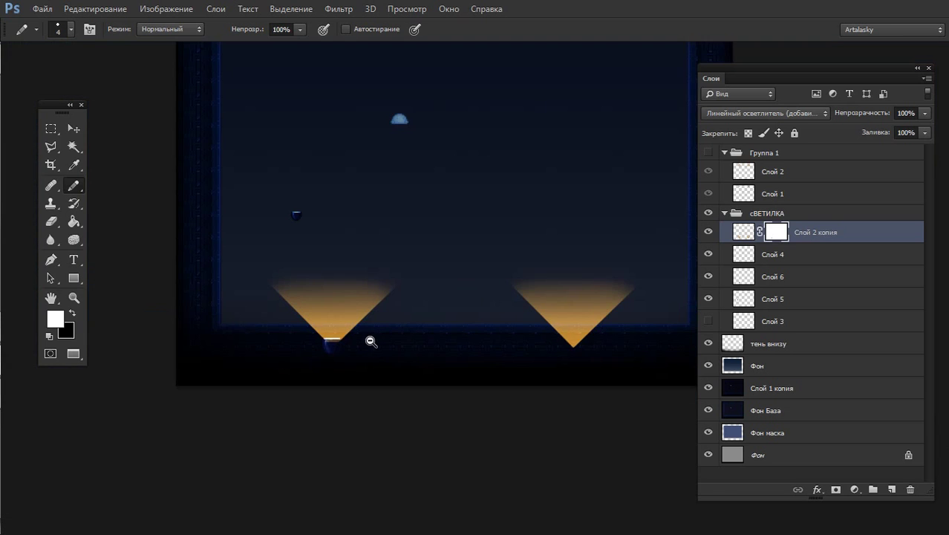
pyautogui.scroll(2, 369, 330)
pyautogui.scroll(2, 346, 323)
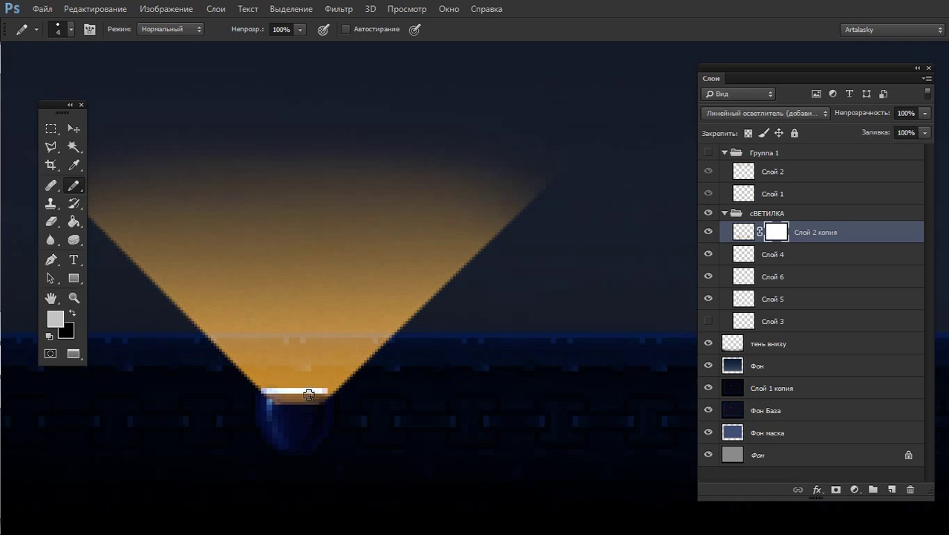
pyautogui.keyDown('alt'); pyautogui.click(301, 387); pyautogui.keyUp('alt')
pyautogui.press('x')
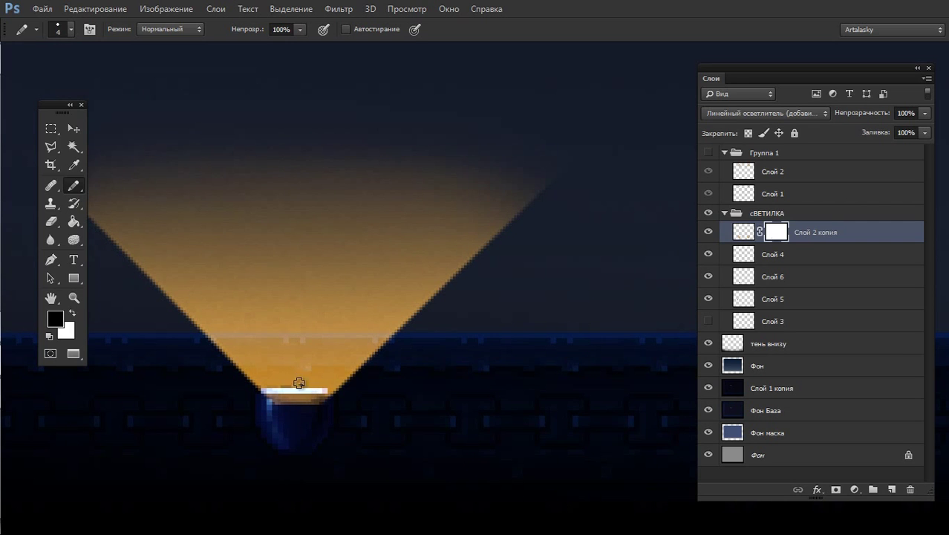
pyautogui.press('x')
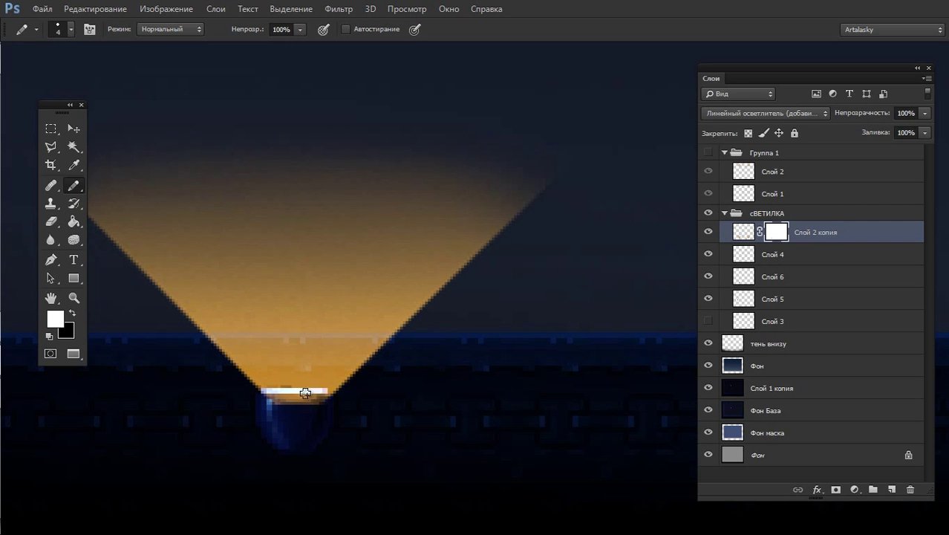
pyautogui.keyDown('alt'); pyautogui.click(381, 369); pyautogui.keyUp('alt')
pyautogui.keyDown('alt'); pyautogui.click(386, 371); pyautogui.keyUp('alt')
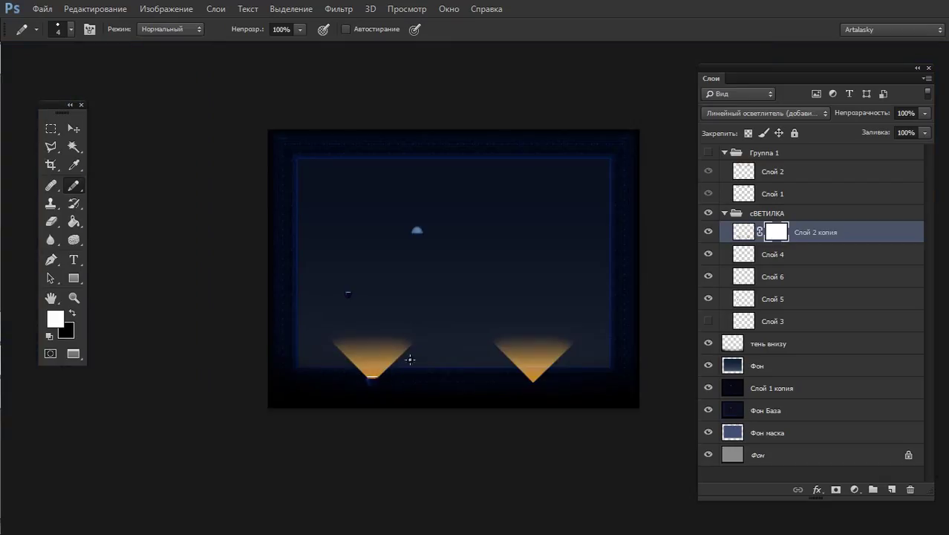
# Test fill levels and the Замена светлым and Осветление основы blend modes on Слой 2 копия
pyautogui.click(707, 232)
pyautogui.moveTo(924, 132); pyautogui.dragTo(882, 147)
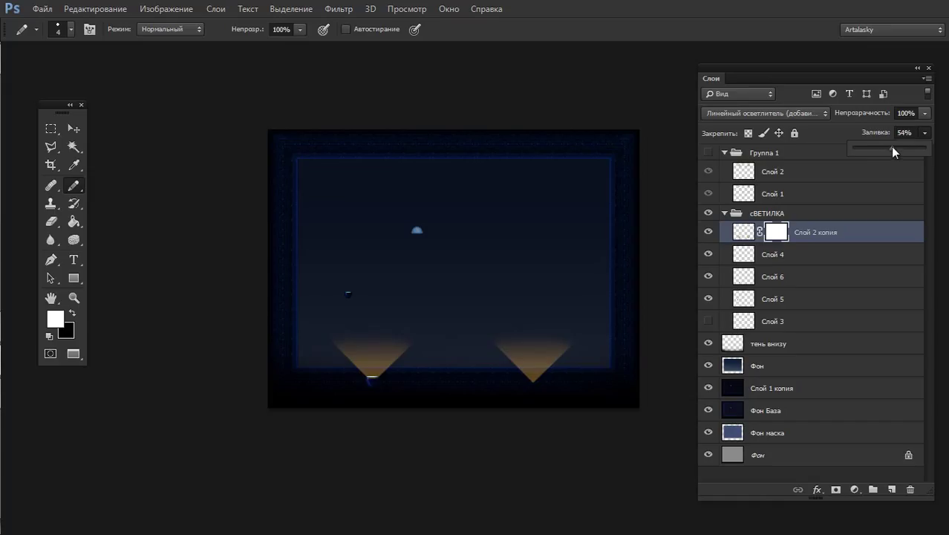
pyautogui.moveTo(891, 146)
pyautogui.mouseDown()
pyautogui.moveTo(933, 138)
pyautogui.moveTo(914, 149)
pyautogui.mouseUp()
pyautogui.click(820, 115)
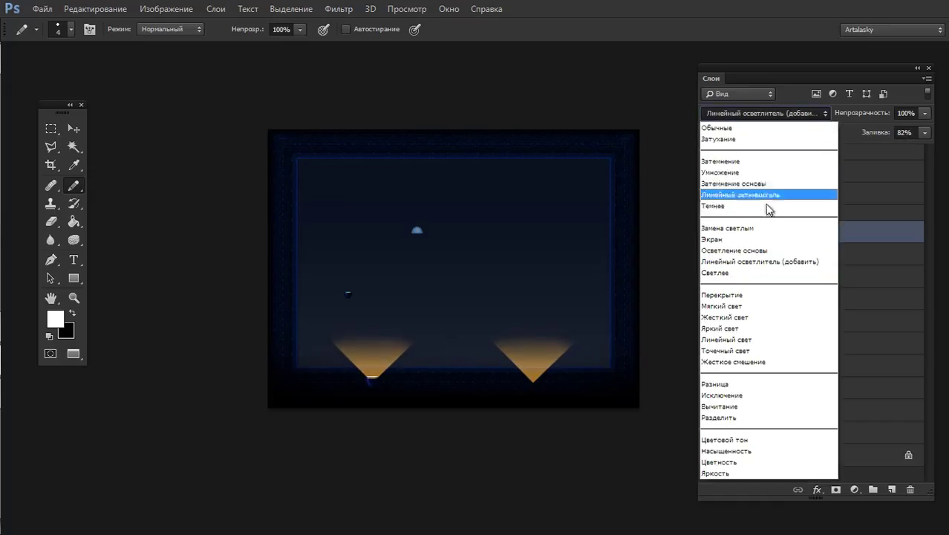
pyautogui.click(760, 226)
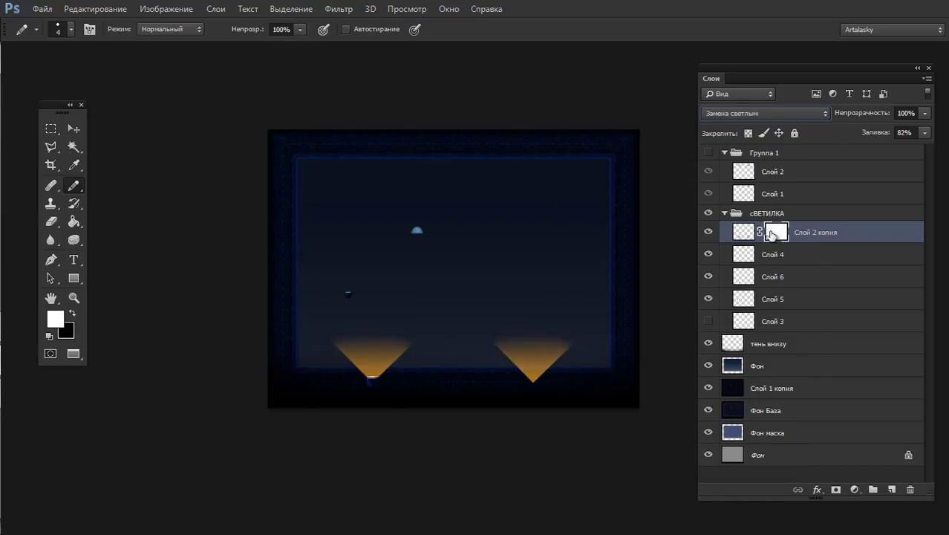
pyautogui.press('Down')
pyautogui.press('Down')
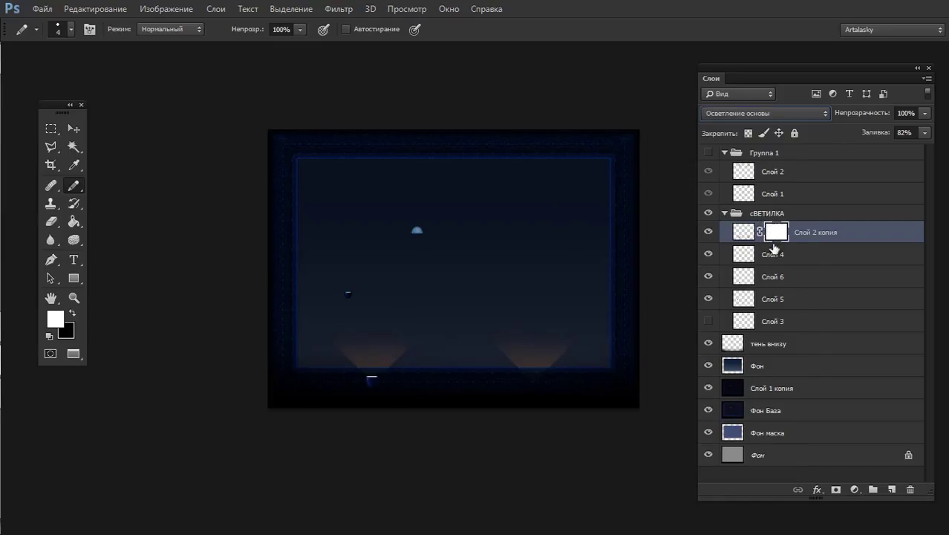
pyautogui.click(924, 132)
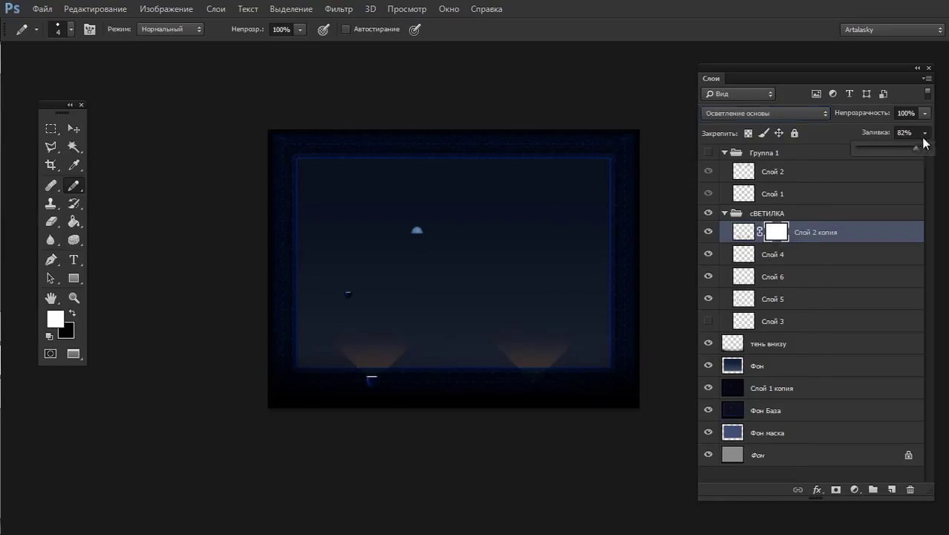
pyautogui.moveTo(914, 146); pyautogui.dragTo(930, 152)
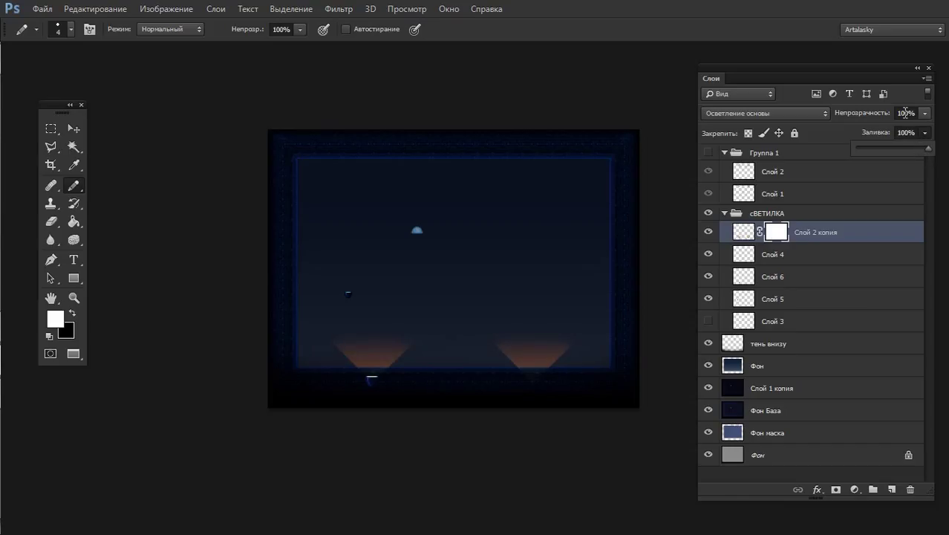
pyautogui.click(743, 232)
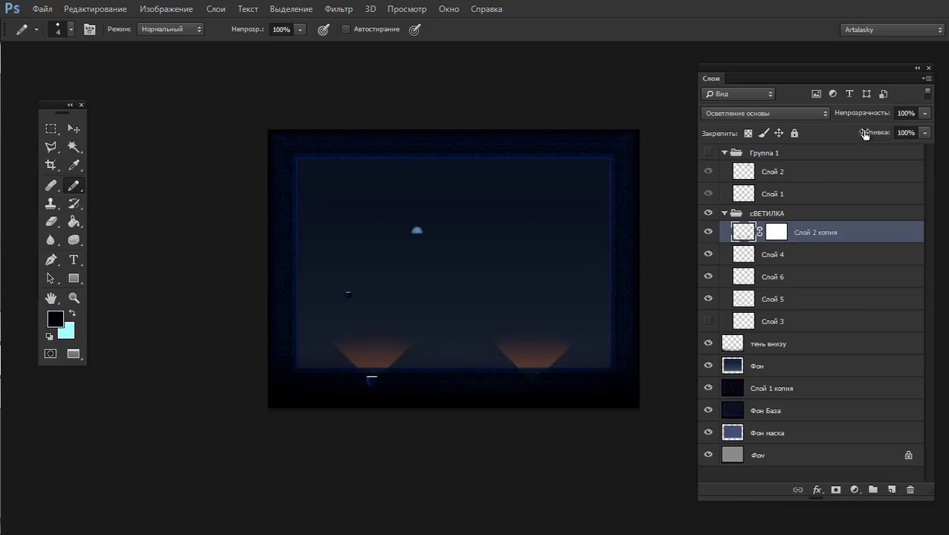
# Compare Светлее and Осветление основы, settling on Линейный осветлитель (добавить) blending
pyautogui.click(430, 366)
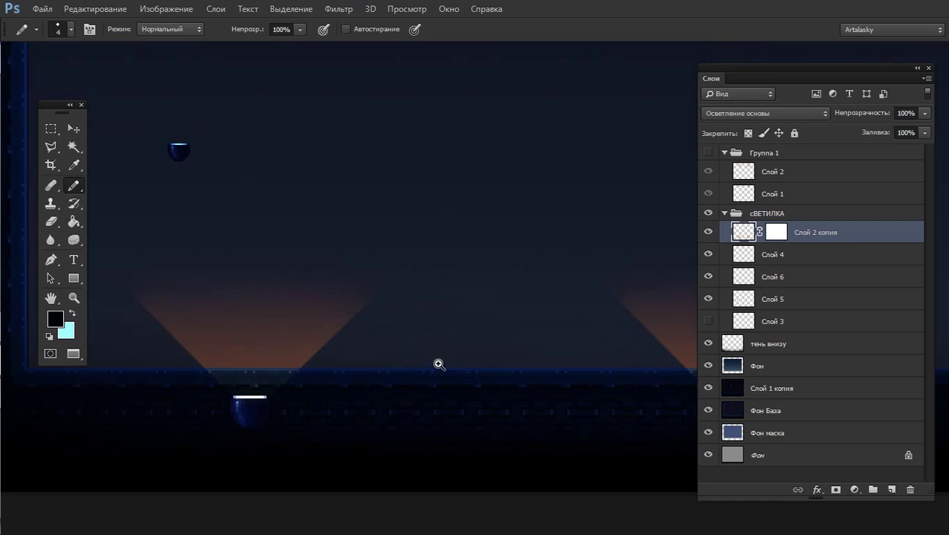
pyautogui.click(765, 113)
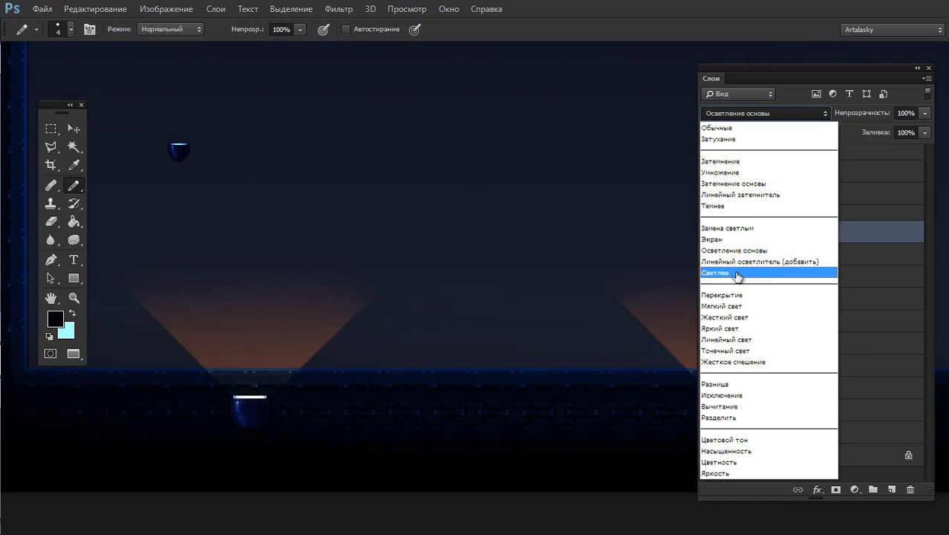
pyautogui.click(735, 272)
pyautogui.hotkey('alt', 'shift', 'w')
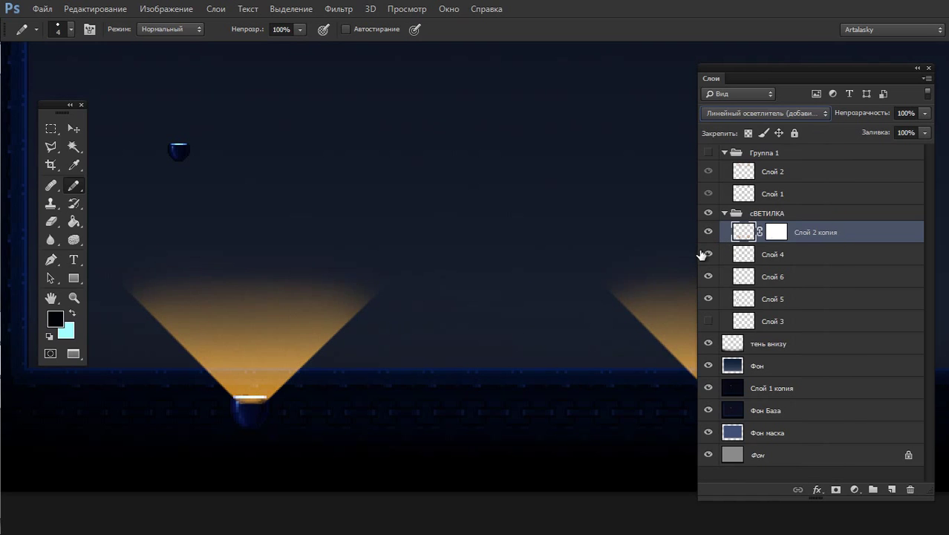
pyautogui.hotkey('alt', 'shift', 'd')
pyautogui.hotkey('alt', 'shift', 'w')
# Lower the light-cone layer's fill to 63% and bring up Color Balance
pyautogui.click(925, 132)
pyautogui.moveTo(925, 148); pyautogui.dragTo(897, 148)
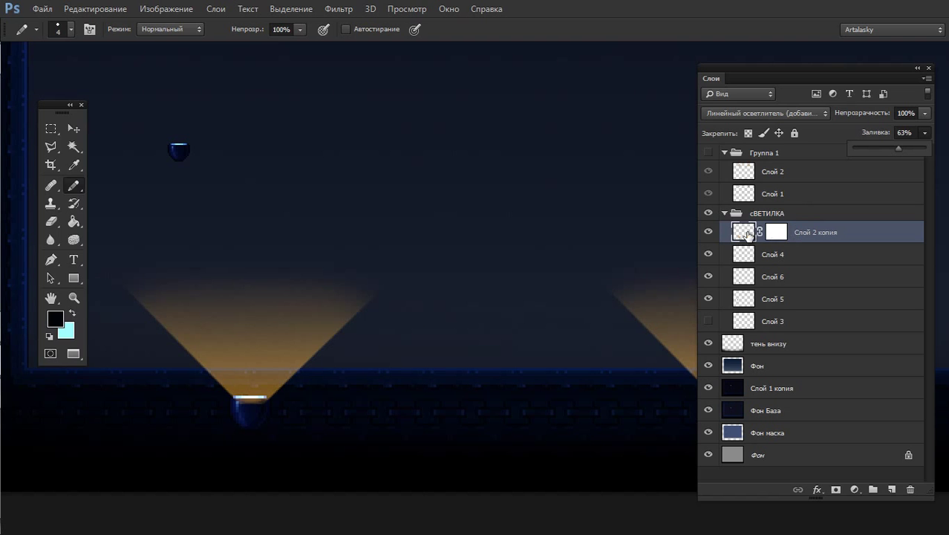
pyautogui.moveTo(741, 238); pyautogui.dragTo(737, 239)
pyautogui.hotkey('ctrl', 'b')
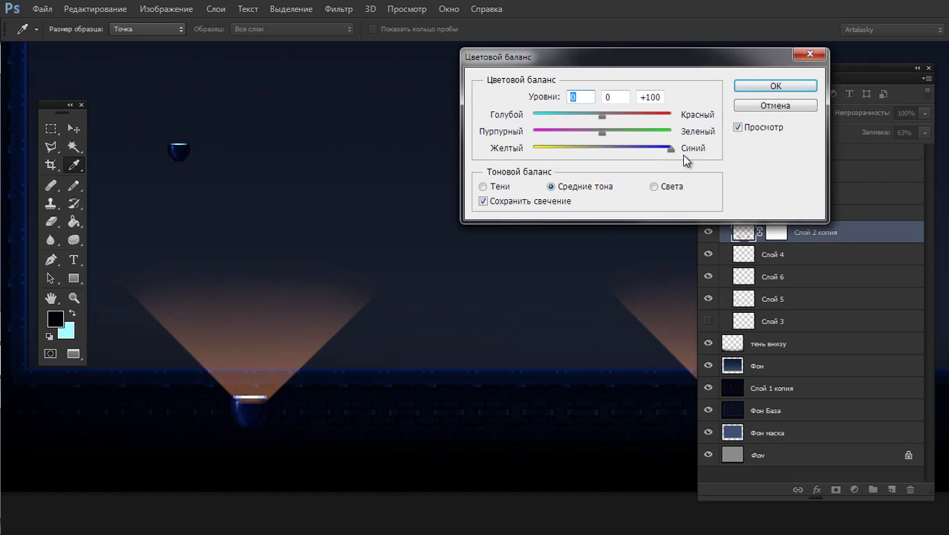
# Apply a midtone Color Balance of +100, -11, -46 to the cones, then zoom out to fit
pyautogui.moveTo(682, 154)
pyautogui.mouseDown()
pyautogui.moveTo(517, 157)
pyautogui.moveTo(569, 148)
pyautogui.mouseUp()
pyautogui.moveTo(601, 115)
pyautogui.mouseDown()
pyautogui.moveTo(638, 116)
pyautogui.moveTo(555, 134)
pyautogui.moveTo(595, 132)
pyautogui.mouseUp()
pyautogui.click(775, 85)
pyautogui.press('b')
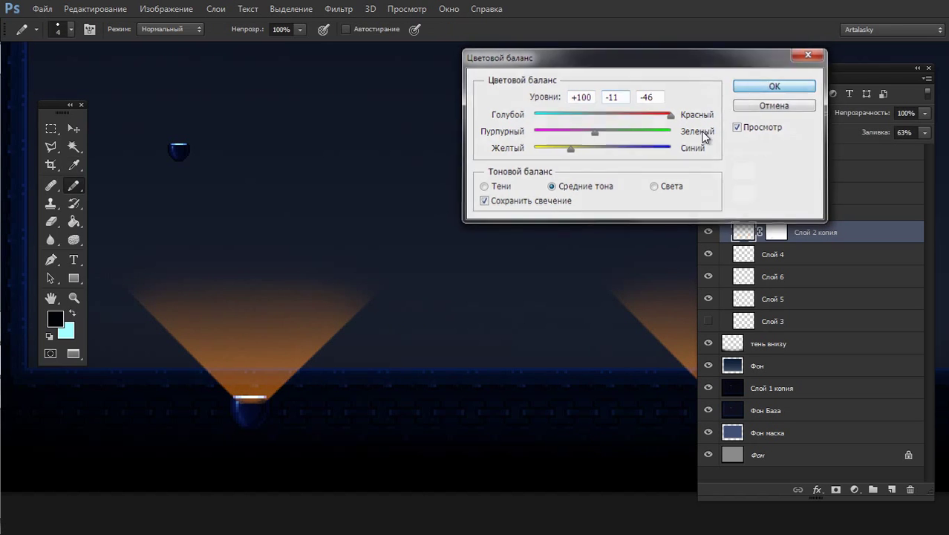
pyautogui.keyDown('alt'); pyautogui.click(542, 219); pyautogui.keyUp('alt')
pyautogui.keyDown('alt'); pyautogui.click(553, 213); pyautogui.keyUp('alt')
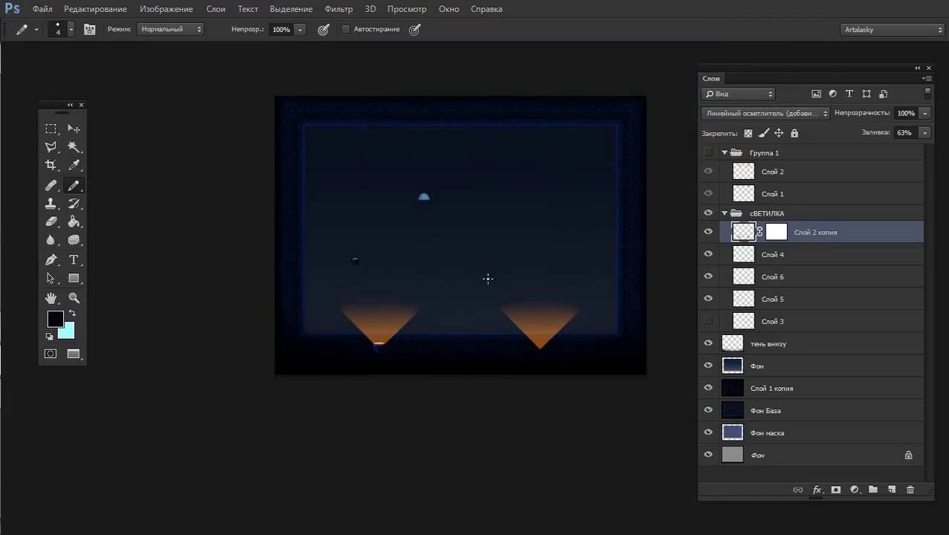
# Duplicate Слой 2 копия into Слой 2 копия 2 and hide the original
pyautogui.click(744, 275)
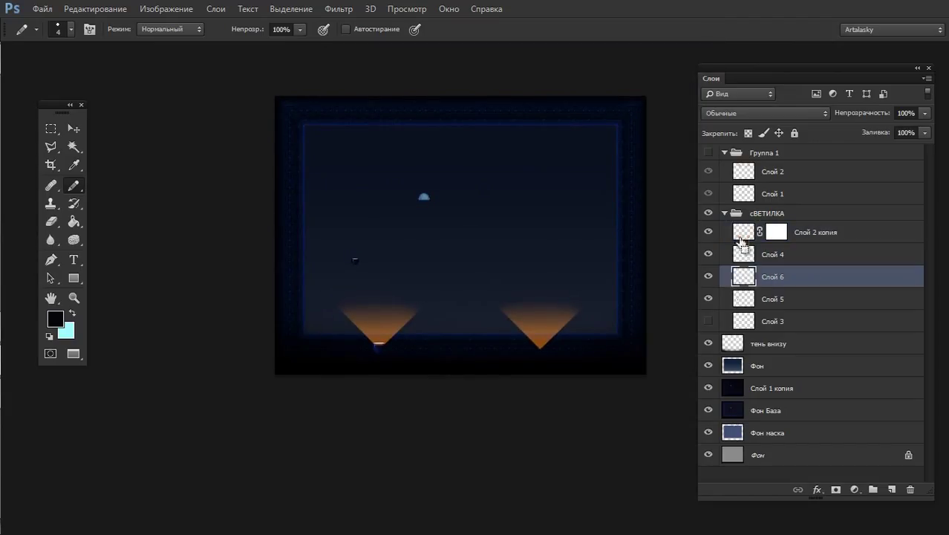
pyautogui.click(737, 236)
pyautogui.hotkey('ctrl', 'j')
pyautogui.click(708, 254)
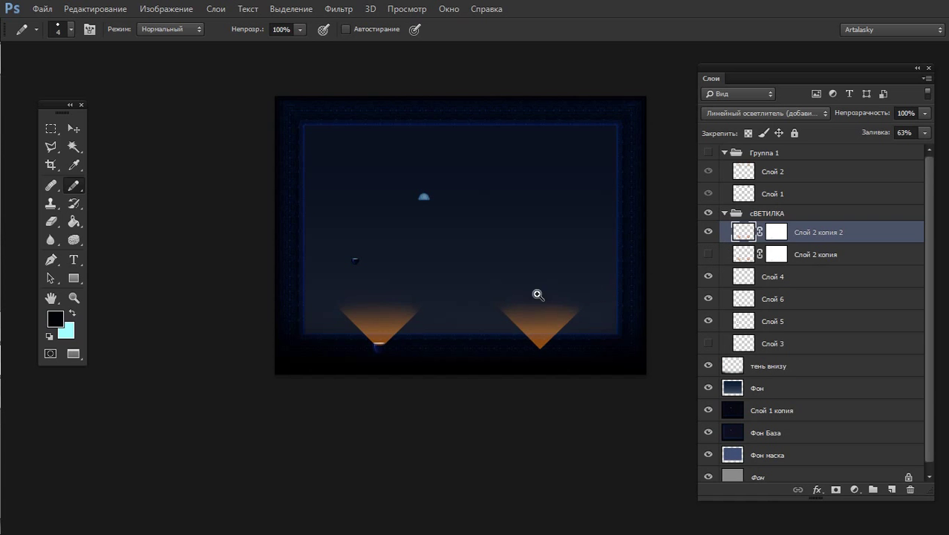
# Set up a soft round eraser in Кисть mode, shrunk from 250 px to 100 px
pyautogui.keyDown('ctrl'); pyautogui.click(483, 296); pyautogui.keyUp('ctrl')
pyautogui.press('e')
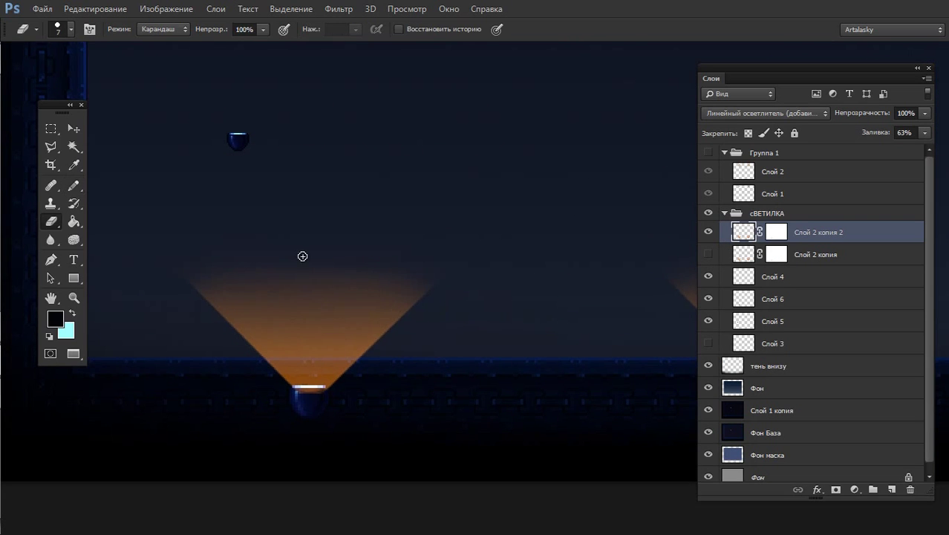
pyautogui.rightClick(359, 259)
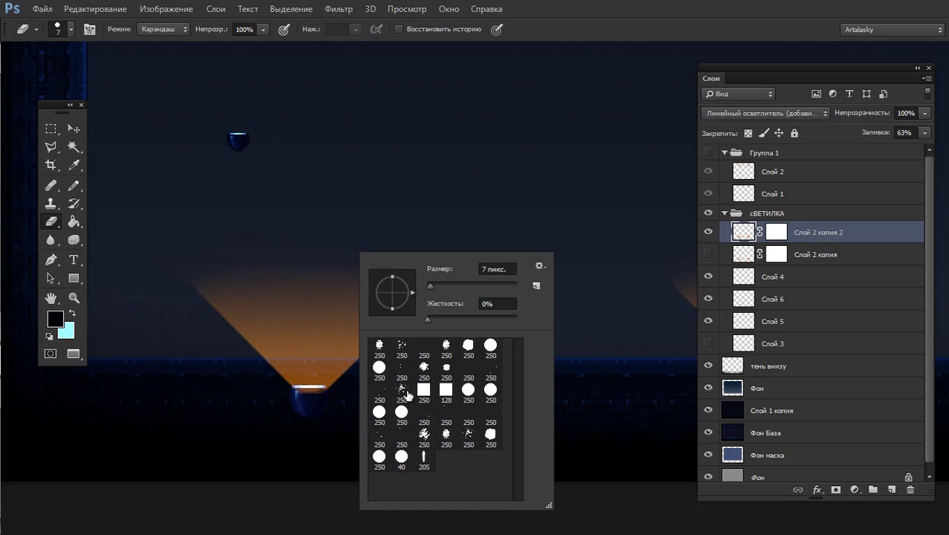
pyautogui.click(379, 410)
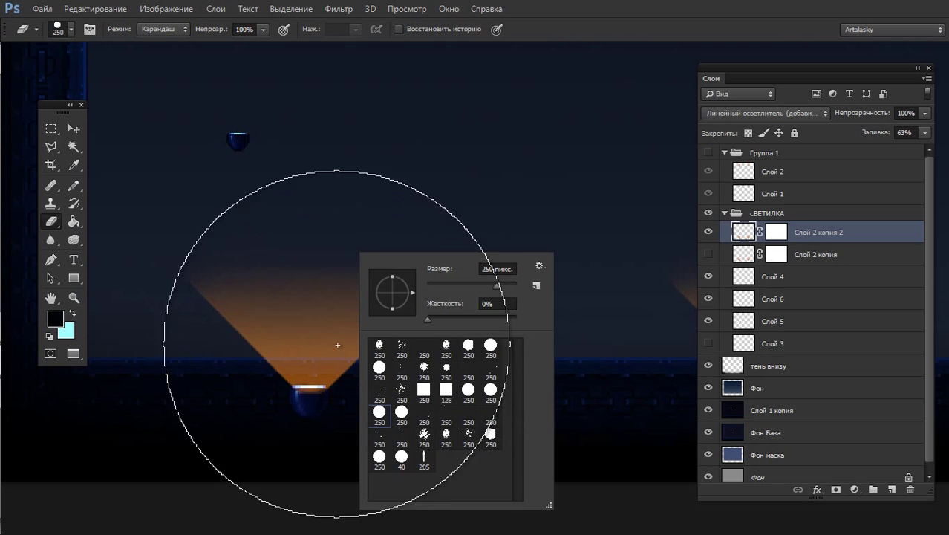
pyautogui.press('Return')
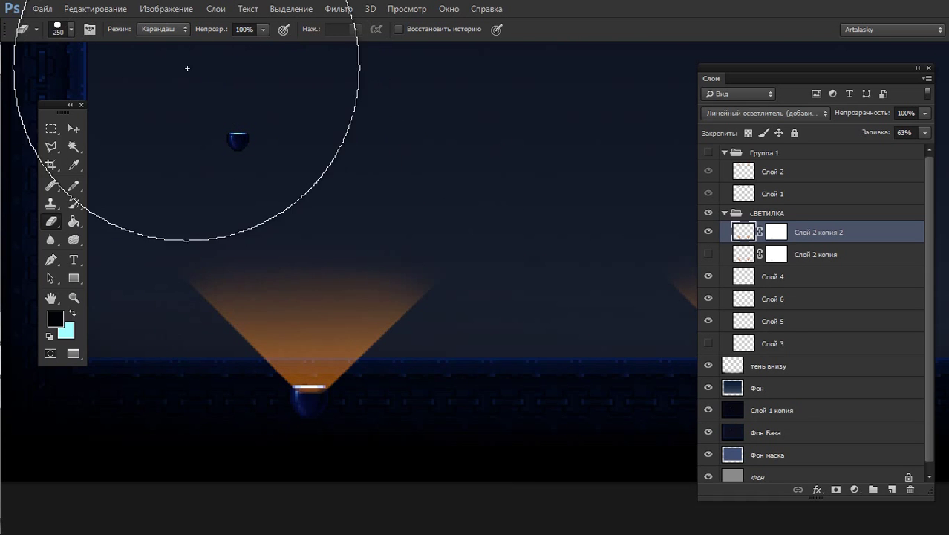
pyautogui.click(163, 29)
pyautogui.click(175, 39)
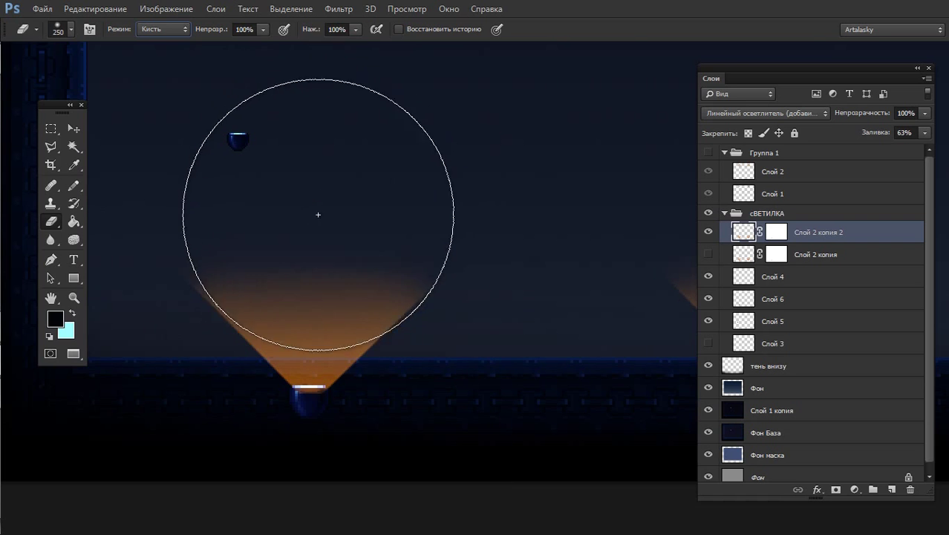
pyautogui.press('[')
pyautogui.press('[')
pyautogui.press('[')
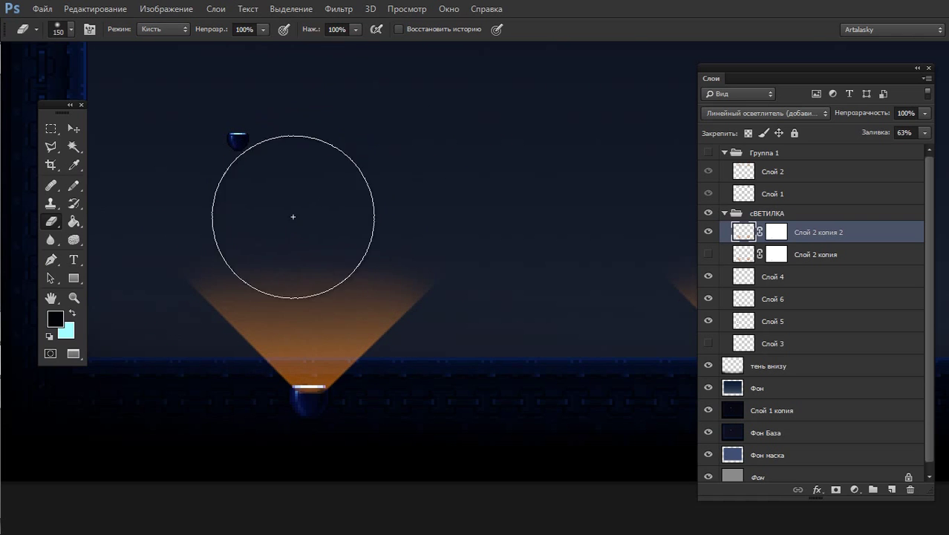
pyautogui.press('[')
pyautogui.press('[')
# Fade the glow above the left orange cone, keeping Слой 2 копия hidden
pyautogui.moveTo(215, 259)
pyautogui.mouseDown()
pyautogui.moveTo(496, 206)
pyautogui.moveTo(211, 265)
pyautogui.moveTo(420, 261)
pyautogui.moveTo(238, 272)
pyautogui.moveTo(226, 248)
pyautogui.moveTo(466, 216)
pyautogui.moveTo(201, 265)
pyautogui.mouseUp()
pyautogui.keyDown('alt'); pyautogui.click(474, 264); pyautogui.keyUp('alt')
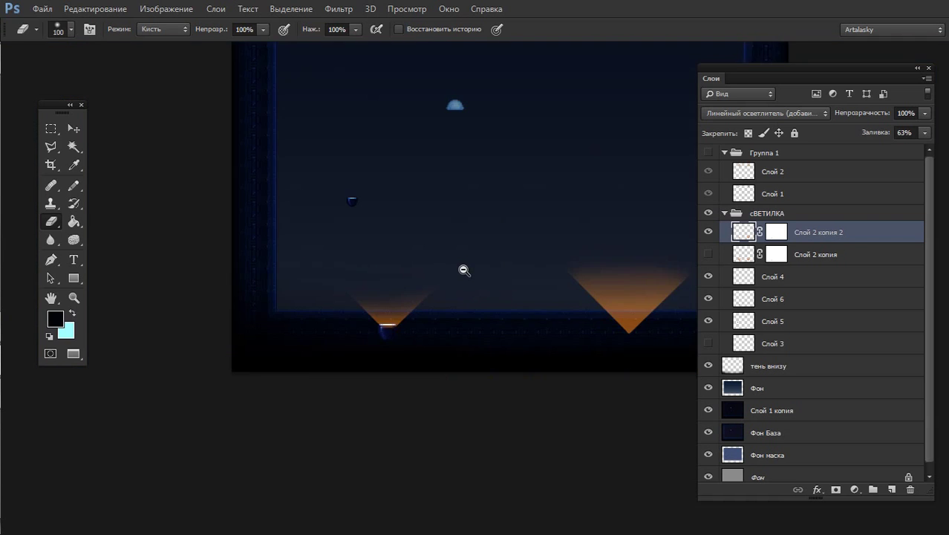
pyautogui.keyDown('ctrl'); pyautogui.click(438, 248); pyautogui.keyUp('ctrl')
pyautogui.moveTo(428, 272)
pyautogui.mouseDown()
pyautogui.moveTo(281, 281)
pyautogui.moveTo(618, 235)
pyautogui.moveTo(375, 248)
pyautogui.mouseUp()
pyautogui.keyDown('alt'); pyautogui.click(437, 283); pyautogui.keyUp('alt')
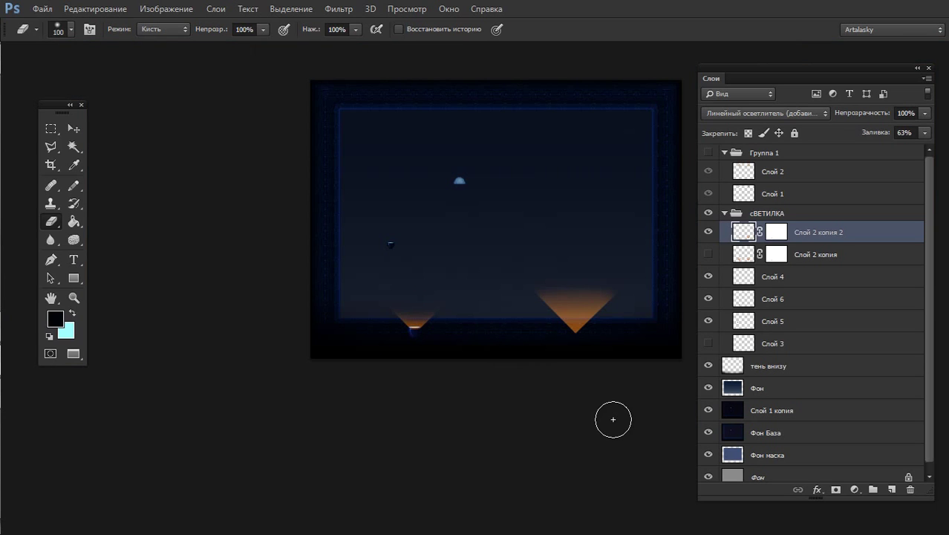
pyautogui.click(708, 254)
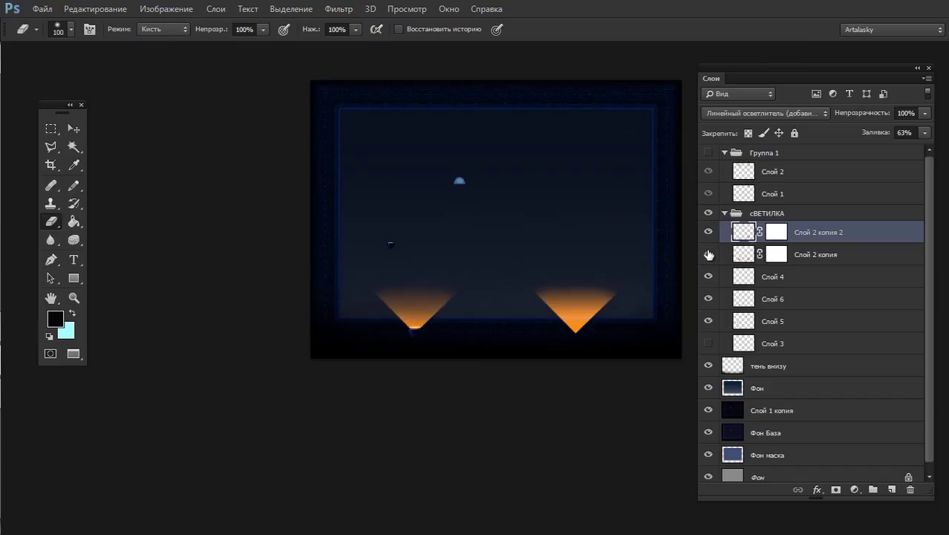
pyautogui.click(708, 254)
pyautogui.scroll(1, 557, 245)
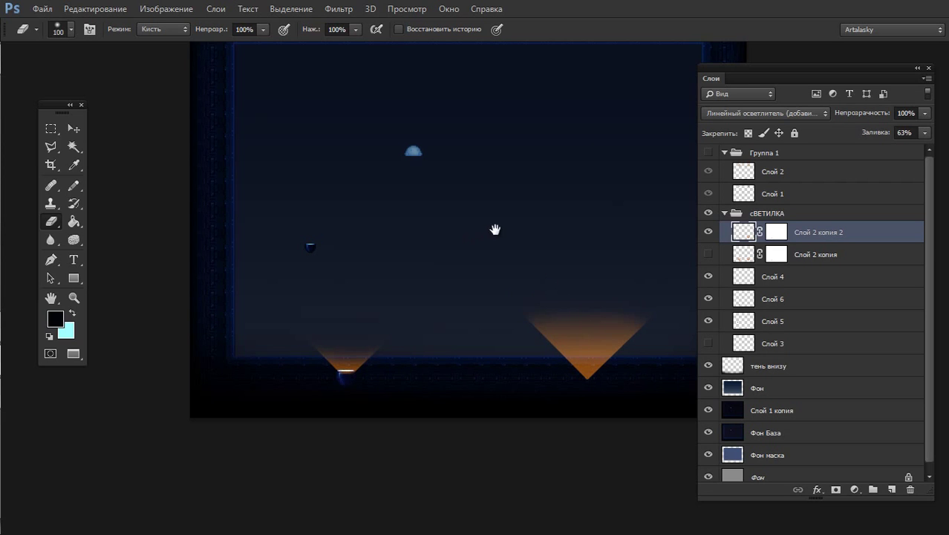
pyautogui.moveTo(494, 231)
pyautogui.mouseDown()
pyautogui.moveTo(489, 257)
pyautogui.moveTo(446, 302)
pyautogui.mouseUp()
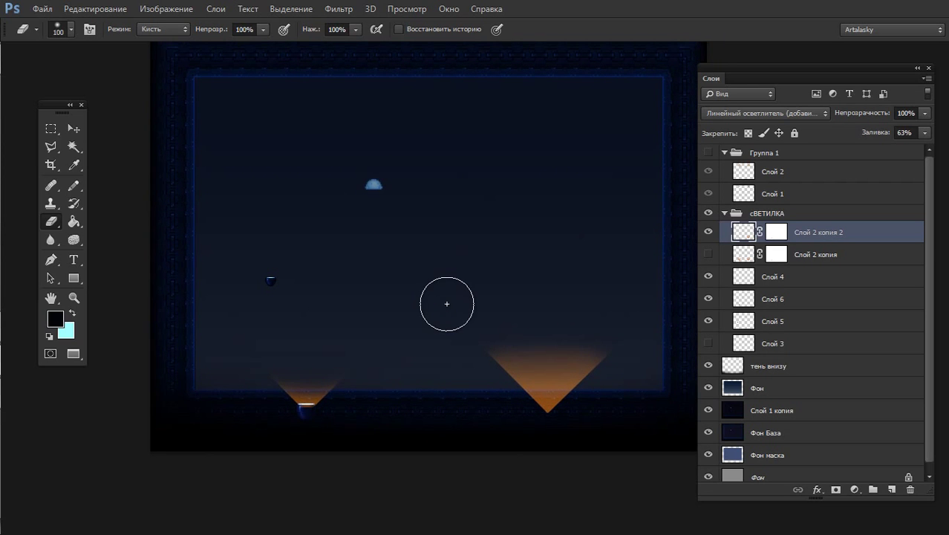
# Try pushing the glow's midtones toward cyan in Color Balance, then cancel
pyautogui.press('i')
pyautogui.hotkey('ctrl', 'b')
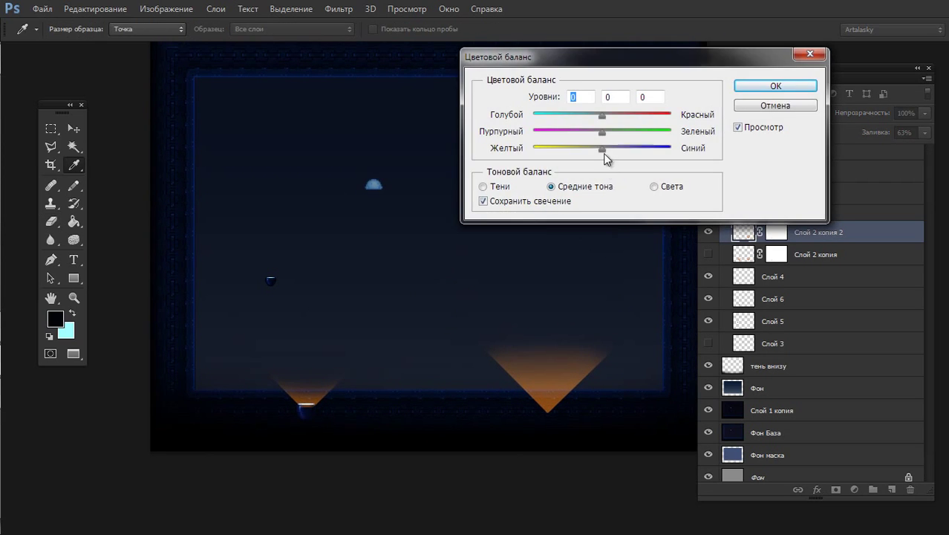
pyautogui.moveTo(602, 116); pyautogui.dragTo(530, 117)
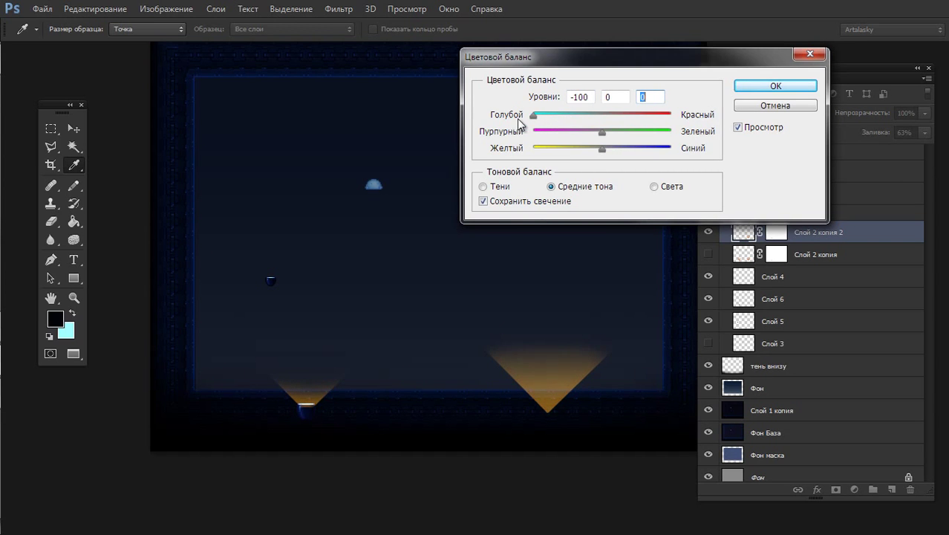
pyautogui.click(753, 109)
# Apply a Hue/Saturation hue shift of +180 to make both cones glow blue
pyautogui.hotkey('ctrl', 'u')
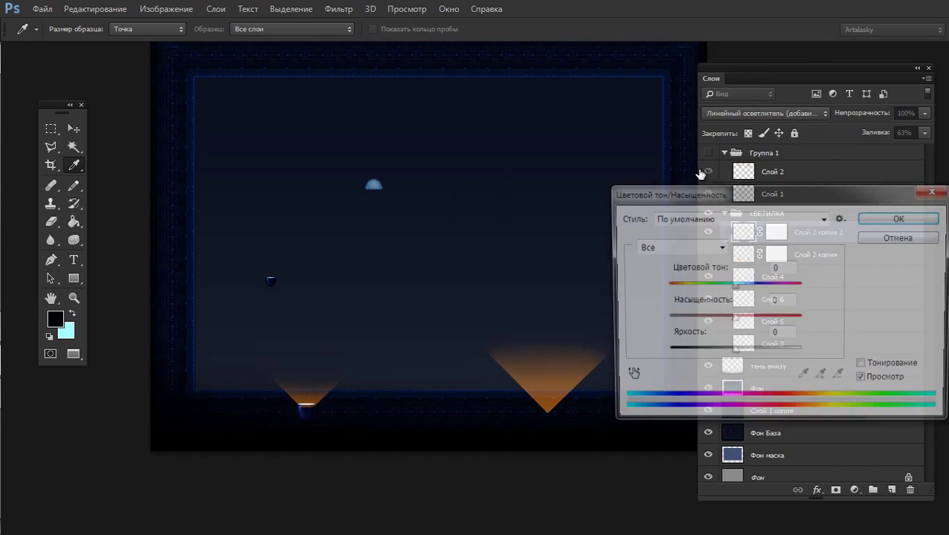
pyautogui.moveTo(733, 289); pyautogui.dragTo(714, 285)
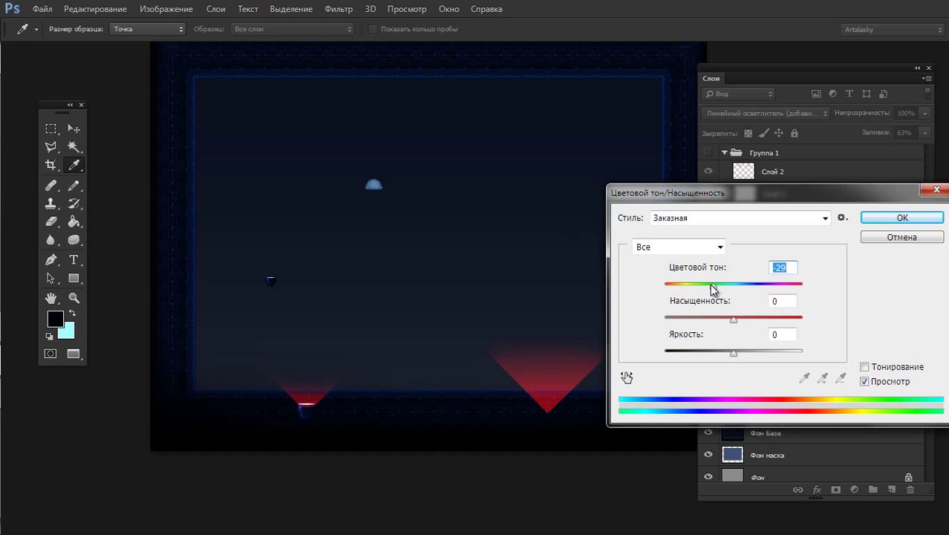
pyautogui.moveTo(714, 286)
pyautogui.mouseDown()
pyautogui.moveTo(668, 288)
pyautogui.moveTo(805, 294)
pyautogui.mouseUp()
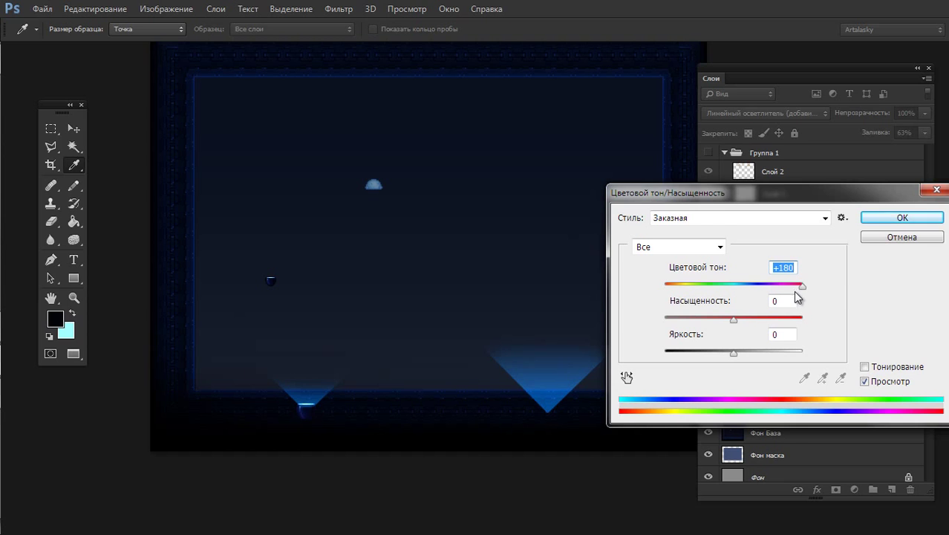
pyautogui.click(880, 218)
pyautogui.press('e')
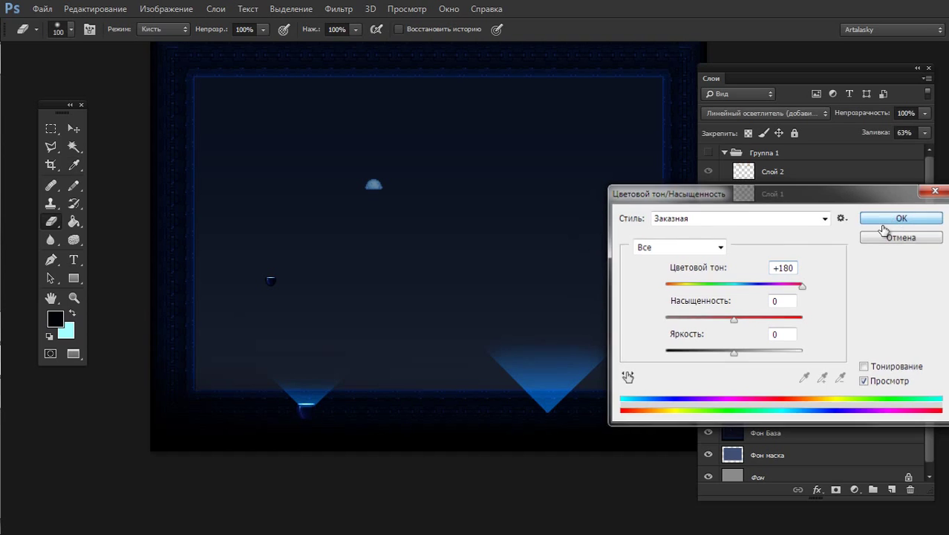
pyautogui.hotkey('ctrl', 'z')
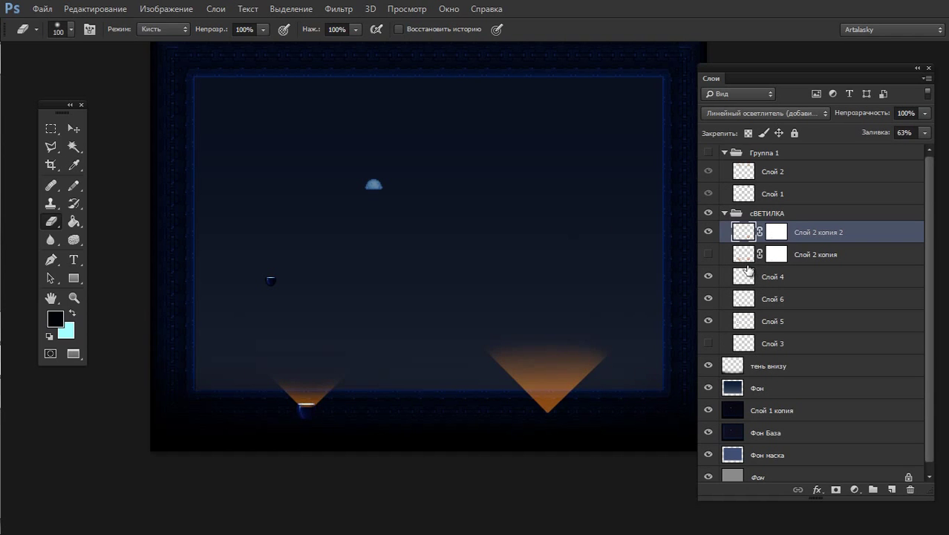
pyautogui.hotkey('ctrl', 'z')
pyautogui.moveTo(599, 348); pyautogui.dragTo(332, 357)
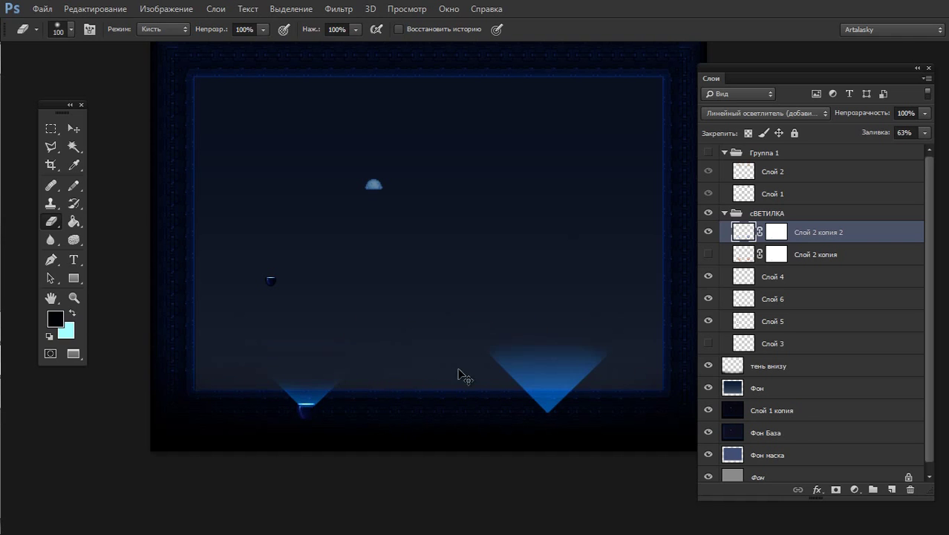
# Place the blue light layer below Слой 4 and Слой 6 within сВЕТИЛКА
pyautogui.hotkey('ctrl', 'z')
pyautogui.moveTo(588, 366); pyautogui.dragTo(332, 366)
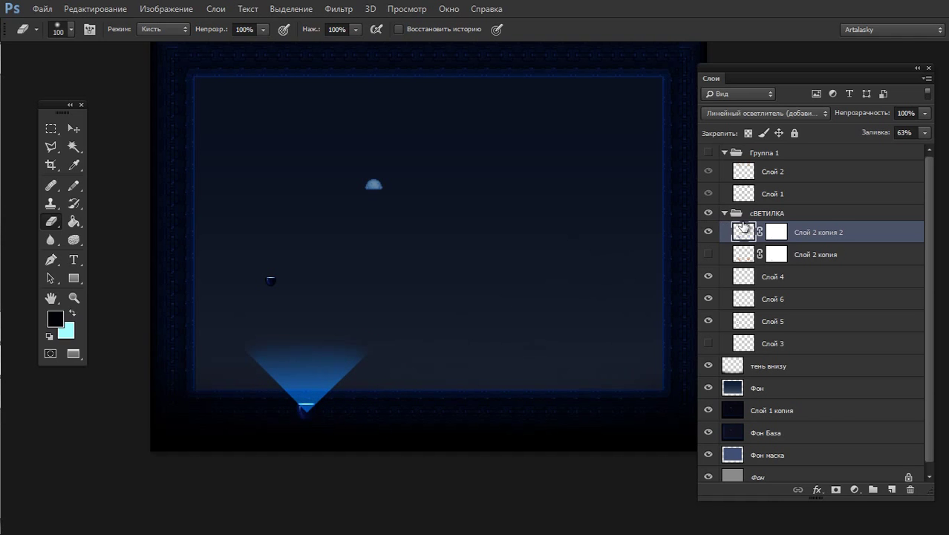
pyautogui.moveTo(820, 239); pyautogui.dragTo(813, 286)
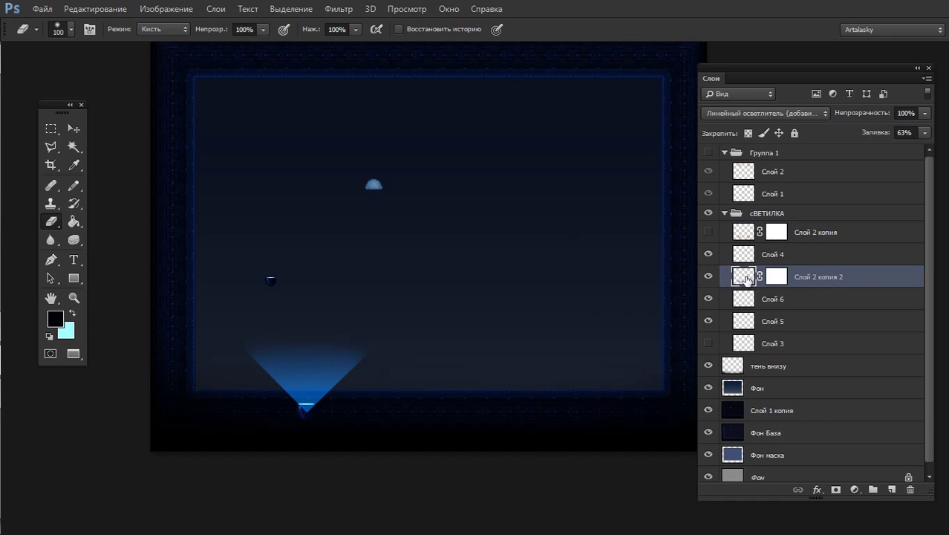
pyautogui.click(707, 280)
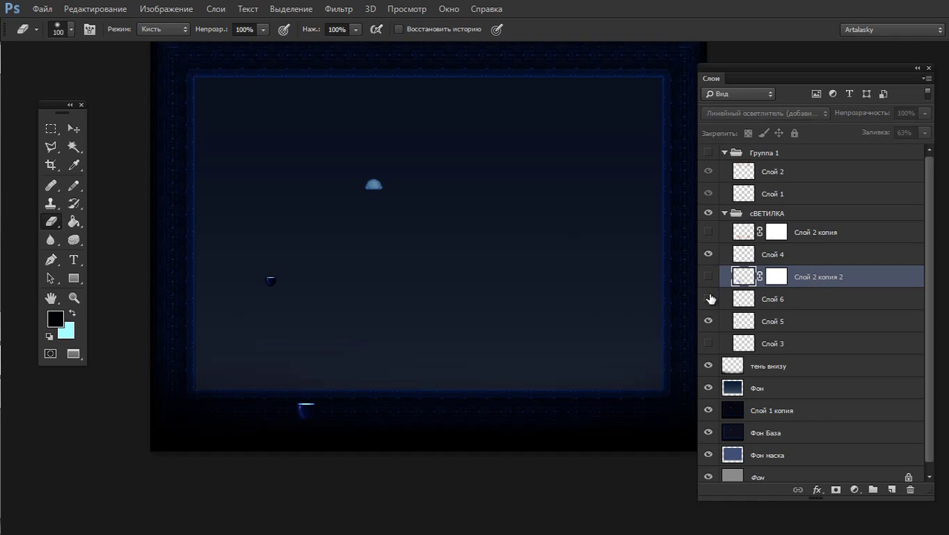
pyautogui.moveTo(758, 276); pyautogui.dragTo(763, 303)
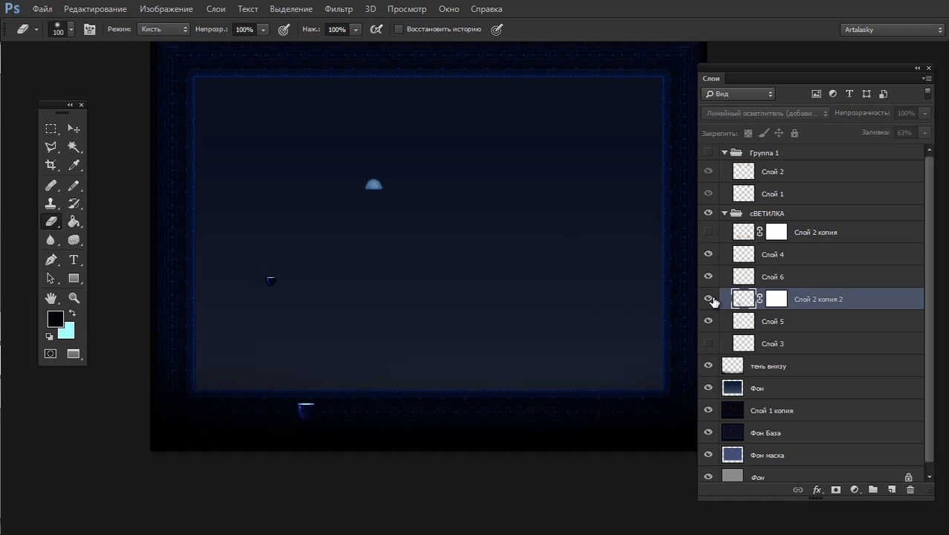
pyautogui.click(708, 298)
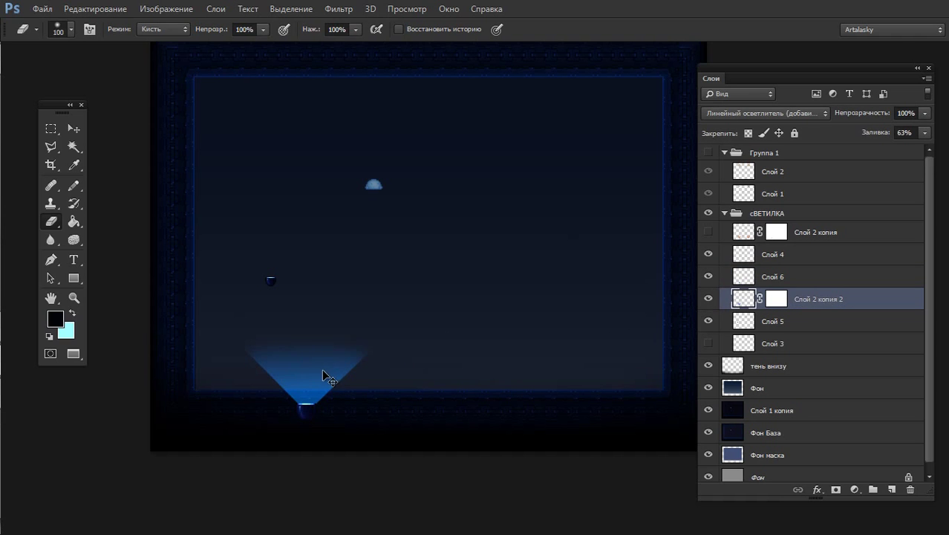
# Reposition the blue cones right toward the second lamp, nudging them slightly left
pyautogui.moveTo(325, 375)
pyautogui.mouseDown()
pyautogui.moveTo(570, 357)
pyautogui.moveTo(553, 362)
pyautogui.mouseUp()
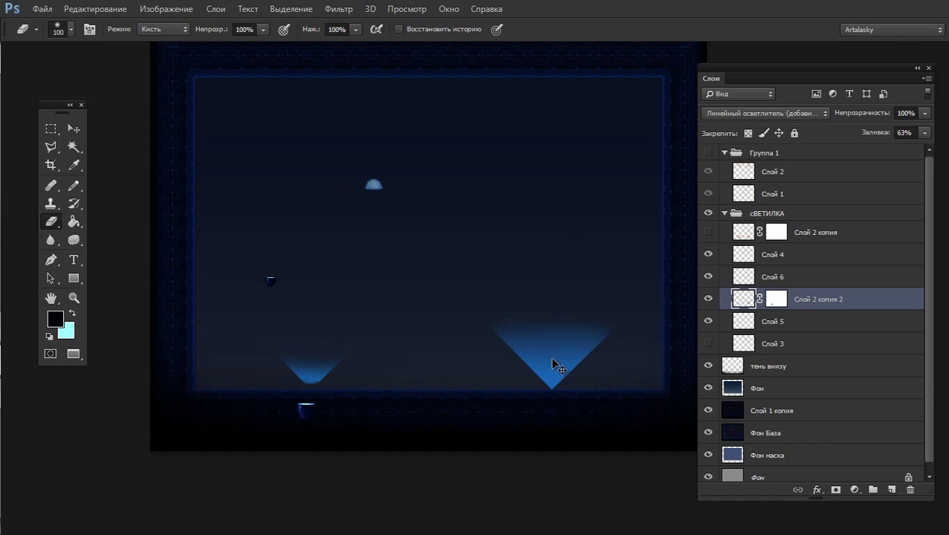
pyautogui.hotkey('ctrl', 'z')
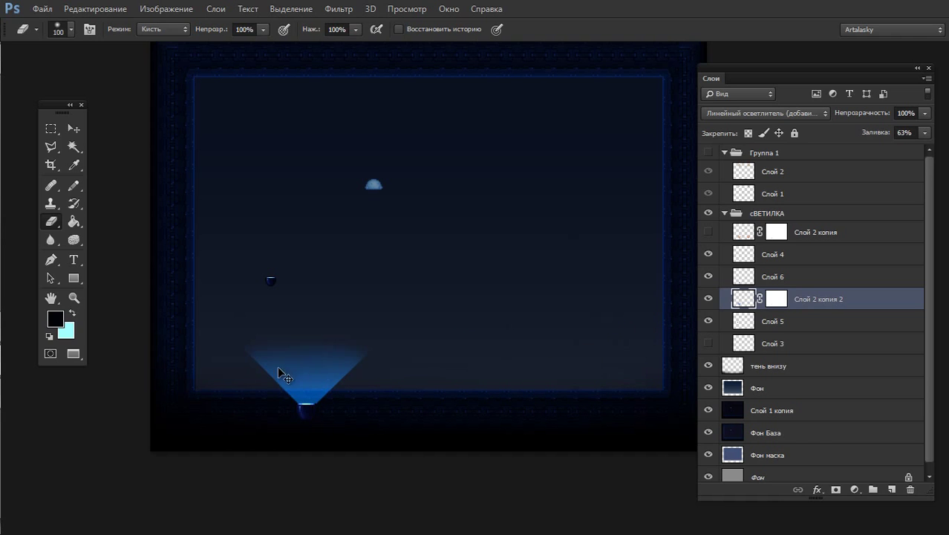
pyautogui.moveTo(296, 376)
pyautogui.mouseDown()
pyautogui.moveTo(562, 397)
pyautogui.moveTo(541, 397)
pyautogui.mouseUp()
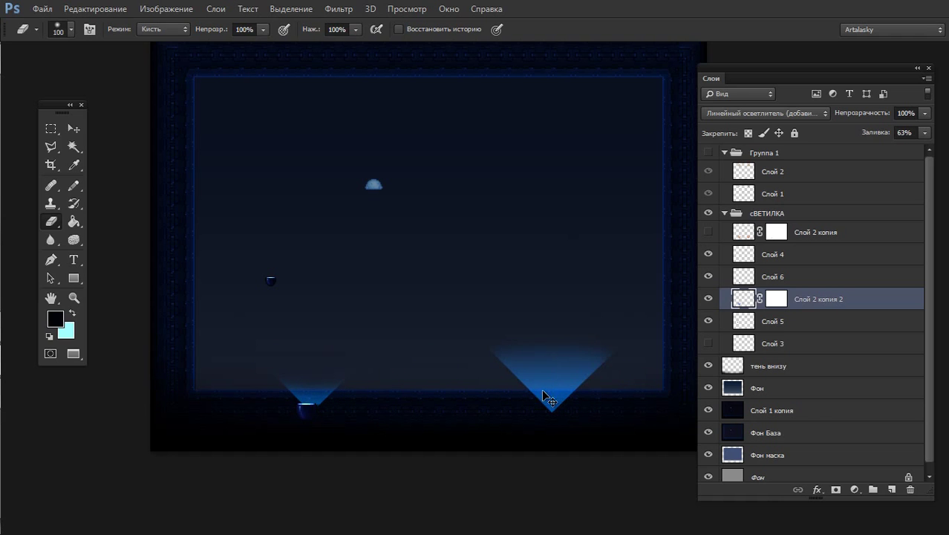
pyautogui.hotkey('ctrl', 'Left')
pyautogui.hotkey('ctrl', 'Left')
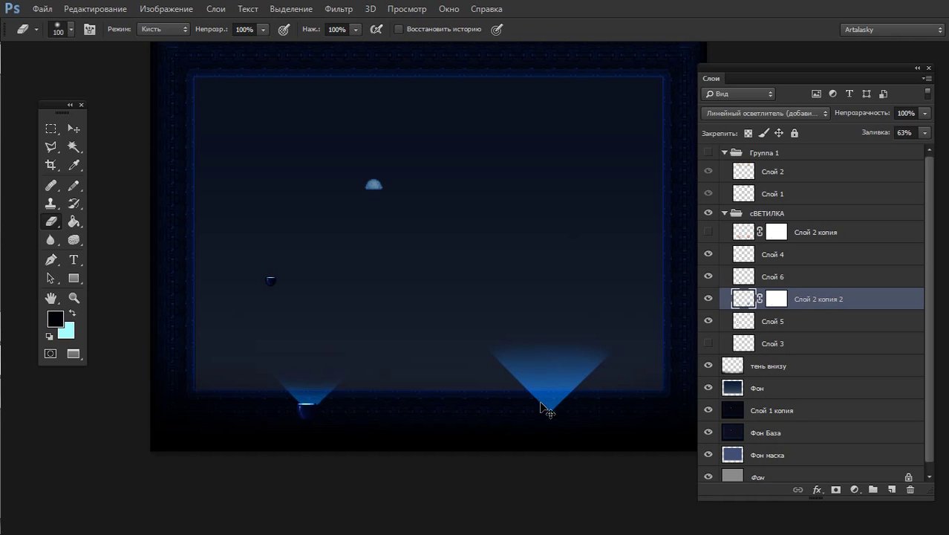
pyautogui.hotkey('ctrl', 'Left')
pyautogui.hotkey('ctrl', 'Left')
# Erase the right blue cone using a rectangular selection
pyautogui.press('m')
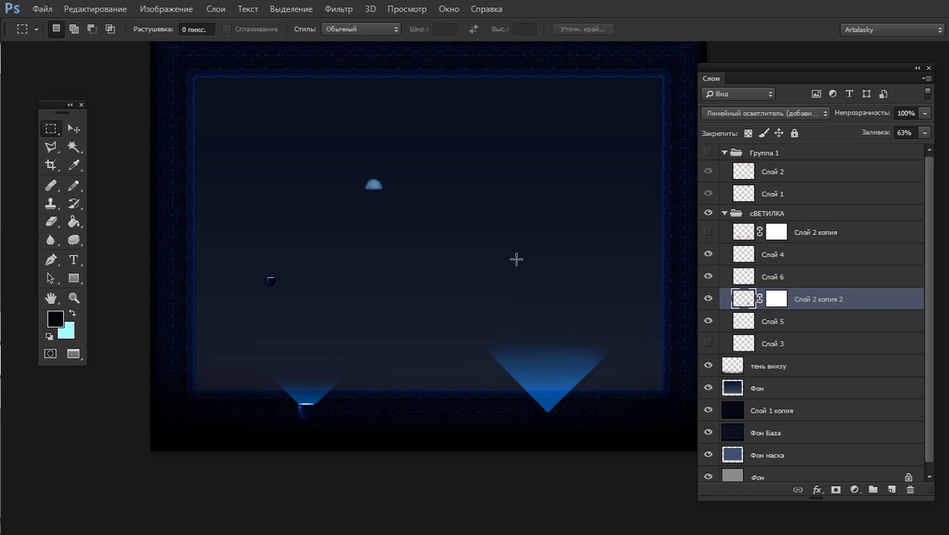
pyautogui.moveTo(476, 317); pyautogui.dragTo(656, 435)
pyautogui.press('Delete')
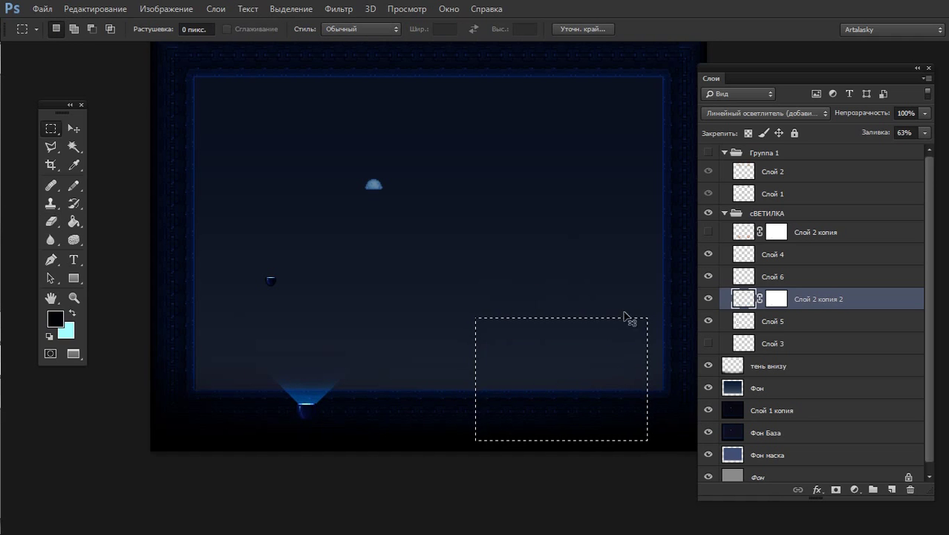
pyautogui.hotkey('ctrl', 'd')
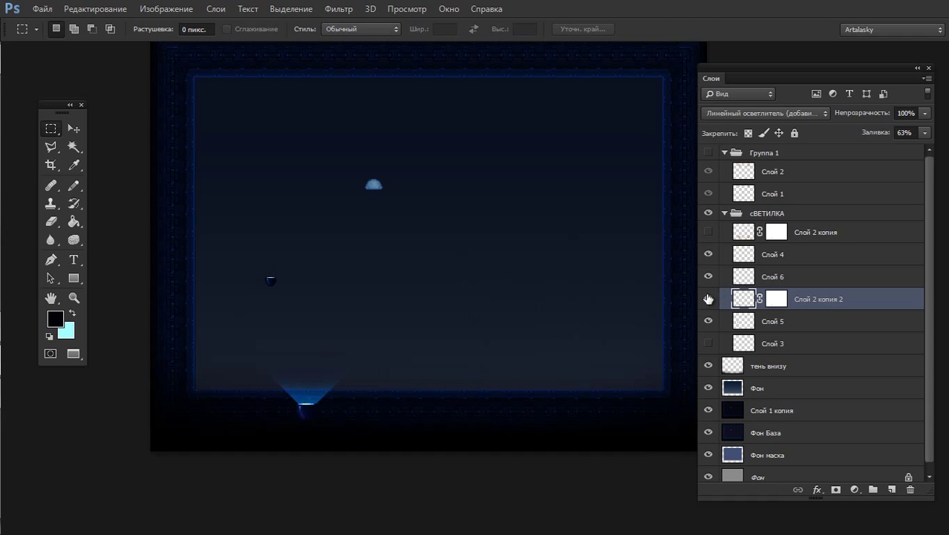
# Rename the blue light layer to СВет Низ
pyautogui.click(708, 298)
pyautogui.click(708, 277)
pyautogui.doubleClick(815, 300)
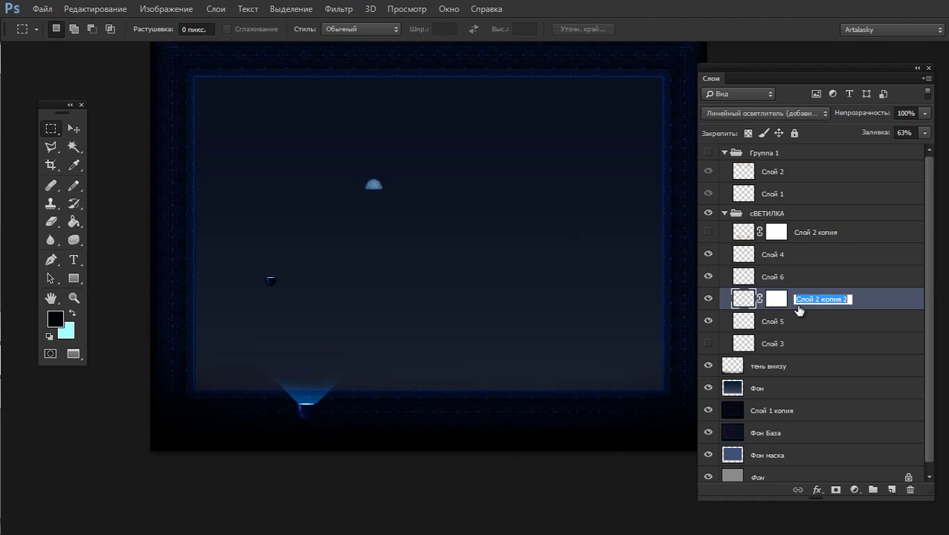
pyautogui.write('св')
pyautogui.write('з')
pyautogui.press('Return')
# Delete the unused Слой 2 копия and Слой 4 layers
pyautogui.click(708, 239)
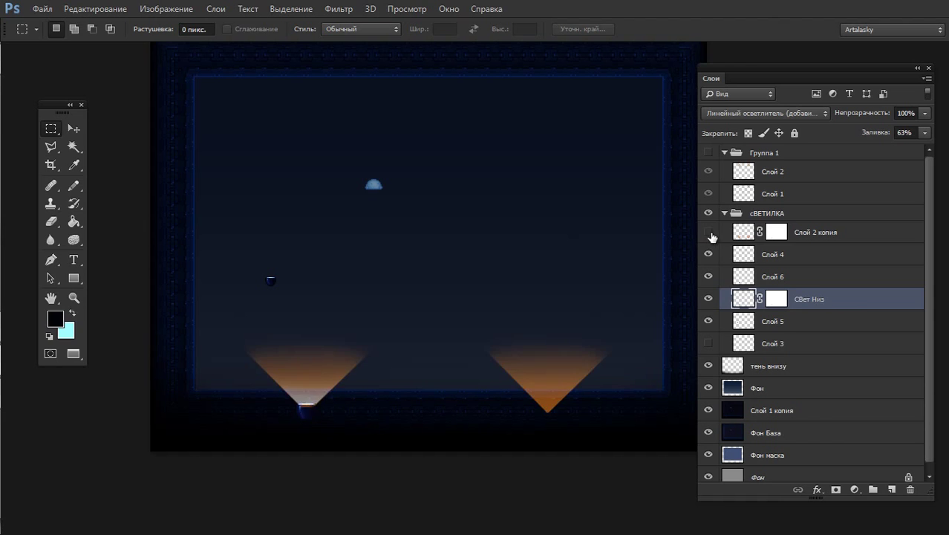
pyautogui.click(736, 233)
pyautogui.press('Delete')
pyautogui.click(710, 233)
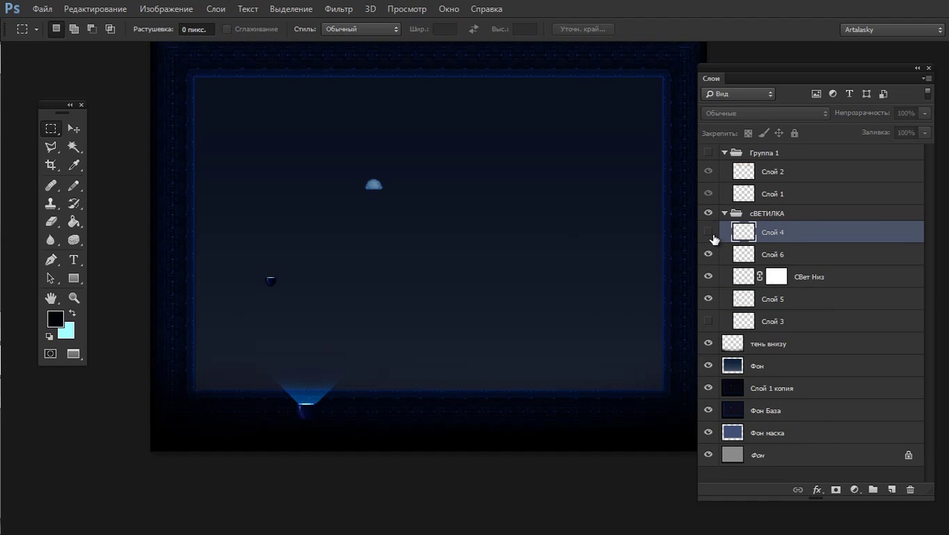
pyautogui.click(709, 234)
pyautogui.press('Delete')
# Rename Слой 6 to Светильник, hide Слой 3, and select Слой 5
pyautogui.click(710, 233)
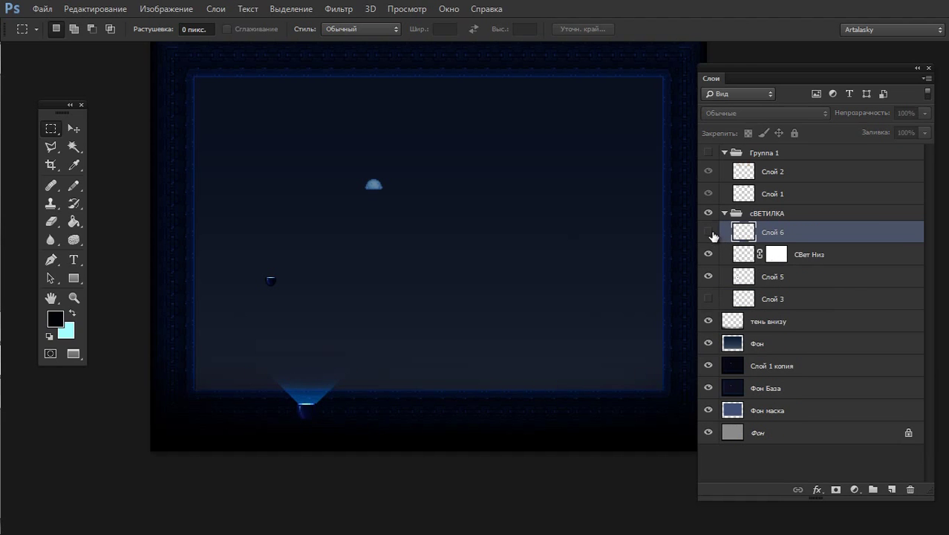
pyautogui.click(708, 232)
pyautogui.doubleClick(765, 233)
pyautogui.write('Светиль')
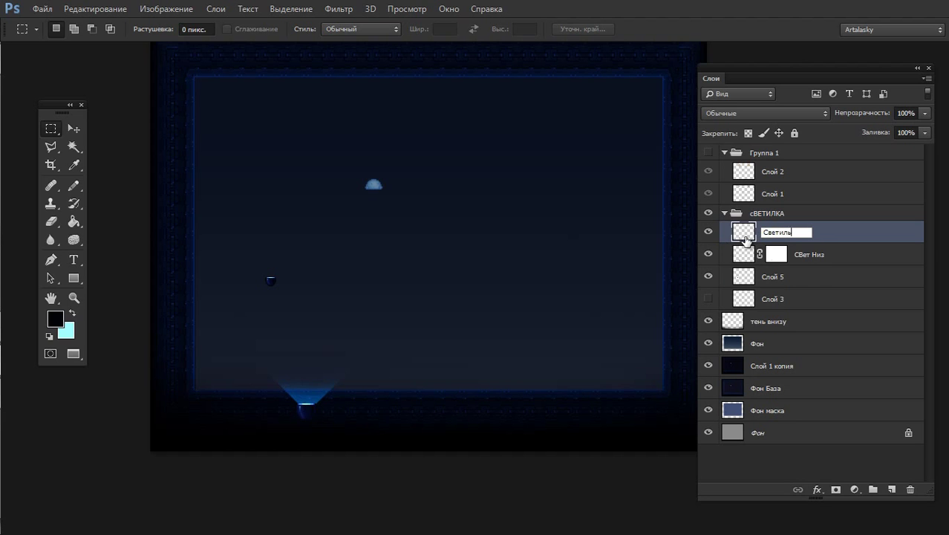
pyautogui.write('ник')
pyautogui.press('Return')
pyautogui.click(710, 297)
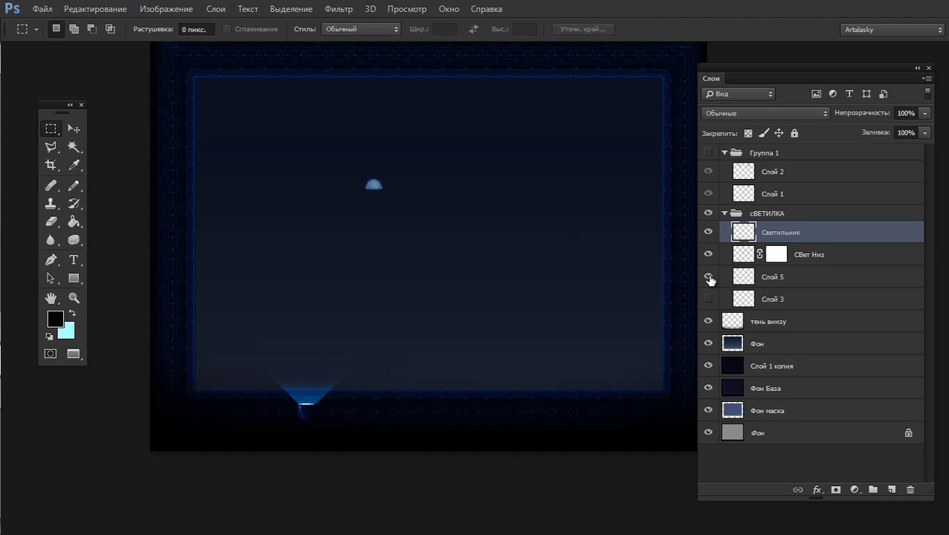
pyautogui.click(709, 277)
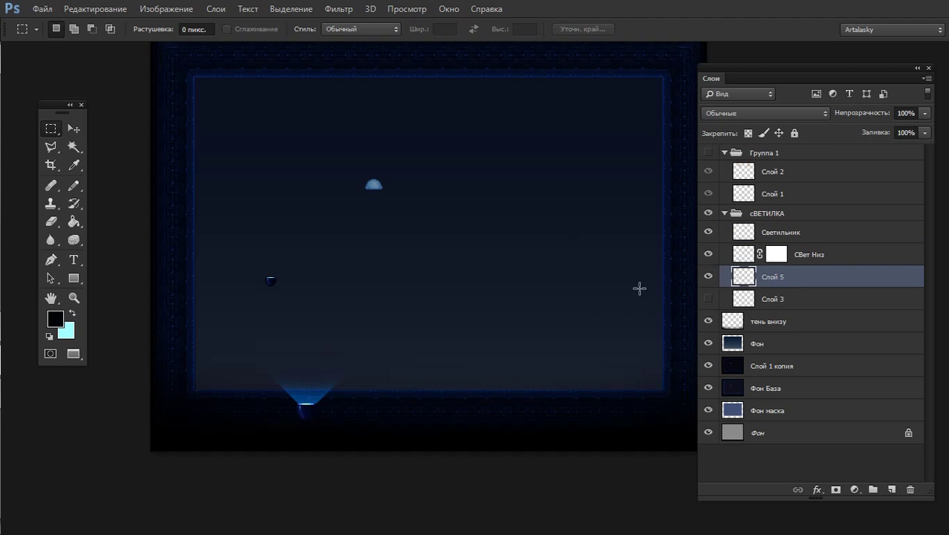
# Rotate the small lamp on Слой 5 by 90° and move it onto the left wall
pyautogui.hotkey('ctrl', 't')
pyautogui.moveTo(296, 260); pyautogui.dragTo(320, 309)
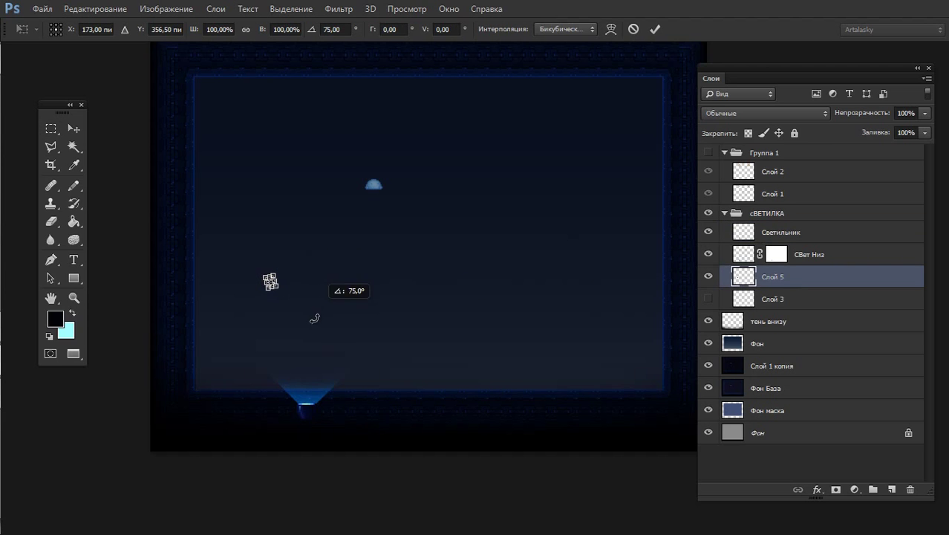
pyautogui.press('Return')
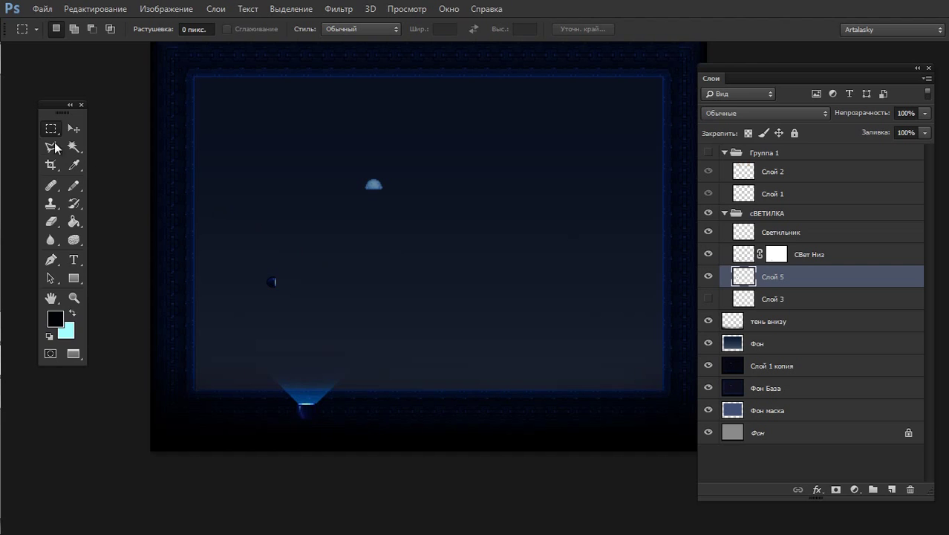
pyautogui.press('v')
pyautogui.moveTo(272, 281); pyautogui.dragTo(173, 322)
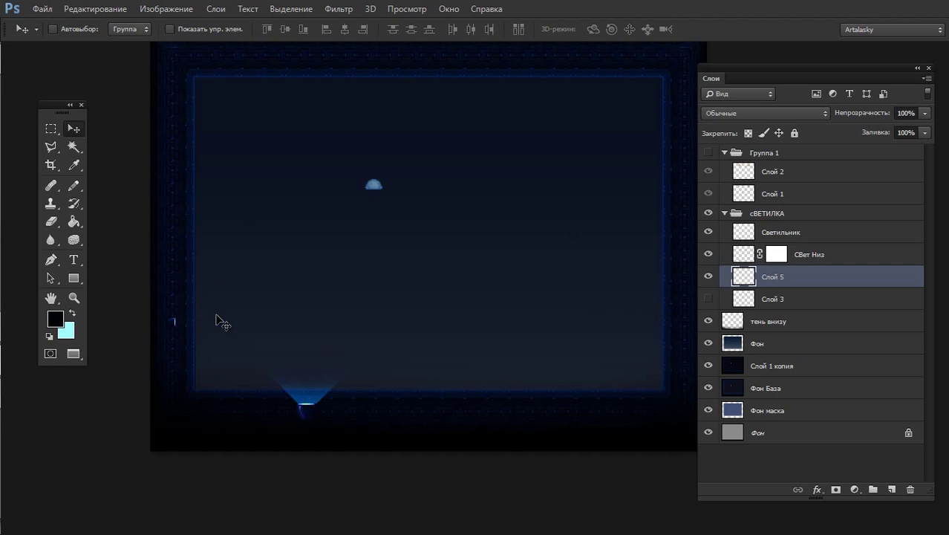
pyautogui.scroll(2, 197, 320)
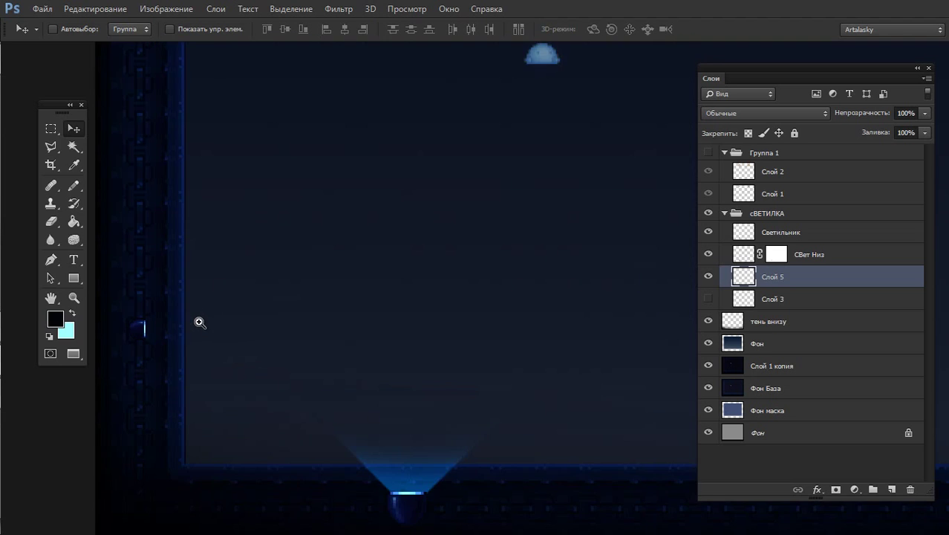
pyautogui.scroll(2, 179, 338)
pyautogui.moveTo(179, 339); pyautogui.dragTo(371, 334)
pyautogui.scroll(1, 360, 304)
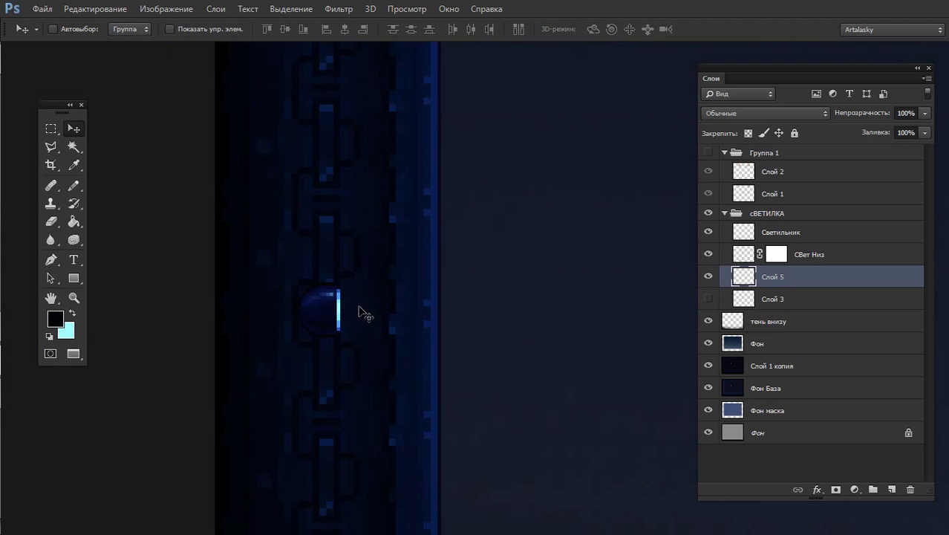
# Select the lamp's thin light strip and darken it to lightness -69
pyautogui.press('m')
pyautogui.moveTo(337, 289); pyautogui.dragTo(343, 330)
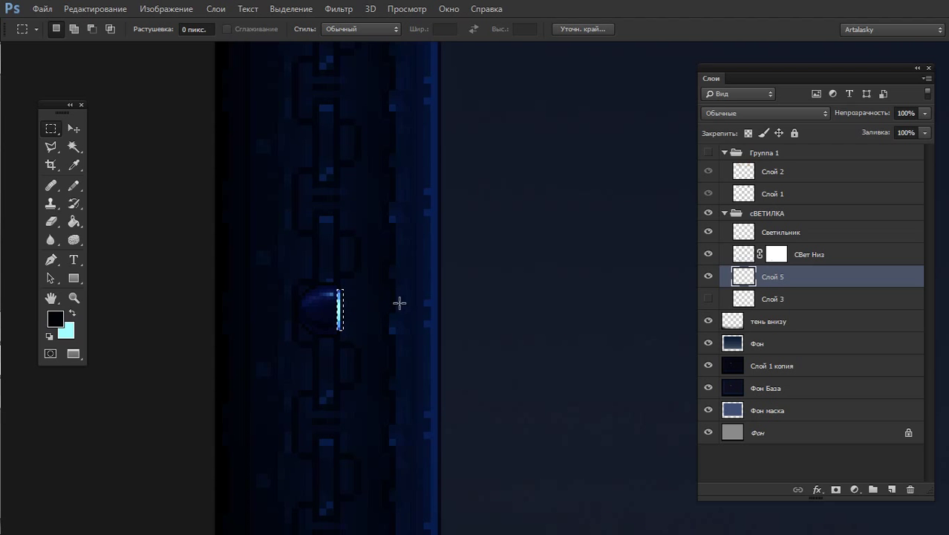
pyautogui.hotkey('ctrl', 'u')
pyautogui.moveTo(734, 352); pyautogui.dragTo(685, 351)
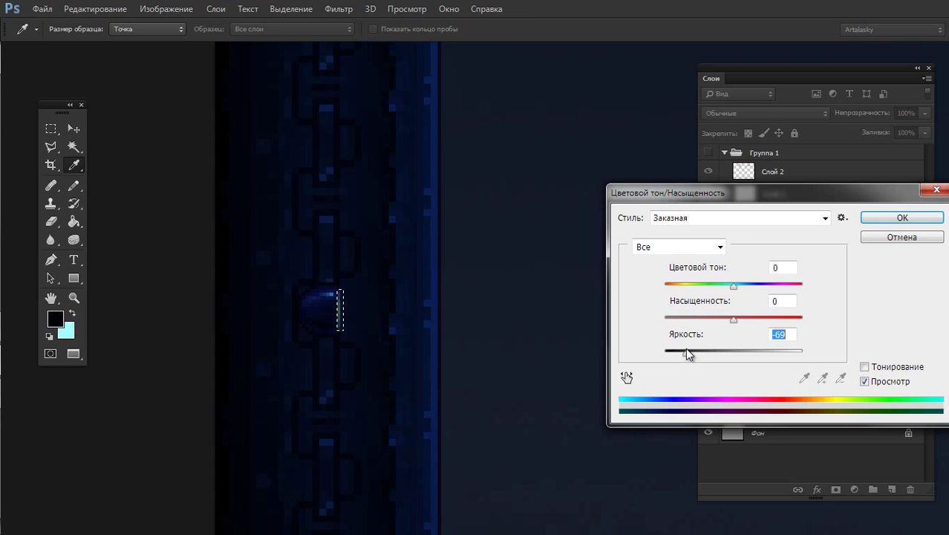
pyautogui.click(907, 216)
pyautogui.hotkey('ctrl', 'd')
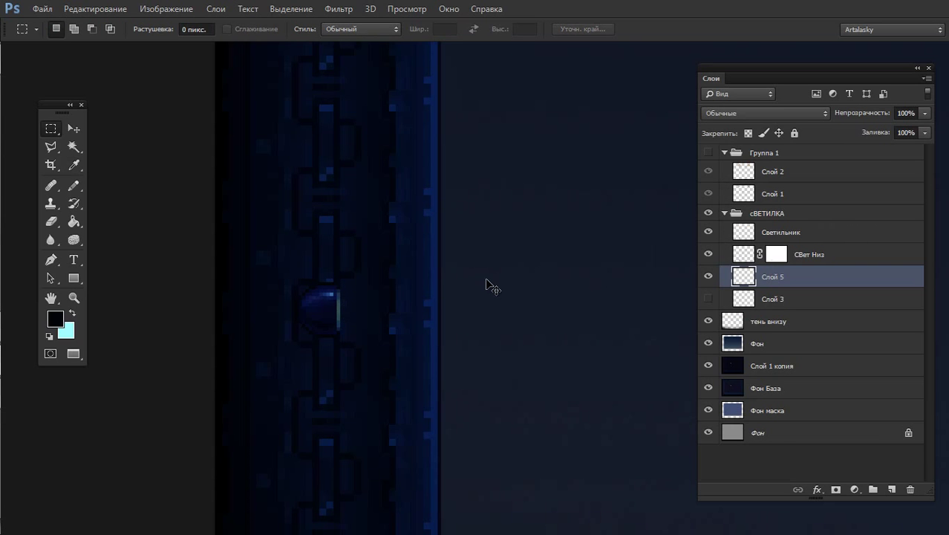
# Shift the reselected strip's hue by -168 to tint it dim orange
pyautogui.hotkey('ctrl', 'shift', 'd')
pyautogui.press('i')
pyautogui.hotkey('ctrl', 'u')
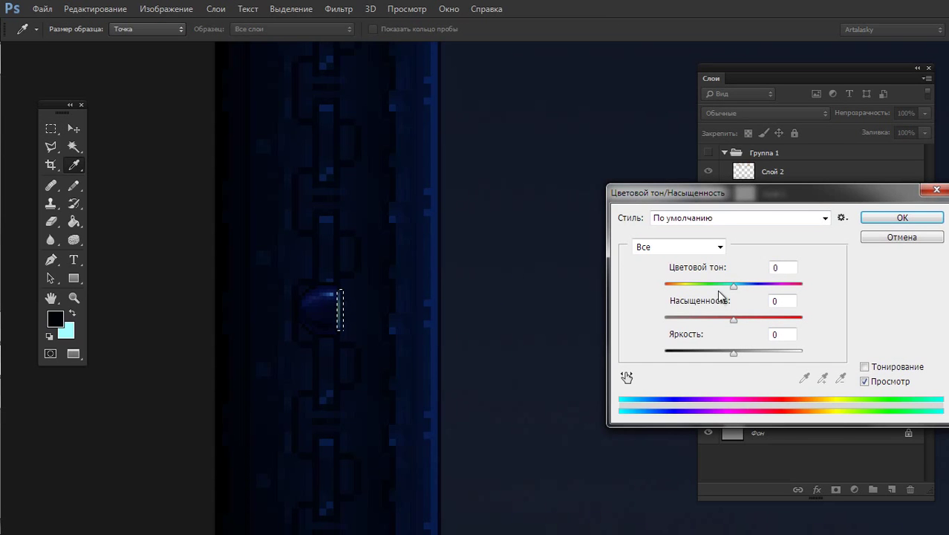
pyautogui.moveTo(733, 286); pyautogui.dragTo(669, 285)
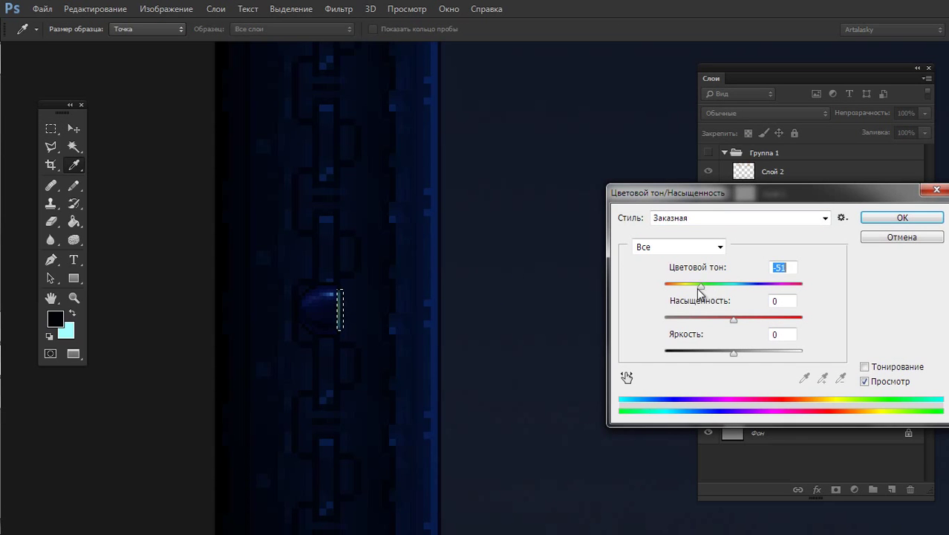
pyautogui.click(902, 217)
pyautogui.press('m')
pyautogui.scroll(-1, 498, 286)
pyautogui.scroll(-1, 508, 305)
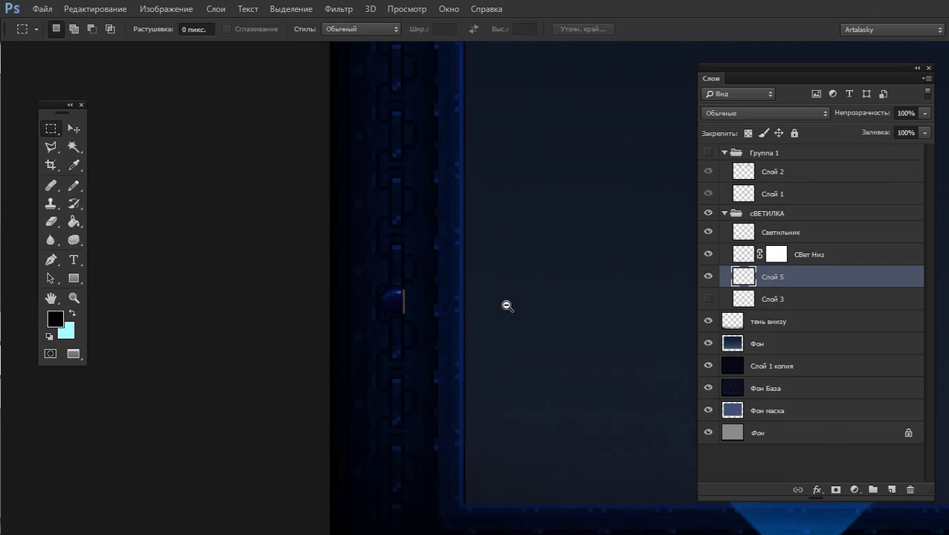
pyautogui.scroll(-1, 507, 305)
pyautogui.scroll(-1, 514, 282)
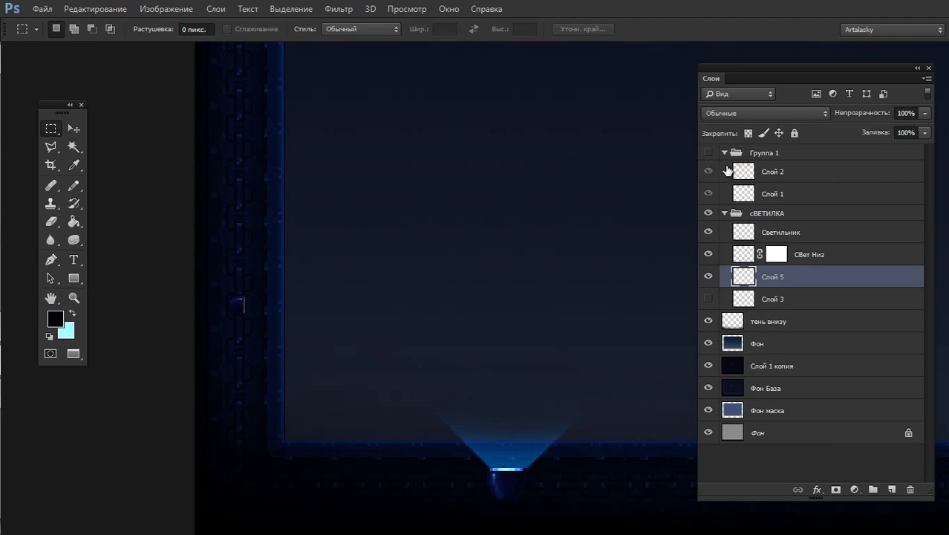
# Duplicate СВет Низ, rotate the copy 90°, scale it to about 66%, and place it beside the wall lamp
pyautogui.click(709, 259)
pyautogui.hotkey('ctrl', 'j')
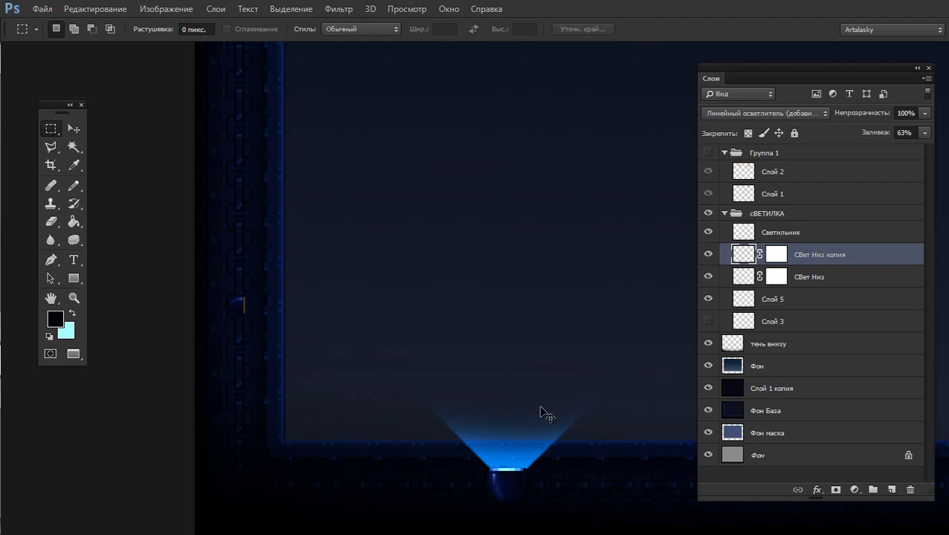
pyautogui.moveTo(546, 413); pyautogui.dragTo(345, 248)
pyautogui.hotkey('ctrl', 't')
pyautogui.moveTo(442, 289)
pyautogui.mouseDown()
pyautogui.moveTo(424, 349)
pyautogui.moveTo(387, 373)
pyautogui.mouseUp()
pyautogui.moveTo(293, 275); pyautogui.dragTo(257, 304)
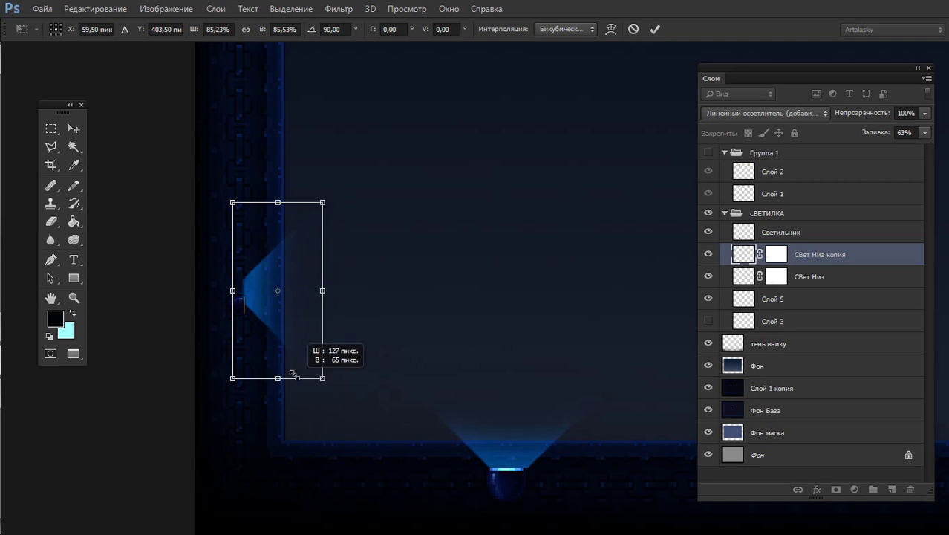
pyautogui.moveTo(337, 410); pyautogui.dragTo(301, 338)
pyautogui.moveTo(250, 273)
pyautogui.mouseDown()
pyautogui.moveTo(262, 312)
pyautogui.moveTo(261, 300)
pyautogui.mouseUp()
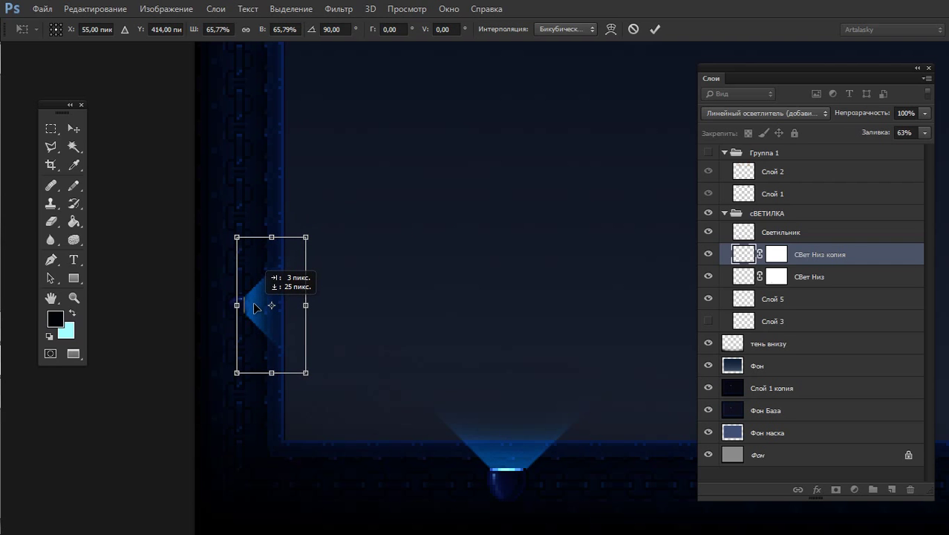
pyautogui.press('Return')
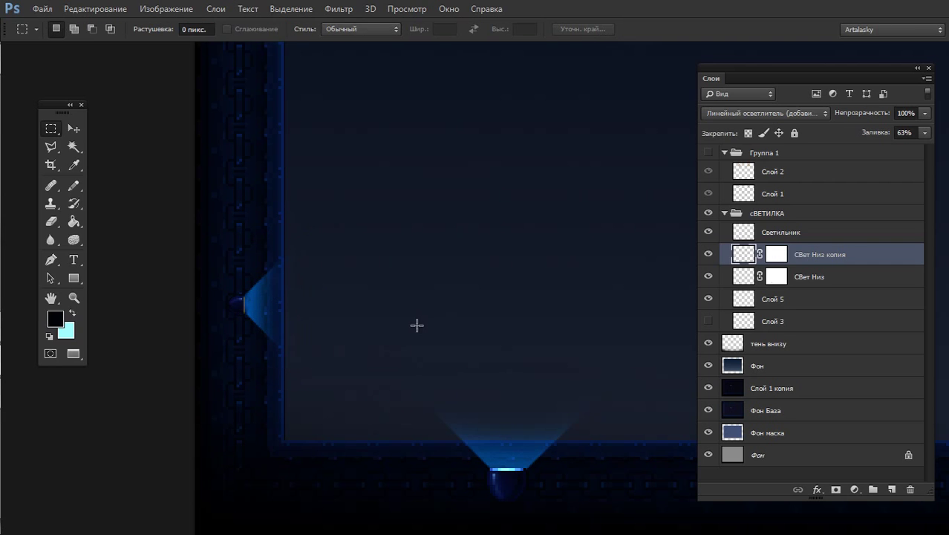
pyautogui.keyDown('alt'); pyautogui.click(396, 316); pyautogui.keyUp('alt')
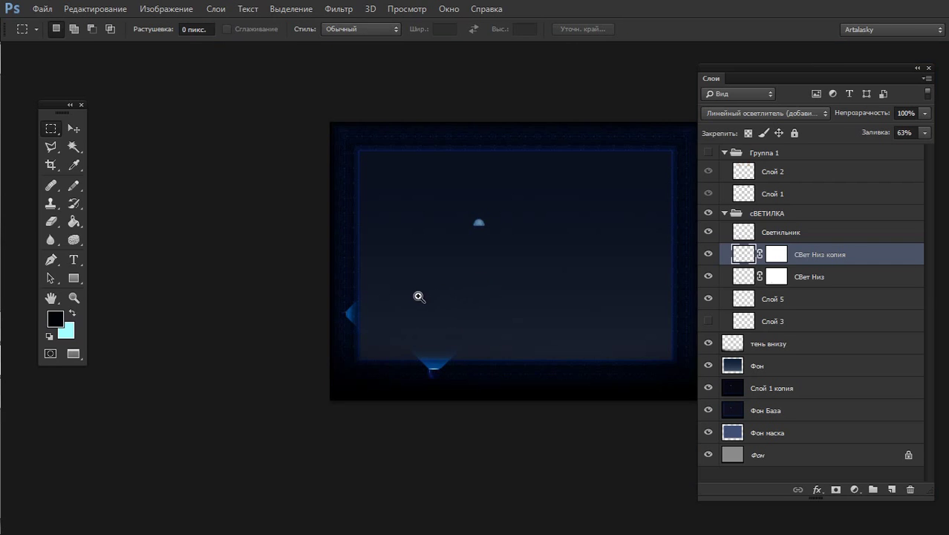
# Push the wall-lamp cone's Color Balance fully toward yellow
pyautogui.click(419, 296)
pyautogui.hotkey('ctrl', 'b')
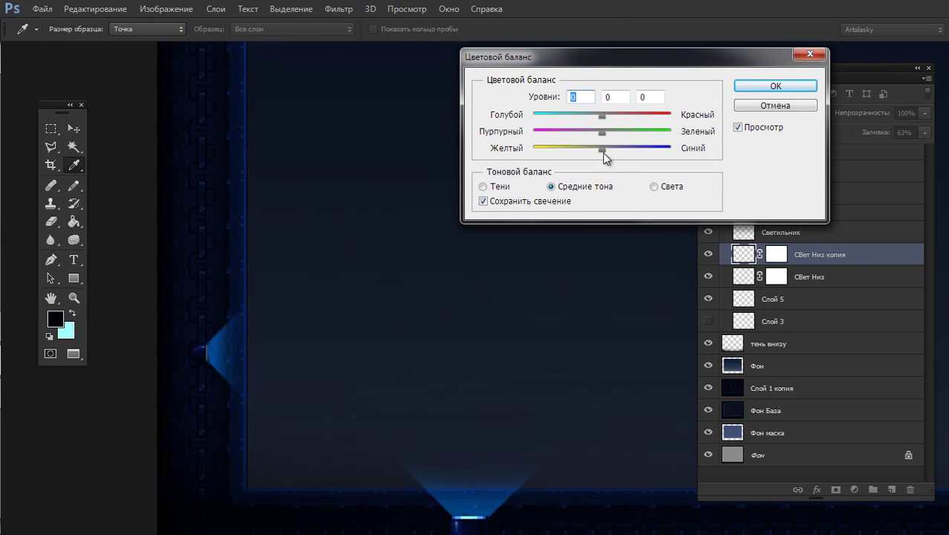
pyautogui.moveTo(602, 151); pyautogui.dragTo(530, 153)
pyautogui.press('Return')
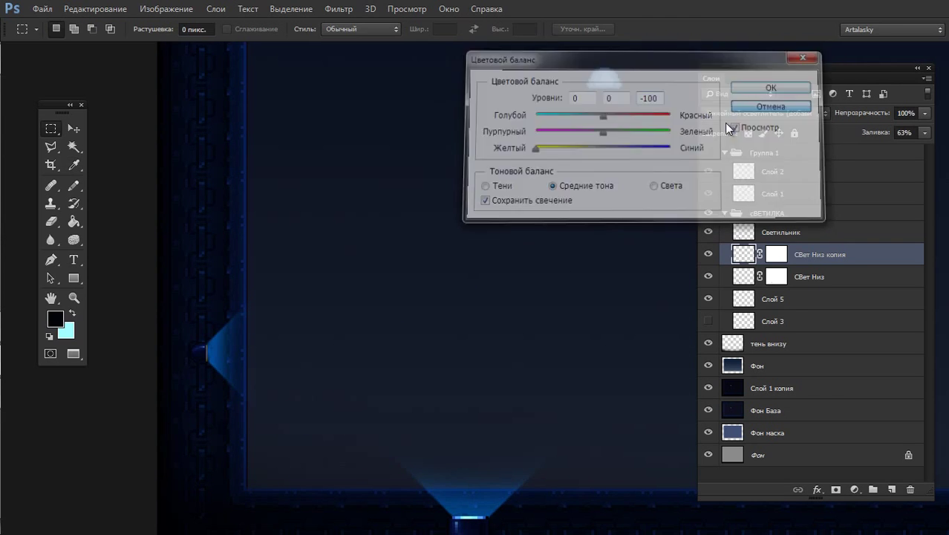
# Set the cone's hue to -165 and saturation to +37 for an orange glow
pyautogui.hotkey('ctrl', 'u')
pyautogui.click(687, 284)
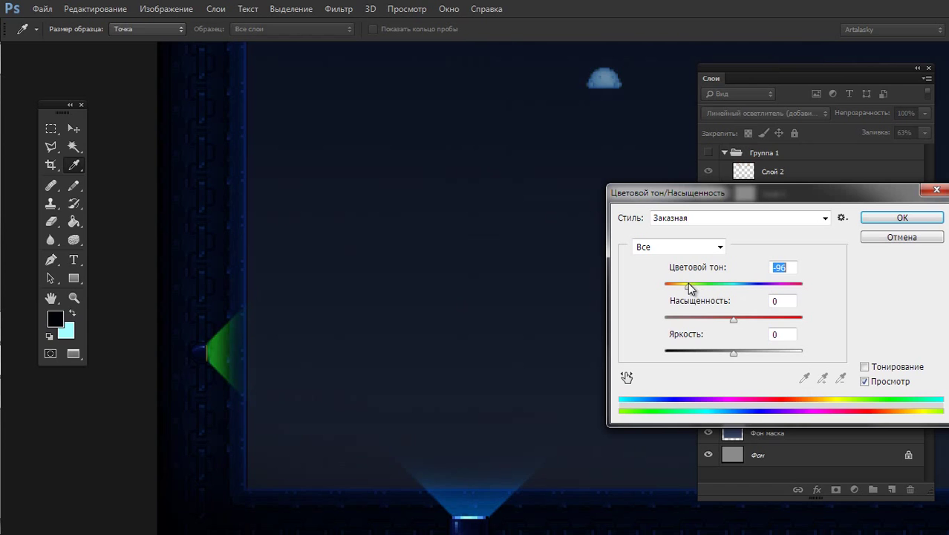
pyautogui.moveTo(687, 283); pyautogui.dragTo(670, 287)
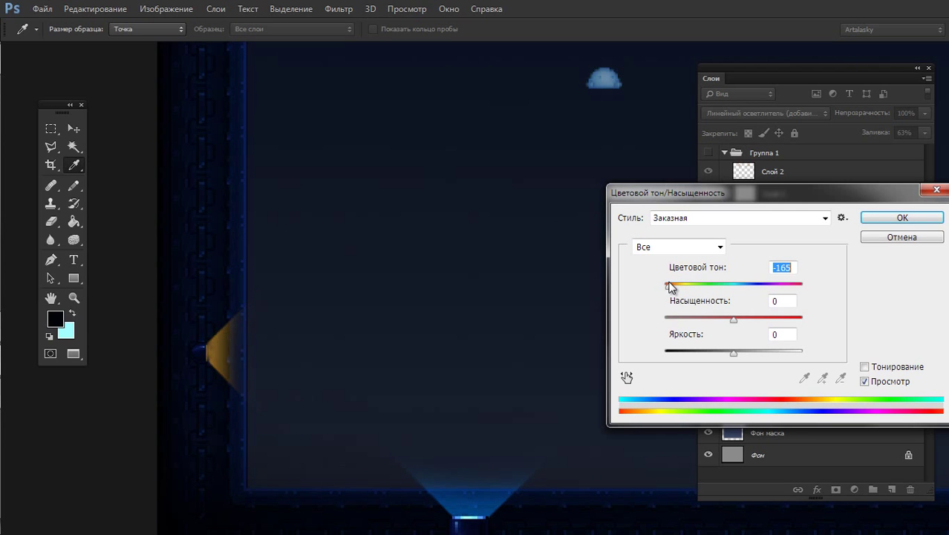
pyautogui.moveTo(734, 319); pyautogui.dragTo(758, 318)
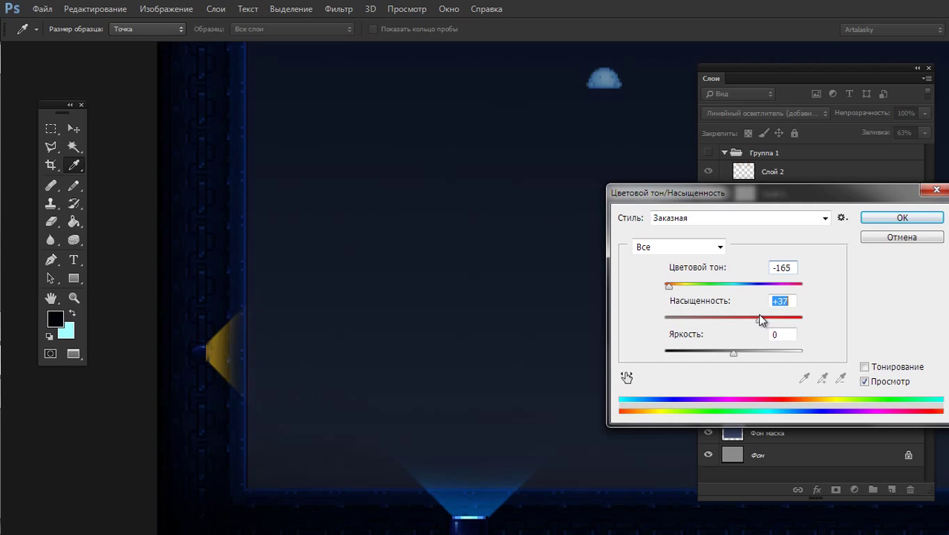
pyautogui.click(879, 222)
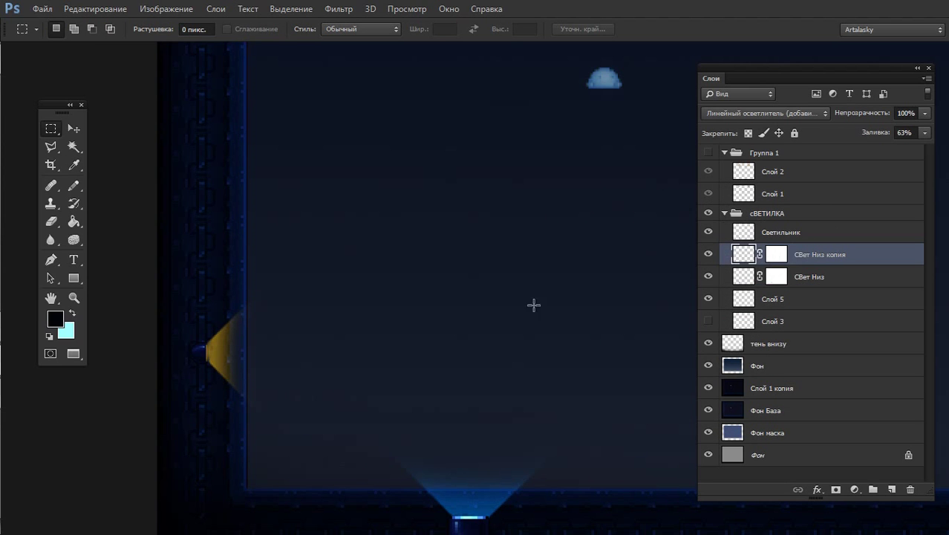
pyautogui.moveTo(338, 367); pyautogui.dragTo(305, 328)
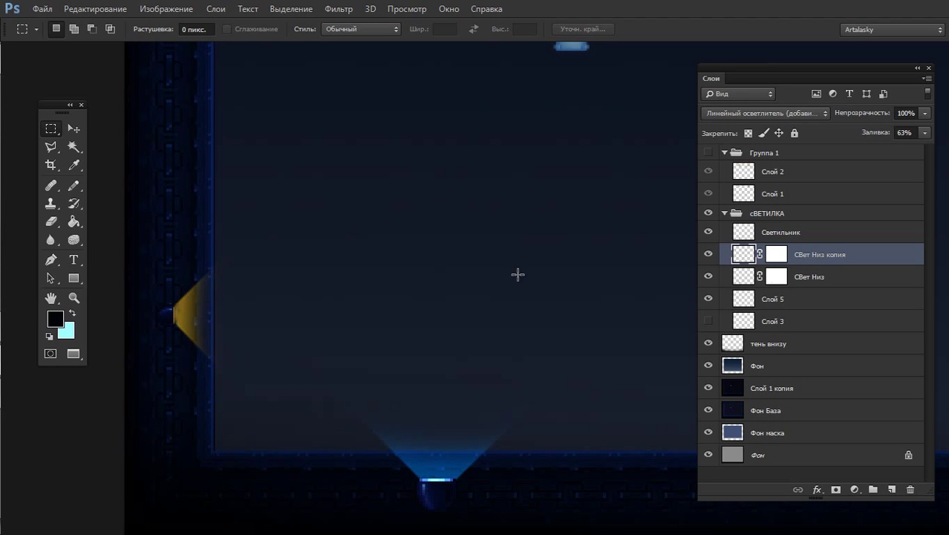
# Group СВет Низ копия with Слой 5 as 'Маленькая лампа ЖЕЛТАЯ'
pyautogui.keyDown('alt'); pyautogui.click(538, 254); pyautogui.keyUp('alt')
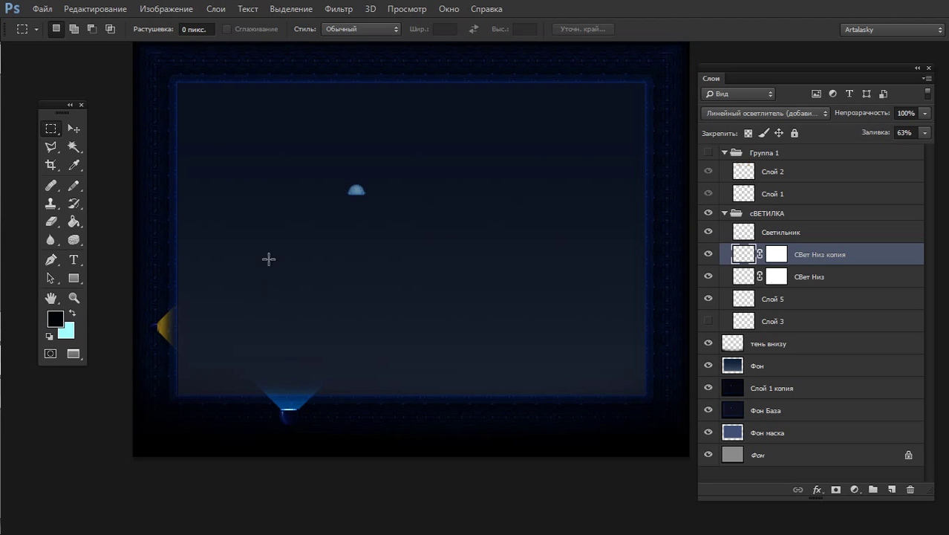
pyautogui.click(196, 321)
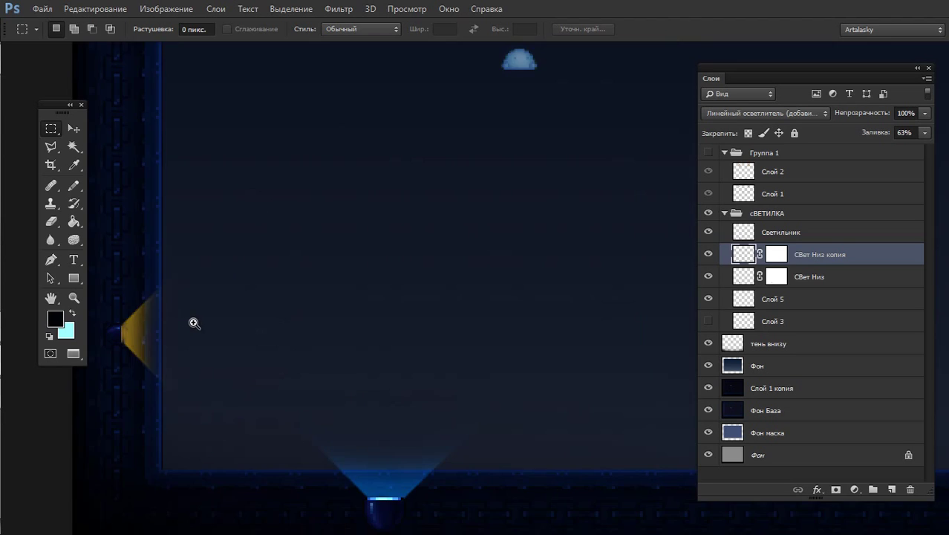
pyautogui.click(248, 322)
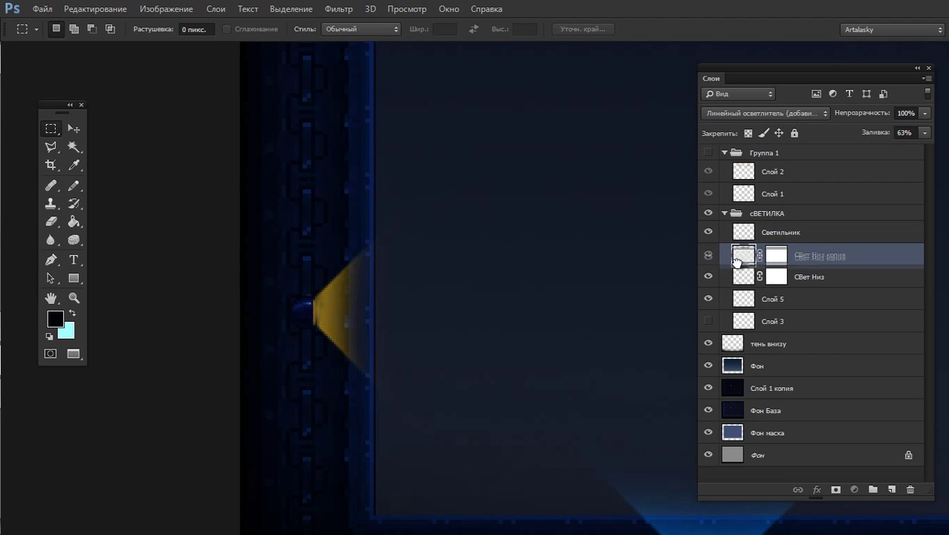
pyautogui.moveTo(715, 256); pyautogui.dragTo(710, 301)
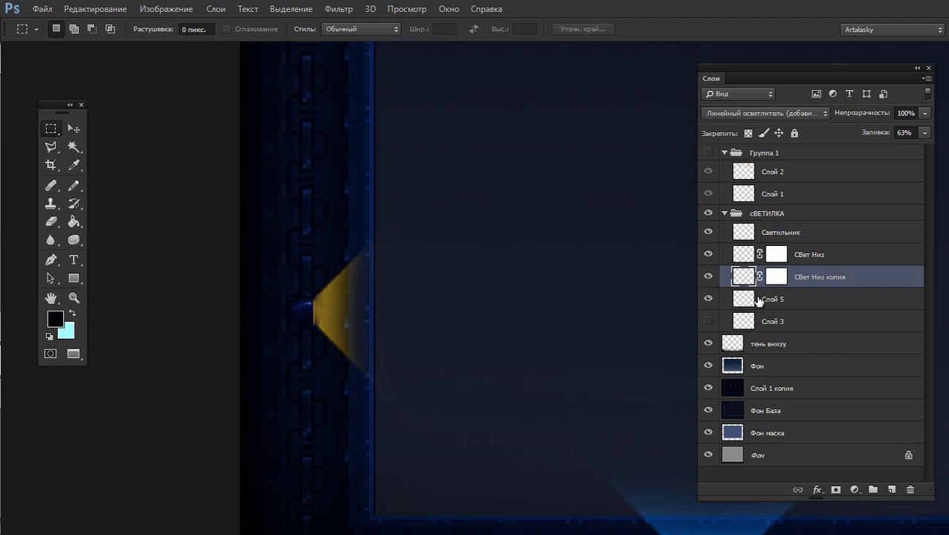
pyautogui.keyDown('shift'); pyautogui.click(757, 299); pyautogui.keyUp('shift')
pyautogui.hotkey('ctrl', 'g')
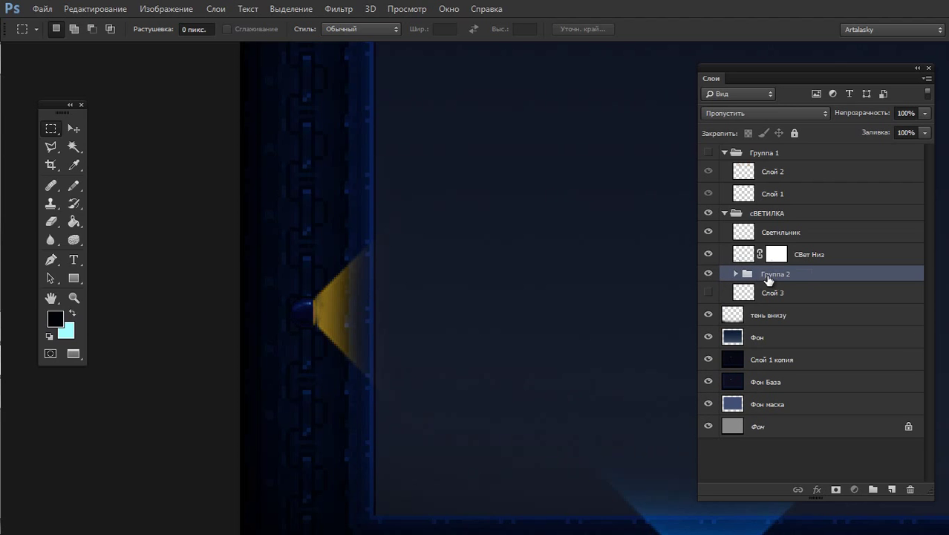
pyautogui.doubleClick(768, 274)
pyautogui.write('Маленькая лампа ЖЕЛТАЯ')
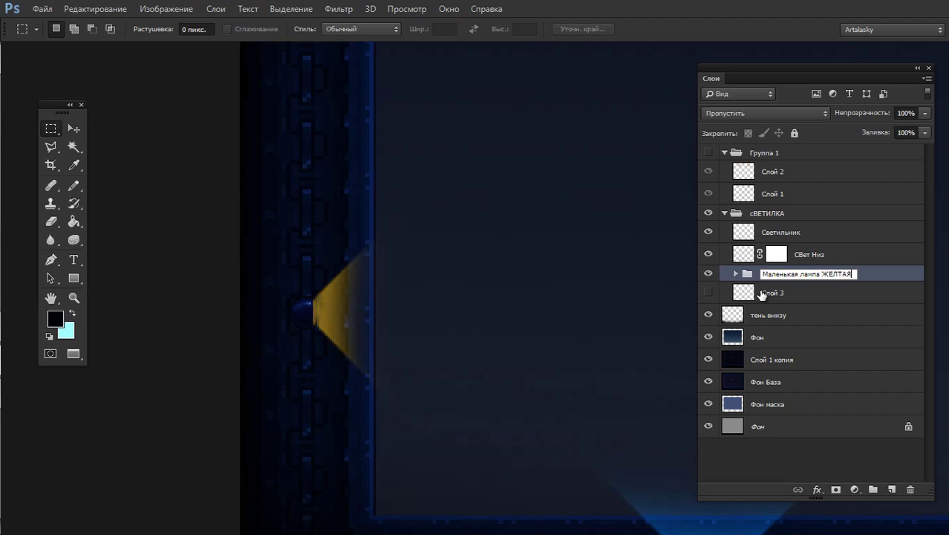
pyautogui.press('Return')
# Move the yellow lamp group out of сВЕТИЛКА and delete the unused Слой 3
pyautogui.moveTo(754, 276); pyautogui.dragTo(739, 301)
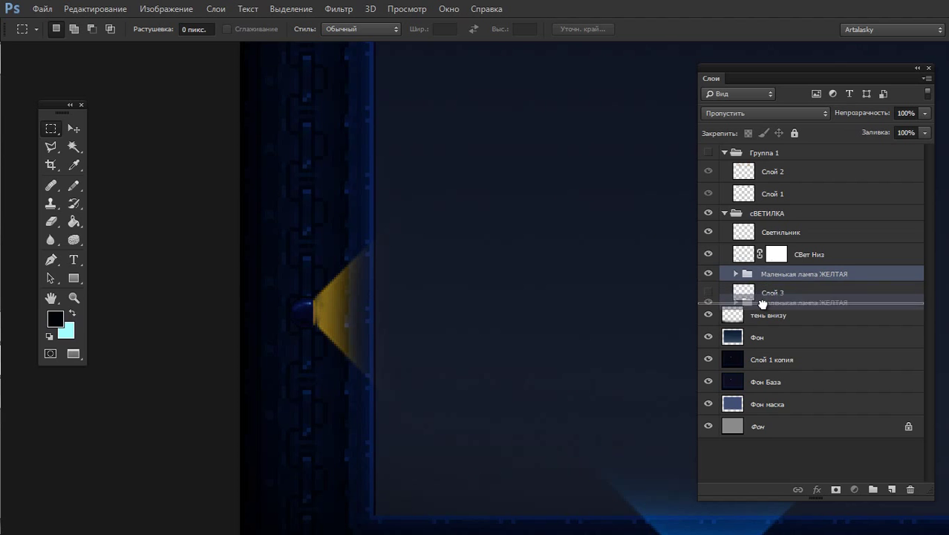
pyautogui.click(709, 276)
pyautogui.click(709, 276)
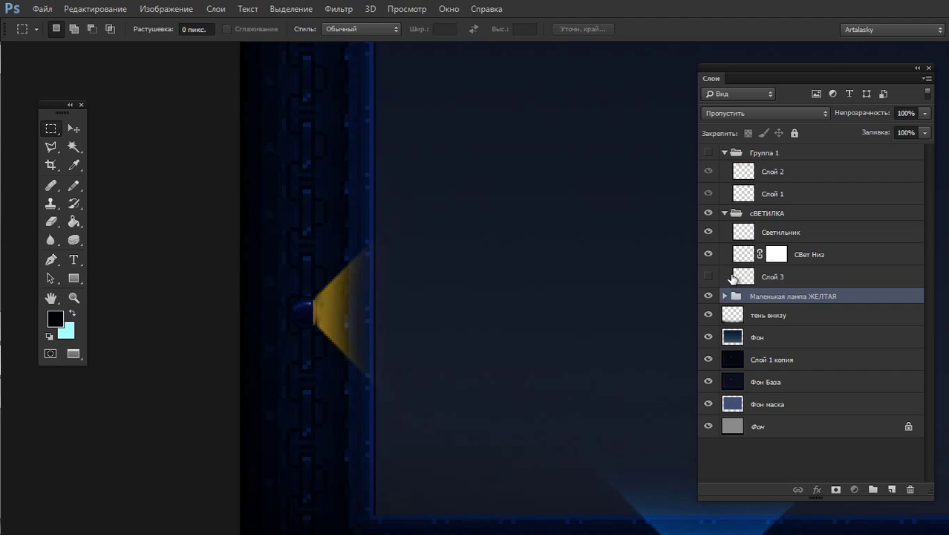
pyautogui.click(739, 277)
pyautogui.hotkey('ctrl', '0')
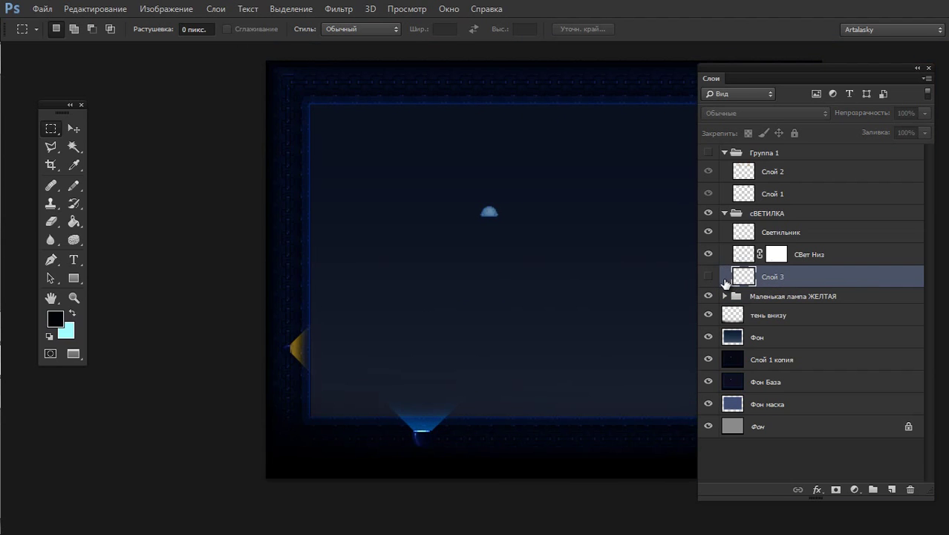
pyautogui.click(711, 276)
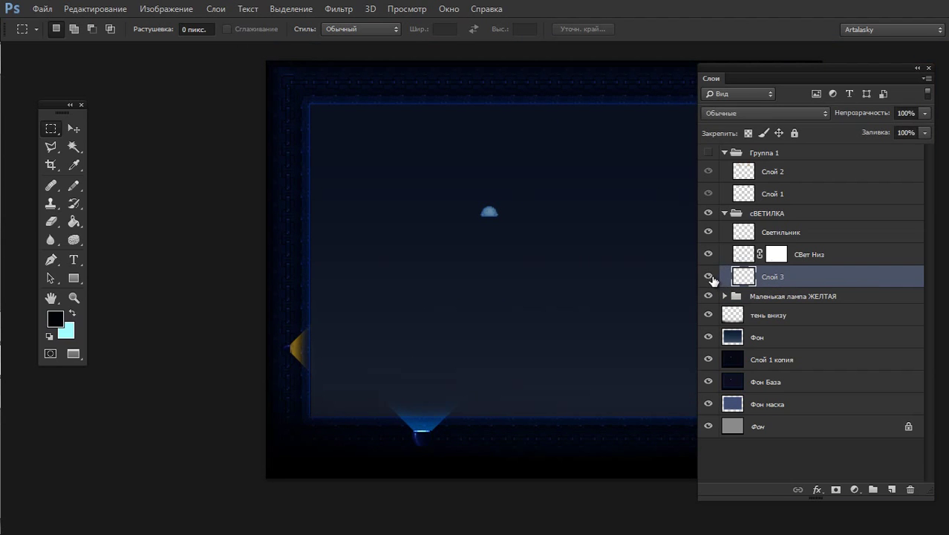
pyautogui.press('Delete')
# Rename the сВЕТИЛКА group to 'Большая лампа Голубая' and cancel the Save As dialog
pyautogui.click(709, 232)
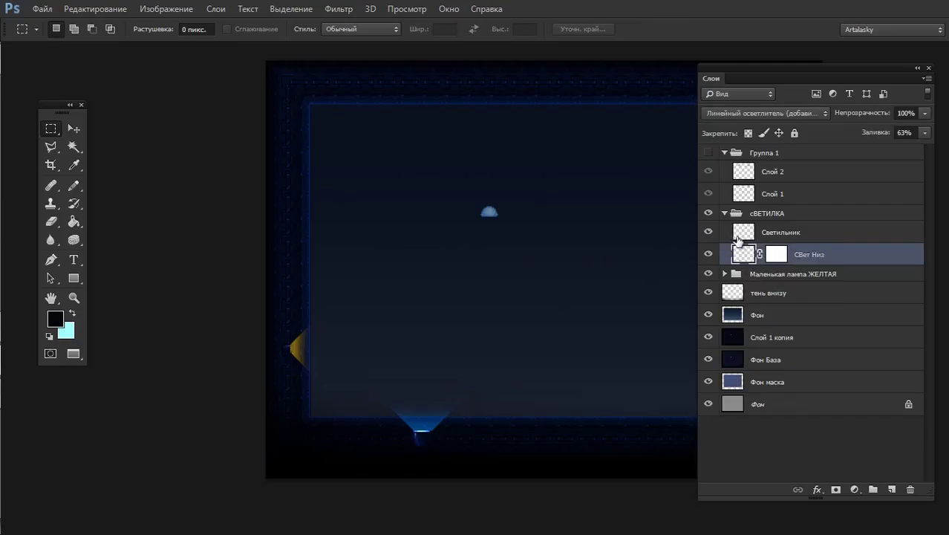
pyautogui.click(742, 236)
pyautogui.click(725, 213)
pyautogui.doubleClick(758, 213)
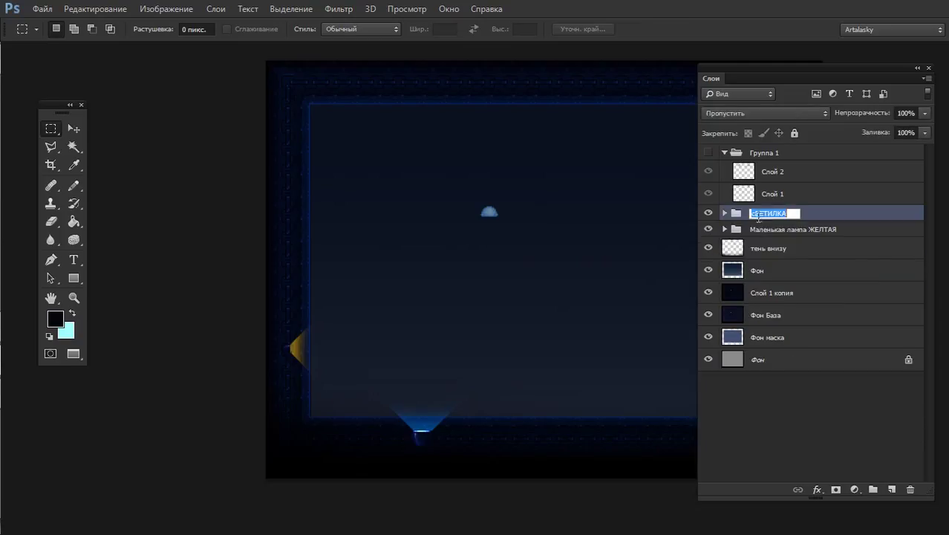
pyautogui.write('Св')
pyautogui.write('па Голуб')
pyautogui.write('ая')
pyautogui.press('Return')
pyautogui.hotkey('ctrl', 's')
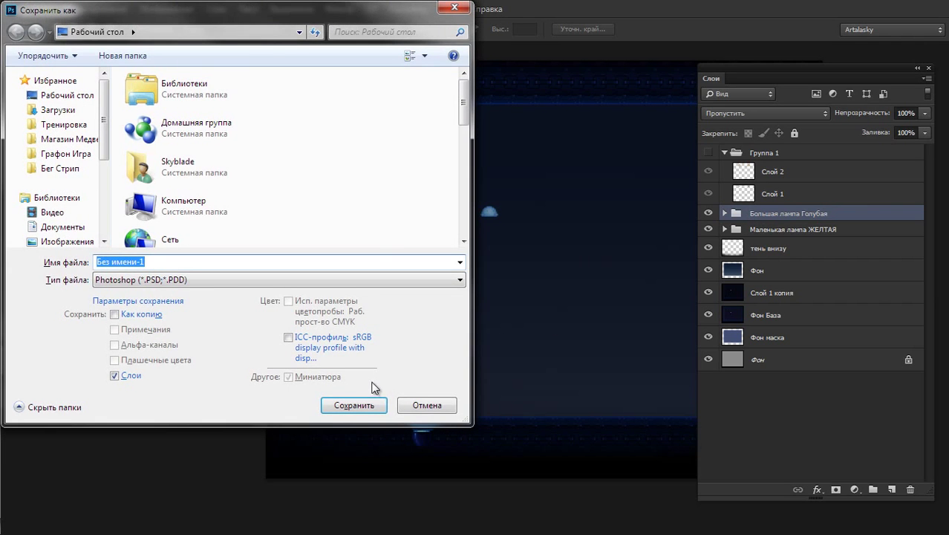
pyautogui.click(360, 407)
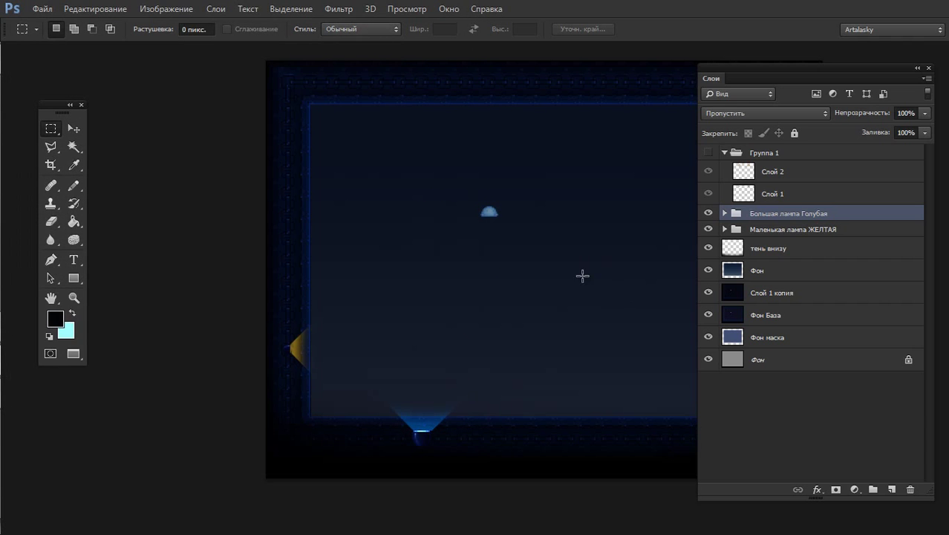
# Duplicate the blue lamp group and place the copy at the bottom right
pyautogui.moveTo(536, 312); pyautogui.dragTo(445, 288)
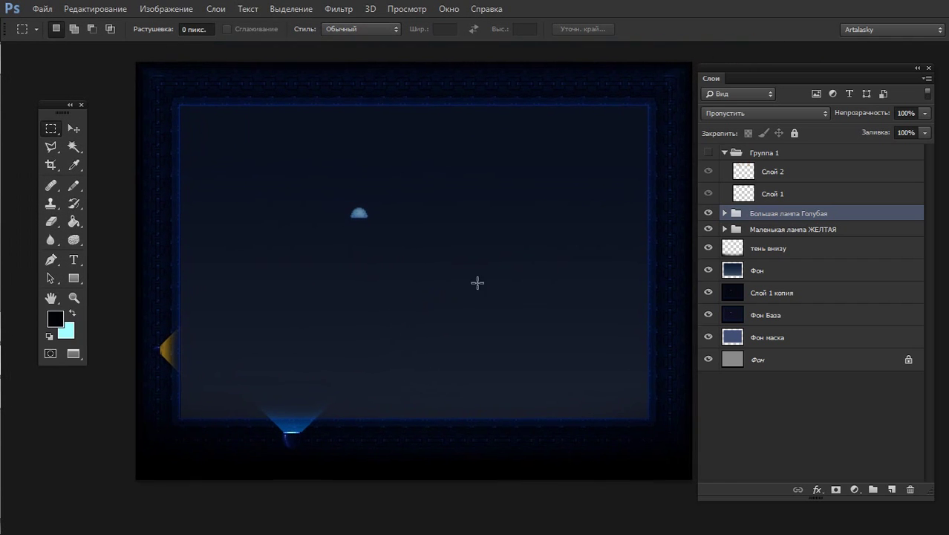
pyautogui.hotkey('ctrl', 'j')
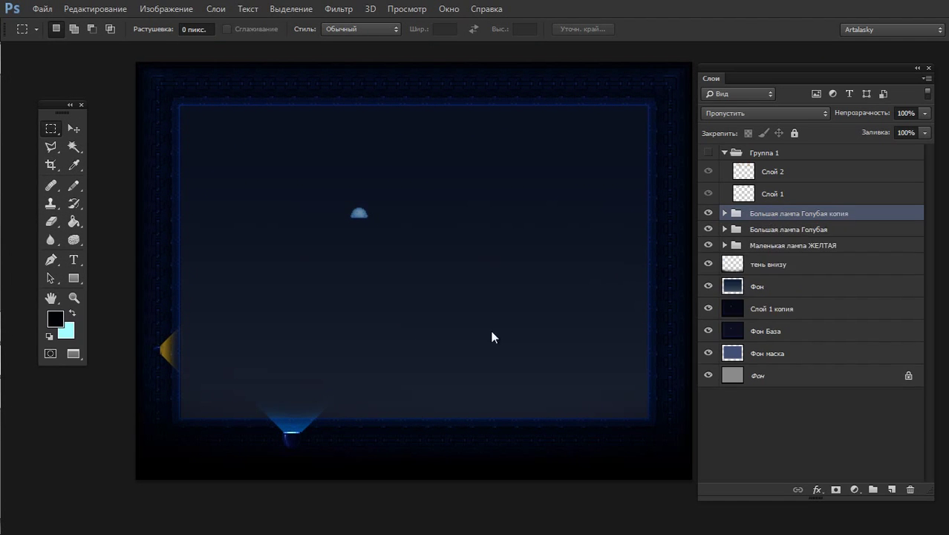
pyautogui.click(73, 129)
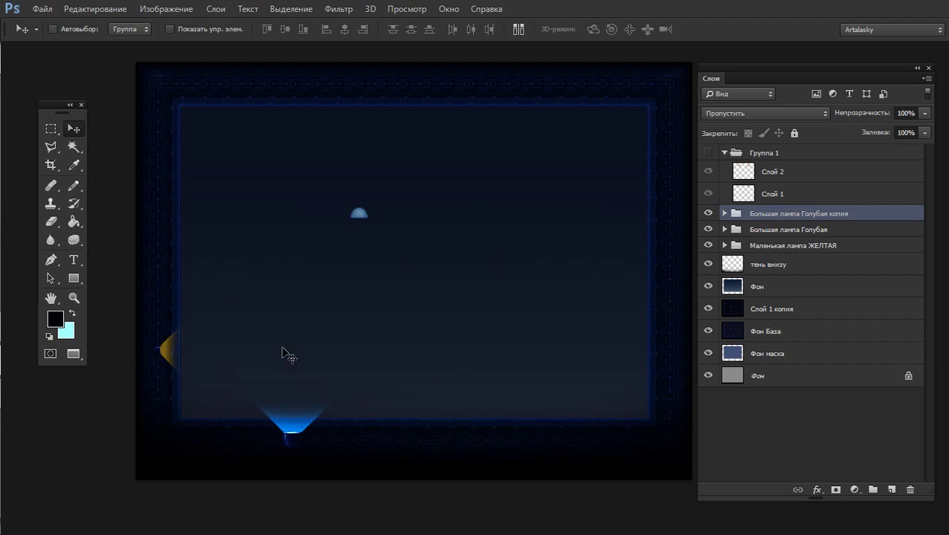
pyautogui.moveTo(305, 420); pyautogui.dragTo(578, 385)
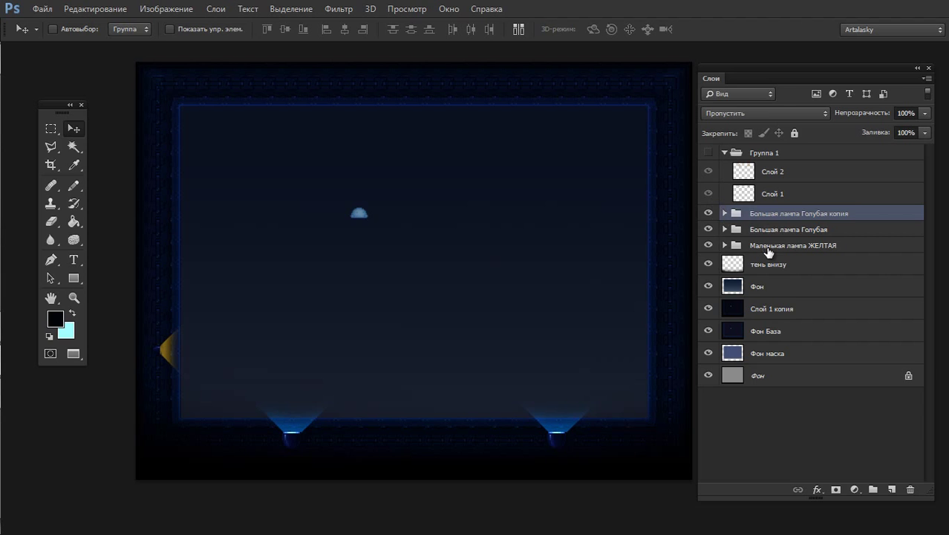
# Duplicate the yellow lamp group three times, spacing the copies up the left edge
pyautogui.click(765, 234)
pyautogui.click(774, 253)
pyautogui.hotkey('ctrl', 'j')
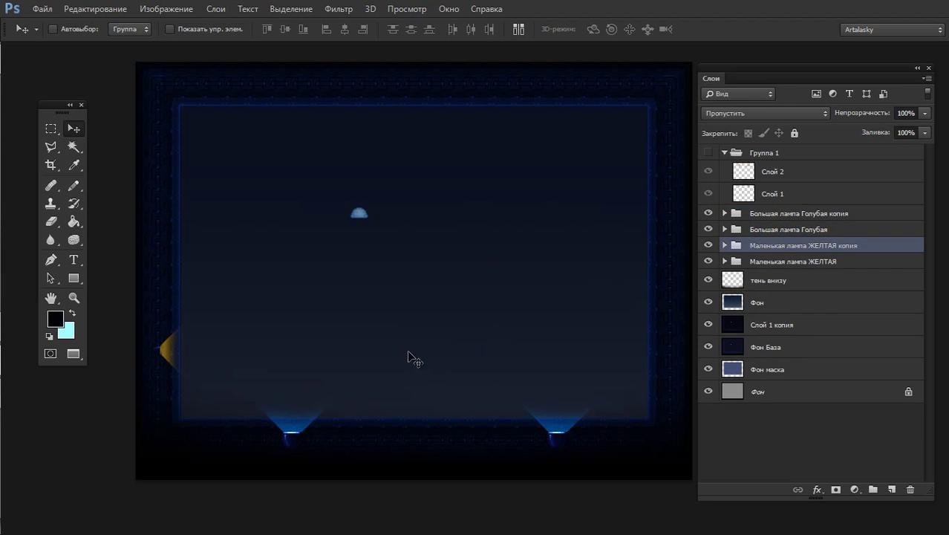
pyautogui.moveTo(169, 348); pyautogui.dragTo(178, 276)
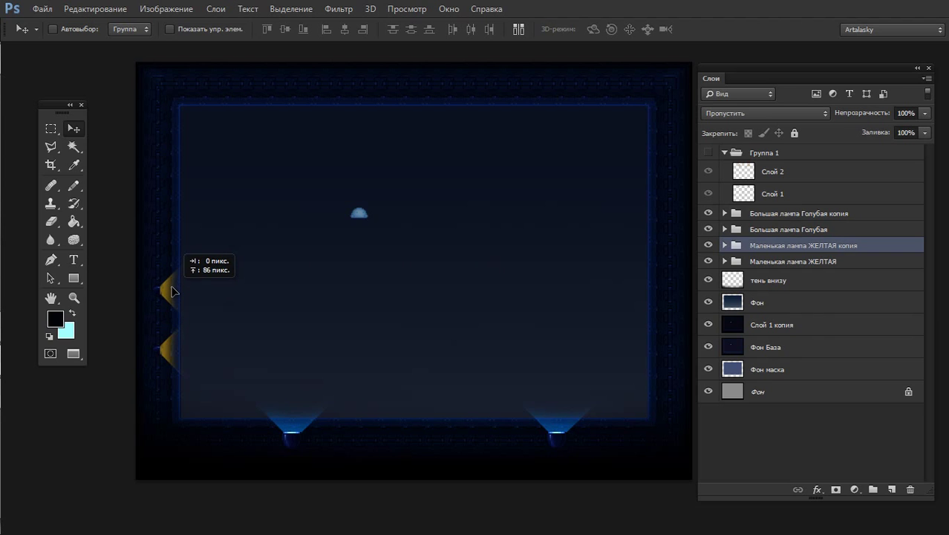
pyautogui.hotkey('ctrl', 'j')
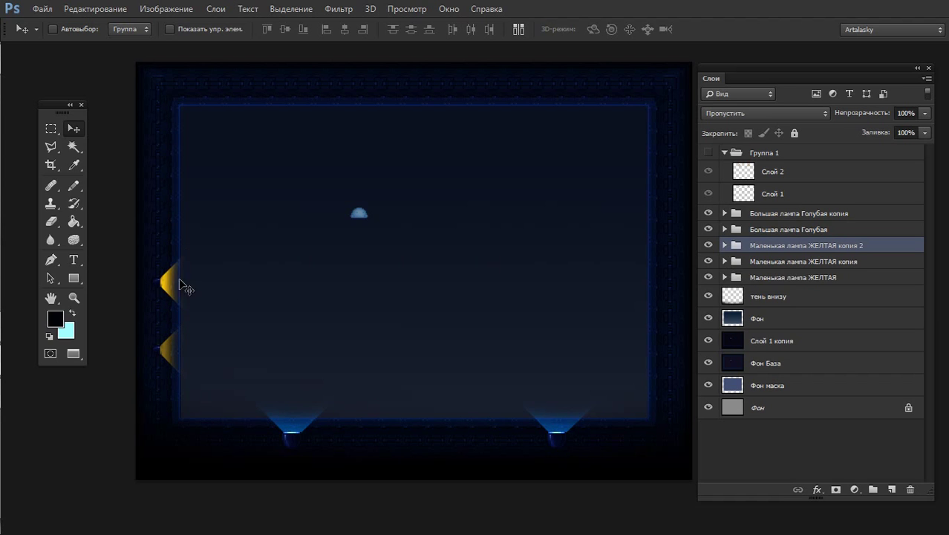
pyautogui.moveTo(178, 285); pyautogui.dragTo(174, 145)
pyautogui.hotkey('ctrl', 'j')
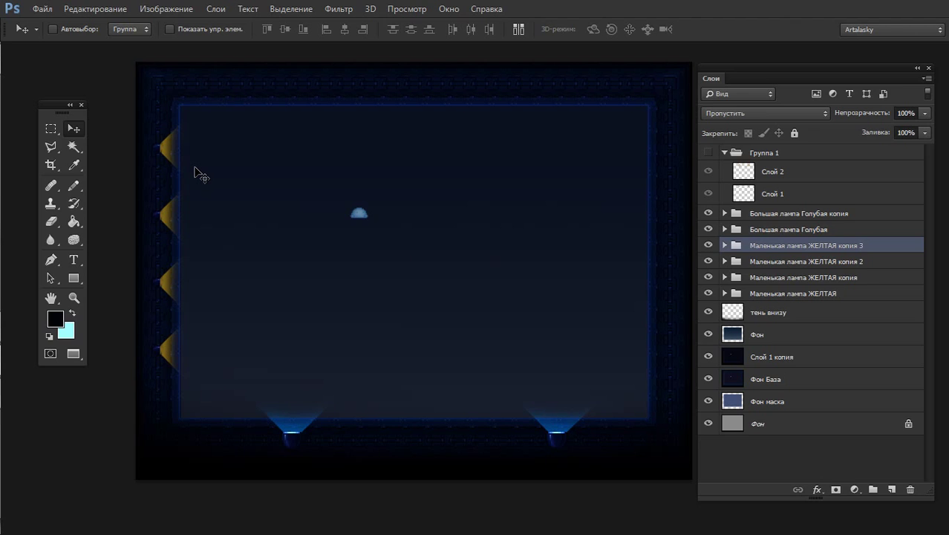
# Shift all four yellow lamps together to sit 32 px right on the frame edge
pyautogui.keyDown('shift'); pyautogui.click(810, 293); pyautogui.keyUp('shift')
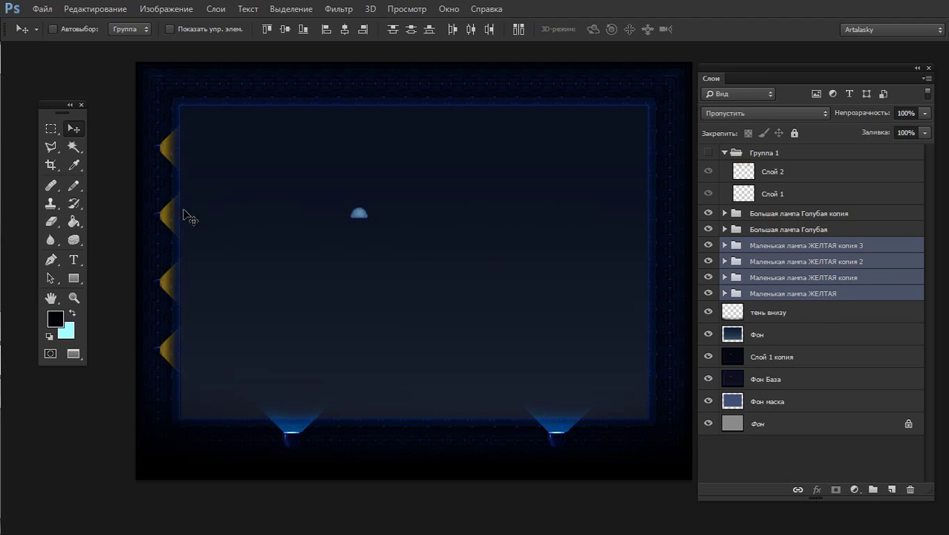
pyautogui.moveTo(179, 215)
pyautogui.mouseDown()
pyautogui.moveTo(165, 215)
pyautogui.moveTo(175, 214)
pyautogui.mouseUp()
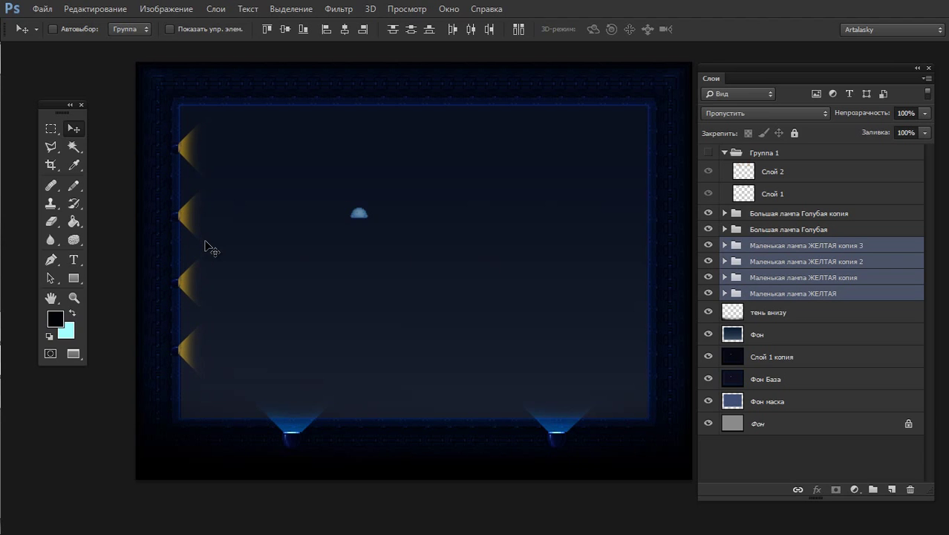
pyautogui.moveTo(660, 301); pyautogui.dragTo(640, 302)
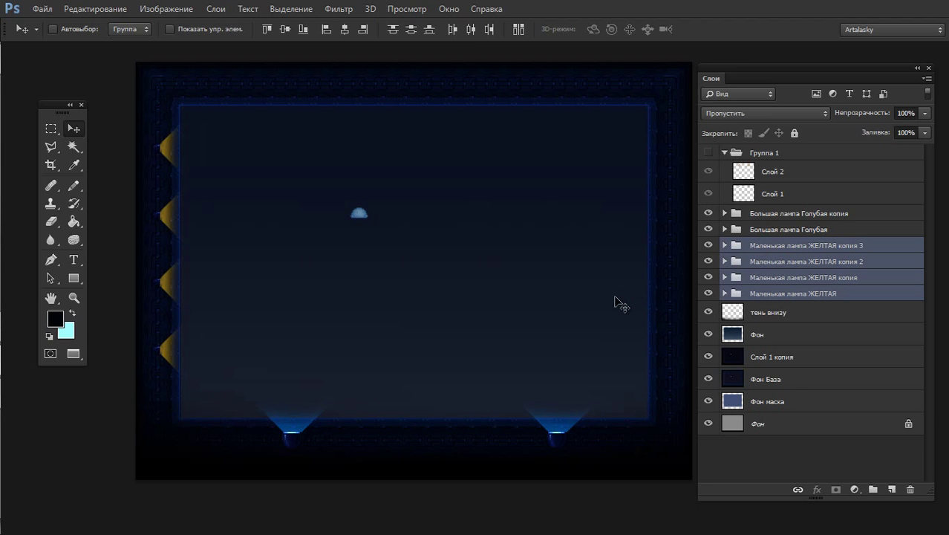
pyautogui.moveTo(168, 215); pyautogui.dragTo(188, 216)
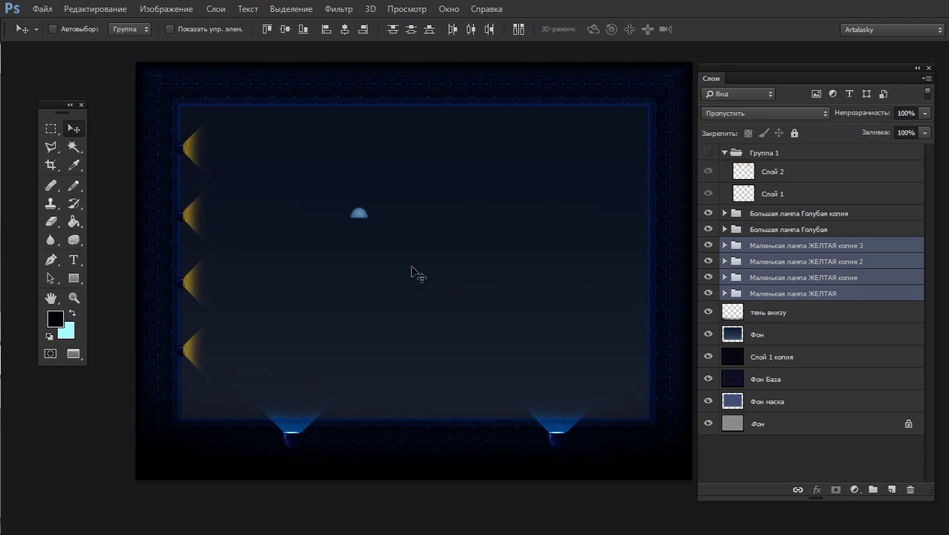
# Copy a 25×355 px left-edge strip of Слой 1 копия to Слой 6 above the lamps
pyautogui.click(766, 357)
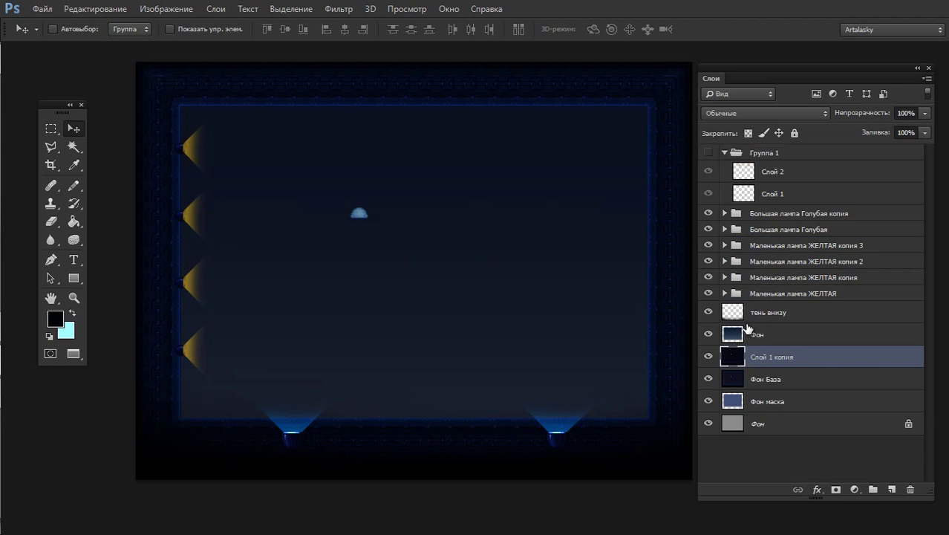
pyautogui.press('m')
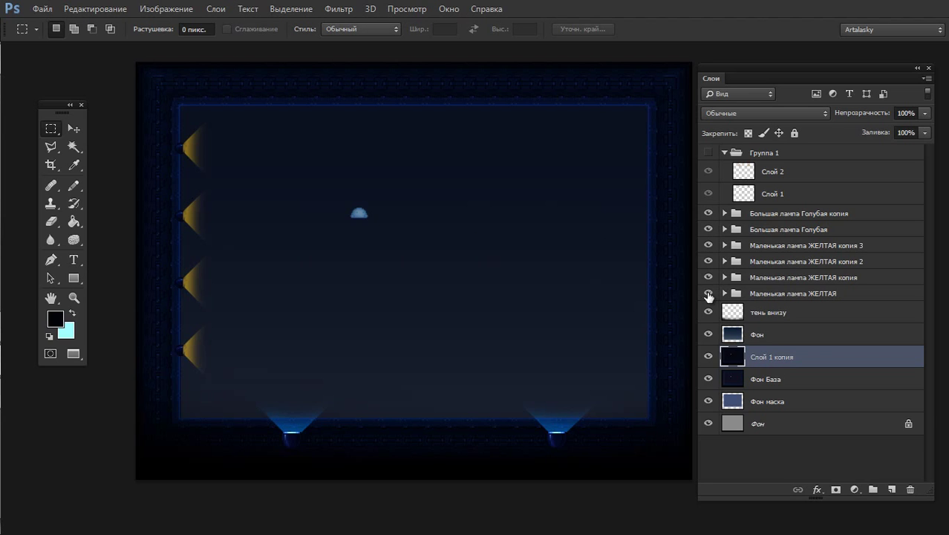
pyautogui.moveTo(708, 293); pyautogui.dragTo(712, 254)
pyautogui.moveTo(162, 128); pyautogui.dragTo(181, 374)
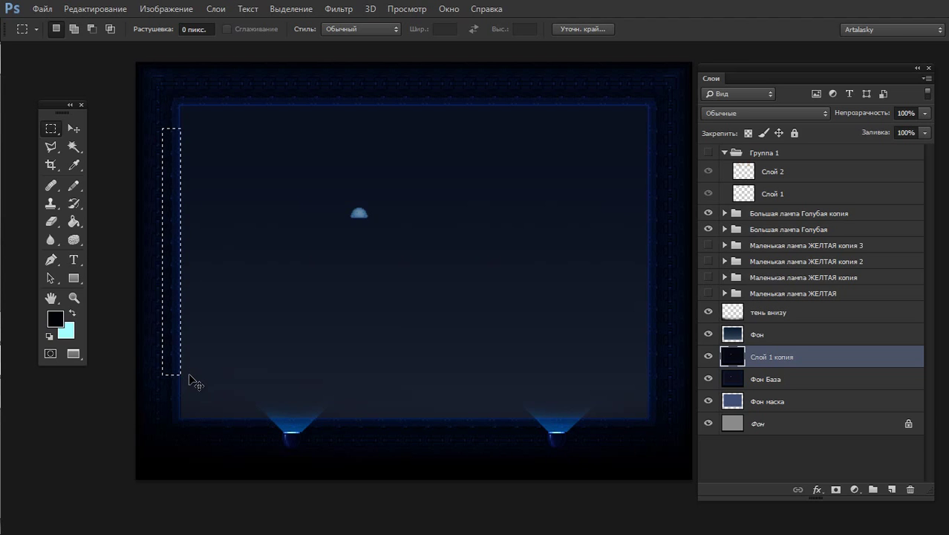
pyautogui.hotkey('ctrl', 'j')
pyautogui.moveTo(757, 359); pyautogui.dragTo(750, 242)
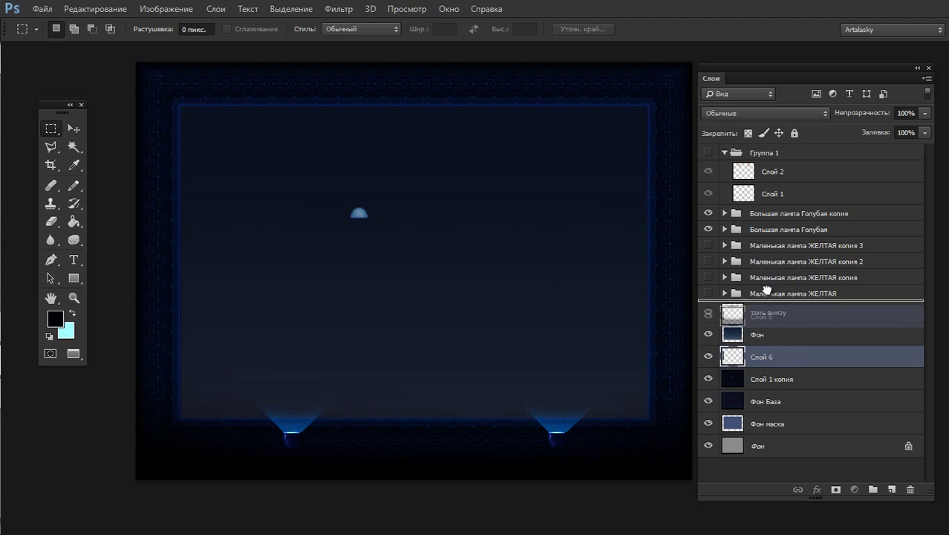
pyautogui.moveTo(708, 299); pyautogui.dragTo(708, 315)
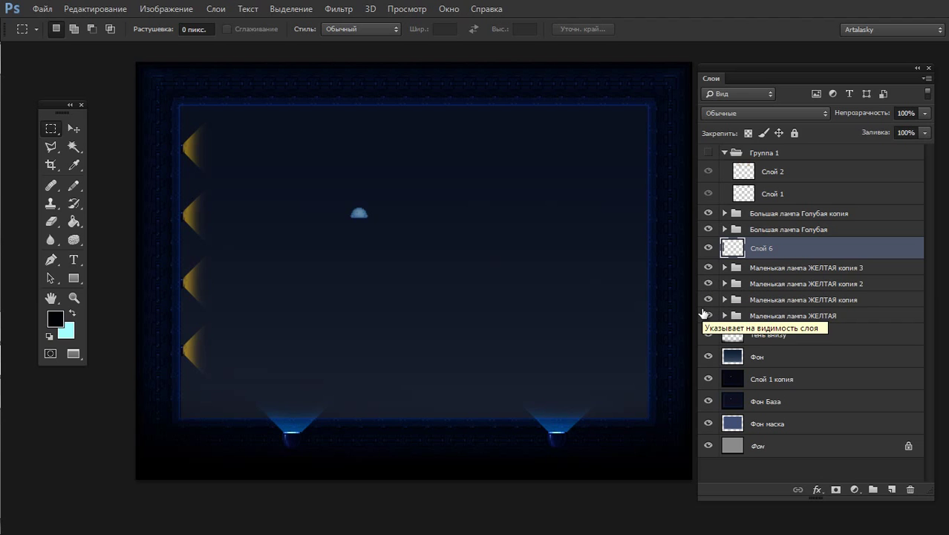
# Duplicate the top yellow lamp, rotate it about 125° and set it in the top-right corner
pyautogui.click(776, 269)
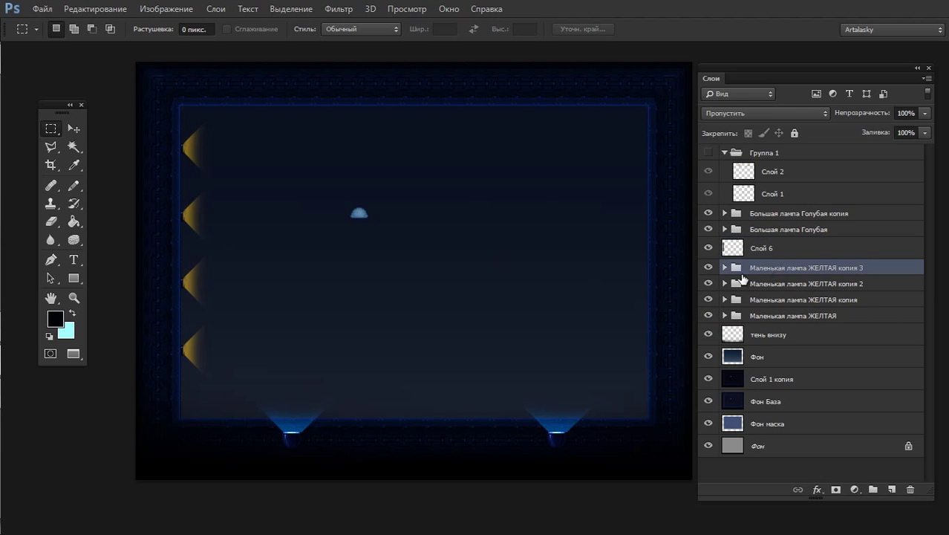
pyautogui.hotkey('ctrl', 'alt', 't')
pyautogui.moveTo(250, 152)
pyautogui.mouseDown()
pyautogui.moveTo(542, 174)
pyautogui.moveTo(610, 163)
pyautogui.mouseUp()
pyautogui.moveTo(614, 127); pyautogui.dragTo(589, 254)
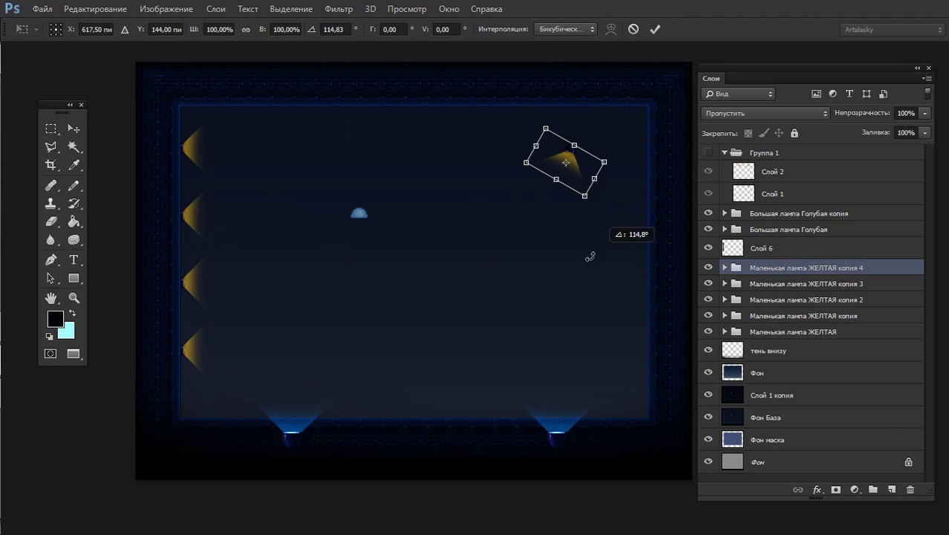
pyautogui.moveTo(571, 157); pyautogui.dragTo(643, 113)
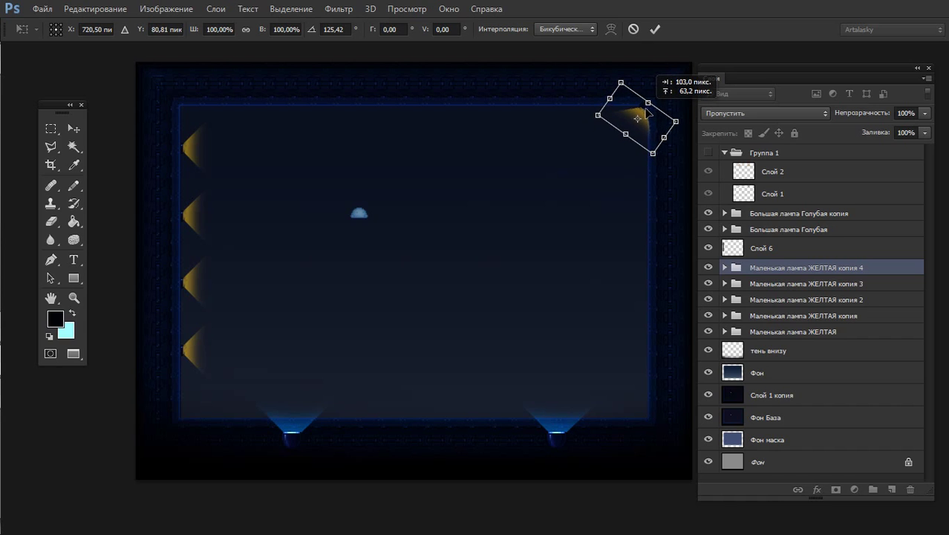
pyautogui.press('Return')
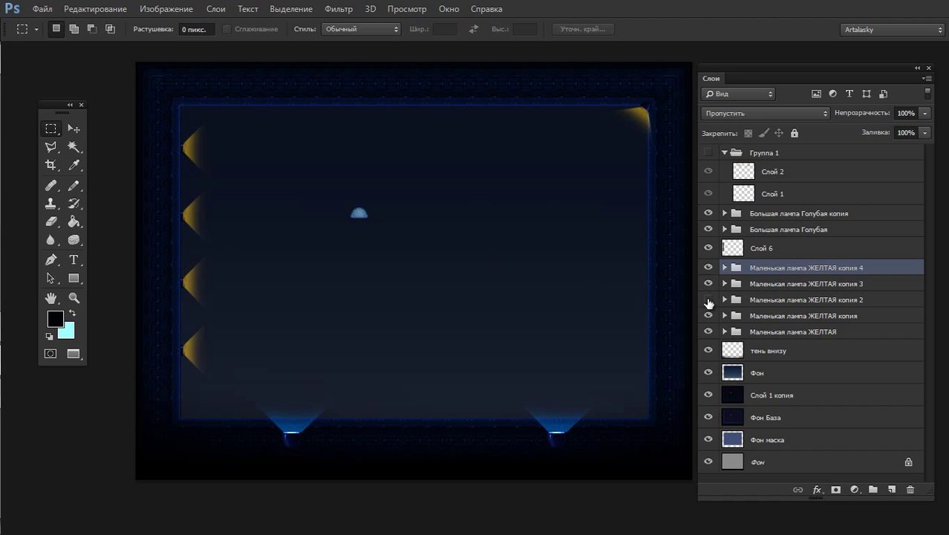
# Group the four left-edge lamp groups and move the new group into Группа 1
pyautogui.click(708, 300)
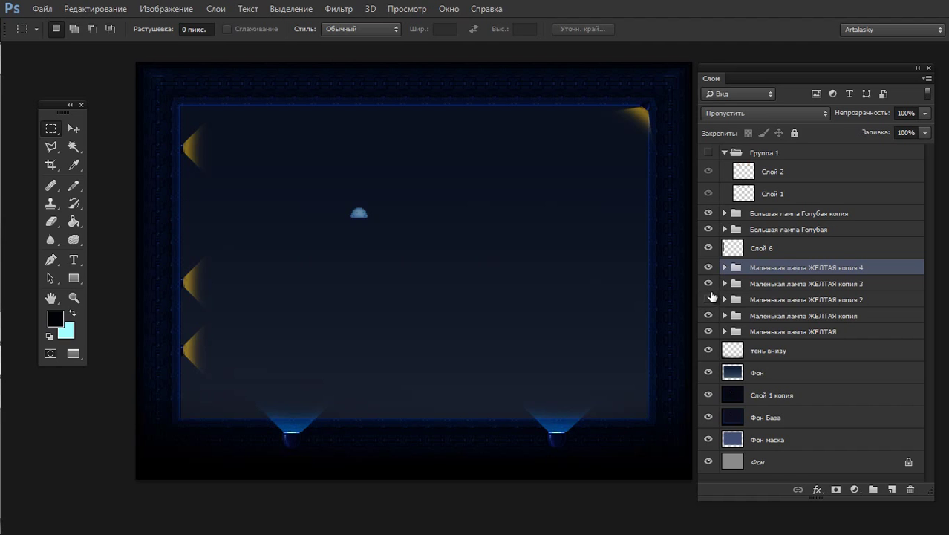
pyautogui.click(708, 299)
pyautogui.click(731, 283)
pyautogui.keyDown('shift'); pyautogui.click(744, 332); pyautogui.keyUp('shift')
pyautogui.hotkey('ctrl', 'g')
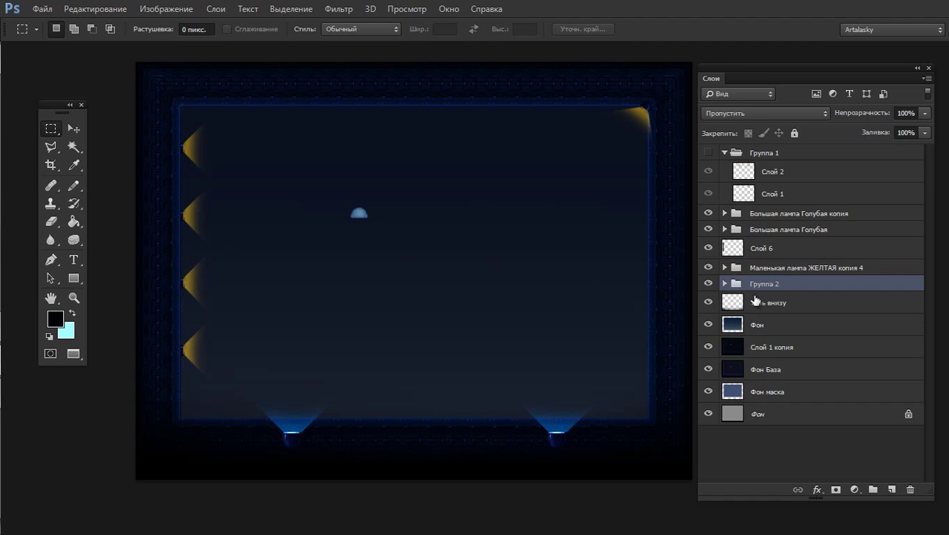
pyautogui.moveTo(755, 285); pyautogui.dragTo(777, 153)
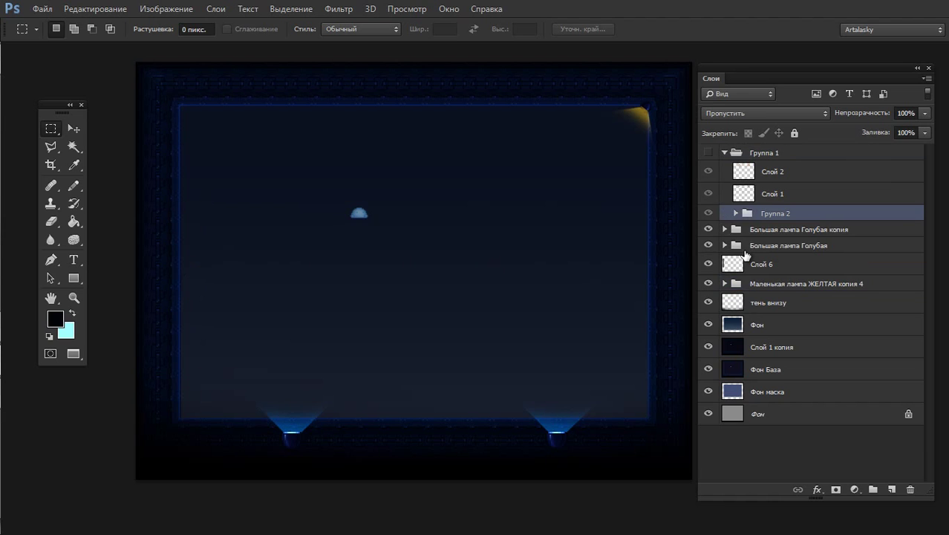
# Rename Группа 1 to 'Не нужно' and collapse it
pyautogui.click(730, 152)
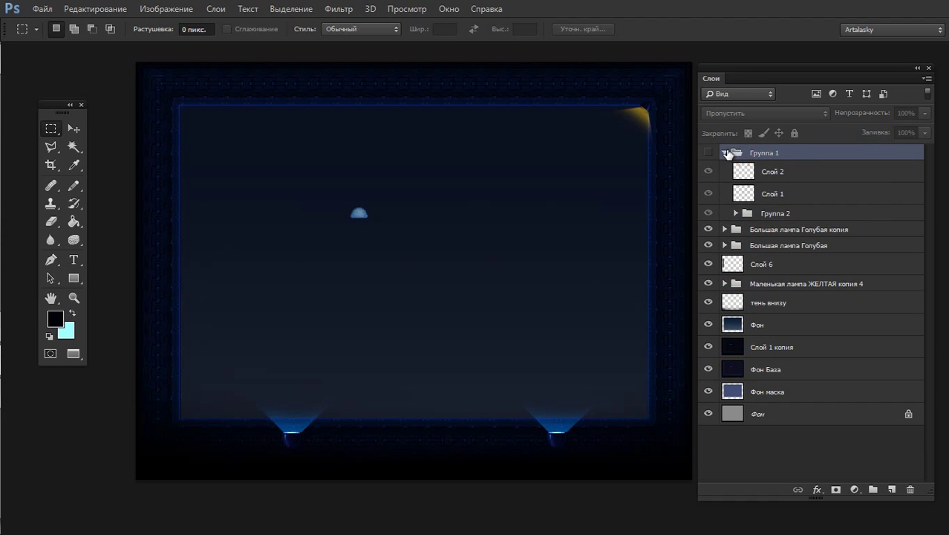
pyautogui.click(724, 152)
pyautogui.doubleClick(763, 154)
pyautogui.write('Т')
pyautogui.press('Return')
pyautogui.click(725, 152)
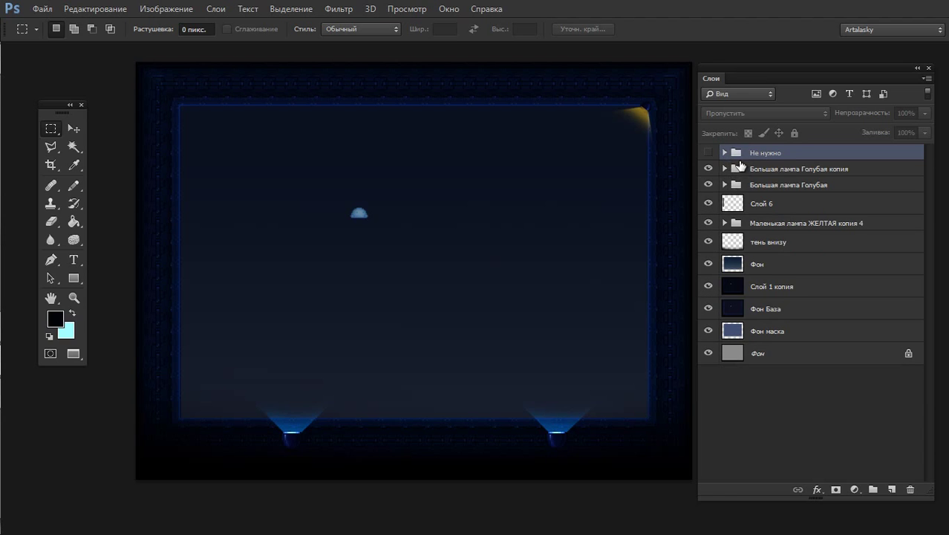
pyautogui.click(725, 184)
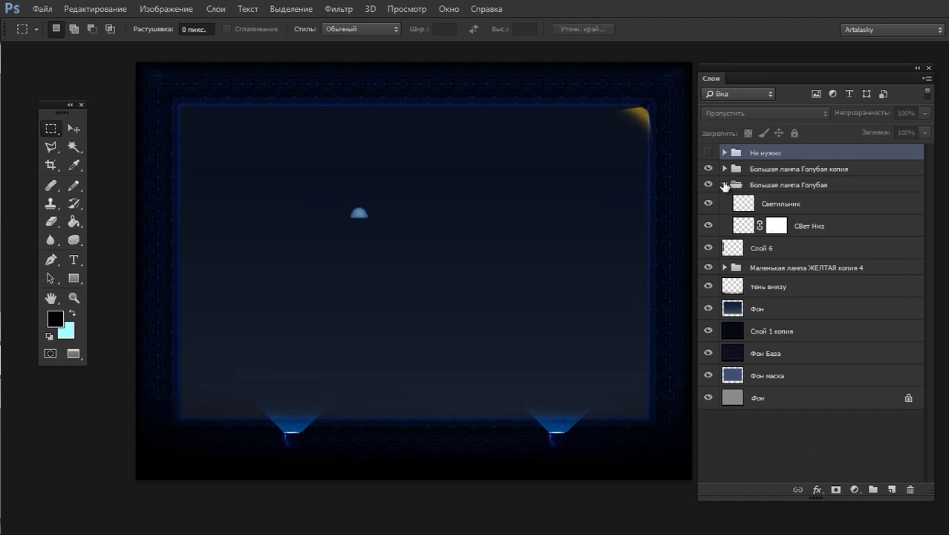
pyautogui.click(745, 224)
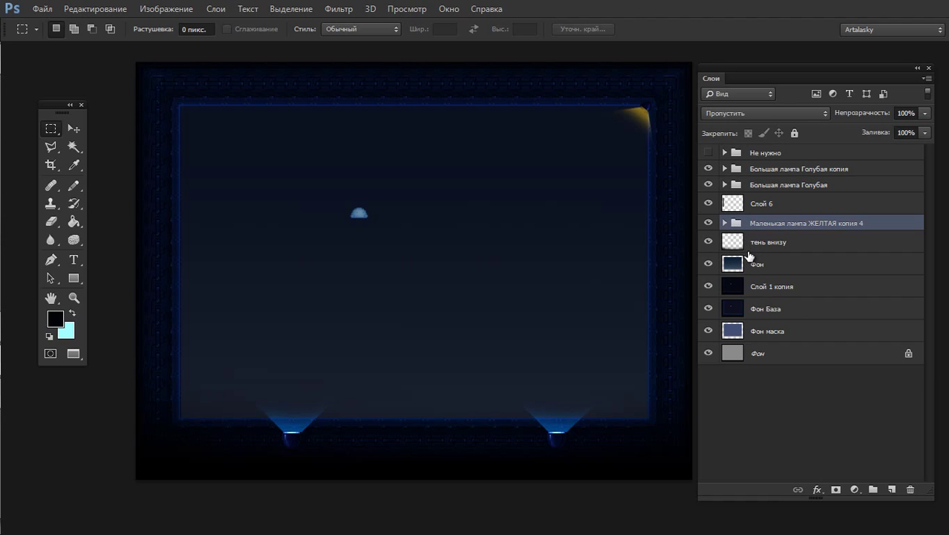
# Duplicate the corner lamp into the top-left corner as копия 5, then delete Слой 6
pyautogui.hotkey('ctrl', 'j')
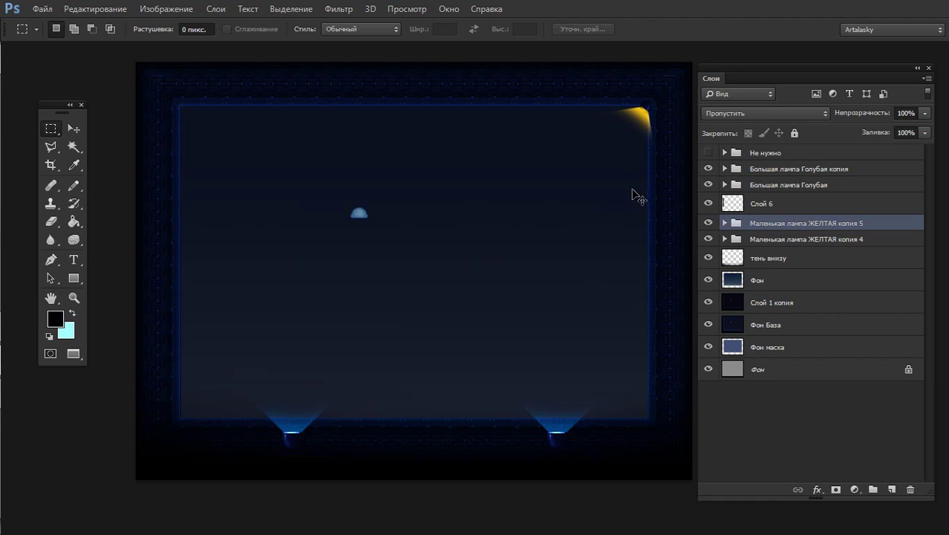
pyautogui.moveTo(634, 101); pyautogui.dragTo(185, 146)
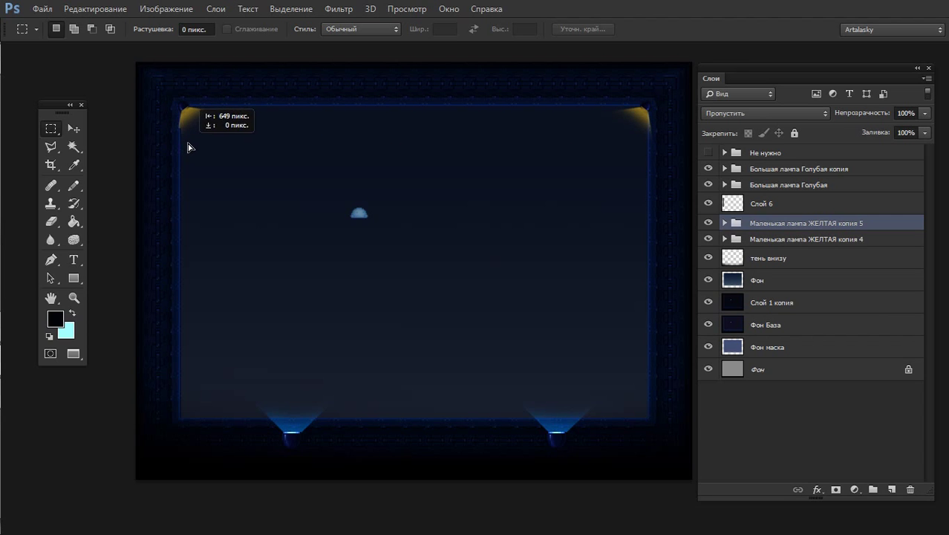
pyautogui.moveTo(185, 146); pyautogui.dragTo(190, 146)
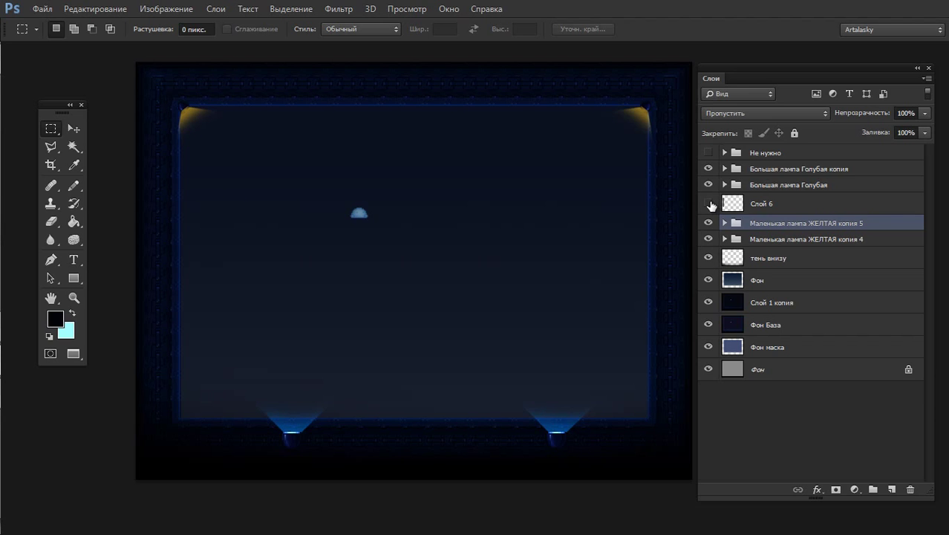
pyautogui.click(735, 204)
pyautogui.press('Delete')
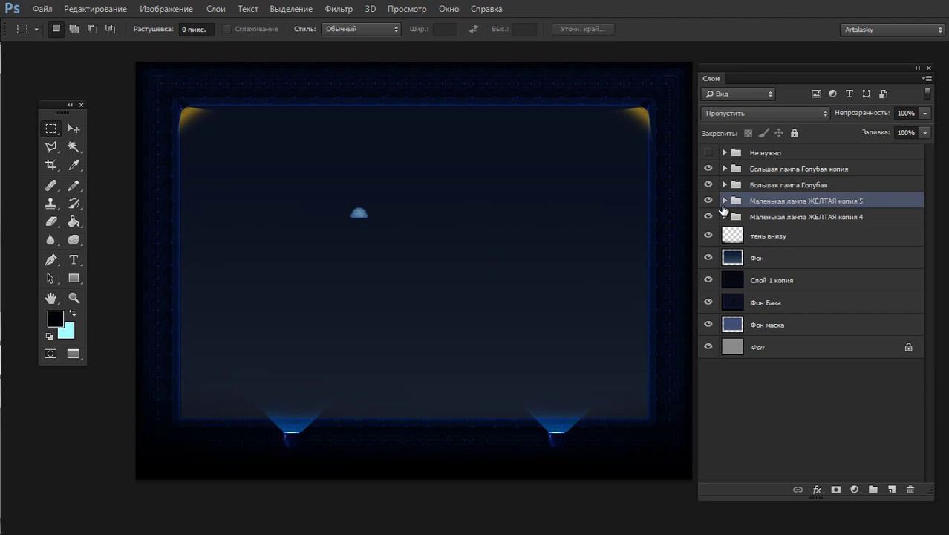